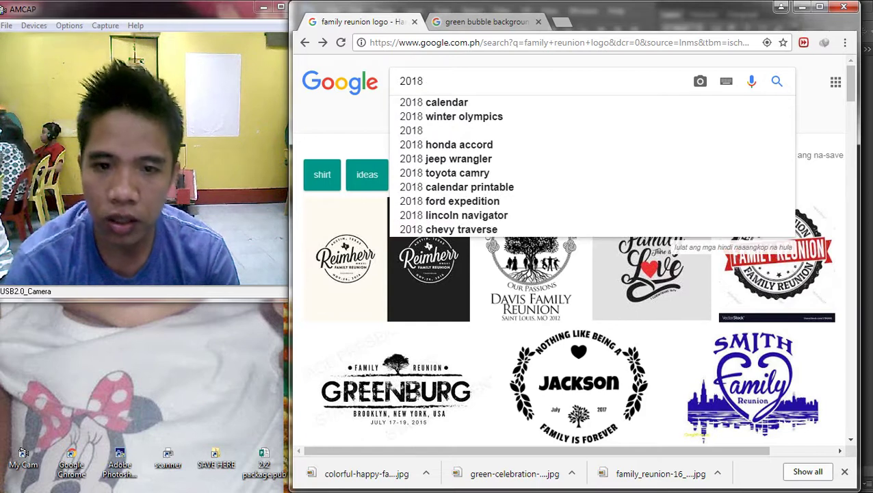
# Search Google Images for "2018" and preview designs such as the gold arrow and the grey 3D numbers
pyautogui.press('Return')
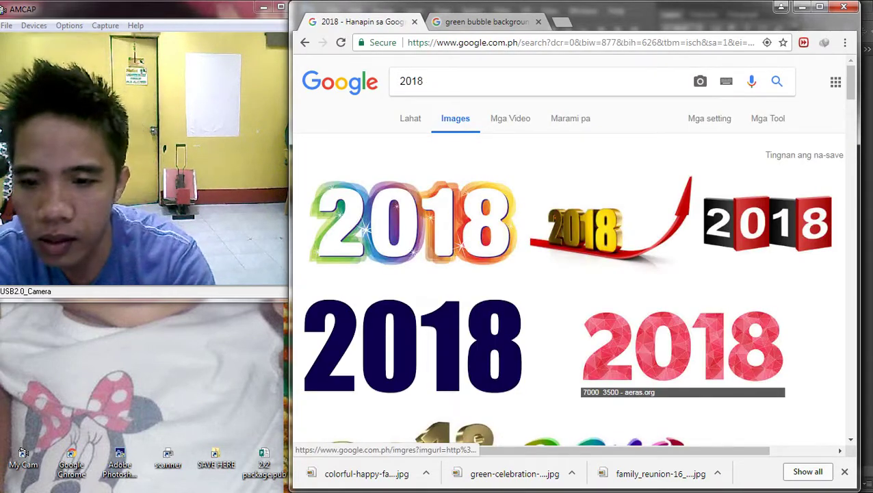
pyautogui.click(602, 226)
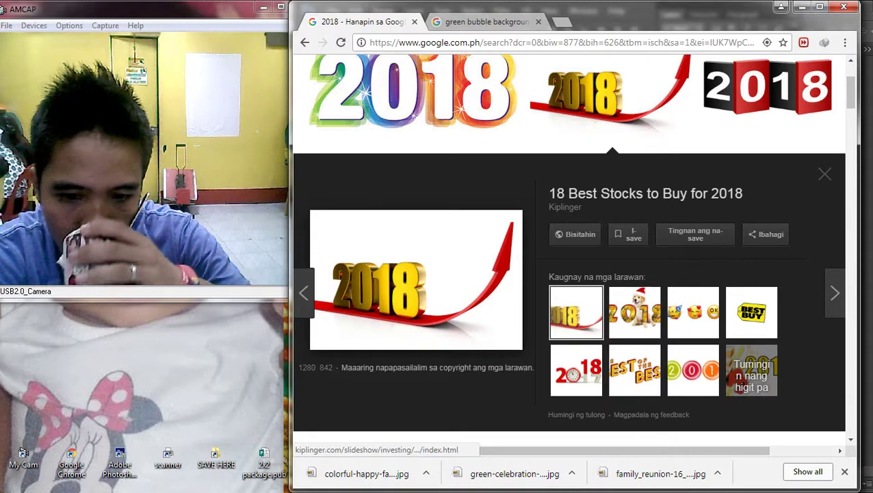
pyautogui.scroll(-6, 403, 253)
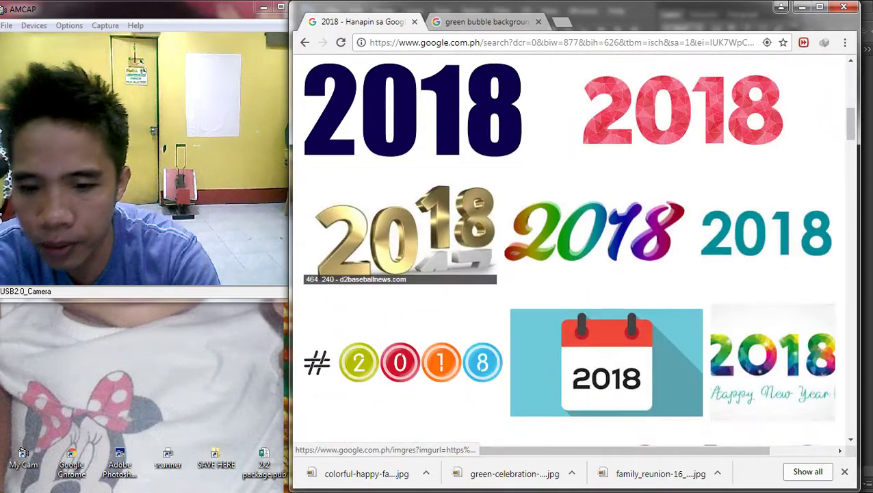
pyautogui.scroll(-5, 400, 277)
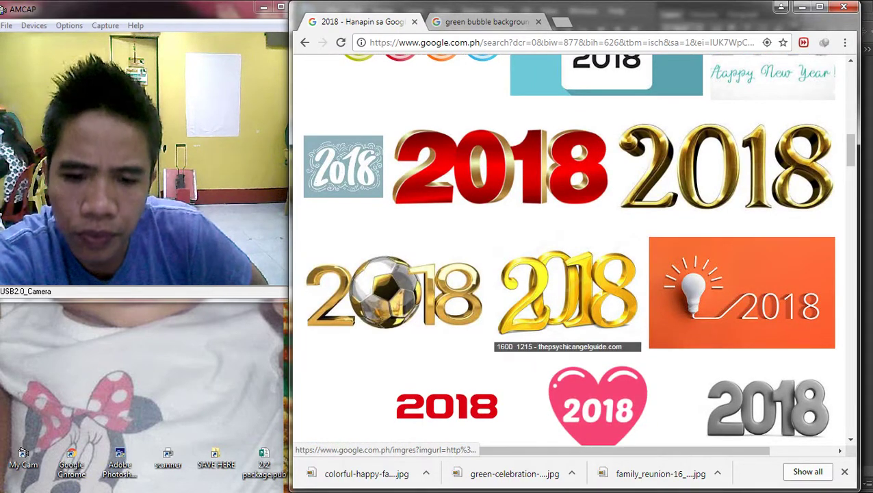
pyautogui.scroll(-2, 753, 294)
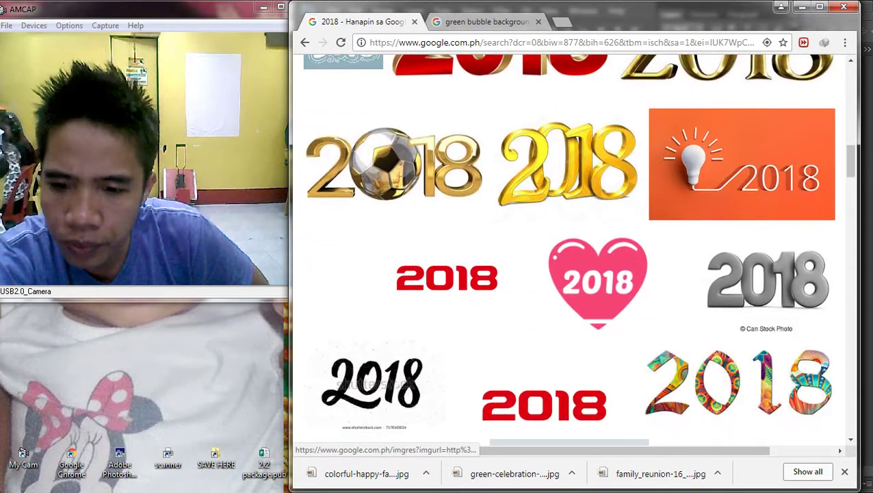
pyautogui.click(767, 280)
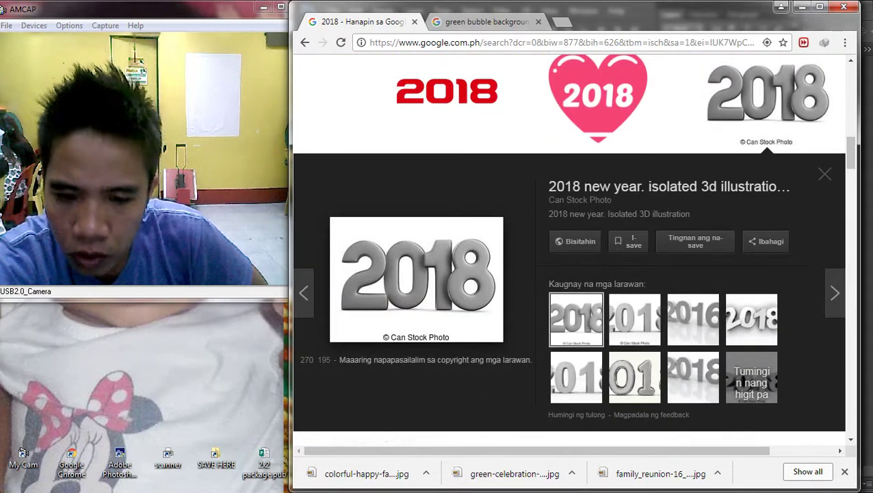
pyautogui.scroll(-4, 571, 274)
pyautogui.scroll(3, 568, 325)
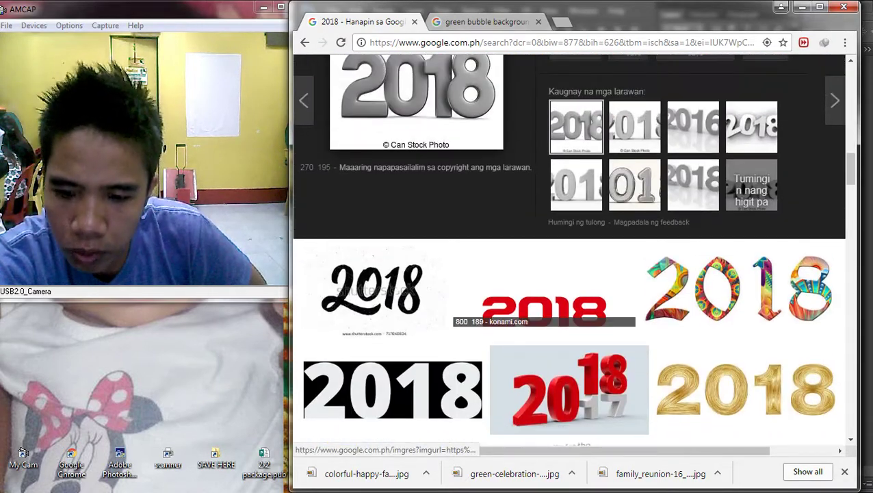
# Preview the red 2018-over-2017 picture and its related images, and look through further 2018 designs
pyautogui.scroll(-4, 567, 325)
pyautogui.click(568, 260)
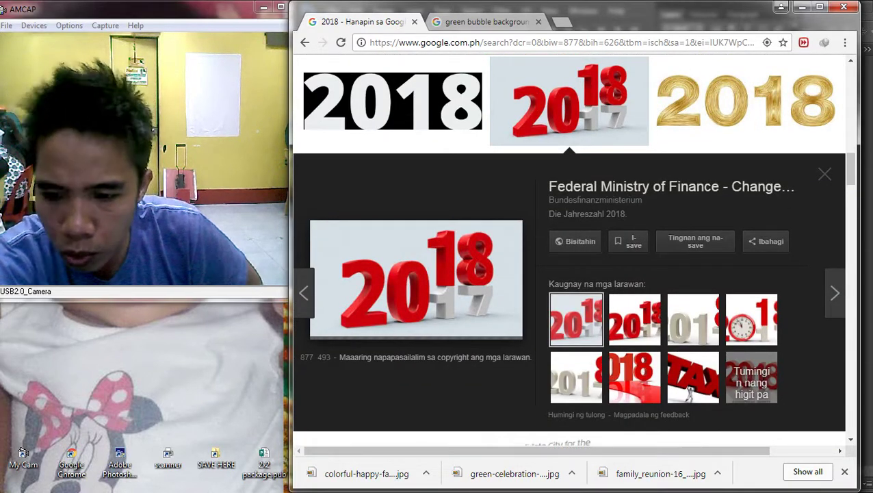
pyautogui.click(634, 377)
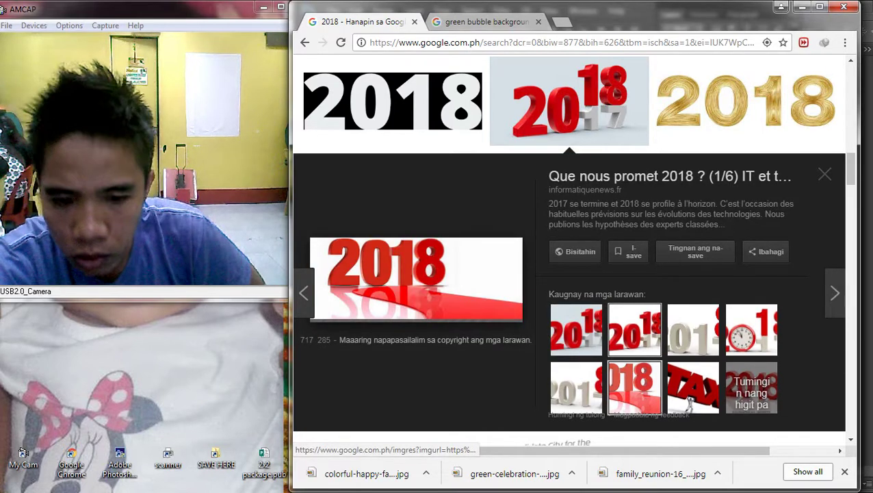
pyautogui.click(634, 330)
pyautogui.click(693, 328)
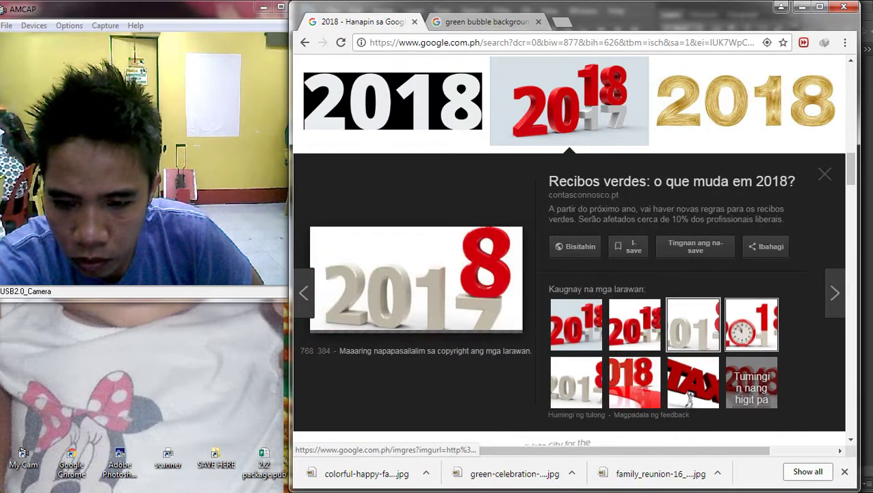
pyautogui.click(751, 326)
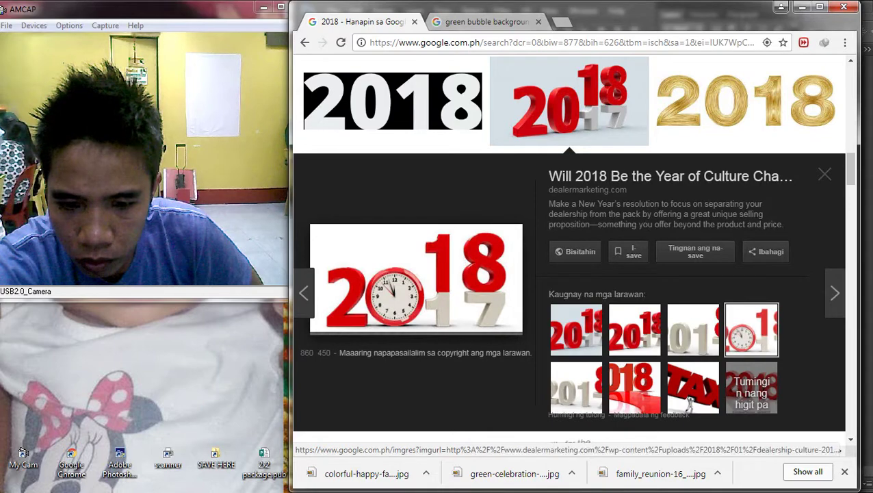
pyautogui.scroll(-3, 410, 298)
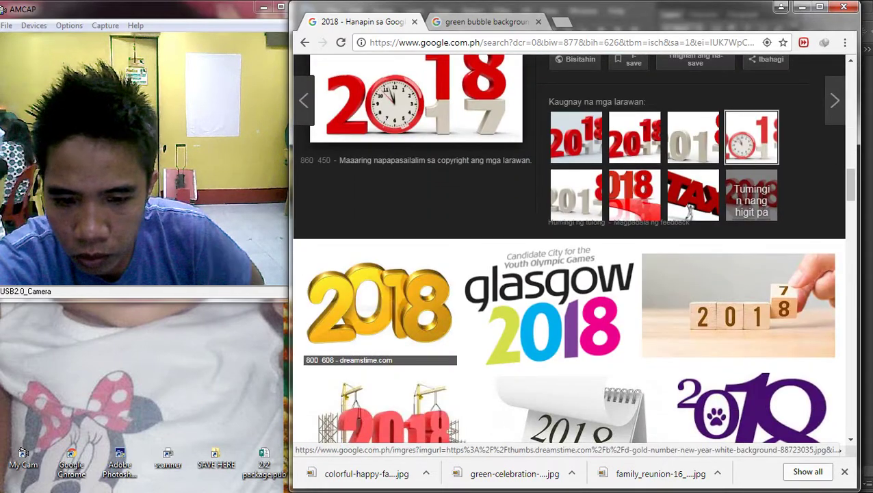
pyautogui.scroll(-3, 380, 305)
# Preview the purple Class of 2018 logo with the paw print and save it as 2018 Logo.jpg
pyautogui.click(752, 239)
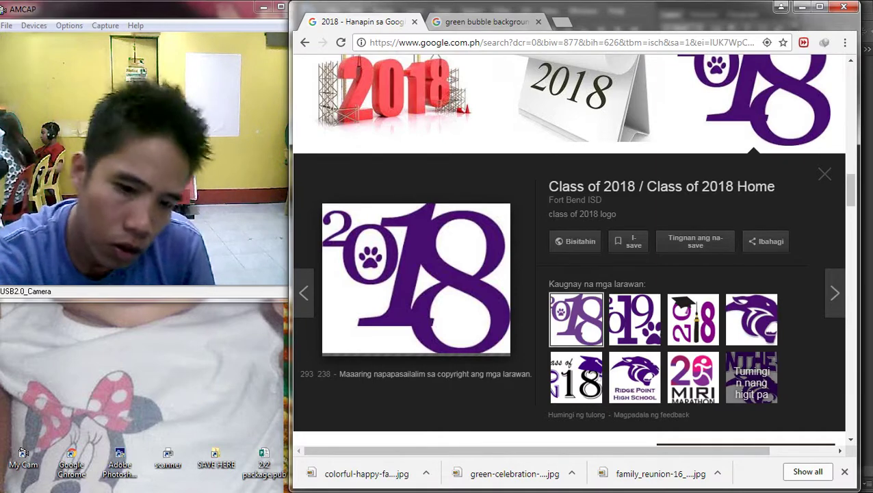
pyautogui.rightClick(408, 252)
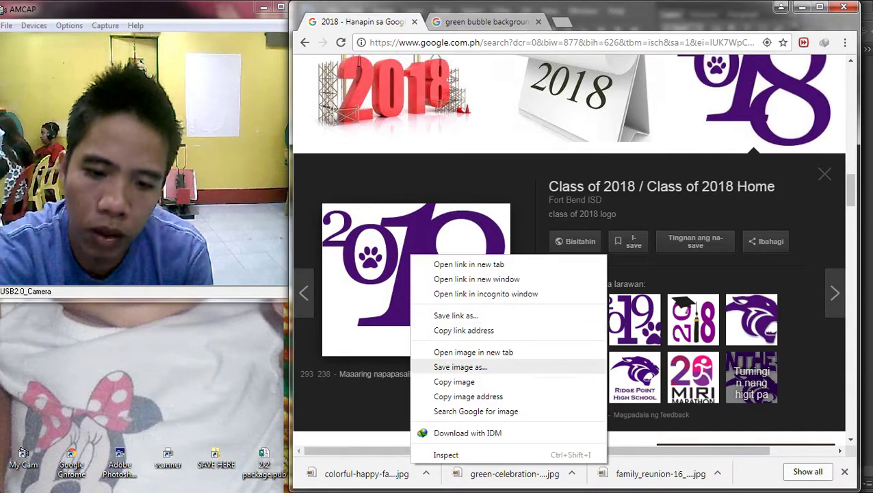
pyautogui.click(452, 363)
pyautogui.press('Return')
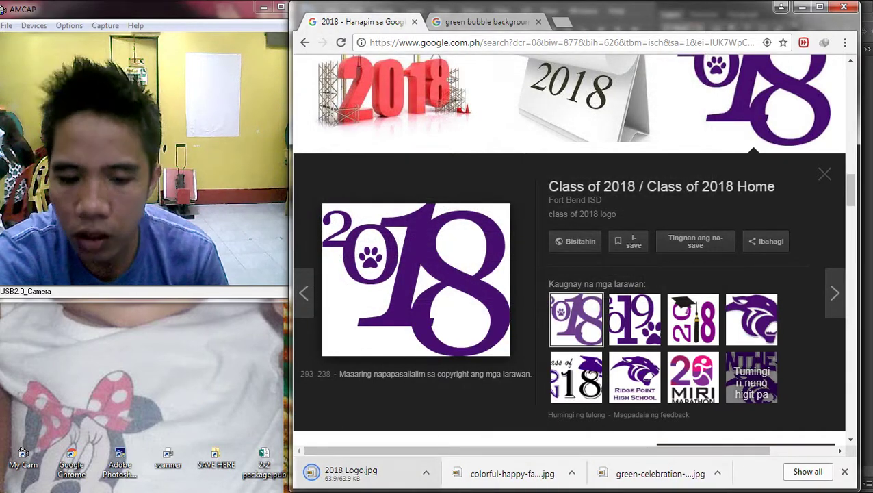
# Open the downloaded 2018 Logo.jpg in Photoshop and cut its artwork, then return to the family reunion banner document
pyautogui.moveTo(360, 472); pyautogui.dragTo(814, 34)
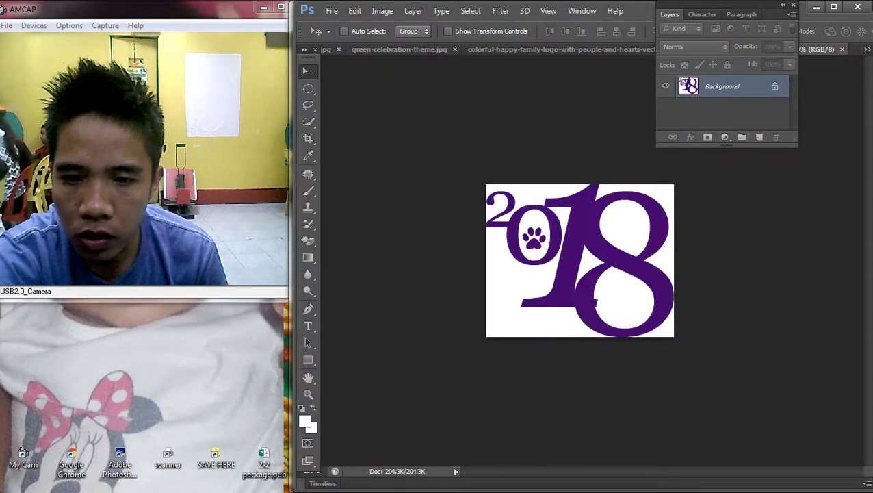
pyautogui.hotkey('ctrl', 'x')
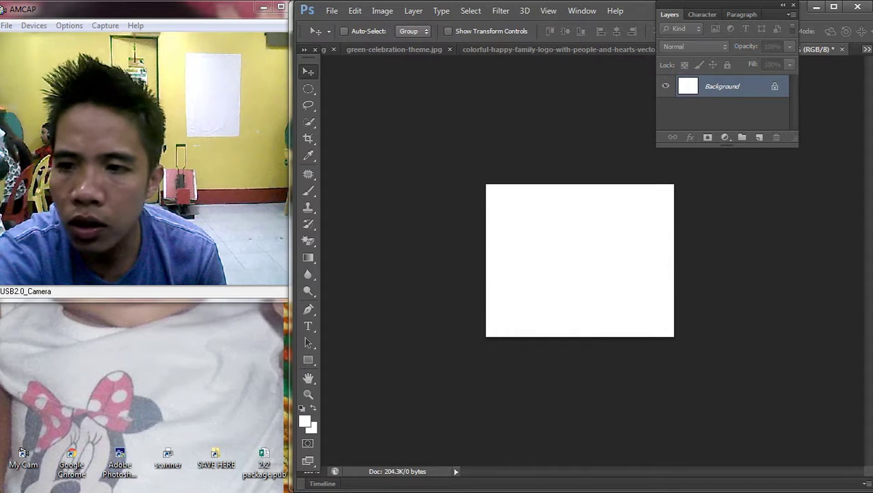
pyautogui.click(866, 50)
pyautogui.click(601, 53)
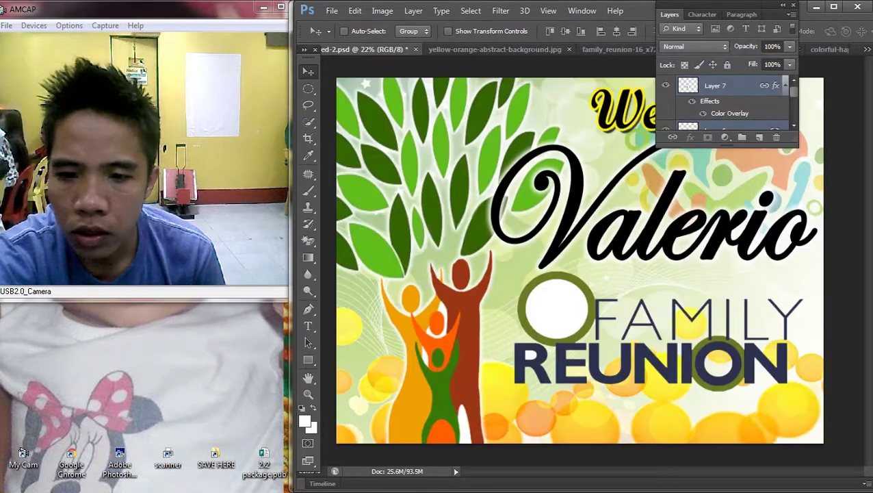
# Paste the purple 2018 artwork into the banner and position it inside the white circle beside FAMILY
pyautogui.hotkey('ctrl', 'v')
pyautogui.scroll(5, 581, 275)
pyautogui.moveTo(582, 271); pyautogui.dragTo(533, 355)
pyautogui.moveTo(551, 318); pyautogui.dragTo(552, 320)
pyautogui.scroll(-3, 552, 320)
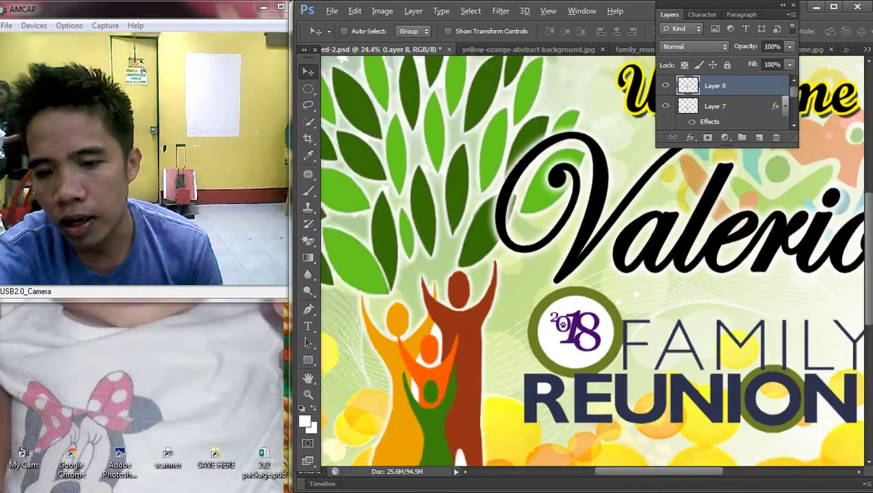
# Enlarge the 2018 artwork slightly inside its circle with Free Transform
pyautogui.scroll(1, 605, 274)
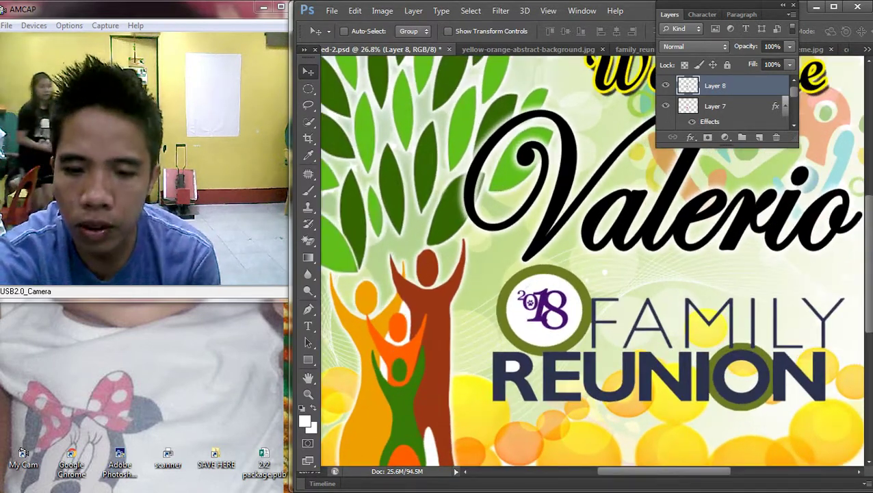
pyautogui.hotkey('ctrl', 't')
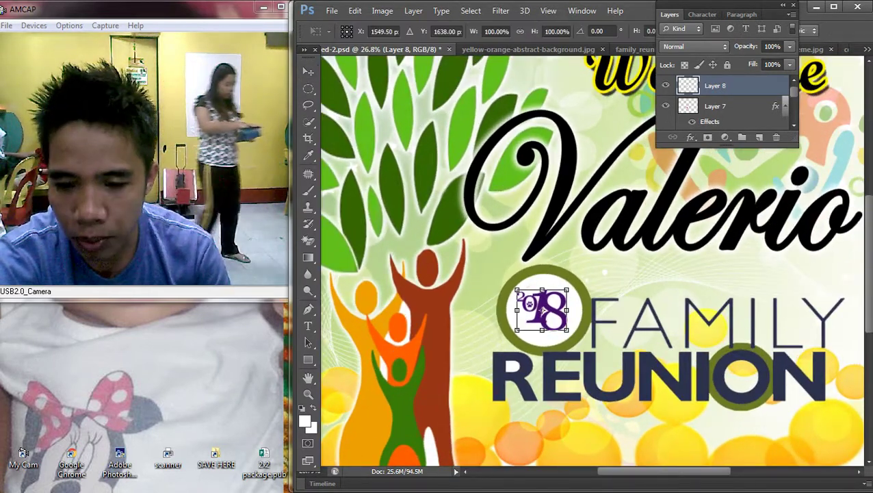
pyautogui.moveTo(567, 292); pyautogui.dragTo(569, 290)
pyautogui.press('Return')
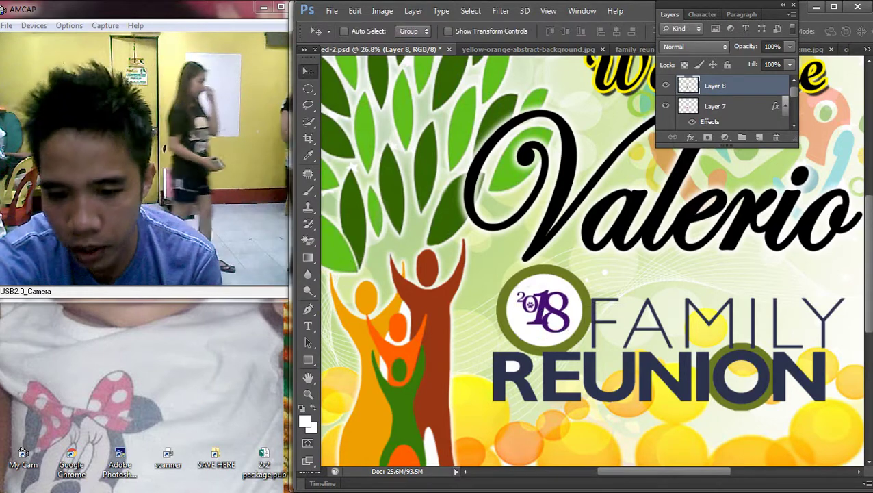
# Create a wide paragraph text box directly below REUNION, over the orange and yellow bubbles
pyautogui.scroll(-5, 568, 290)
pyautogui.scroll(3, 579, 262)
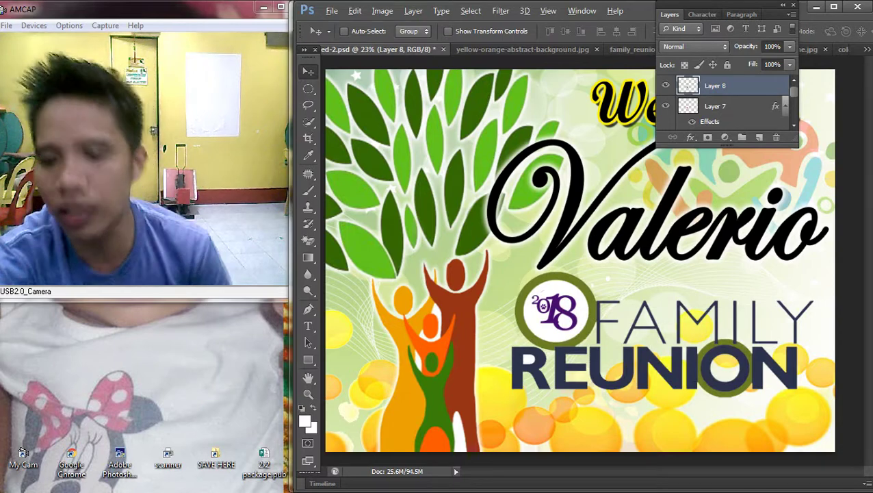
pyautogui.scroll(-2, 581, 261)
pyautogui.scroll(1, 580, 260)
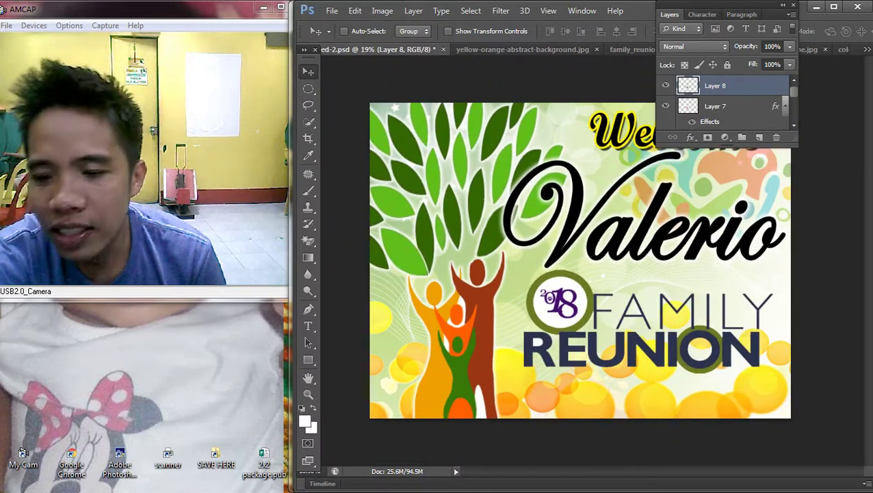
pyautogui.scroll(1, 579, 261)
pyautogui.scroll(-2, 579, 261)
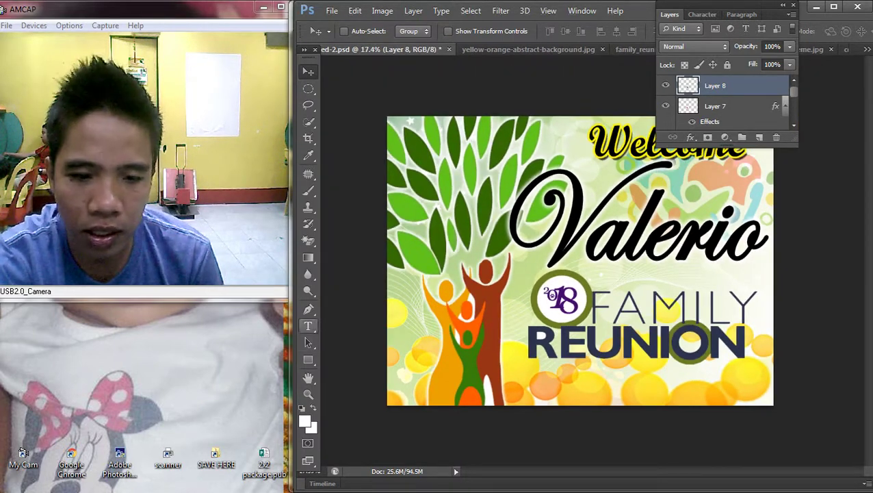
pyautogui.press('t')
pyautogui.moveTo(519, 356); pyautogui.dragTo(766, 399)
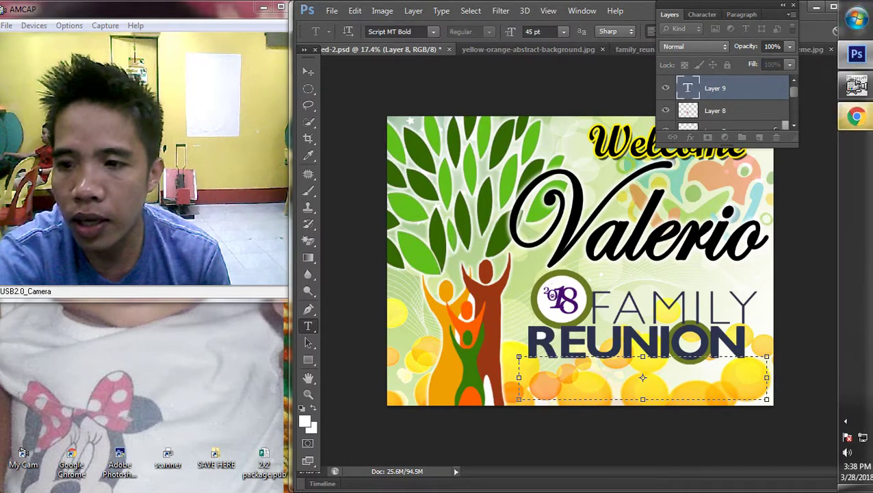
# Switch to Chrome and open a new browser tab
pyautogui.click(856, 117)
pyautogui.hotkey('ctrl', 't')
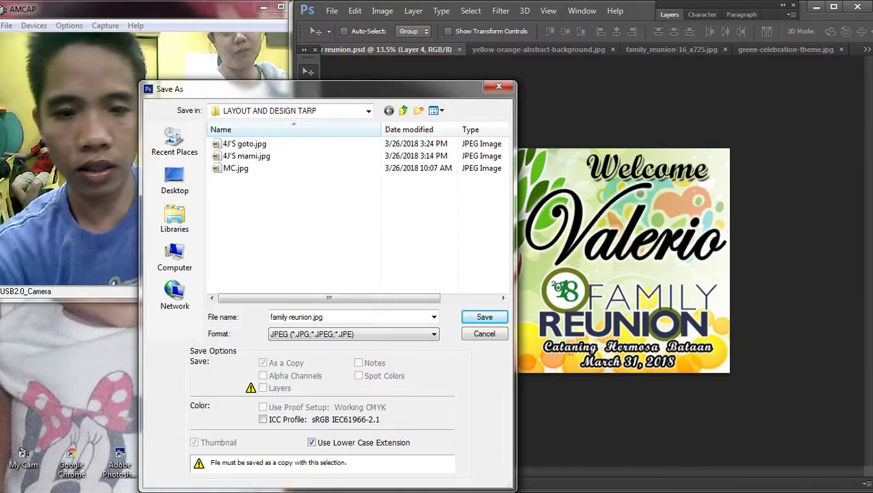
# Save the banner as family reunion.jpg in the LAYOUT AND DESIGN TARP folder at Maximum JPEG quality 12
pyautogui.moveTo(315, 89); pyautogui.dragTo(525, 62)
pyautogui.press('Return')
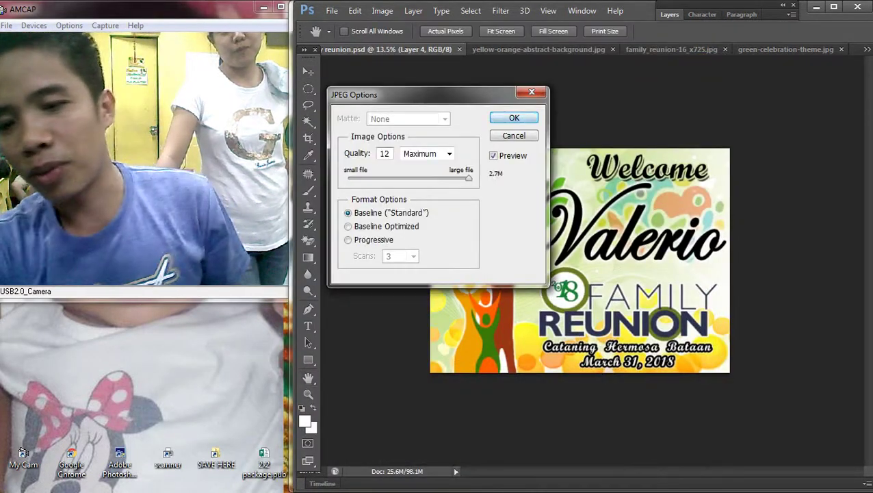
pyautogui.press('Return')
# Switch to Chrome and send family reunion.jpg from the D: drive's PHOTOSHOP > LAYOUT AND DESIGN TARP folder in the open client chat
pyautogui.click(855, 116)
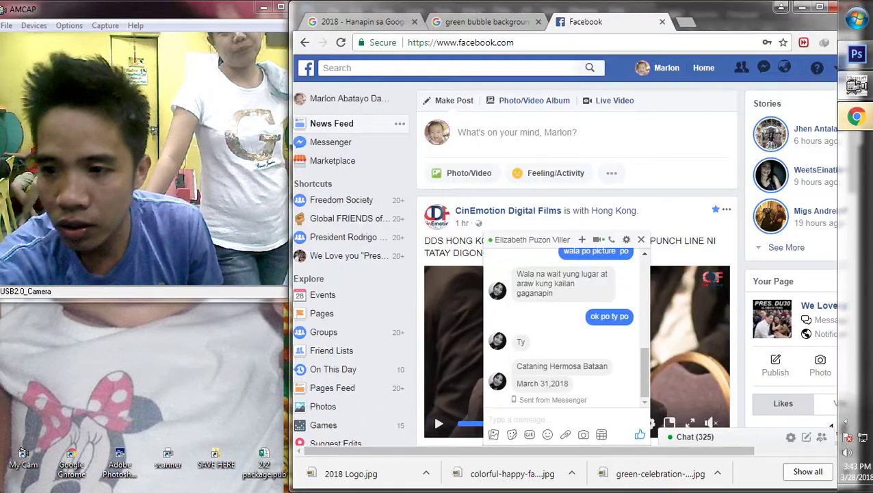
pyautogui.click(461, 173)
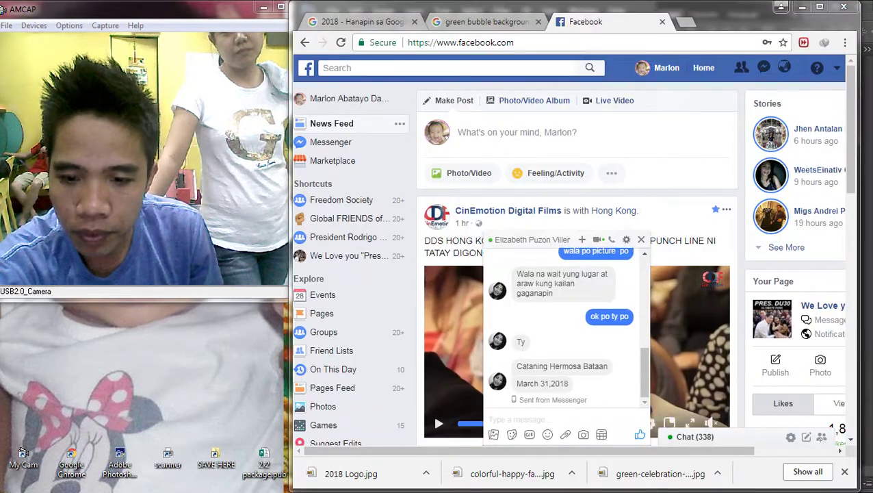
pyautogui.click(340, 222)
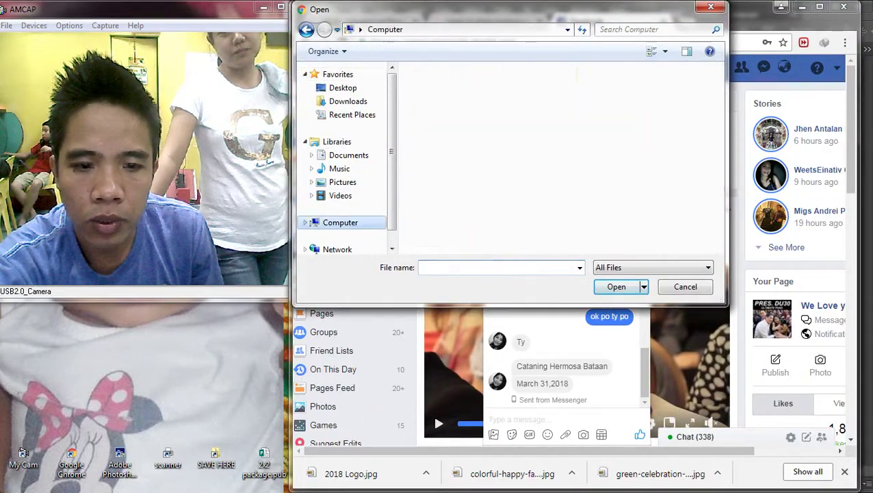
pyautogui.doubleClick(444, 134)
pyautogui.doubleClick(446, 155)
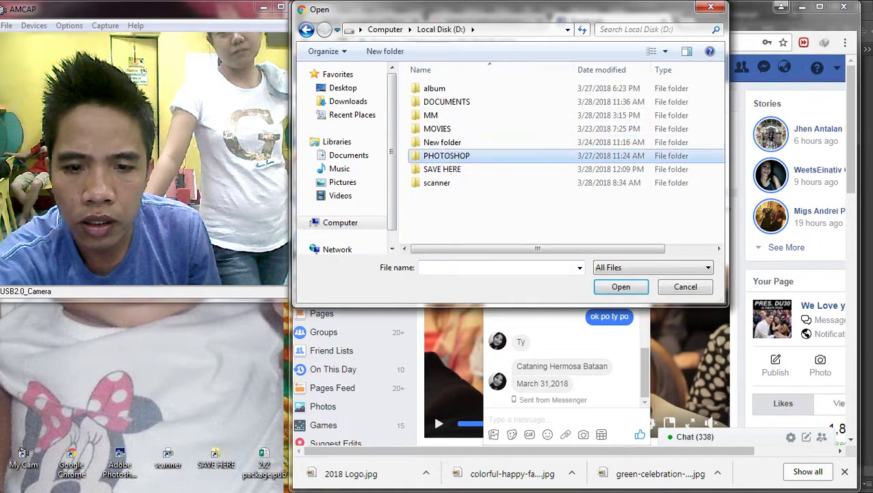
pyautogui.doubleClick(471, 101)
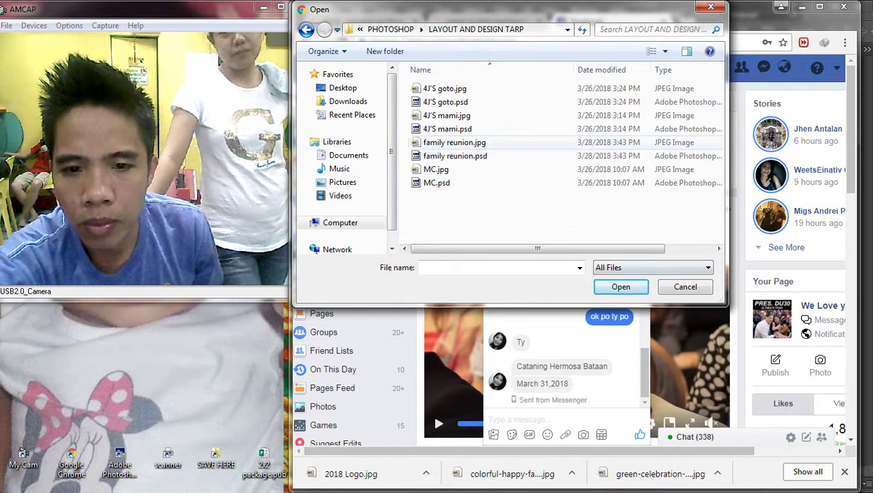
pyautogui.doubleClick(454, 143)
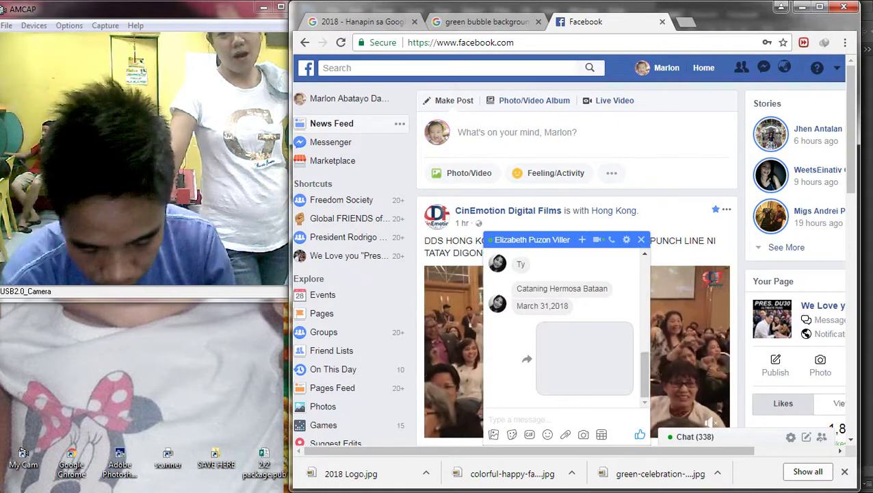
# Send the chat message "pachek po ty" and view the sent banner enlarged, then minimize the open windows to show the desktop
pyautogui.write('pachek po ty')
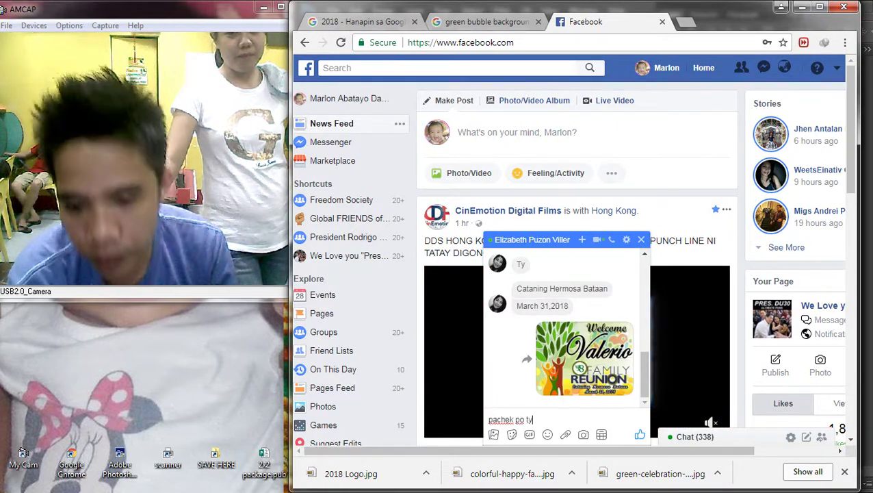
pyautogui.press('Return')
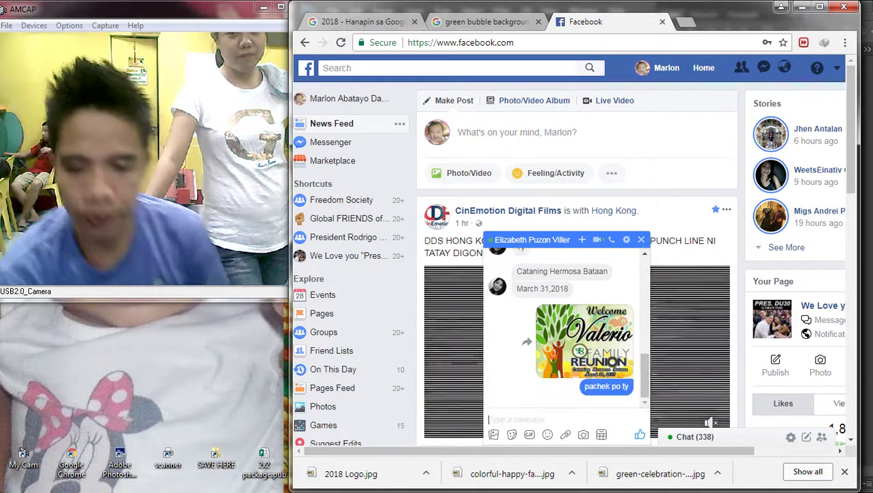
pyautogui.click(586, 344)
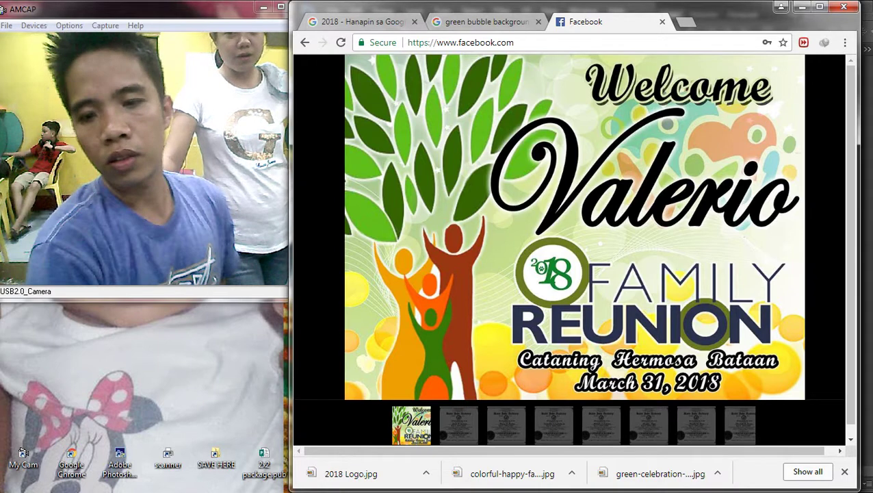
pyautogui.press('Escape')
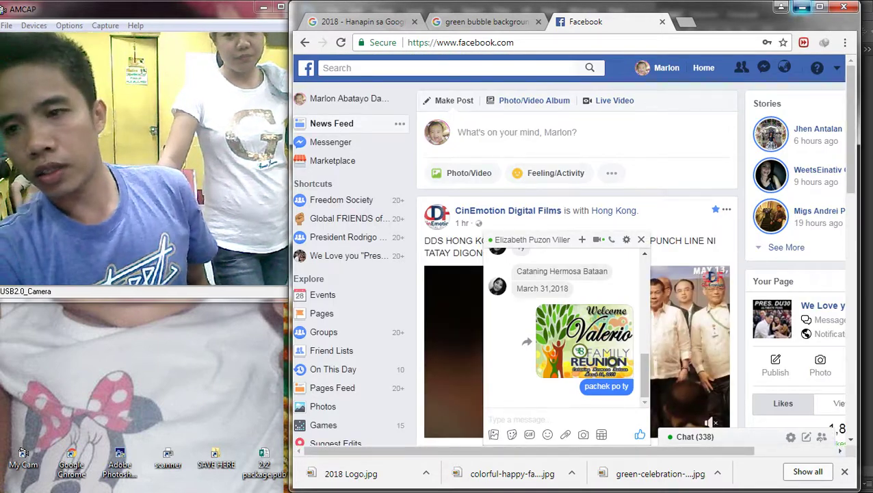
pyautogui.click(802, 7)
pyautogui.click(812, 6)
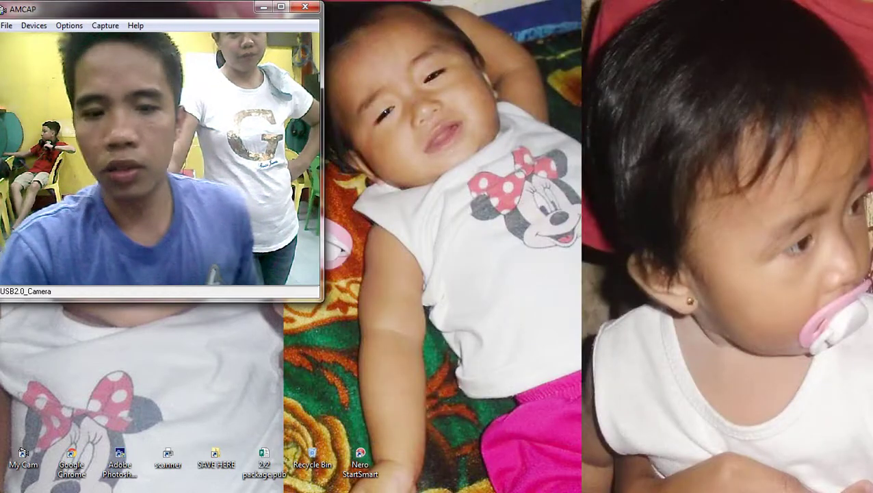
# Maximize the camera preview, restore it to its small size, and close the AutoPlay prompt for Removable Disk (F:)
pyautogui.click(281, 6)
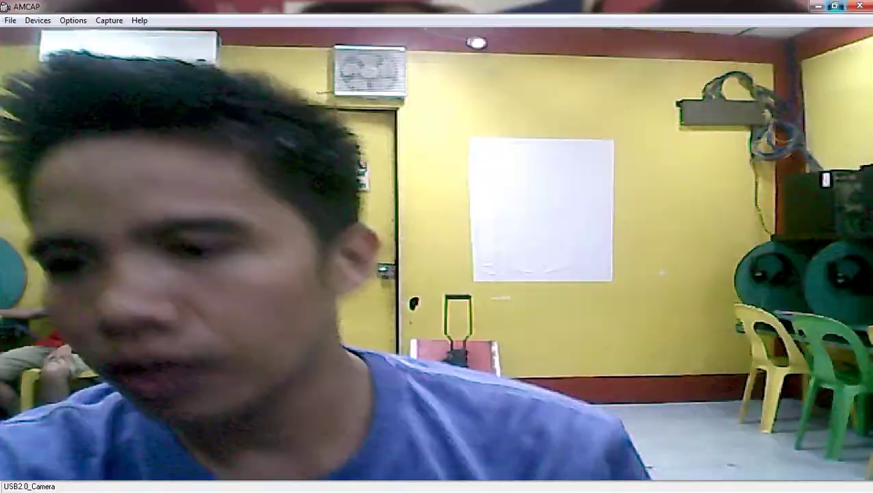
pyautogui.click(835, 5)
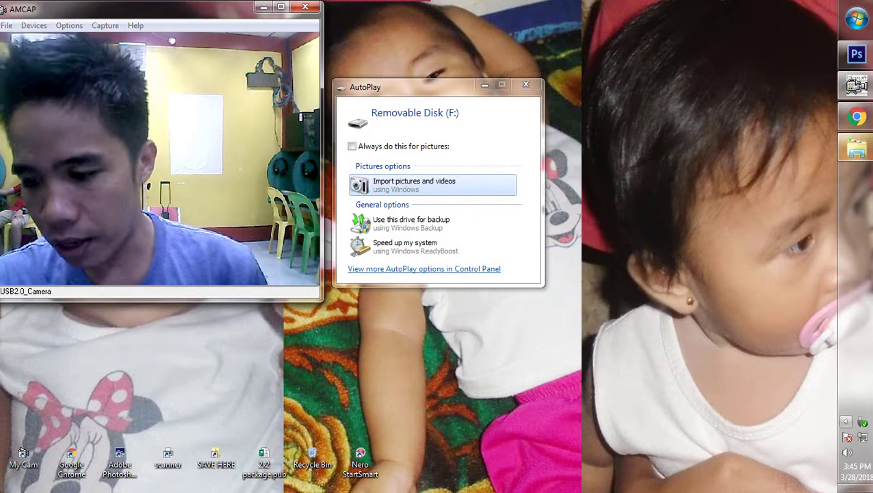
pyautogui.click(846, 421)
pyautogui.click(846, 421)
pyautogui.click(856, 148)
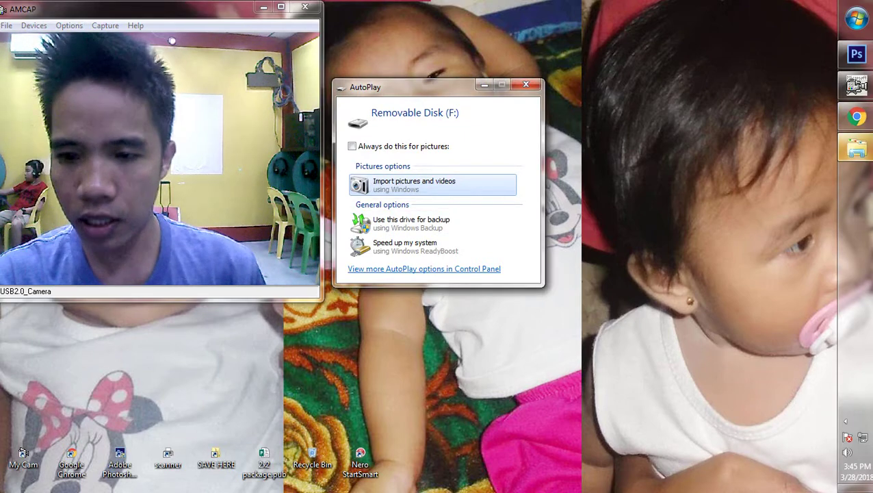
pyautogui.click(526, 83)
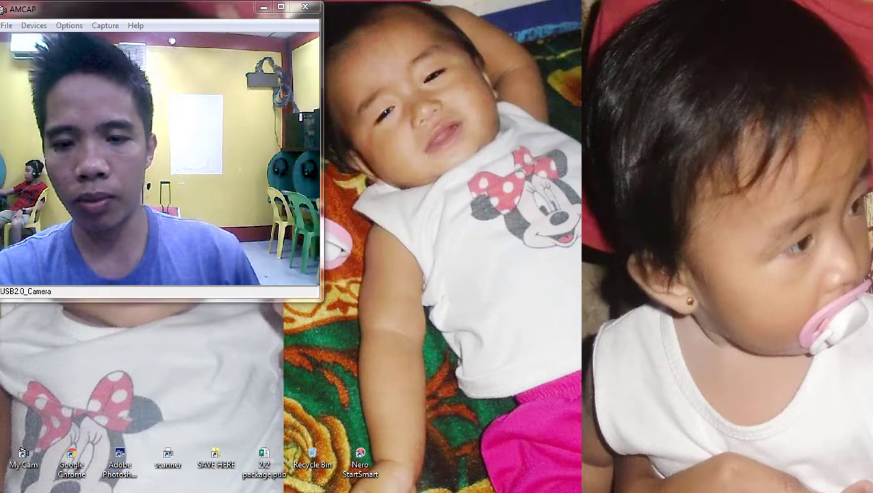
# Open the DCIM > 101MSDCF folder on Removable Disk (F:) in a file explorer window
pyautogui.press('super+e')
pyautogui.press('super+Down')
pyautogui.press('super+Up')
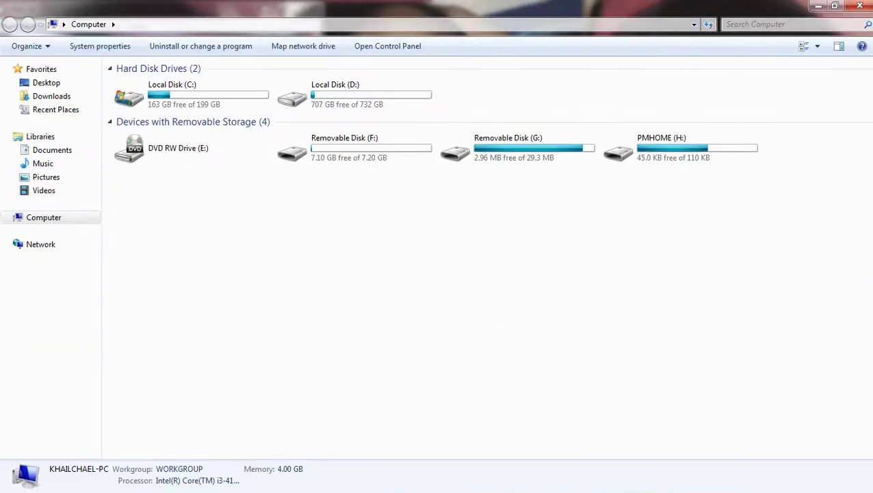
pyautogui.doubleClick(370, 146)
pyautogui.press('super+Down')
pyautogui.press('d')
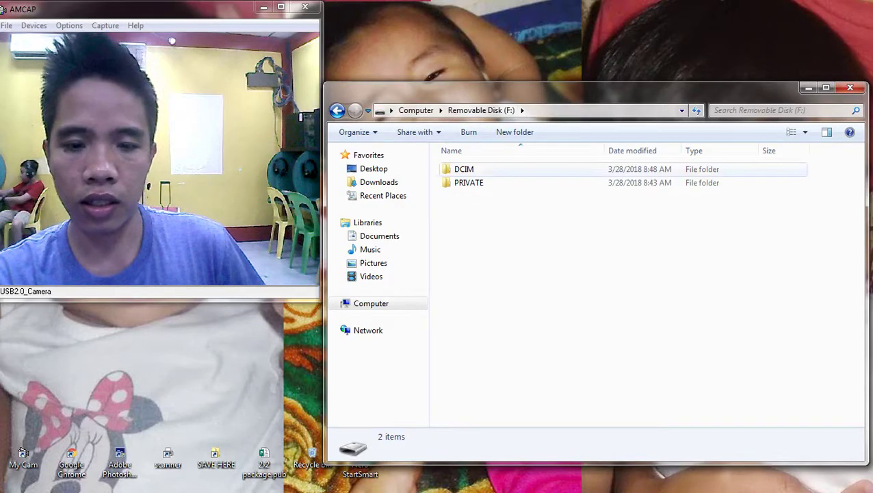
pyautogui.press('Return')
pyautogui.press('super+Up')
pyautogui.press('Return')
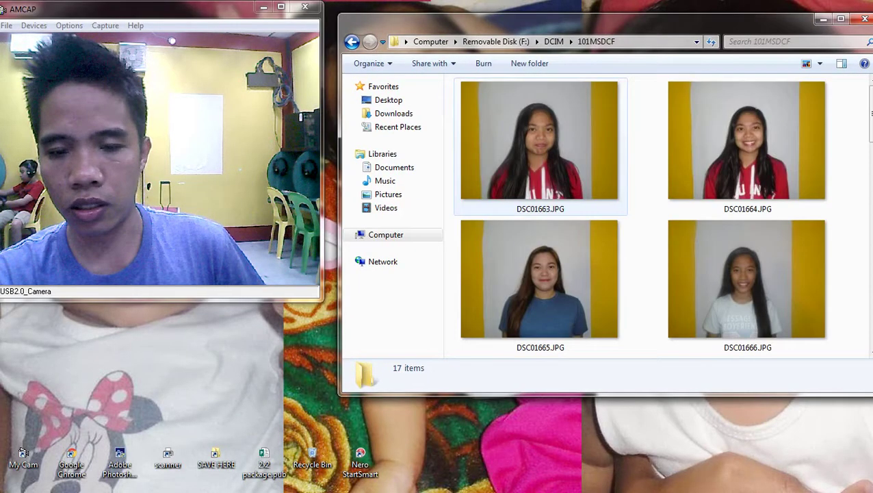
# Open DSC01679.JPG, the last photo in the 101MSDCF folder, in Photoshop
pyautogui.scroll(-5, 746, 110)
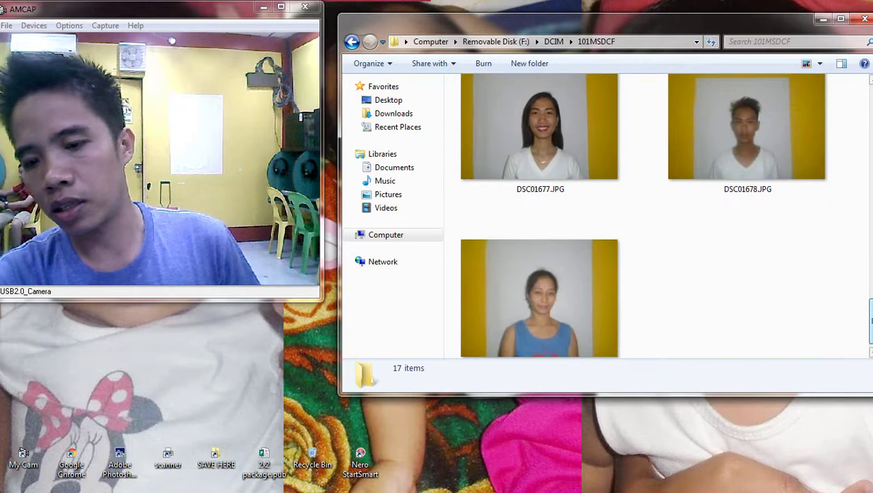
pyautogui.click(544, 310)
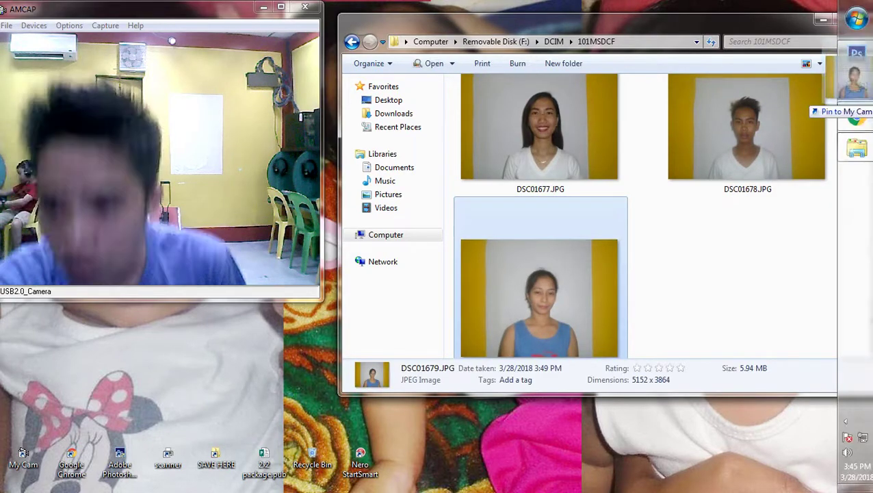
pyautogui.click(856, 54)
pyautogui.moveTo(856, 54); pyautogui.dragTo(582, 11)
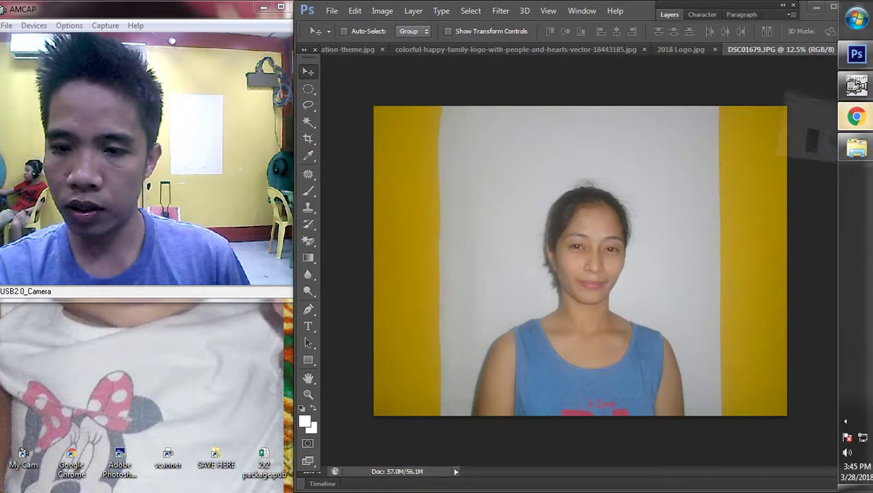
# Switch to Chrome, view the sent banner enlarged in the client chat, and return to Photoshop
pyautogui.click(853, 115)
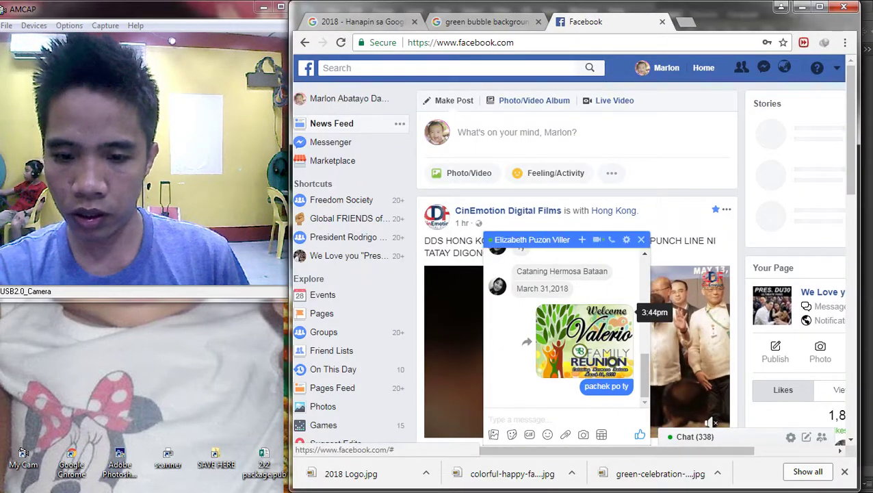
pyautogui.click(584, 340)
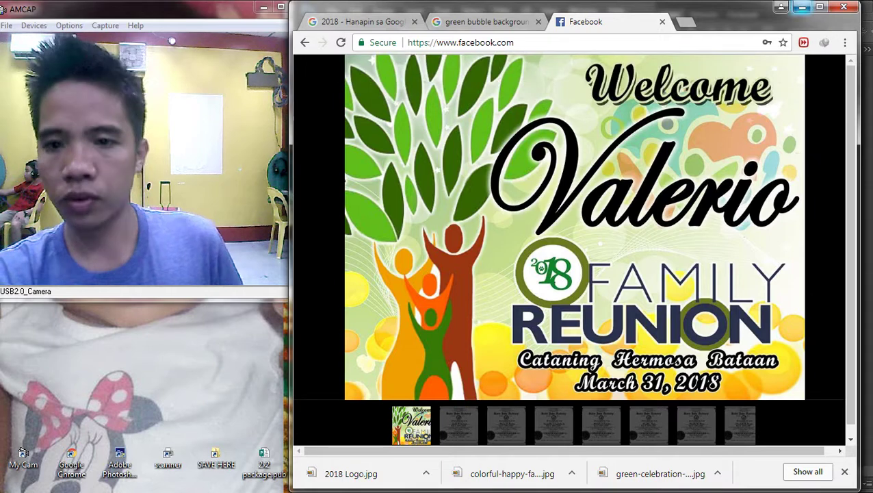
pyautogui.press('Escape')
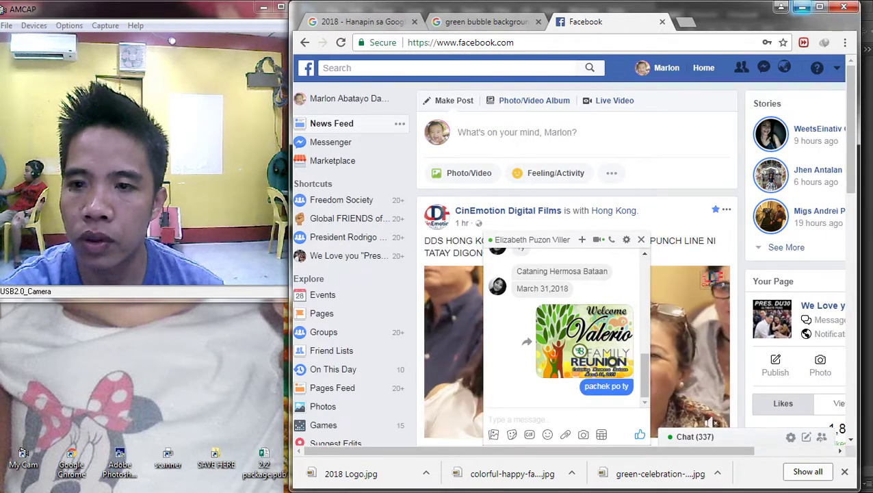
pyautogui.click(802, 7)
# Crop the photo to the woman's head and shoulders, cutting away the yellow side strips, and return to the Move tool
pyautogui.scroll(4, 581, 261)
pyautogui.scroll(-3, 580, 261)
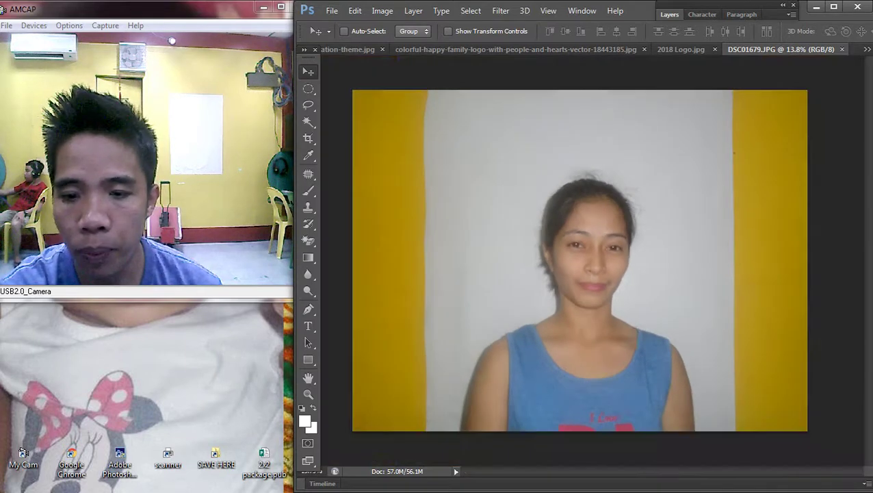
pyautogui.press('c')
pyautogui.moveTo(470, 163); pyautogui.dragTo(692, 369)
pyautogui.press('Return')
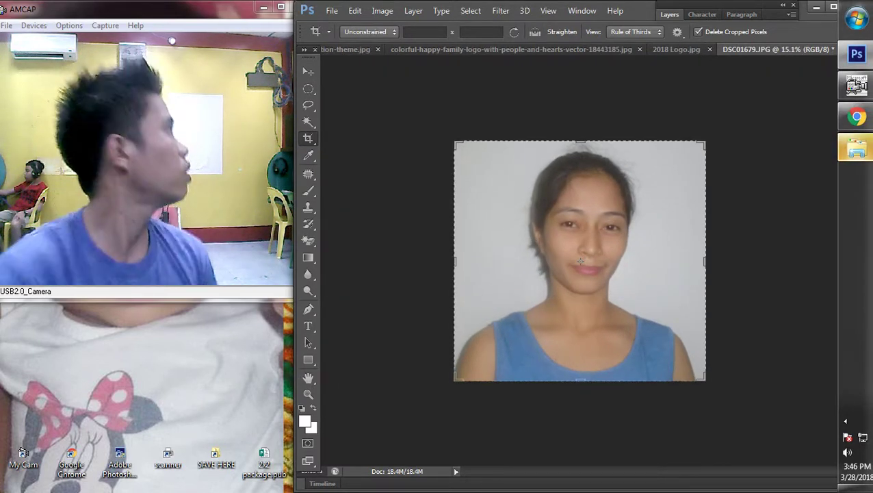
pyautogui.click(308, 72)
# Brighten the cropped portrait slightly by raising the middle of the RGB curve with Curves
pyautogui.scroll(2, 580, 261)
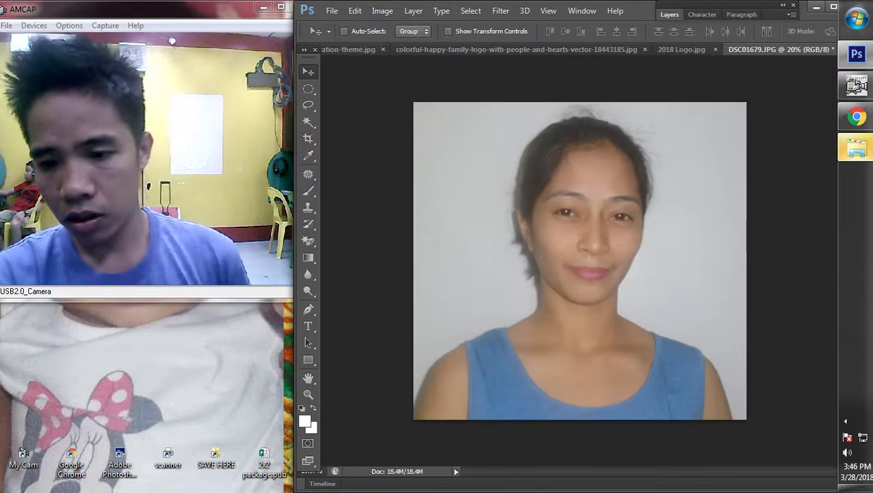
pyautogui.hotkey('ctrl', 'm')
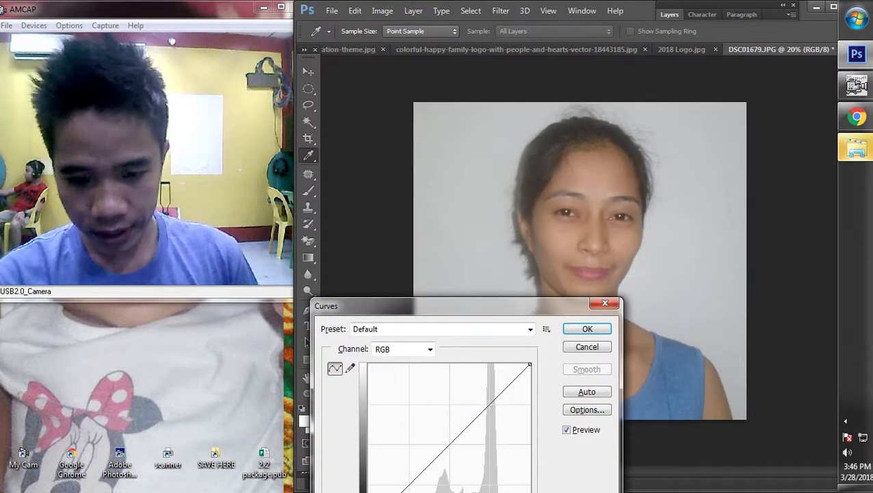
pyautogui.click(444, 445)
pyautogui.click(587, 329)
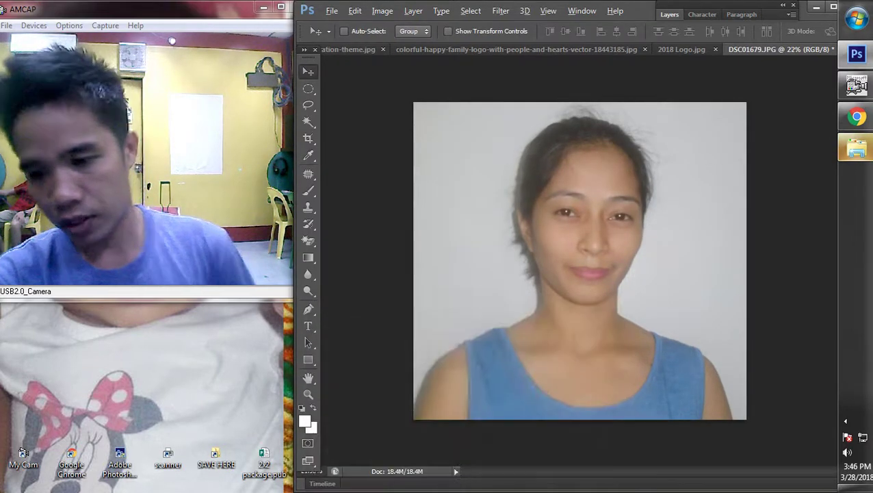
# Save the edited portrait as a JPEG named 112 in the SAVE HERE folder
pyautogui.scroll(2, 580, 261)
pyautogui.scroll(-1, 580, 261)
pyautogui.scroll(-2, 581, 260)
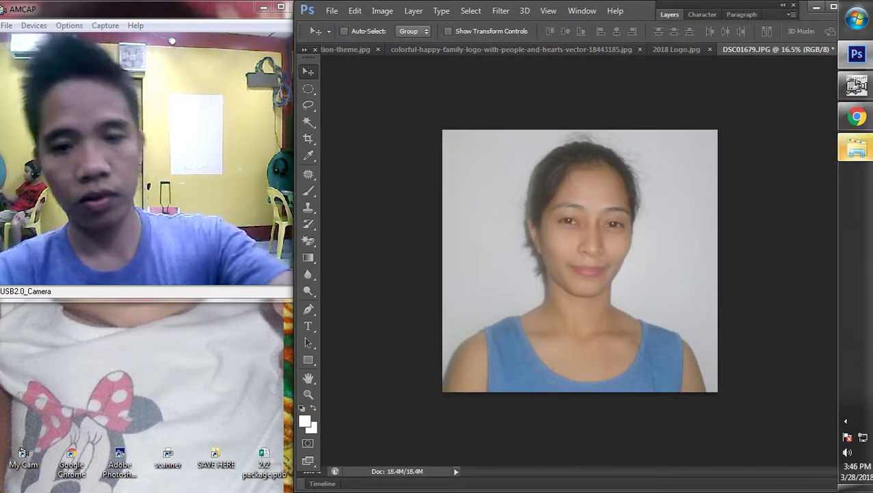
pyautogui.click(332, 11)
pyautogui.click(349, 165)
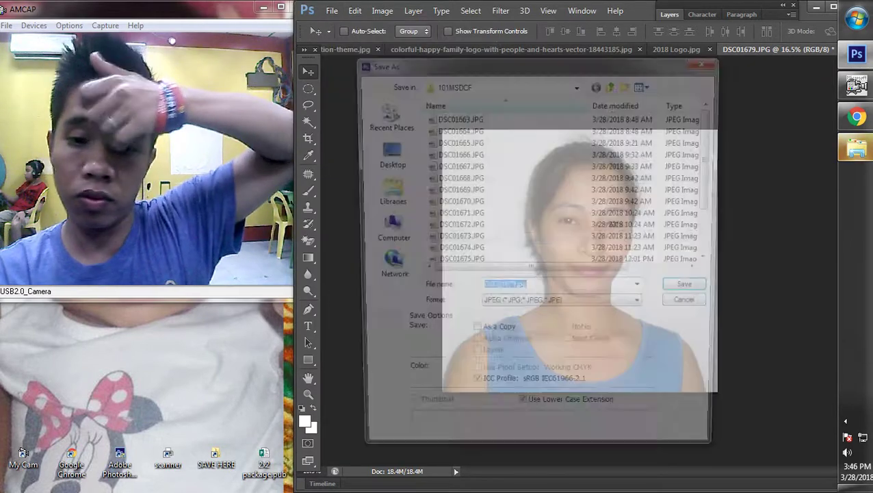
pyautogui.click(384, 153)
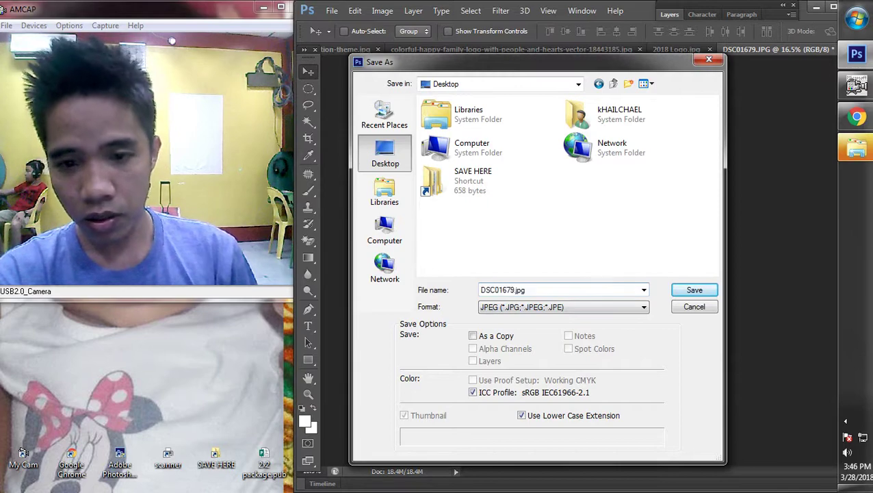
pyautogui.doubleClick(451, 179)
pyautogui.write('112')
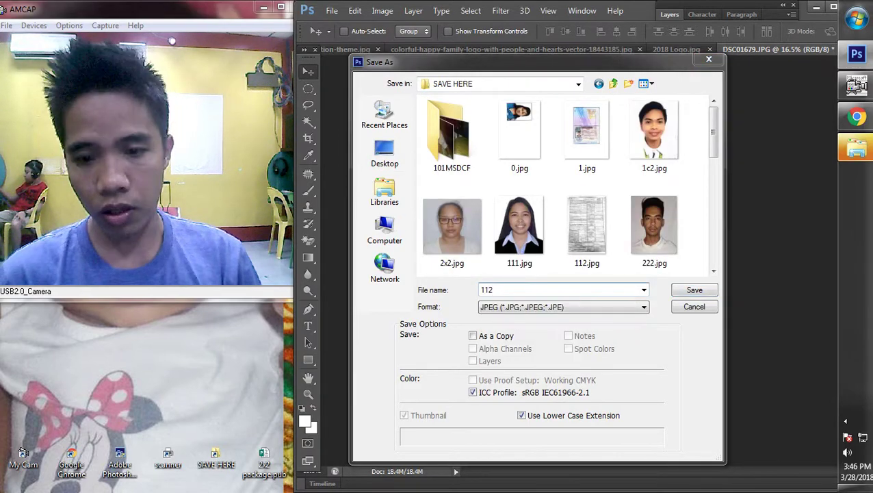
pyautogui.press('Return')
pyautogui.press('Return')
# Open the SAVE HERE folder in File Explorer and copy the 112.jpg portrait
pyautogui.press('super+e')
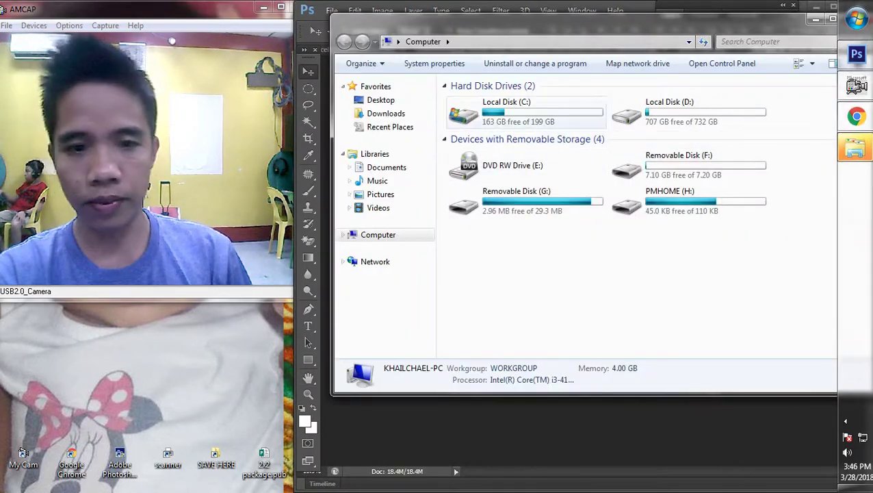
pyautogui.click(398, 41)
pyautogui.click(420, 56)
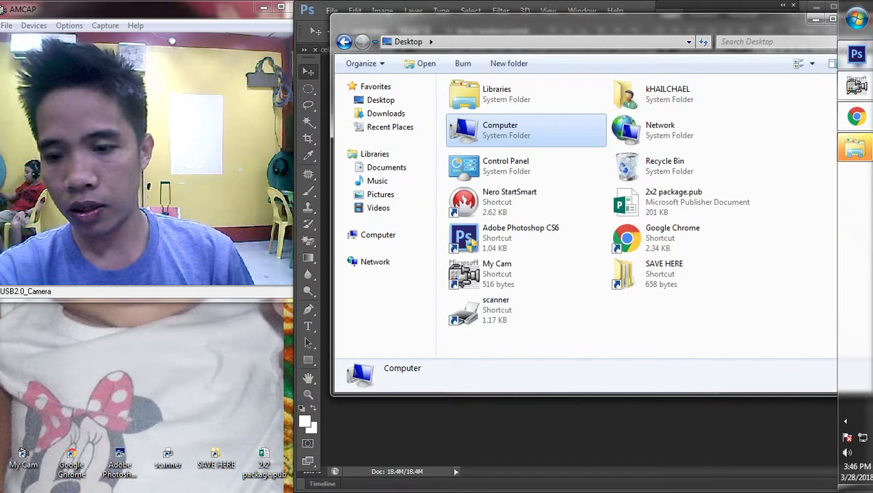
pyautogui.doubleClick(680, 273)
pyautogui.scroll(-2, 682, 212)
pyautogui.click(488, 164)
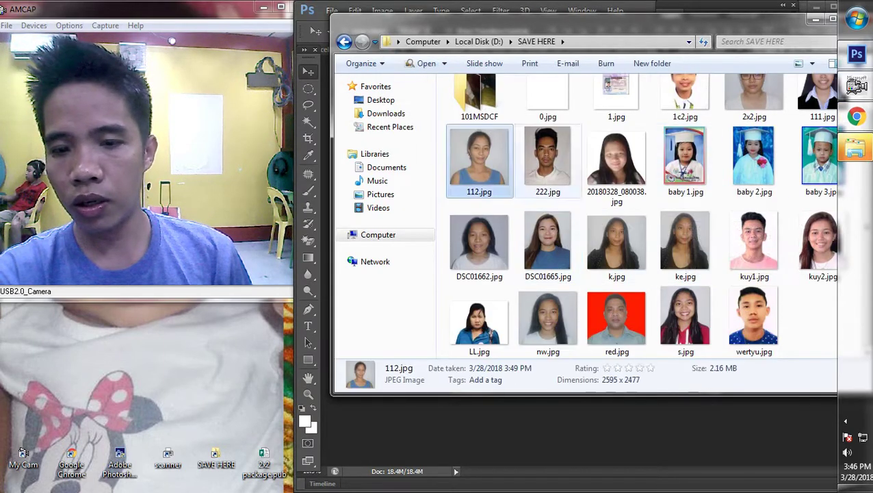
# Start Microsoft Publisher with a blank A4 (Portrait) publication and try pasting the portrait, then delete it
pyautogui.press('super')
pyautogui.click(711, 80)
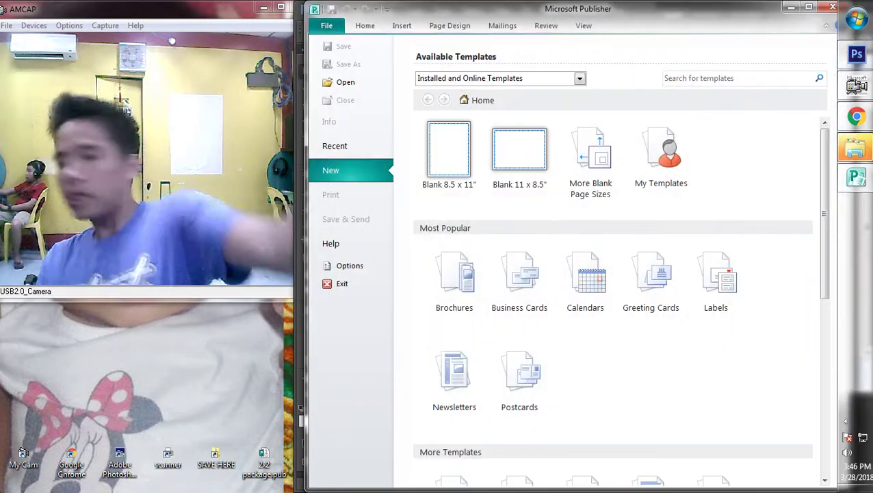
pyautogui.click(590, 161)
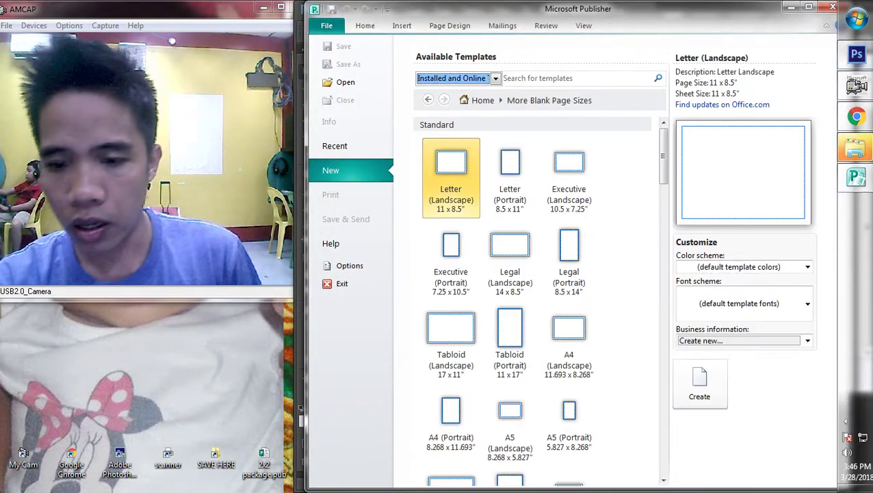
pyautogui.click(451, 426)
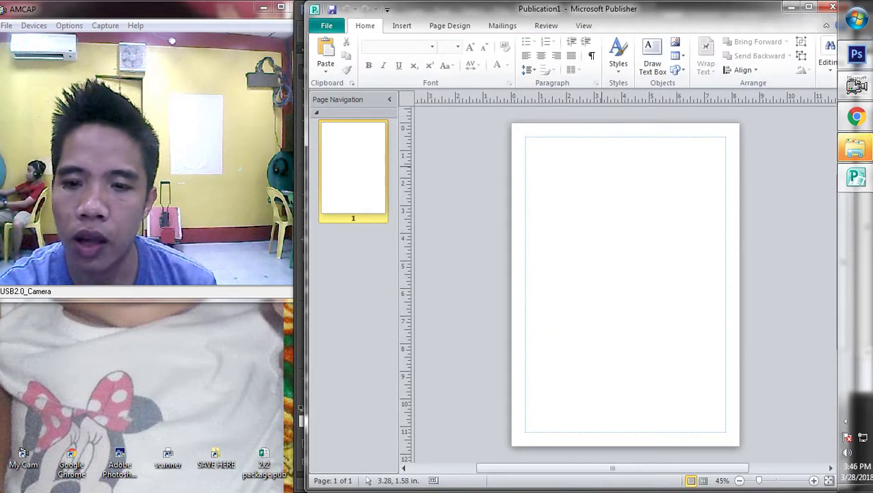
pyautogui.hotkey('ctrl', 'v')
pyautogui.press('Delete')
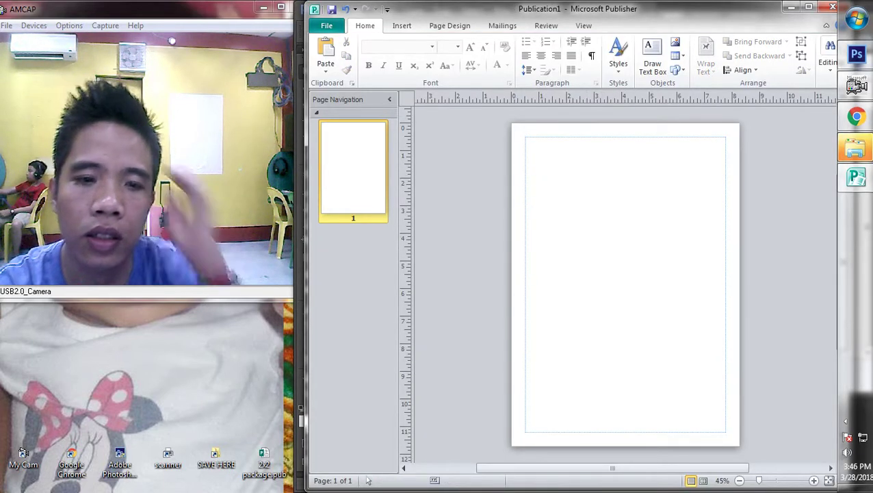
# Try to open the 2x2 package.pub template from the Desktop in the running Publisher
pyautogui.hotkey('alt', 'f')
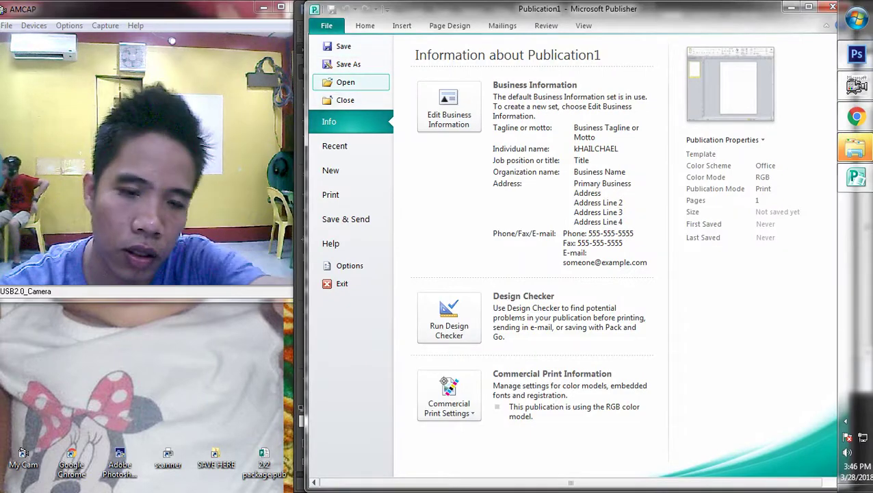
pyautogui.press('Escape')
pyautogui.hotkey('ctrl', 'o')
pyautogui.click(360, 115)
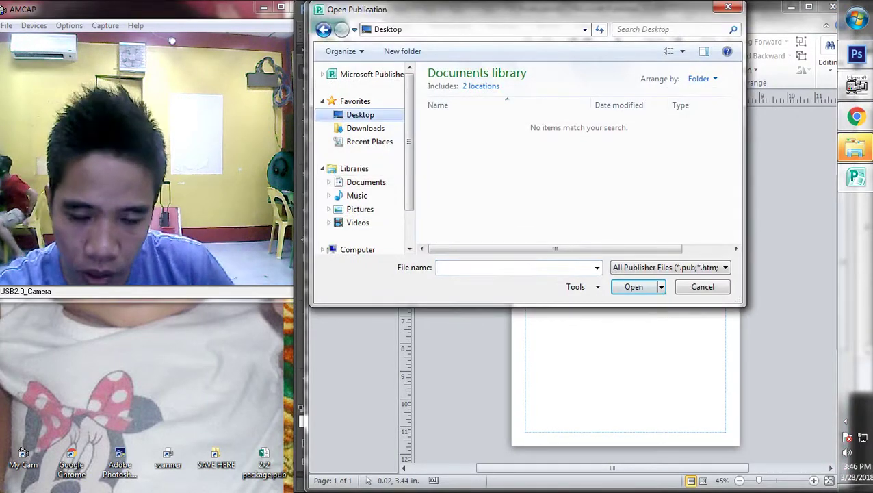
pyautogui.click(504, 226)
pyautogui.scroll(-1, 505, 231)
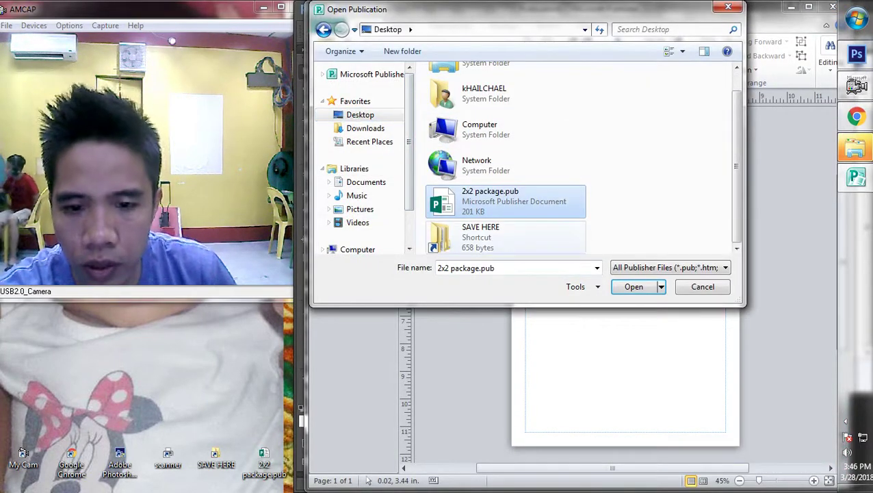
pyautogui.click(505, 237)
pyautogui.doubleClick(505, 204)
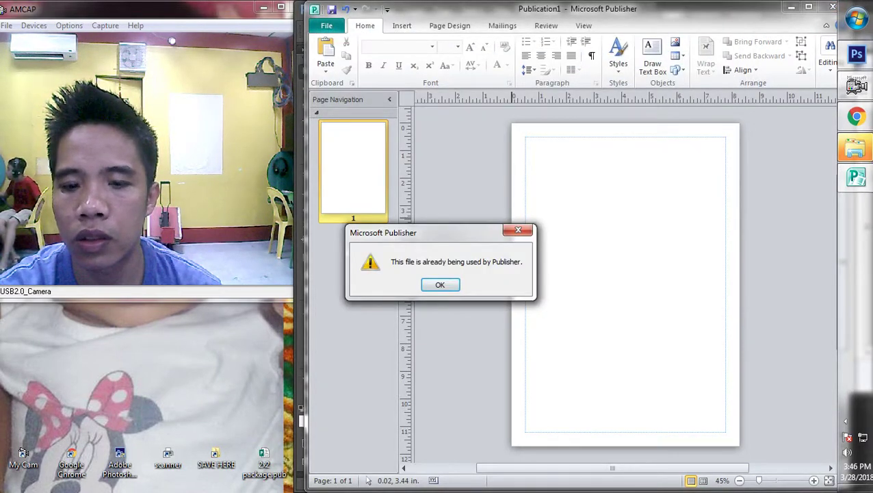
pyautogui.press('Return')
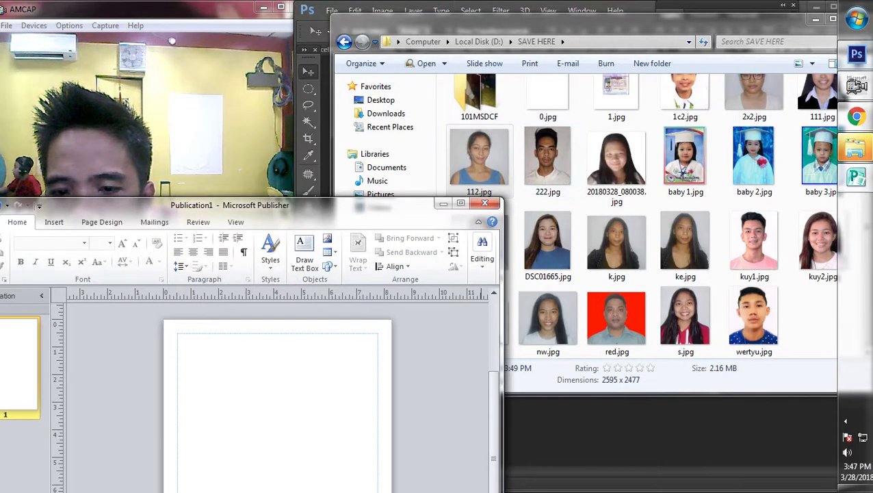
# Close Publisher without saving the blank publication and close the SAVE HERE folder window
pyautogui.hotkey('alt', 'F4')
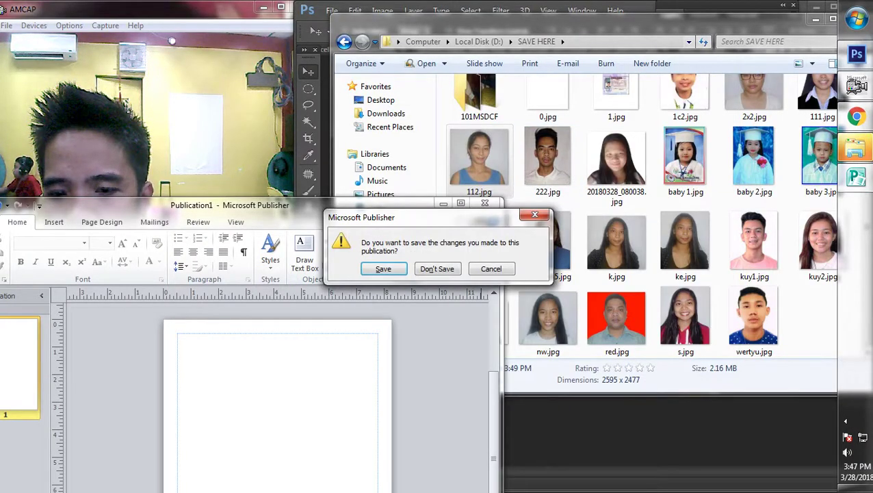
pyautogui.click(437, 269)
pyautogui.moveTo(712, 42); pyautogui.dragTo(349, 107)
pyautogui.click(615, 105)
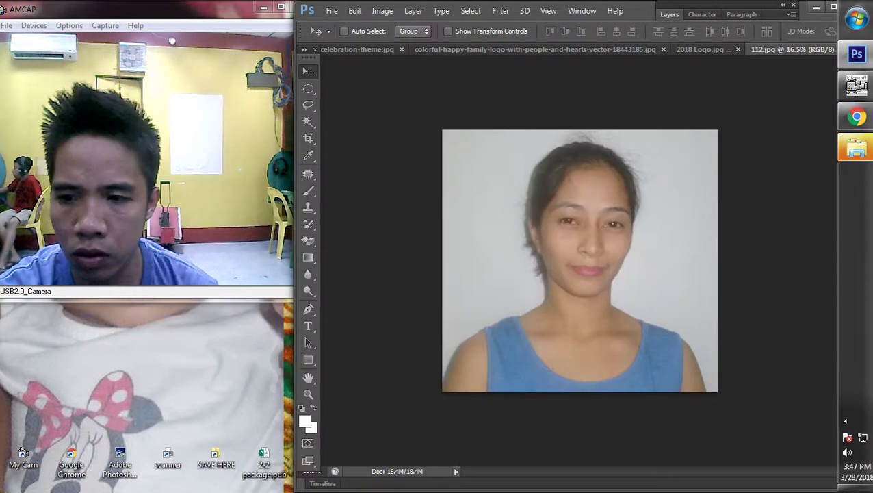
# Bring the camera window to the front and start Publisher beside it with a new blank publication
pyautogui.hotkey('alt', 'Tab')
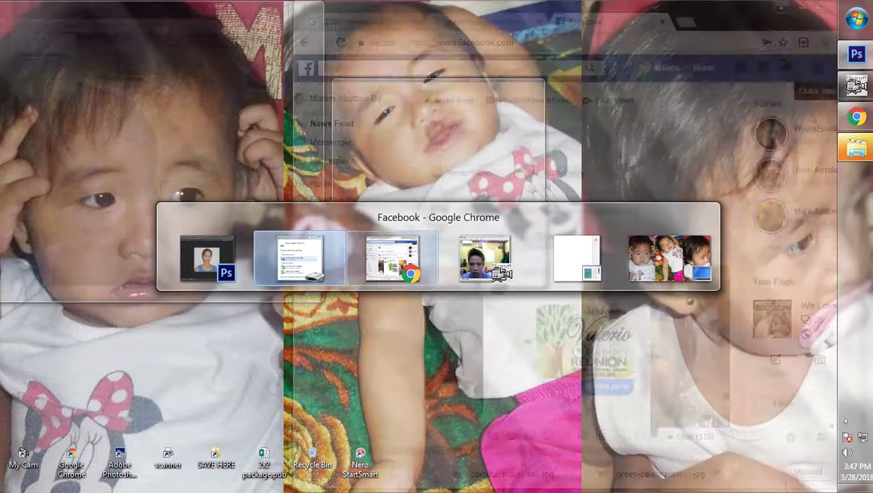
pyautogui.click(484, 258)
pyautogui.press('super')
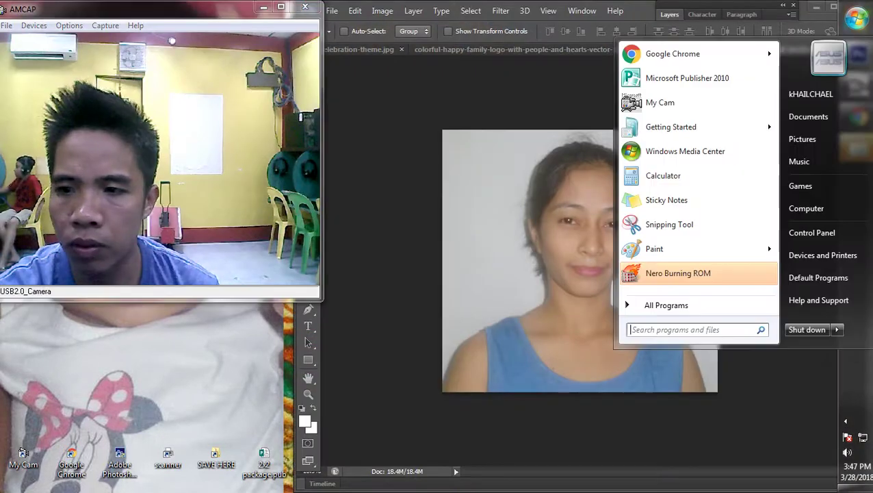
pyautogui.press('Up')
pyautogui.press('Up')
pyautogui.press('Up')
pyautogui.press('Return')
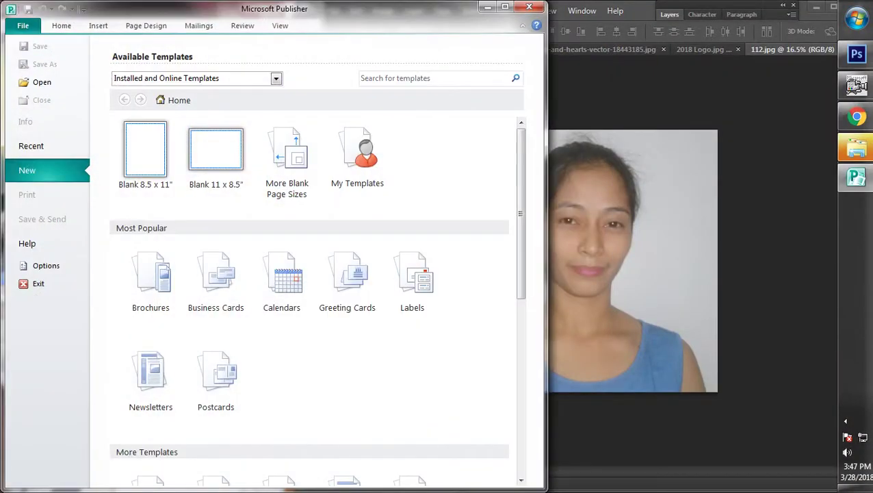
pyautogui.moveTo(123, 9); pyautogui.dragTo(446, 23)
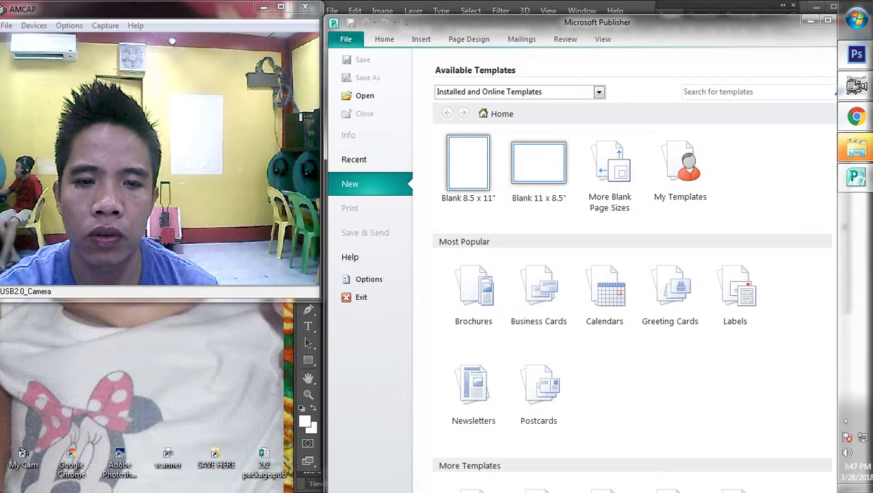
pyautogui.click(384, 39)
# Retry opening 2x2 package.pub from the Desktop in the restarted Publisher
pyautogui.click(346, 40)
pyautogui.click(365, 96)
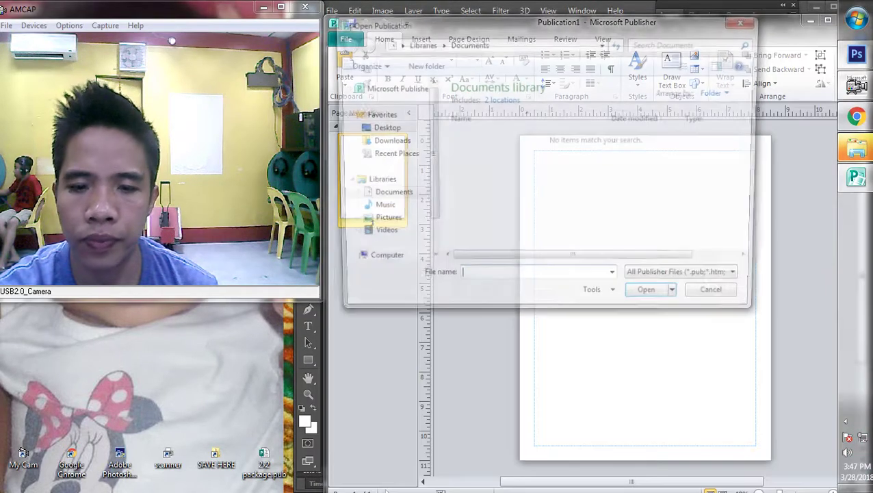
pyautogui.click(379, 128)
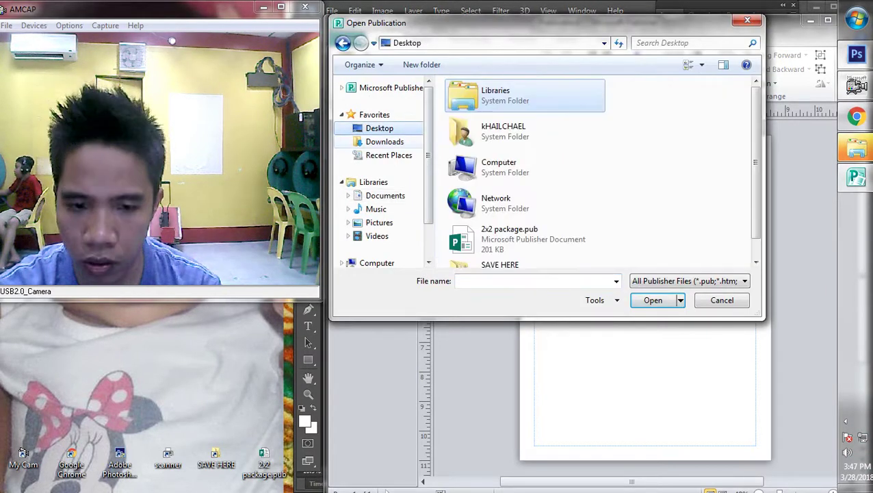
pyautogui.click(525, 240)
pyautogui.press('Return')
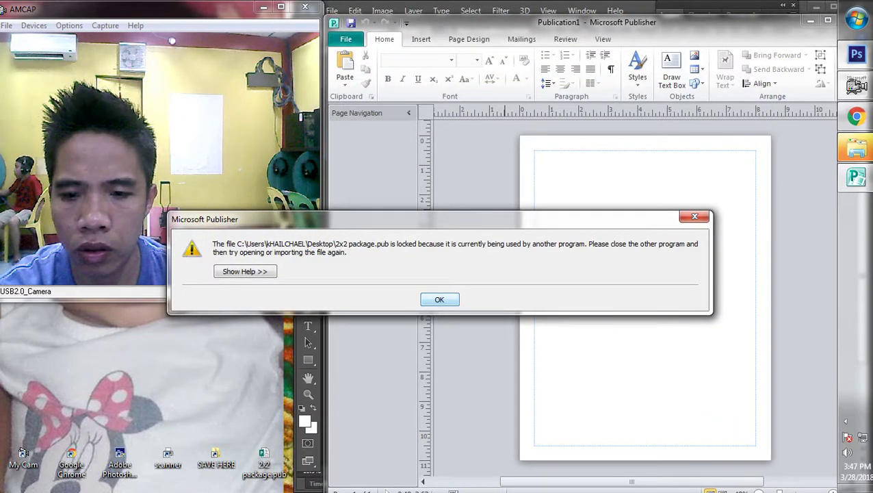
pyautogui.press('Return')
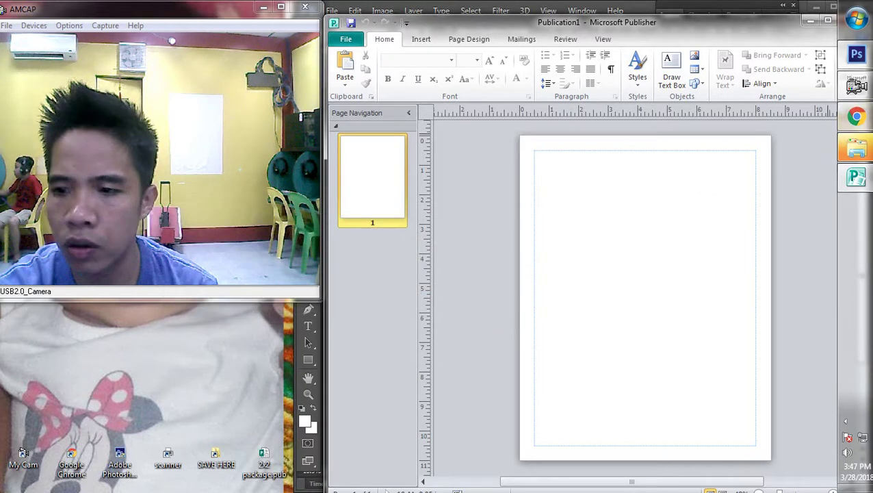
# Paste the copied portrait onto the blank page and set its height and width to 1 inch each
pyautogui.hotkey('ctrl', 'v')
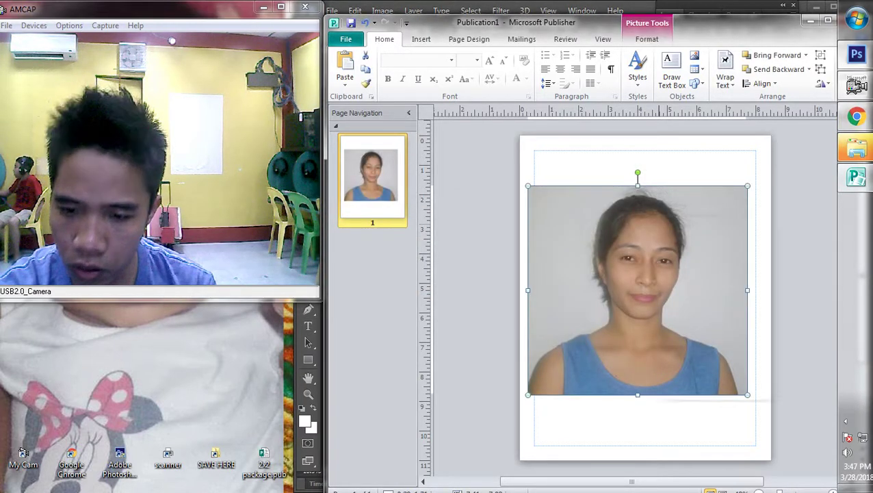
pyautogui.rightClick(657, 221)
pyautogui.click(691, 356)
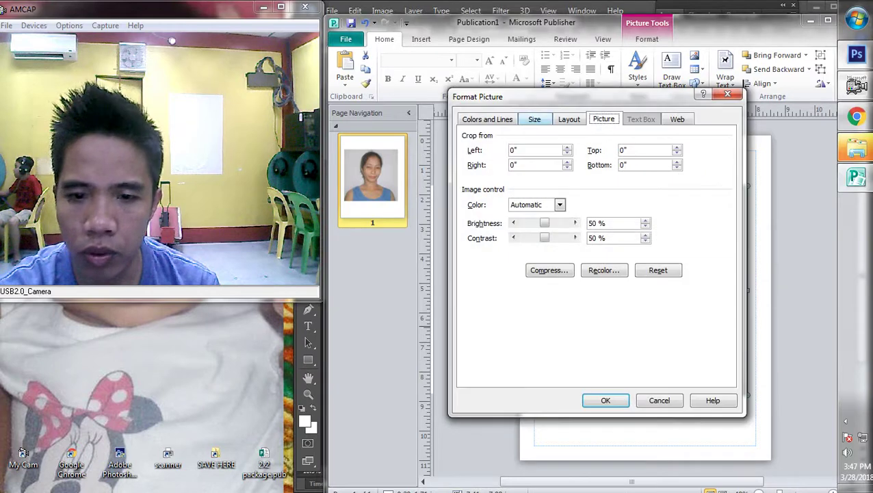
pyautogui.click(535, 119)
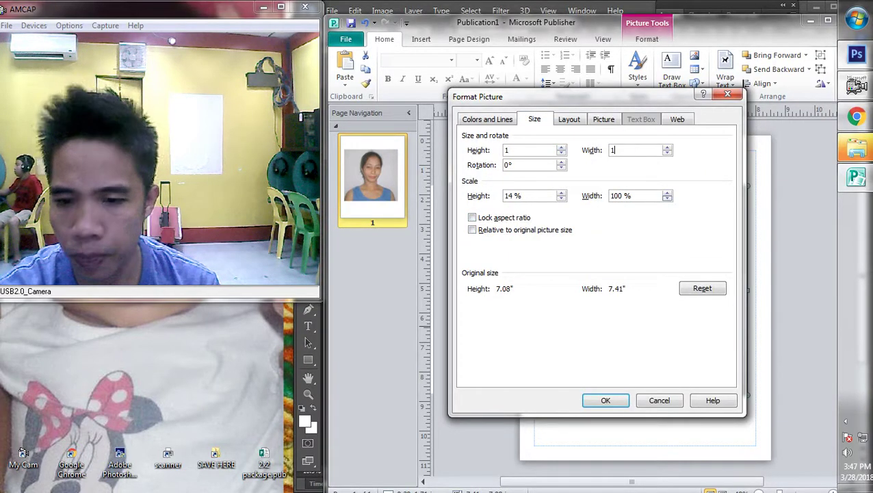
pyautogui.click(845, 422)
pyautogui.click(605, 401)
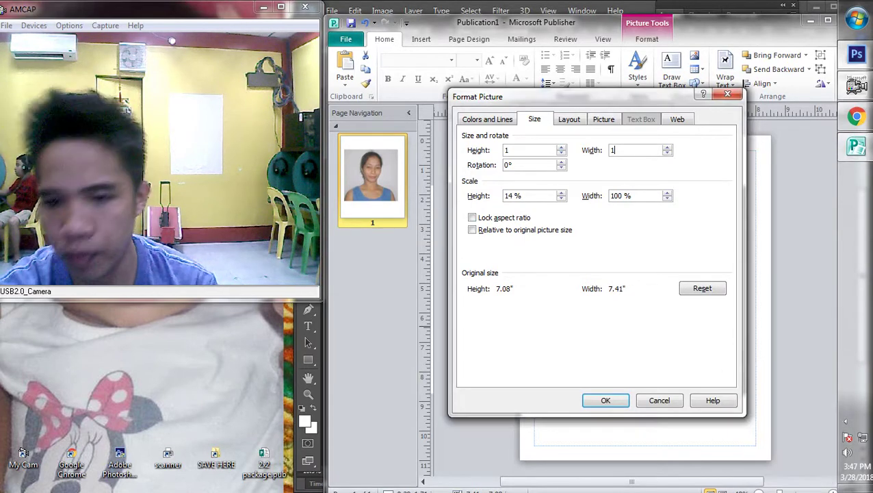
# Add a black outline around the 1 x 1 inch portrait and deselect it
pyautogui.scroll(4, 546, 200)
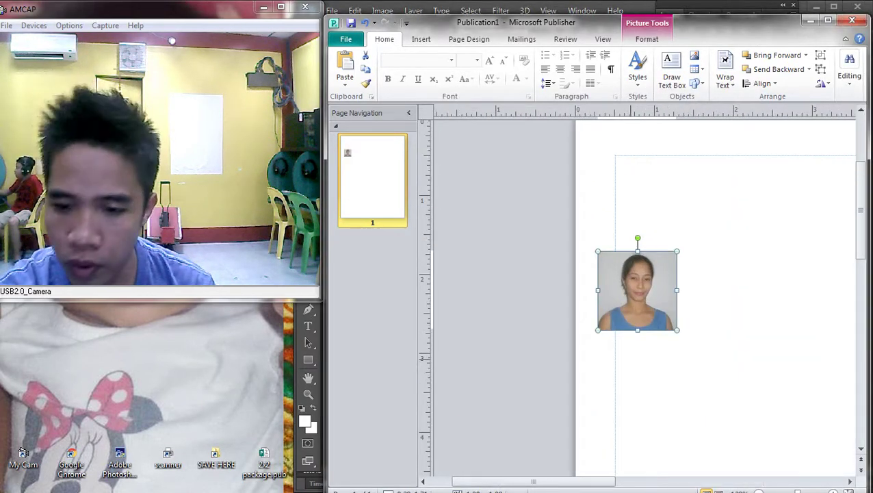
pyautogui.scroll(1, 638, 290)
pyautogui.click(646, 39)
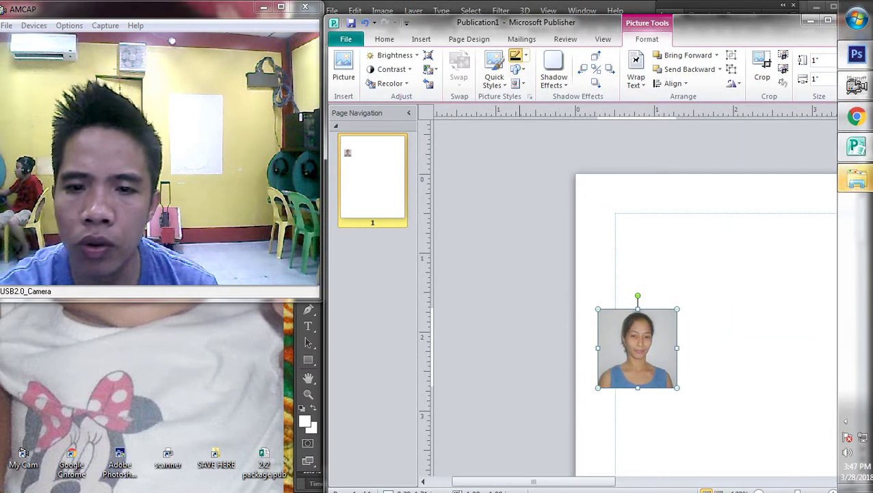
pyautogui.click(516, 57)
pyautogui.click(742, 250)
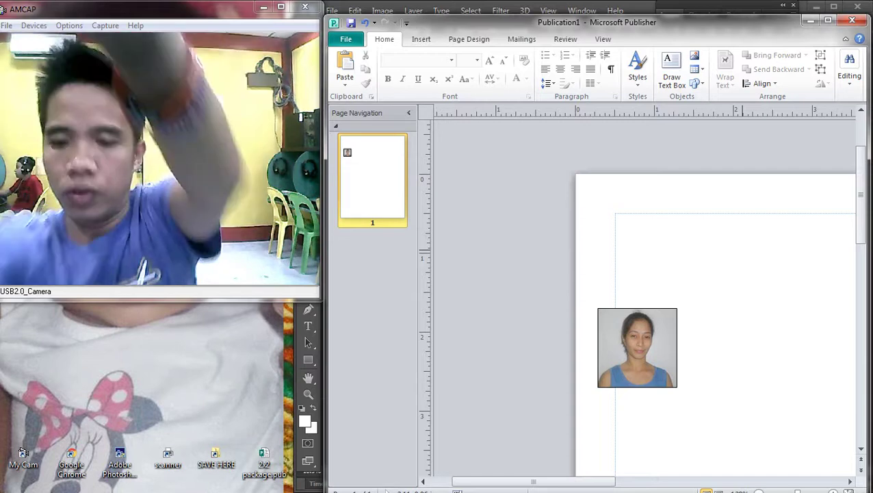
# Move the outlined portrait to the page's upper-left corner and duplicate it into a row of four adjoining copies
pyautogui.moveTo(637, 348); pyautogui.dragTo(710, 235)
pyautogui.scroll(-3, 708, 274)
pyautogui.moveTo(675, 339)
pyautogui.mouseDown()
pyautogui.moveTo(559, 257)
pyautogui.moveTo(676, 339)
pyautogui.mouseUp()
pyautogui.moveTo(636, 293); pyautogui.dragTo(718, 293)
pyautogui.scroll(-2, 719, 293)
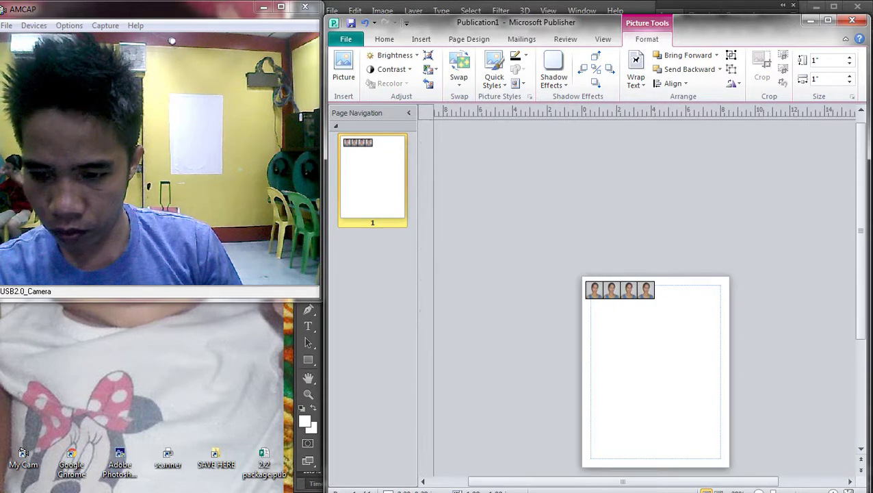
# Duplicate the four portraits and align the copies beside them to make a row of eight across the page
pyautogui.click(727, 352)
pyautogui.scroll(3, 726, 352)
pyautogui.moveTo(726, 353); pyautogui.dragTo(483, 234)
pyautogui.moveTo(547, 291); pyautogui.dragTo(724, 286)
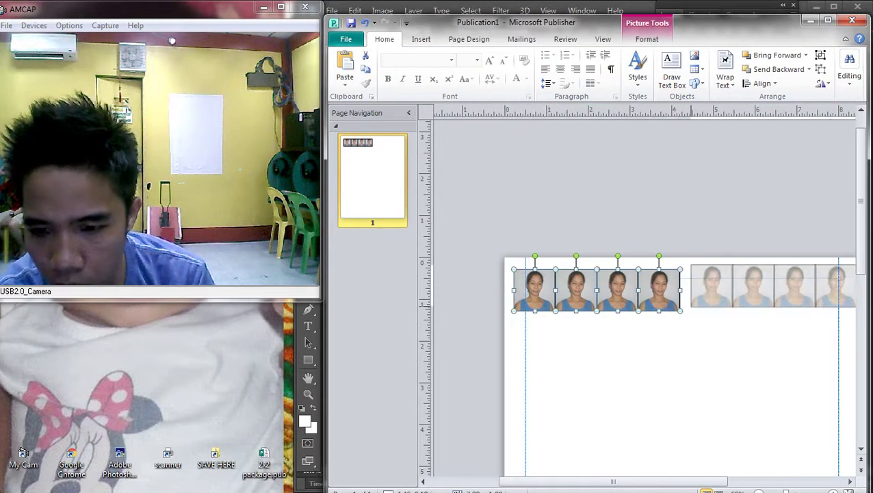
pyautogui.moveTo(794, 287); pyautogui.dragTo(784, 287)
pyautogui.scroll(-2, 783, 287)
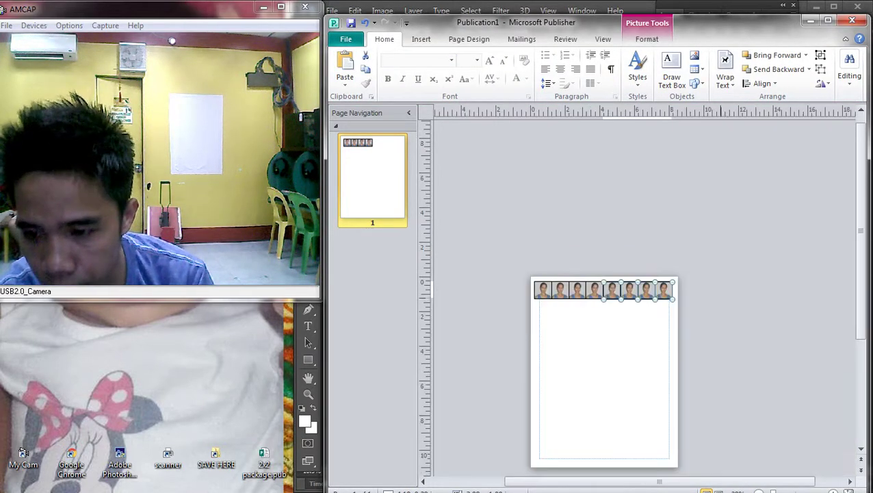
# Move the row of eight portraits up past the page's top edge and duplicate it directly below as a second row
pyautogui.click(744, 324)
pyautogui.scroll(2, 743, 324)
pyautogui.scroll(-1, 727, 332)
pyautogui.moveTo(740, 356); pyautogui.dragTo(444, 262)
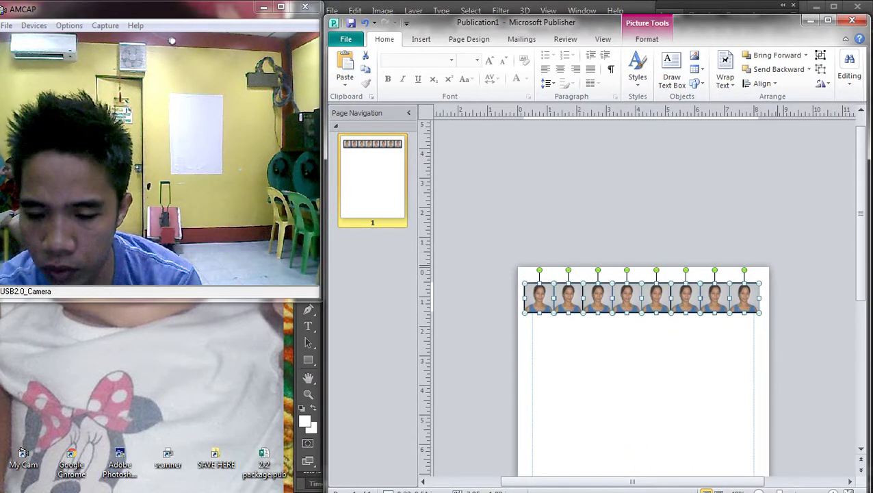
pyautogui.press('Up')
pyautogui.press('Up')
pyautogui.press('Up')
pyautogui.press('Up')
pyautogui.press('Up')
pyautogui.press('Up')
pyautogui.press('Up')
pyautogui.press('Up')
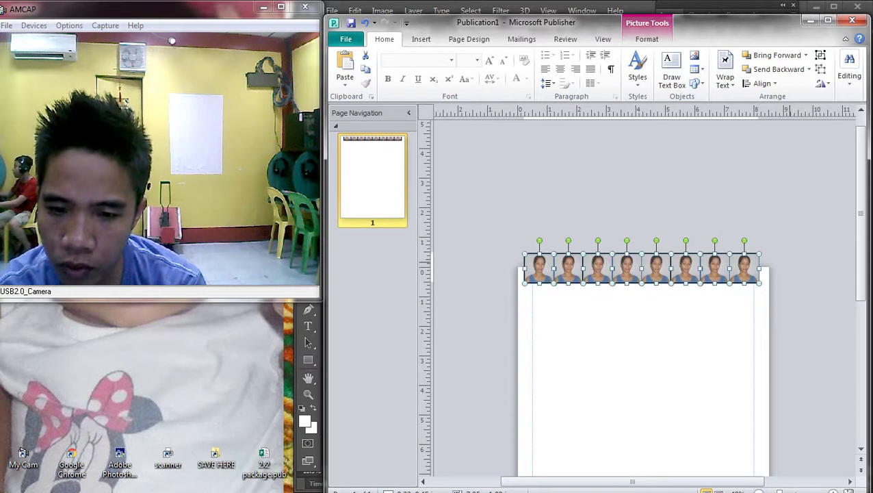
pyautogui.scroll(2, 640, 267)
pyautogui.moveTo(663, 292); pyautogui.dragTo(661, 346)
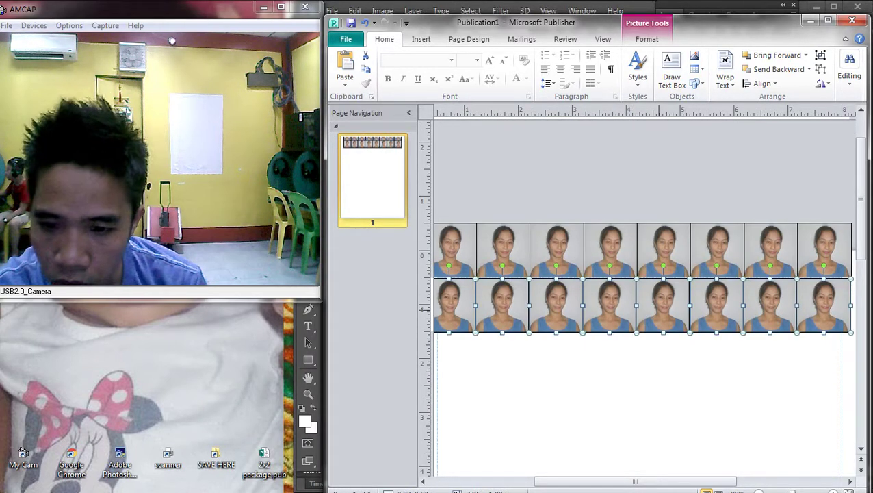
# Duplicate the second row of eight portraits directly below as a third row and deselect the copies
pyautogui.moveTo(658, 308); pyautogui.dragTo(659, 362)
pyautogui.click(749, 401)
pyautogui.scroll(-5, 753, 376)
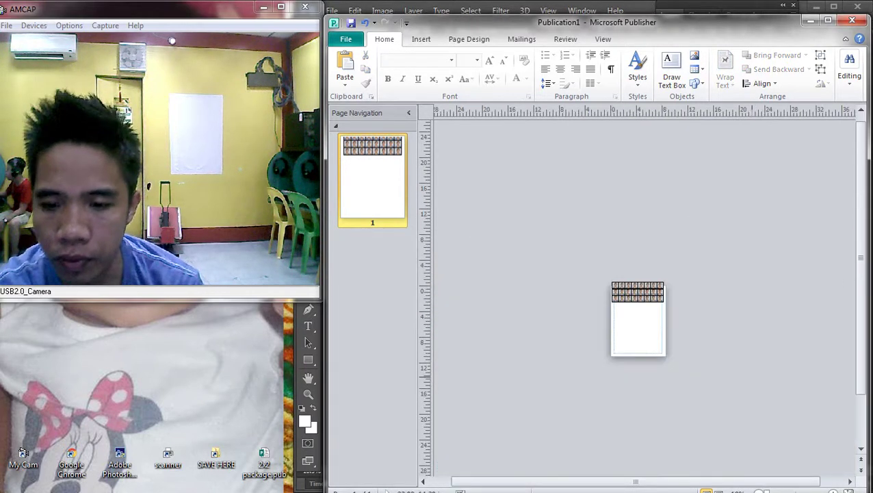
pyautogui.scroll(3, 763, 357)
pyautogui.moveTo(485, 299); pyautogui.dragTo(485, 299)
pyautogui.click(578, 376)
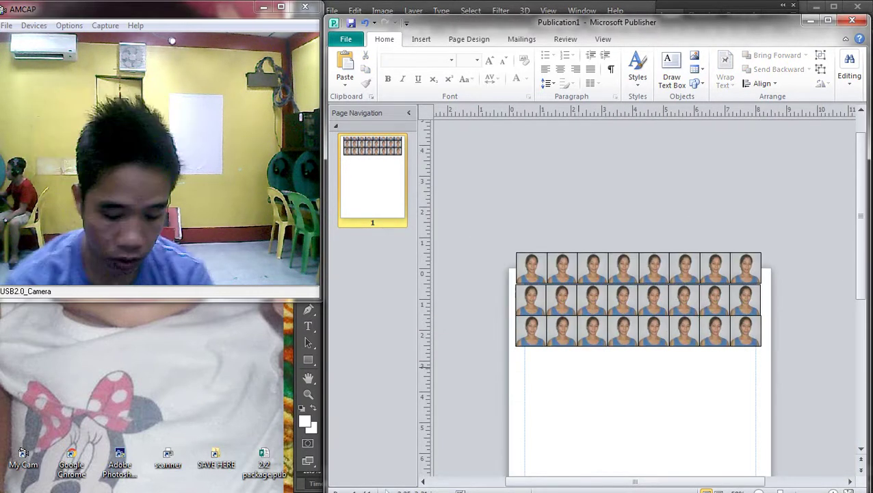
# Print the portrait sheet on the EPSON T60 Series on K-02-PC printer using the pics only preset
pyautogui.hotkey('ctrl', 'p')
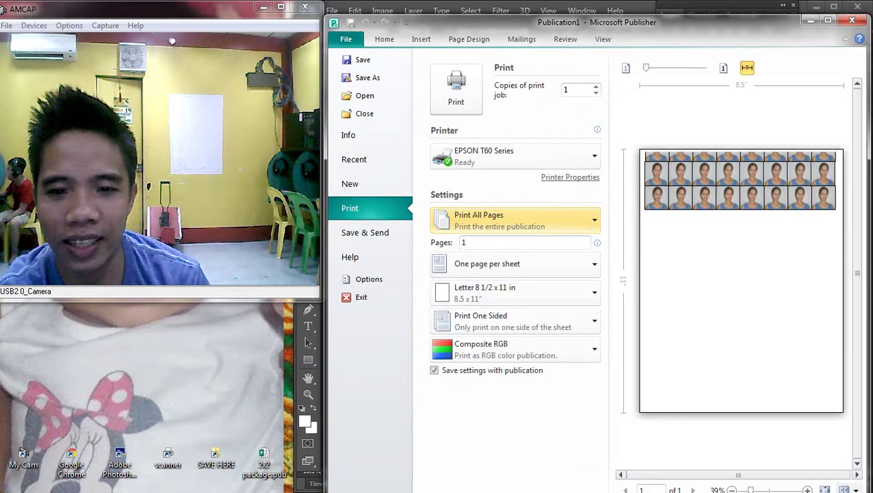
pyautogui.click(562, 157)
pyautogui.click(565, 181)
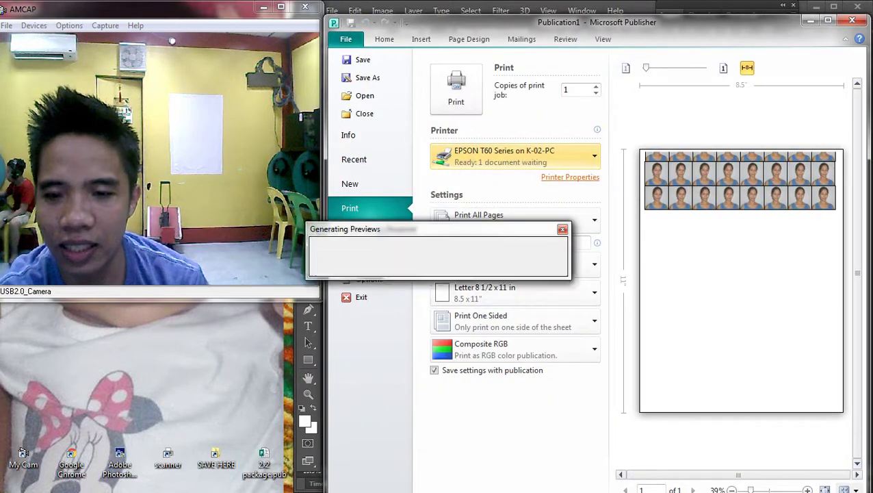
pyautogui.click(570, 177)
pyautogui.click(367, 52)
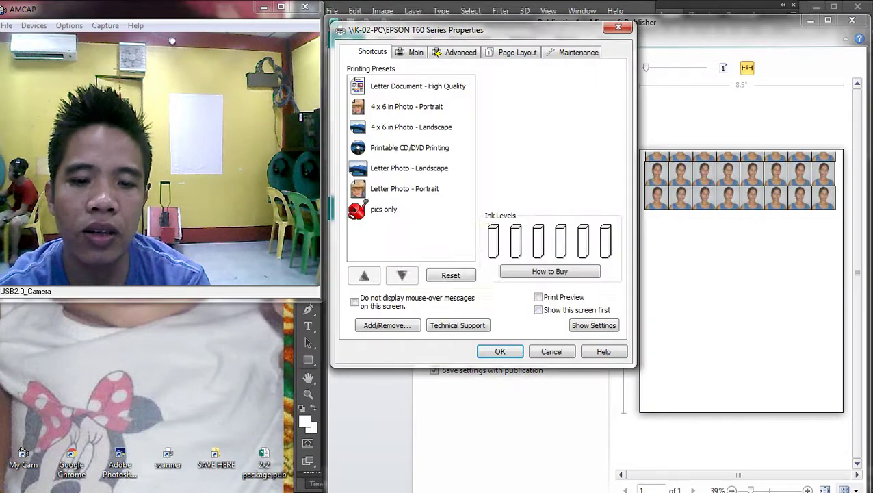
pyautogui.click(383, 209)
pyautogui.click(500, 351)
pyautogui.click(455, 89)
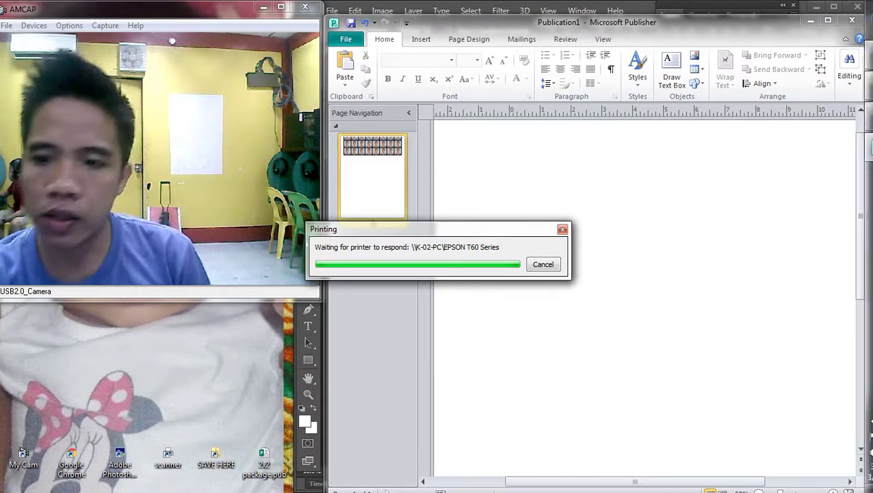
# Switch to Chrome to check the banner conversation on Facebook, and return to the portrait publication
pyautogui.click(853, 117)
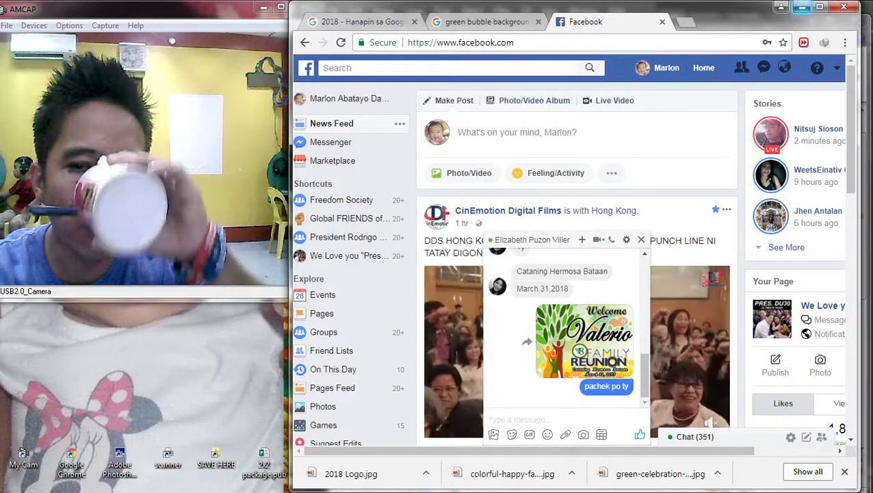
pyautogui.click(802, 7)
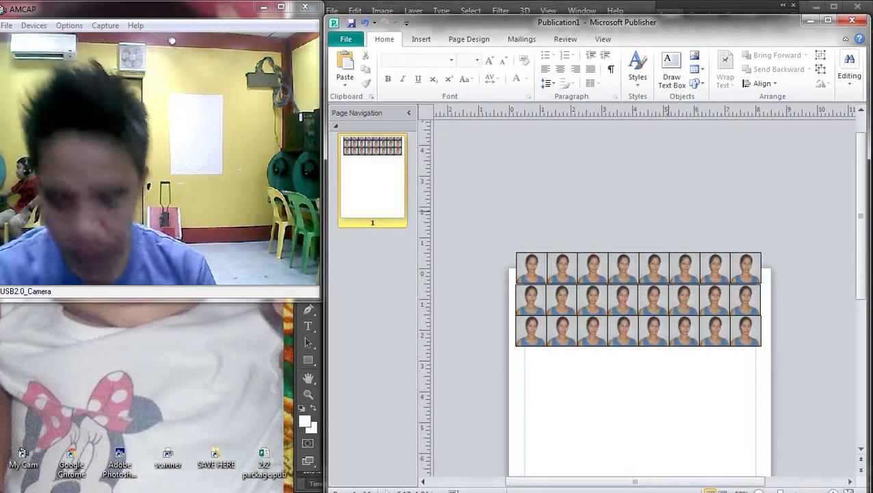
# Print the portrait sheet a second time on the networked EPSON T60 Series with the pics only preset
pyautogui.hotkey('ctrl', 'p')
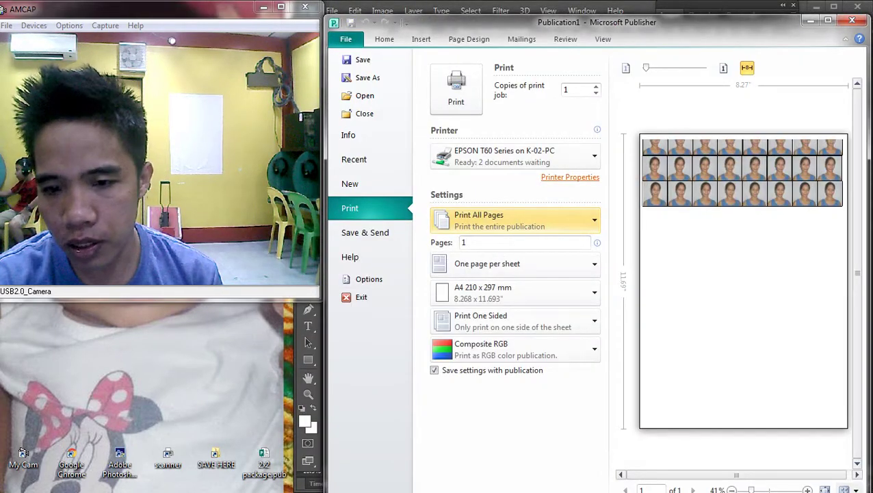
pyautogui.click(547, 156)
pyautogui.click(547, 156)
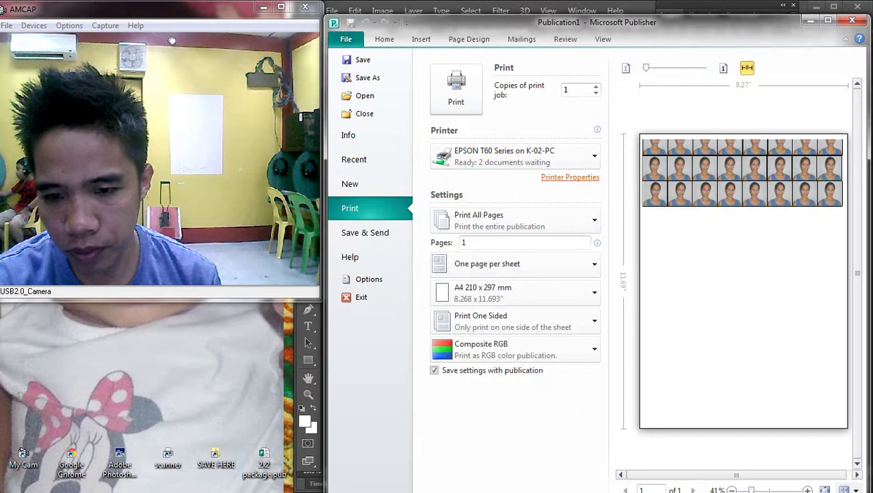
pyautogui.click(570, 177)
pyautogui.click(371, 52)
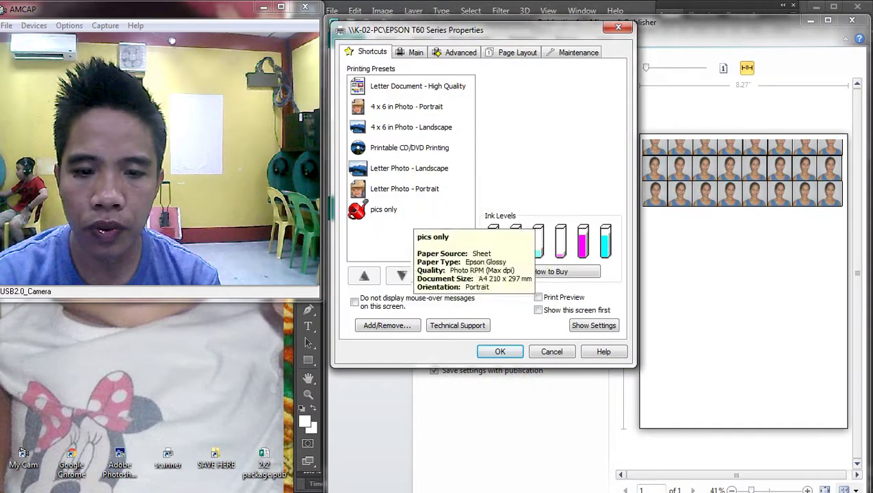
pyautogui.click(402, 210)
pyautogui.click(500, 351)
pyautogui.click(456, 89)
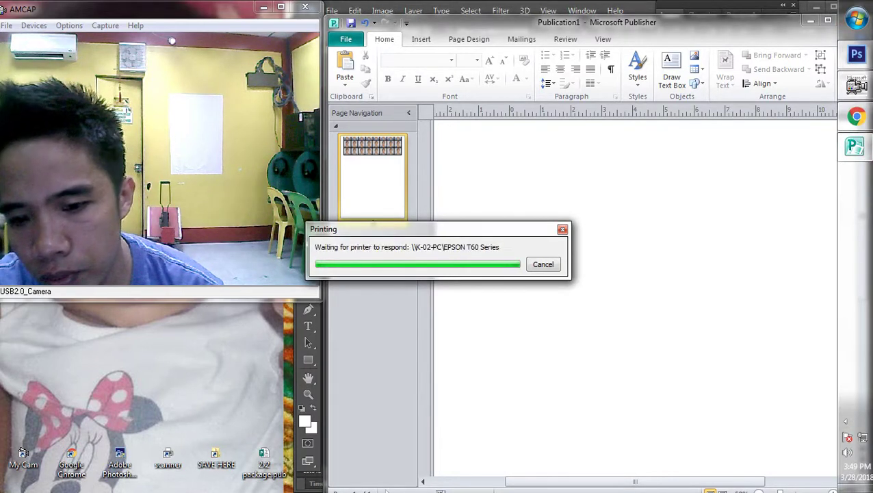
# Look through the hidden notification icons and minimize the portrait publication
pyautogui.click(845, 421)
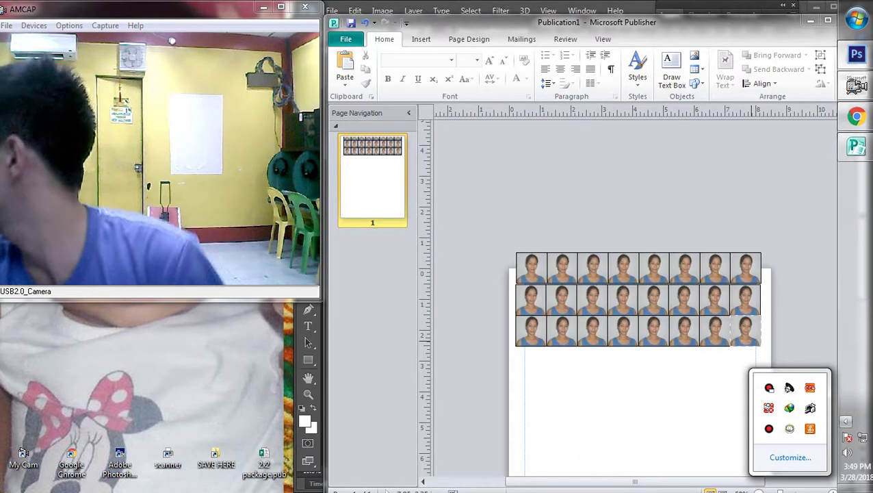
pyautogui.press('Escape')
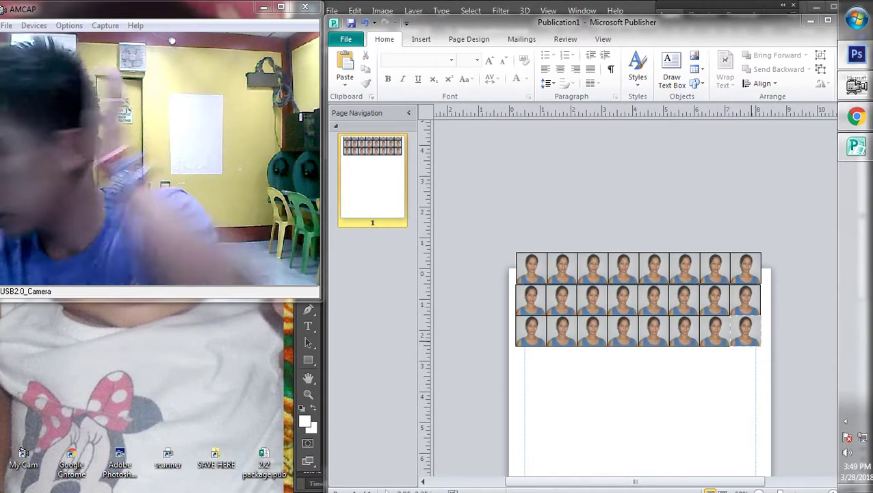
pyautogui.click(811, 21)
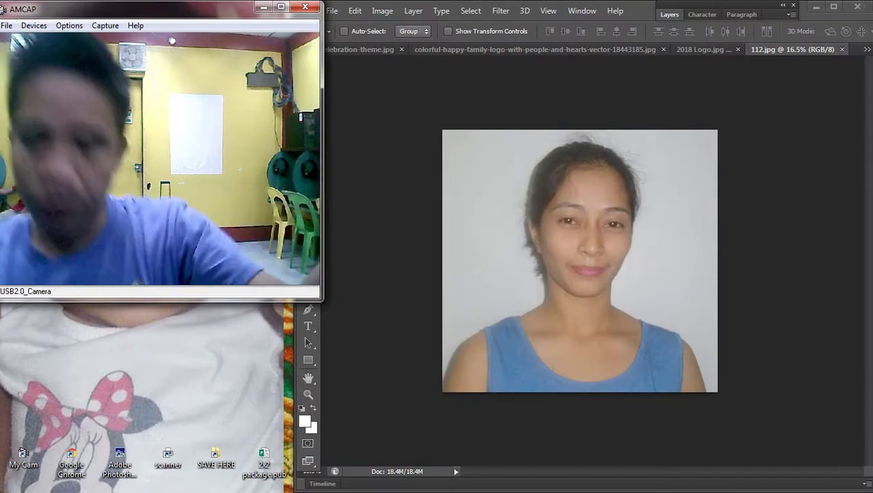
pyautogui.moveTo(872, 137)
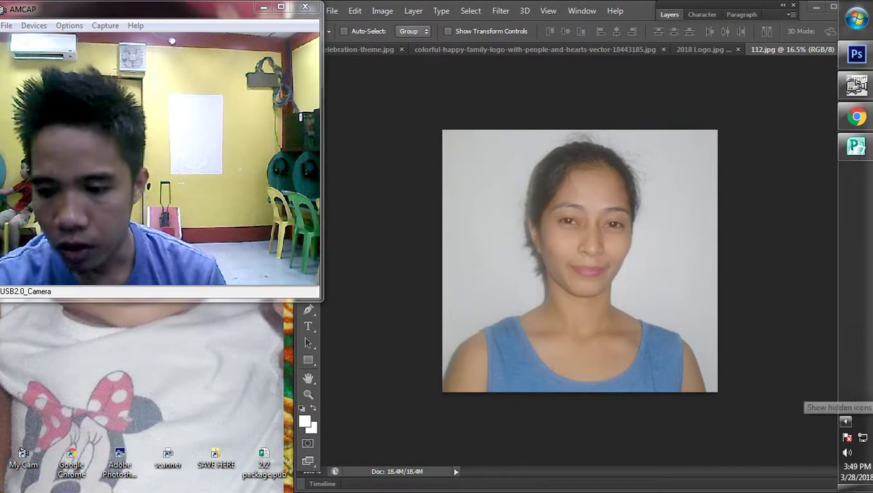
pyautogui.click(846, 420)
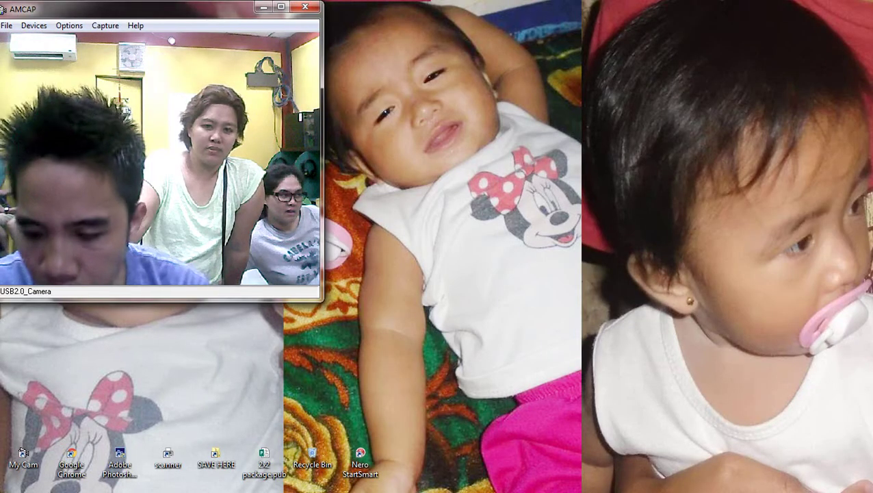
# Launch Microsoft Word 2010 from the Microsoft Office program folder and cancel the Office configuration
pyautogui.click(857, 18)
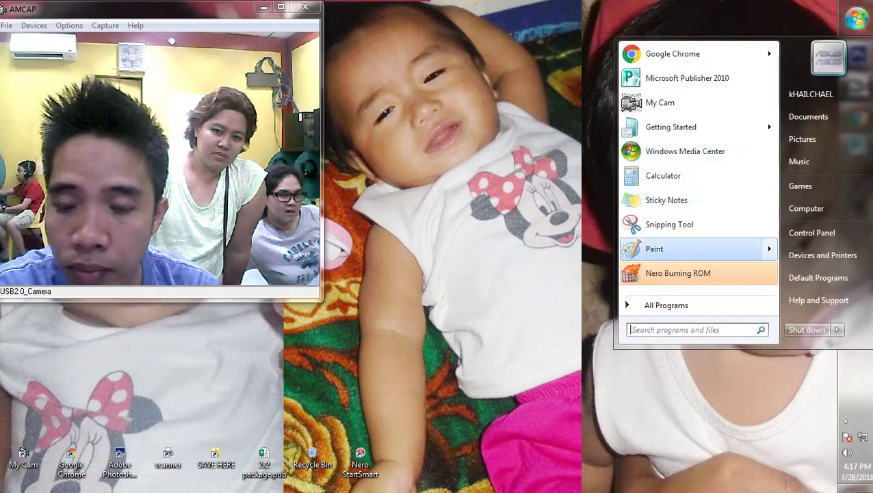
pyautogui.click(684, 249)
pyautogui.press('super')
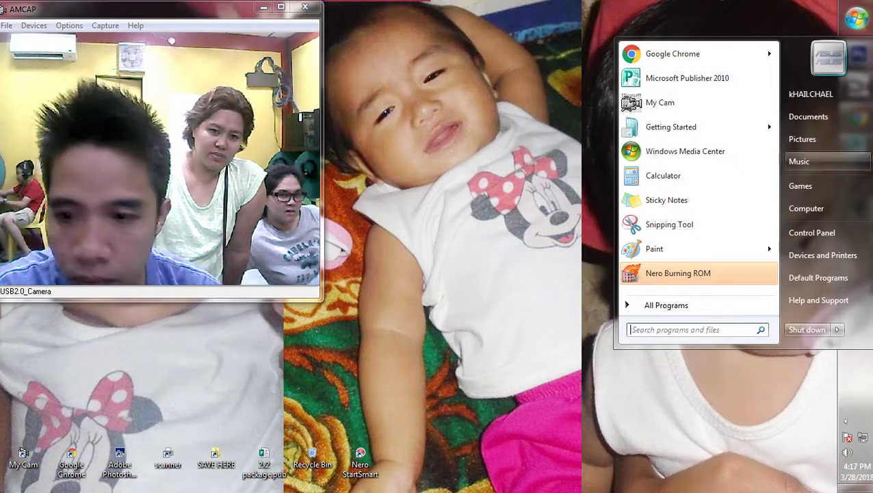
pyautogui.click(666, 305)
pyautogui.scroll(-3, 684, 268)
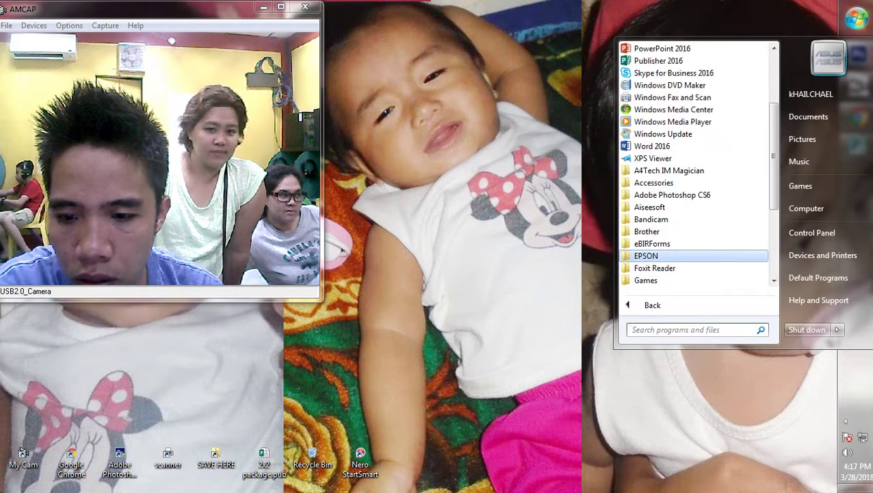
pyautogui.scroll(-4, 684, 231)
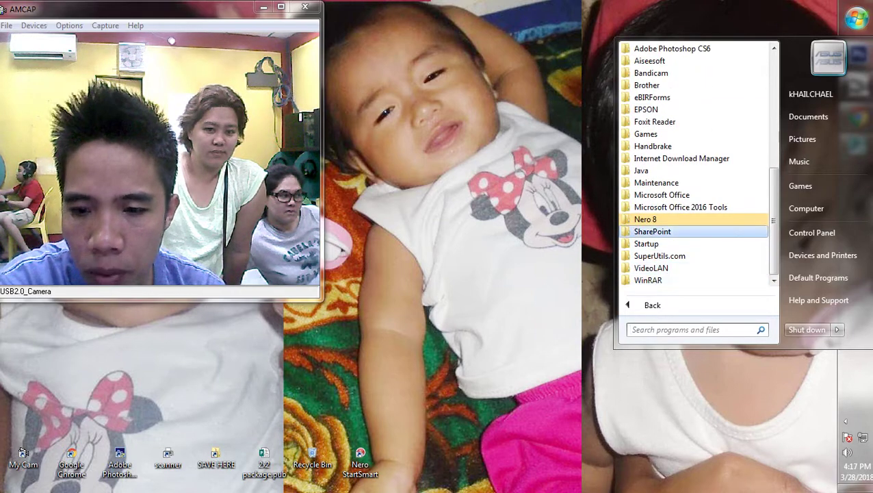
pyautogui.click(674, 195)
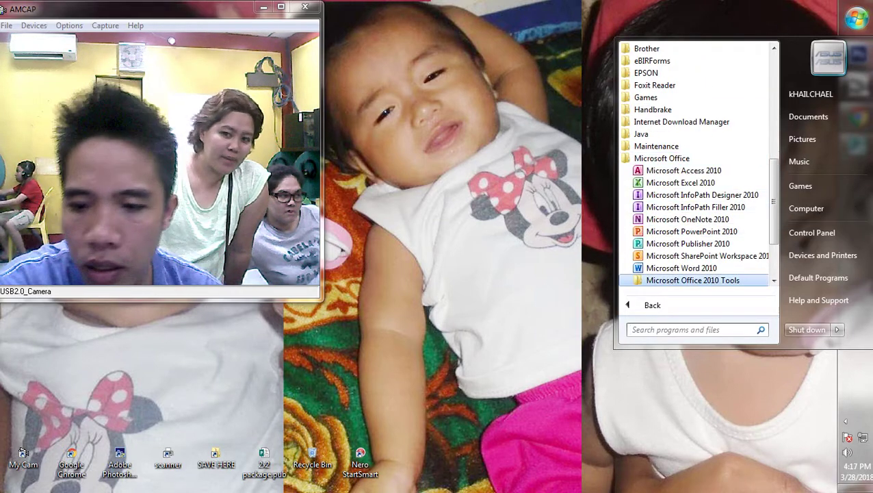
pyautogui.click(681, 268)
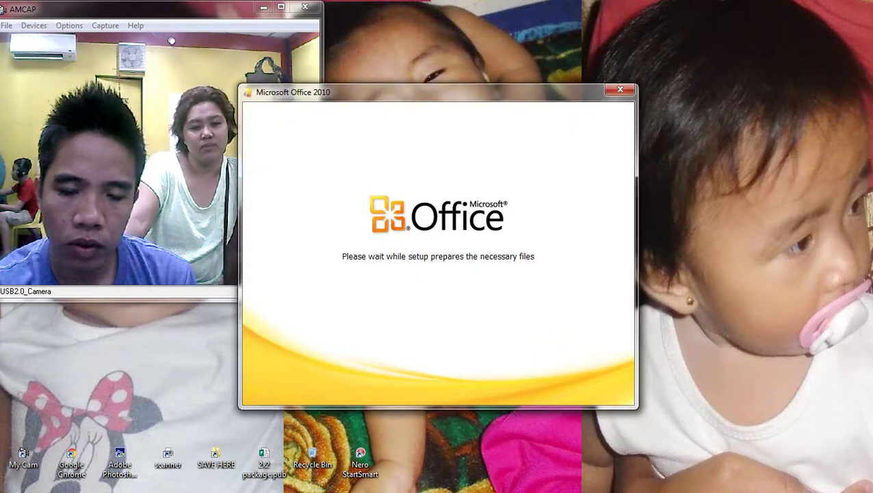
pyautogui.click(620, 90)
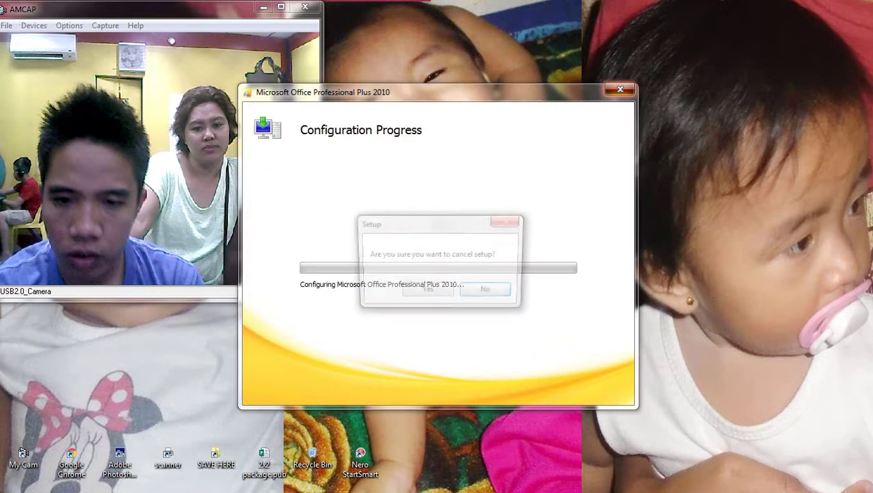
pyautogui.click(427, 292)
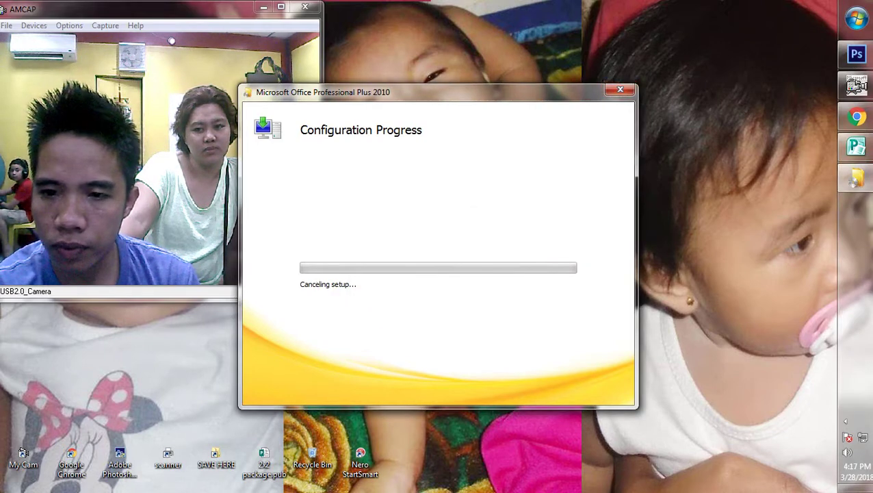
# Find Word 2016 in the list of installed programs and launch it
pyautogui.press('super')
pyautogui.press('super')
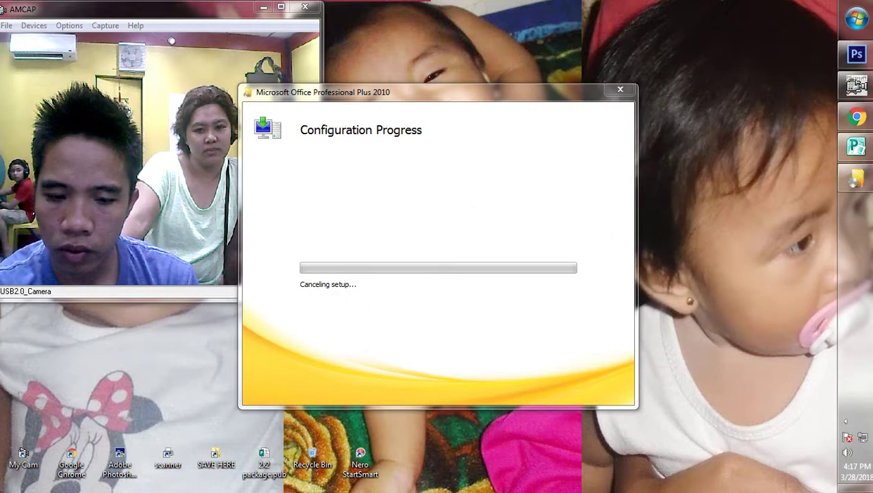
pyautogui.press('super')
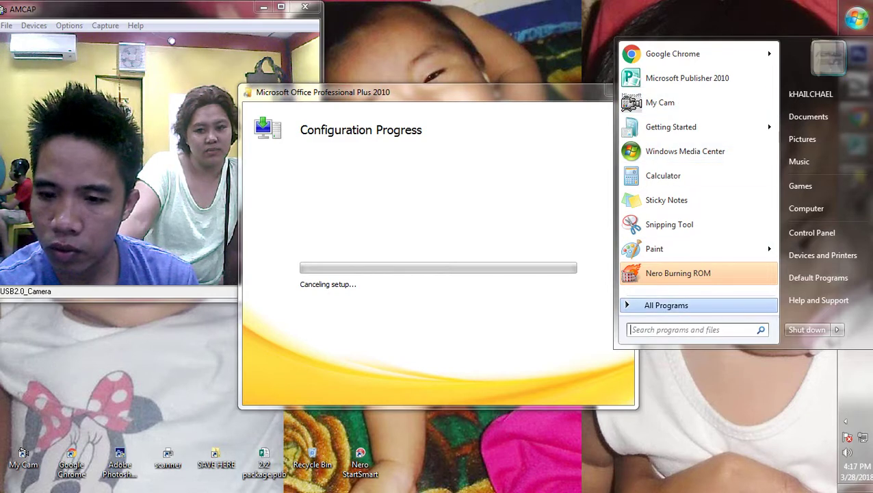
pyautogui.click(666, 305)
pyautogui.scroll(5, 684, 255)
pyautogui.press('Up')
pyautogui.press('Up')
pyautogui.press('Up')
pyautogui.press('Up')
pyautogui.press('Up')
pyautogui.press('Up')
pyautogui.press('Up')
pyautogui.press('Up')
pyautogui.press('Up')
pyautogui.press('Up')
pyautogui.press('Up')
pyautogui.press('Up')
pyautogui.press('Up')
pyautogui.press('Up')
pyautogui.press('Up')
pyautogui.press('Up')
pyautogui.press('Up')
pyautogui.press('Up')
pyautogui.press('Up')
pyautogui.press('Up')
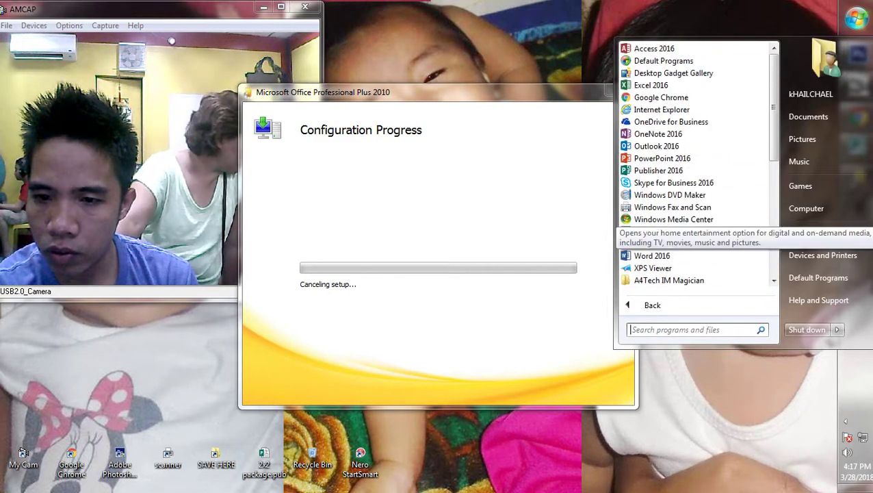
pyautogui.press('Down')
pyautogui.press('Down')
pyautogui.press('Down')
pyautogui.press('Down')
pyautogui.press('Down')
pyautogui.press('Down')
pyautogui.press('Down')
pyautogui.press('Down')
pyautogui.press('Down')
pyautogui.press('Down')
pyautogui.press('Down')
pyautogui.press('Down')
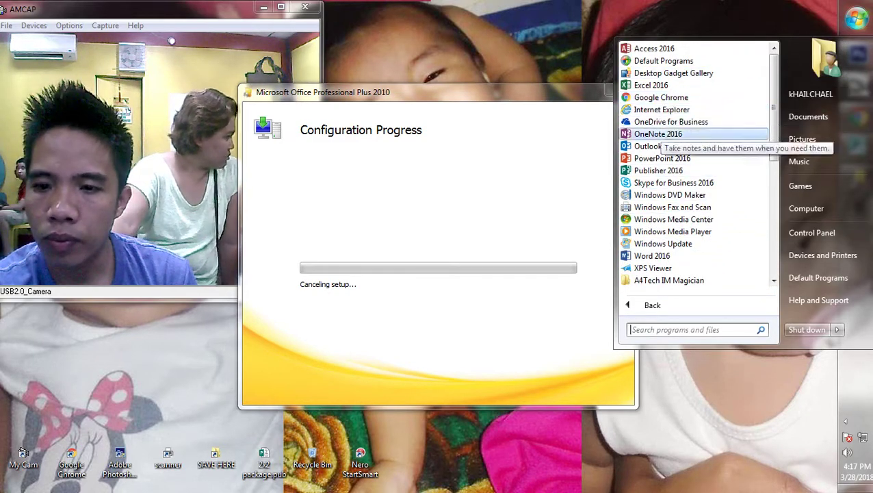
pyautogui.press('Up')
pyautogui.press('Up')
pyautogui.press('Down')
pyautogui.press('Down')
pyautogui.press('Down')
pyautogui.press('Down')
pyautogui.press('Down')
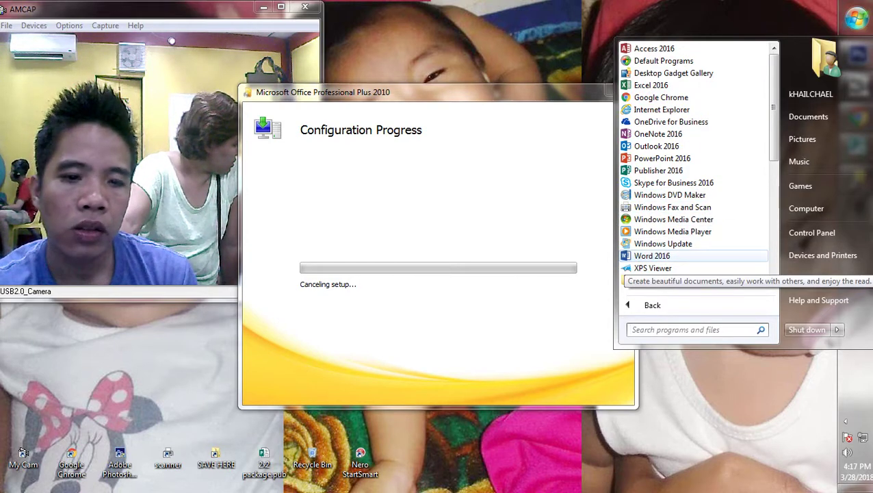
pyautogui.click(652, 256)
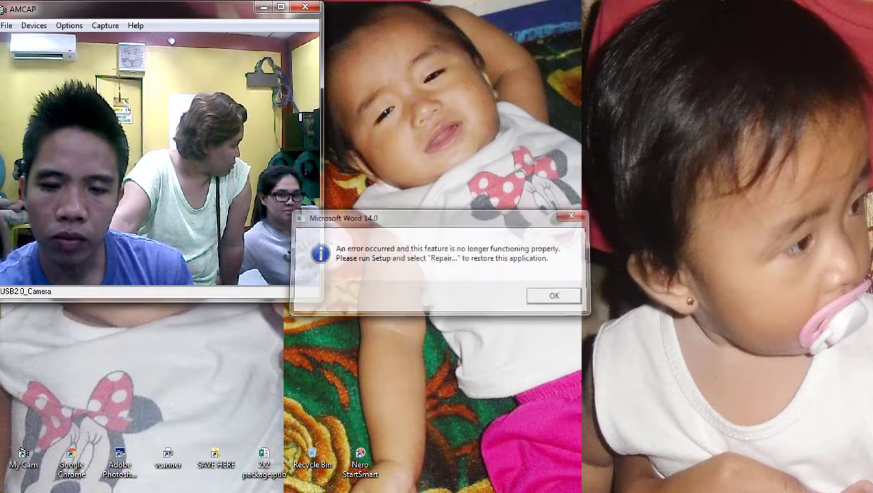
# Launch Word 2016 once more from the list of installed programs
pyautogui.click(856, 19)
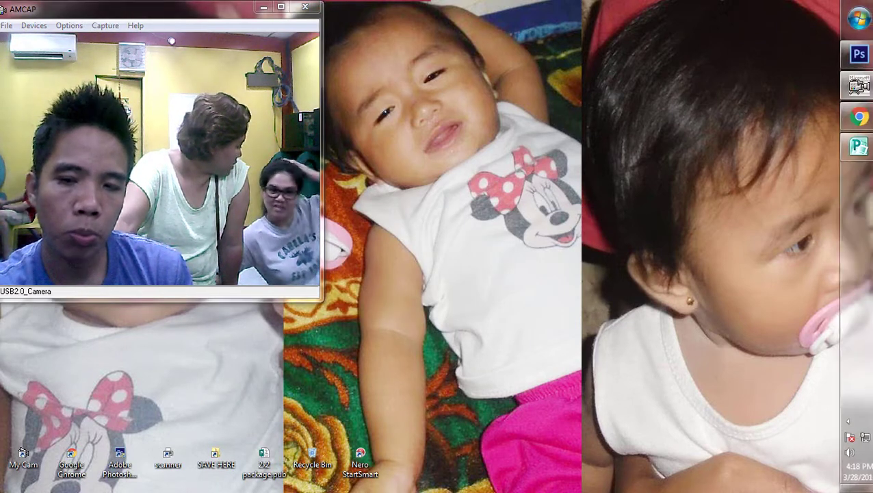
pyautogui.press('super')
pyautogui.press('super')
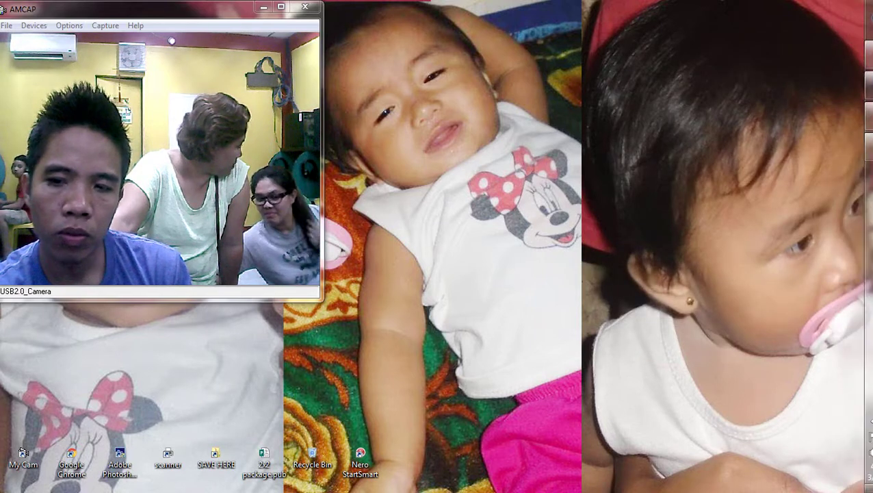
pyautogui.click(856, 18)
pyautogui.click(697, 305)
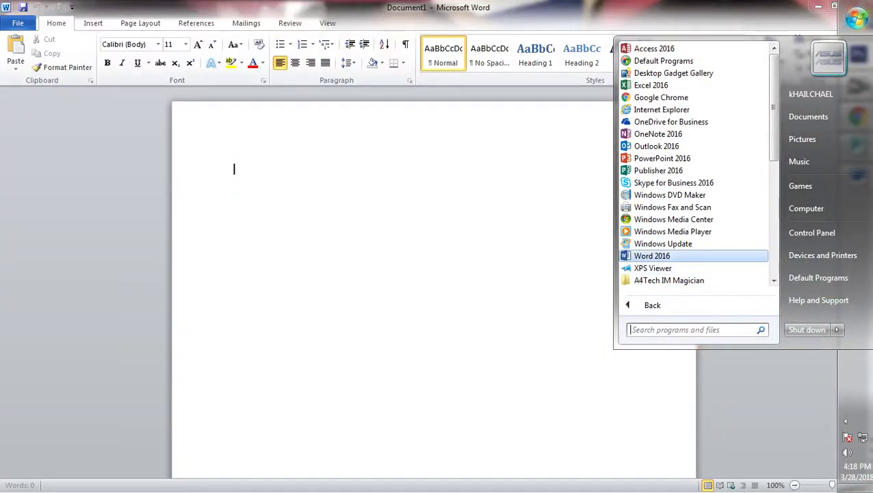
pyautogui.click(651, 255)
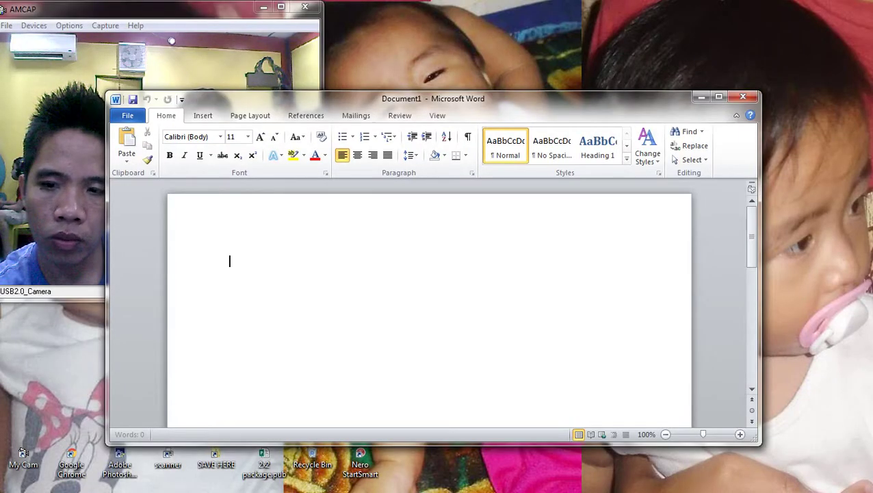
# Create a new blank document in Word
pyautogui.press('super')
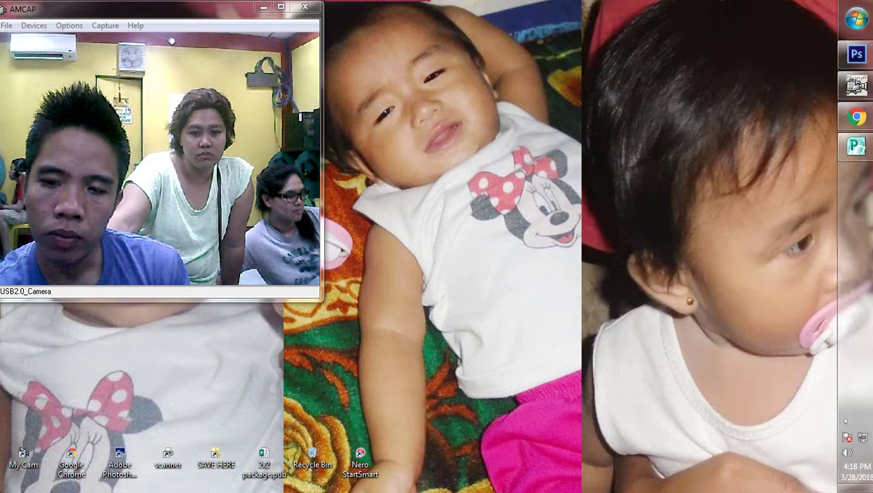
pyautogui.press('super')
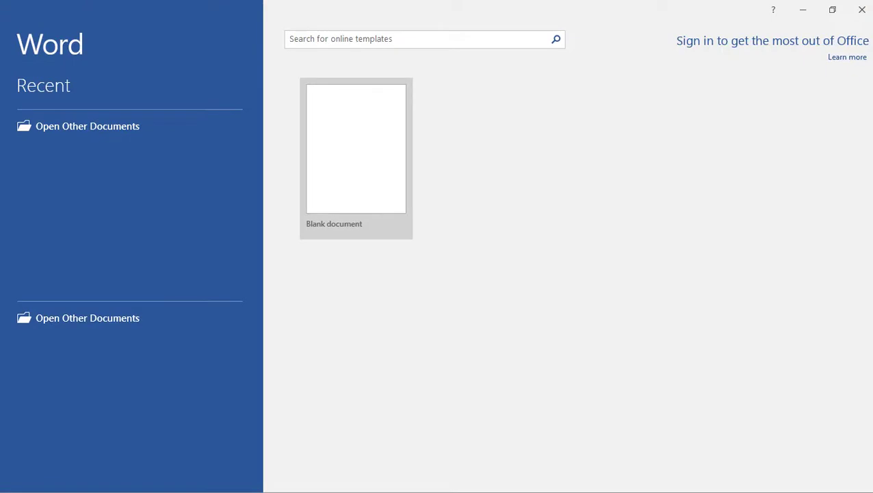
pyautogui.click(356, 158)
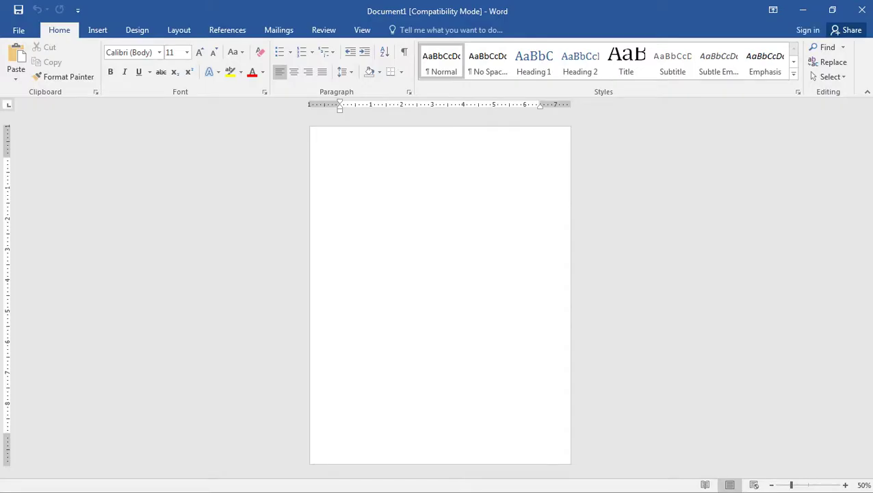
# Restore the Word window to a smaller size, place it beside the camera window and extend it down to the screen's lower edge
pyautogui.click(832, 10)
pyautogui.moveTo(705, 45); pyautogui.dragTo(646, 12)
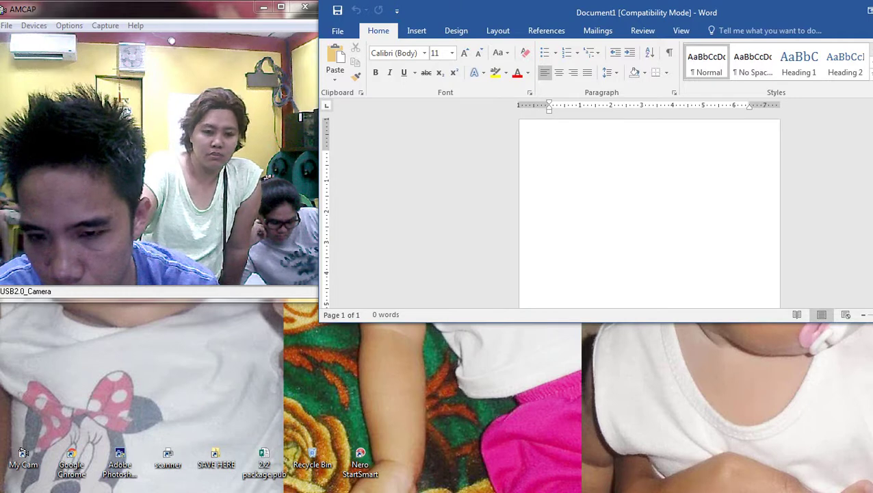
pyautogui.moveTo(660, 322); pyautogui.dragTo(660, 491)
pyautogui.scroll(-1, 649, 308)
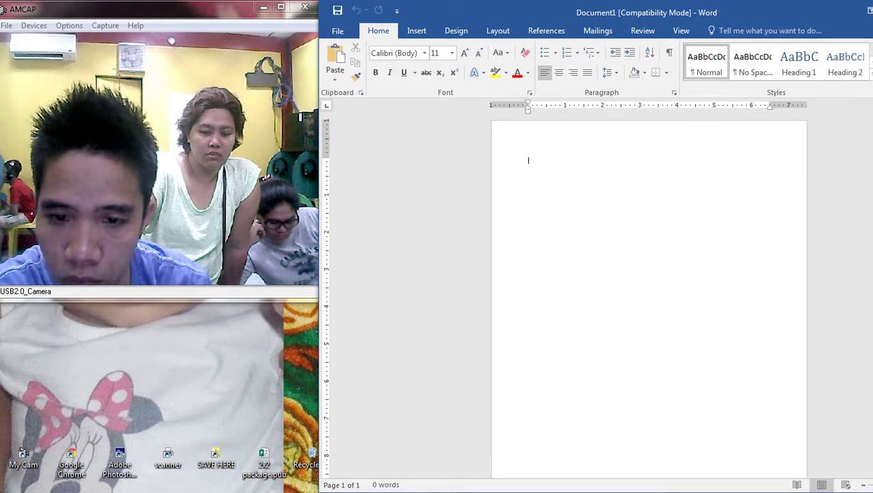
# Paste the HALINA'T SAMA-SAMA lyrics and chords into the document and close the Navigation pane
pyautogui.hotkey('ctrl', 'v')
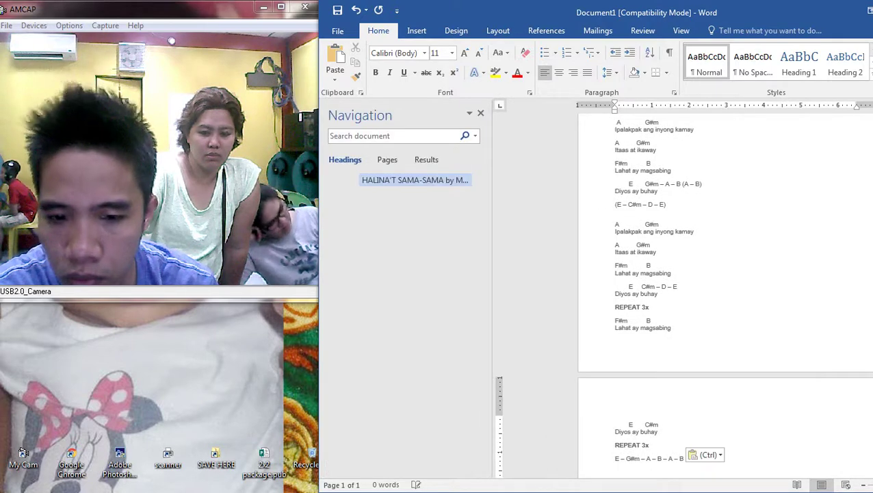
pyautogui.scroll(-3, 684, 294)
pyautogui.click(481, 113)
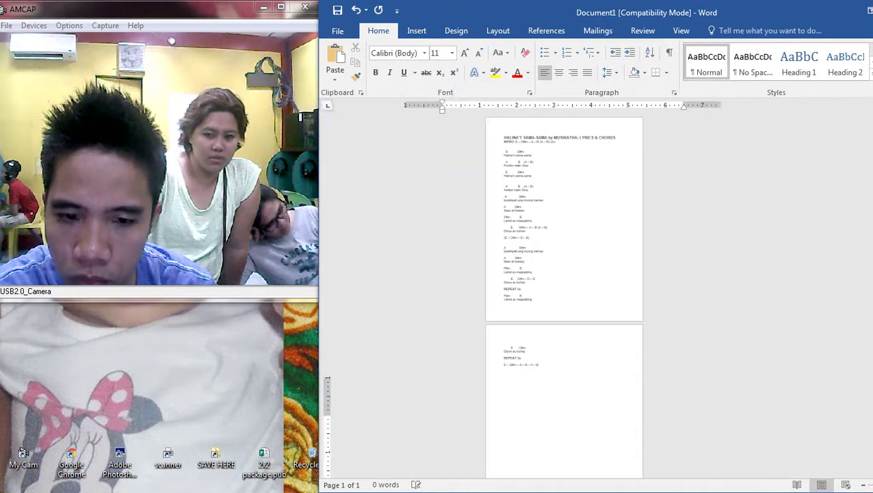
pyautogui.scroll(2, 649, 287)
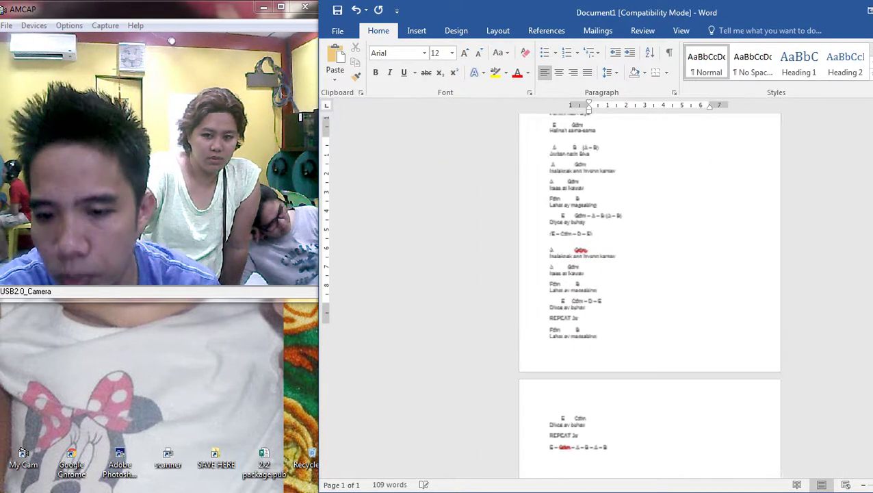
pyautogui.scroll(-3, 648, 294)
pyautogui.scroll(2, 649, 294)
# Select and copy the entire song text, and paste it over the selection
pyautogui.hotkey('ctrl', 'a')
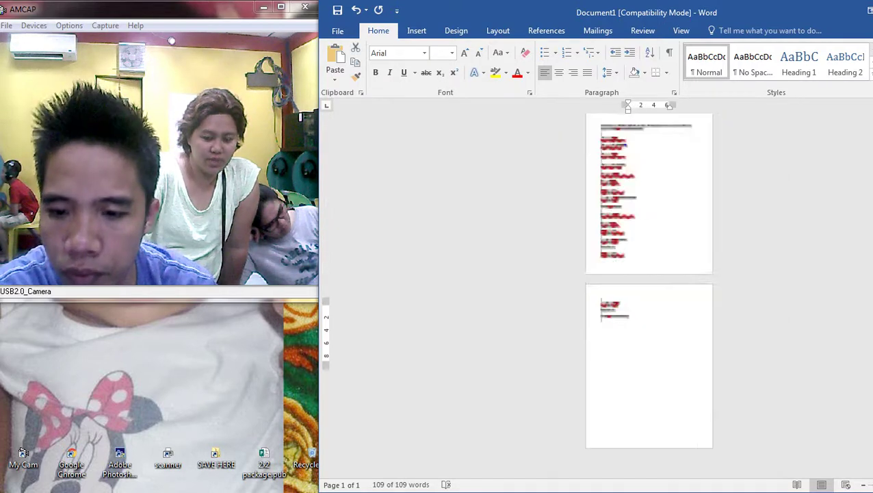
pyautogui.scroll(1, 649, 295)
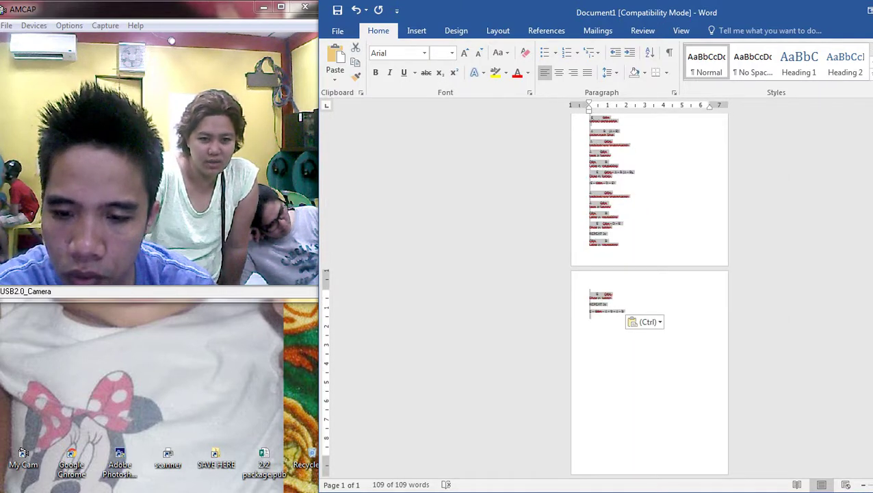
pyautogui.rightClick(591, 182)
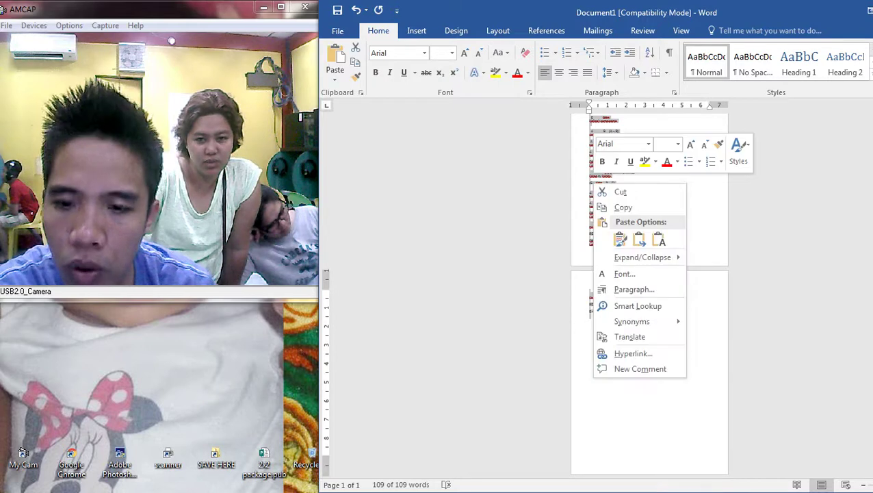
pyautogui.click(624, 207)
pyautogui.scroll(1, 623, 207)
pyautogui.hotkey('ctrl', 'v')
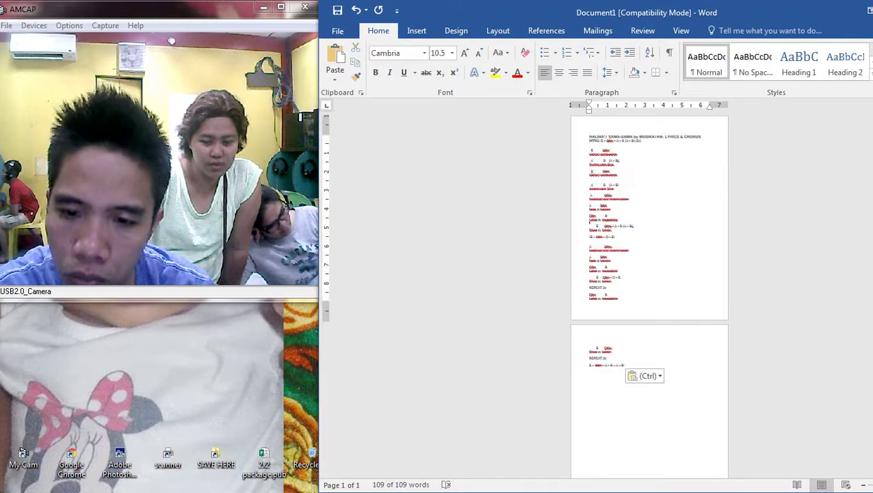
# Arrange the lyrics and chords below the title and intro lines in two columns
pyautogui.moveTo(589, 150); pyautogui.dragTo(625, 370)
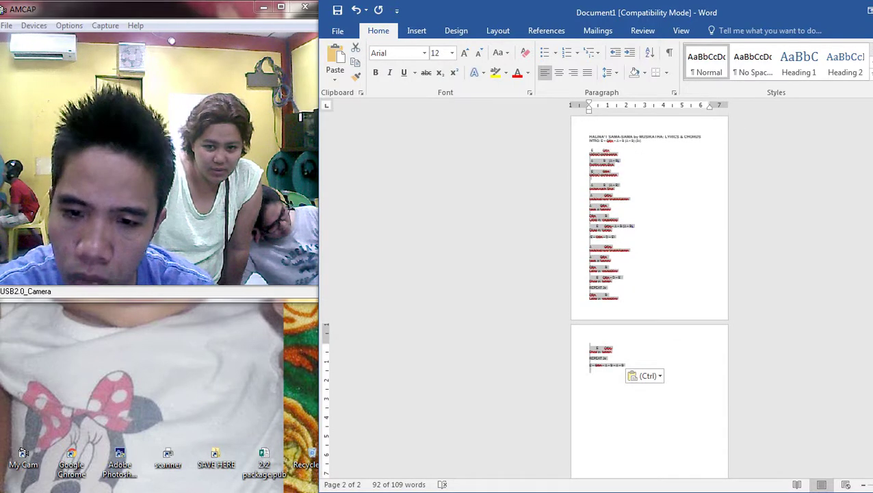
pyautogui.moveTo(626, 321); pyautogui.dragTo(680, 410)
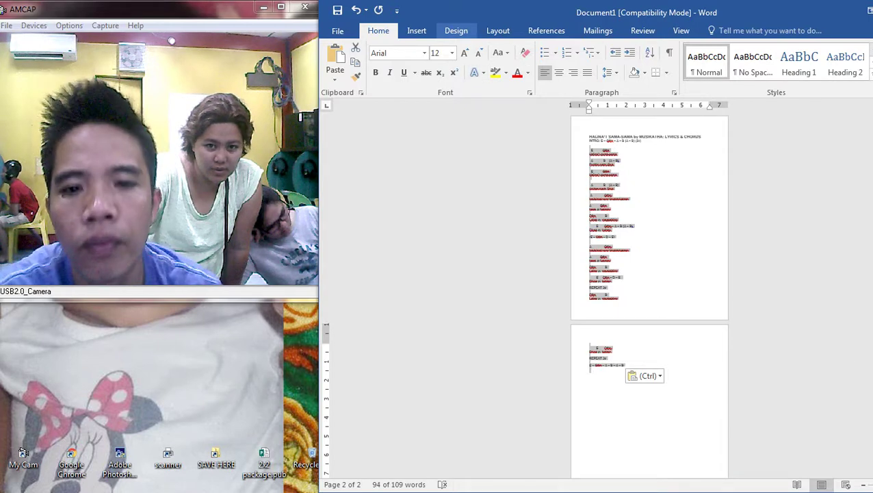
pyautogui.click(498, 30)
pyautogui.click(437, 65)
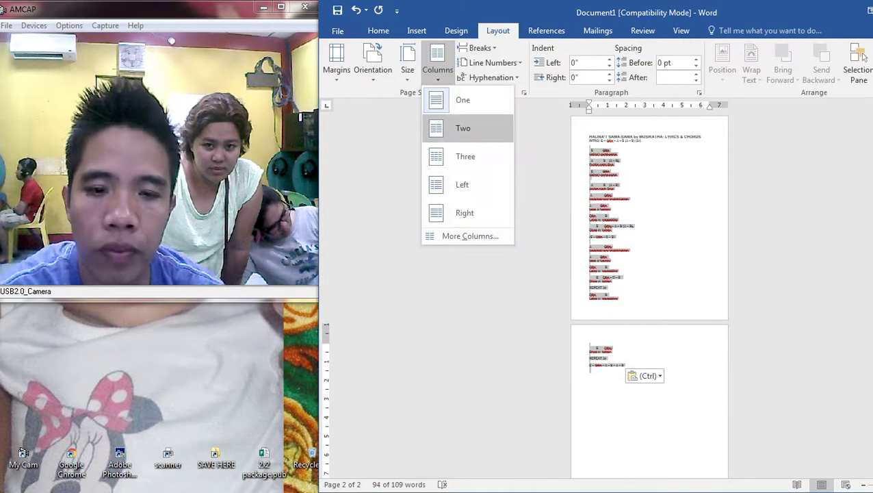
pyautogui.click(464, 127)
pyautogui.scroll(4, 649, 295)
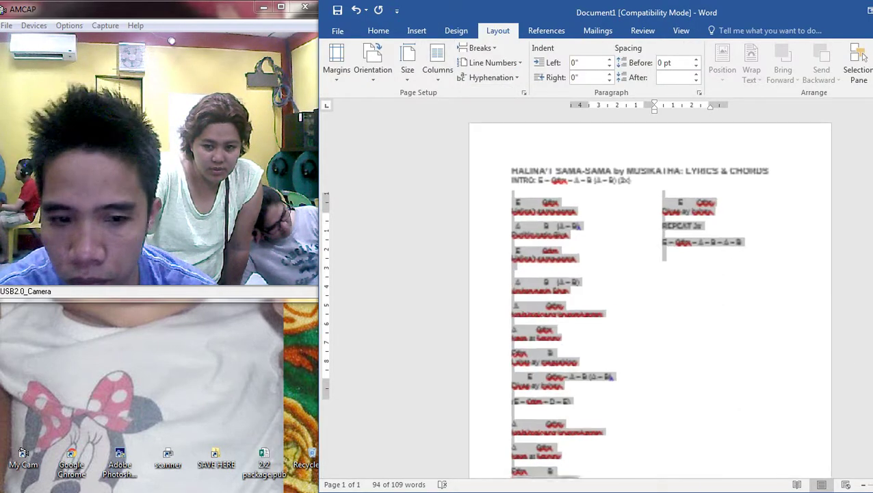
pyautogui.scroll(-2, 649, 295)
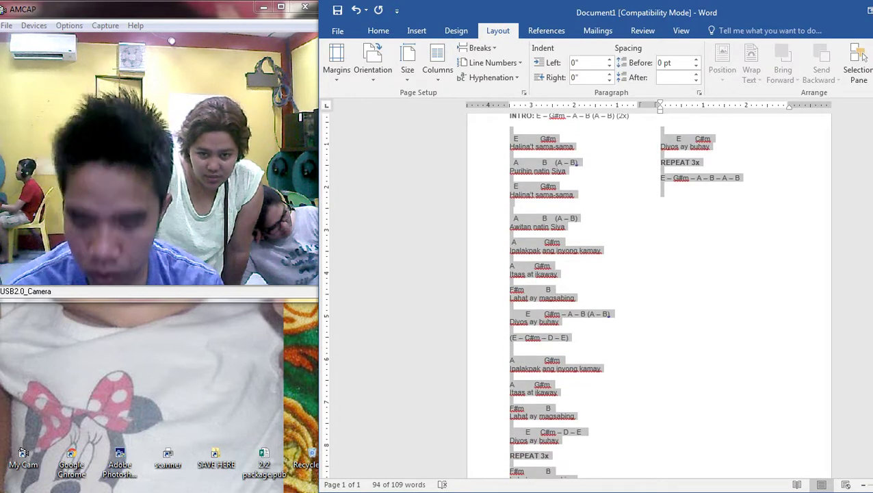
# Enlarge the two-column lyrics by two font size steps and check the page layout
pyautogui.hotkey('ctrl', 'shift', '.')
pyautogui.hotkey('ctrl', 'shift', '.')
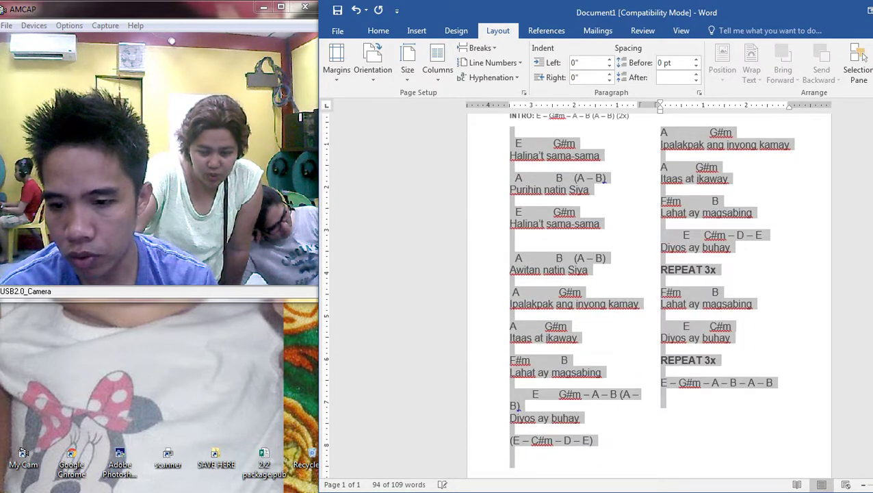
pyautogui.scroll(-3, 649, 295)
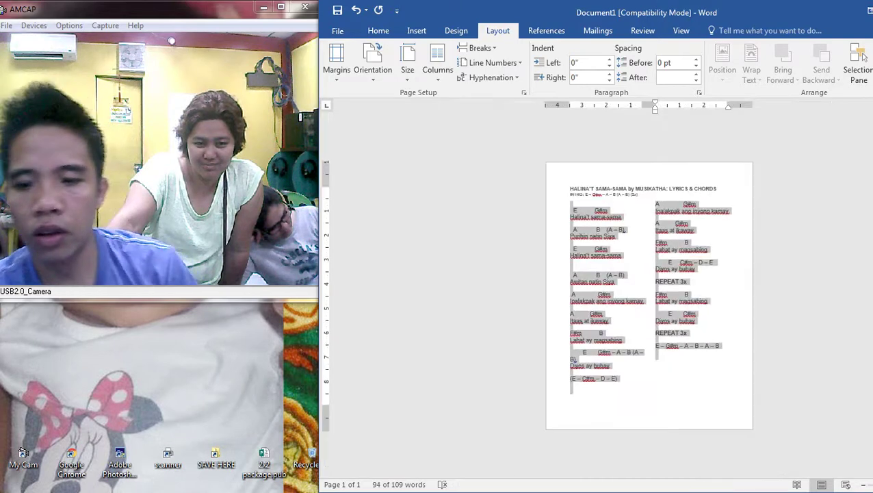
pyautogui.click(657, 348)
pyautogui.scroll(3, 657, 347)
pyautogui.scroll(3, 656, 294)
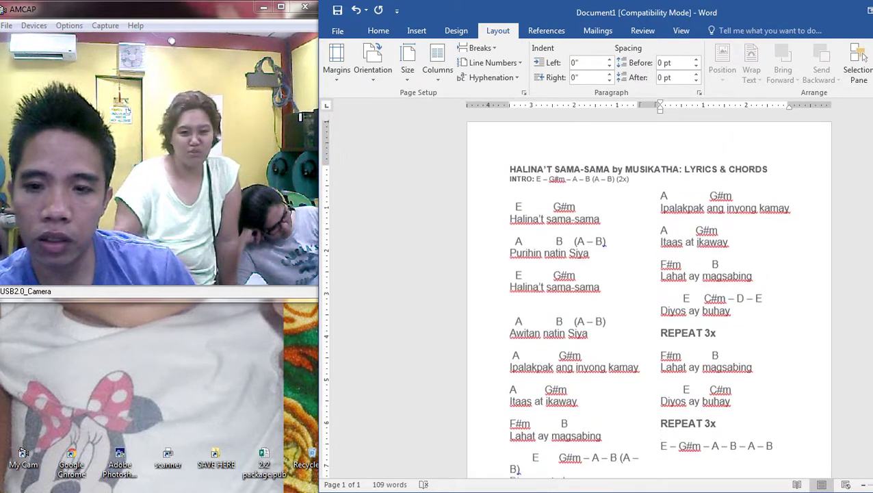
# Center the song title and the INTRO line above the columns
pyautogui.moveTo(510, 169); pyautogui.dragTo(631, 179)
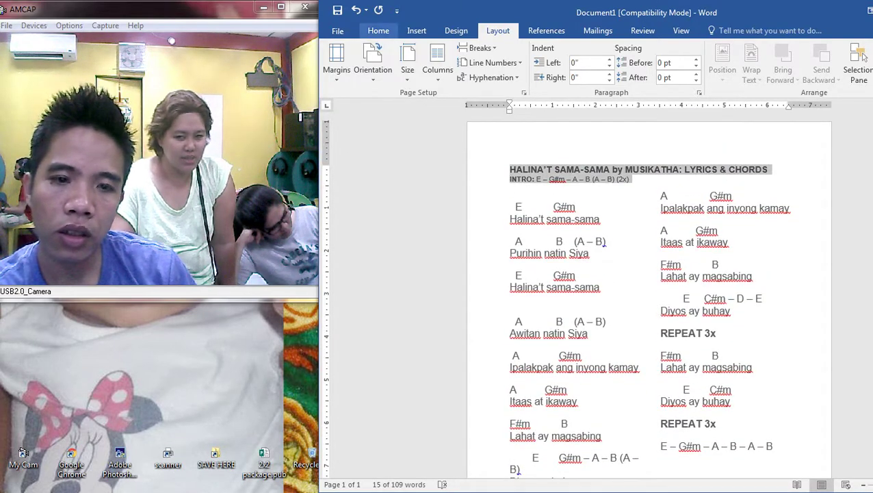
pyautogui.click(379, 31)
pyautogui.hotkey('ctrl', 'e')
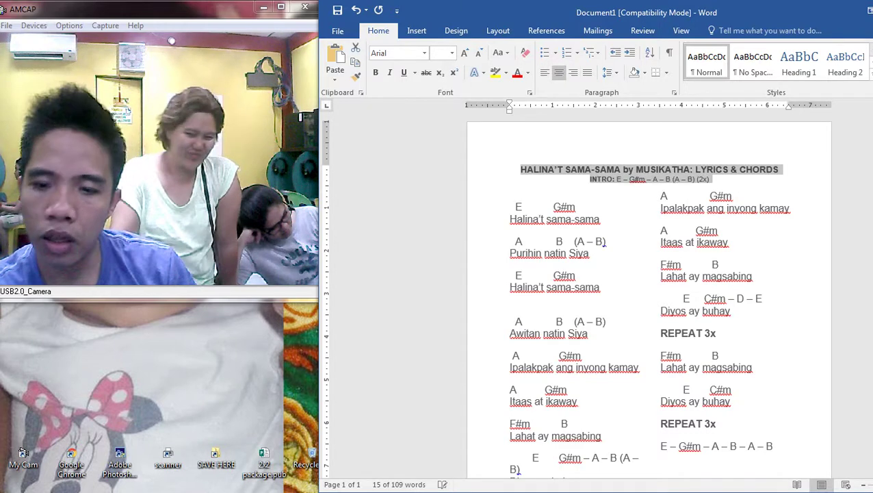
pyautogui.click(513, 186)
# Undo the centering, font enlargement, two-column layout and pasting until the document is blank again
pyautogui.hotkey('ctrl', 'z')
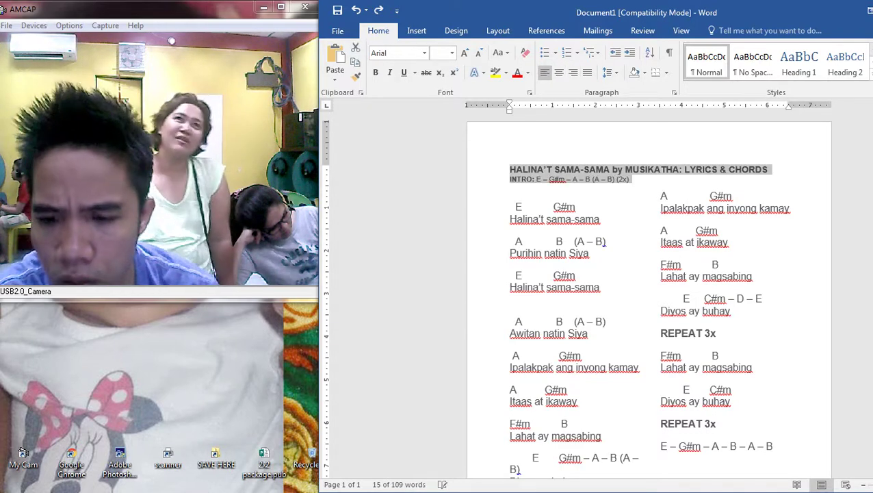
pyautogui.hotkey('ctrl', 'z')
pyautogui.hotkey('ctrl', 'z')
pyautogui.hotkey('ctrl', 'z')
pyautogui.hotkey('ctrl', 'z')
pyautogui.hotkey('ctrl', 'z')
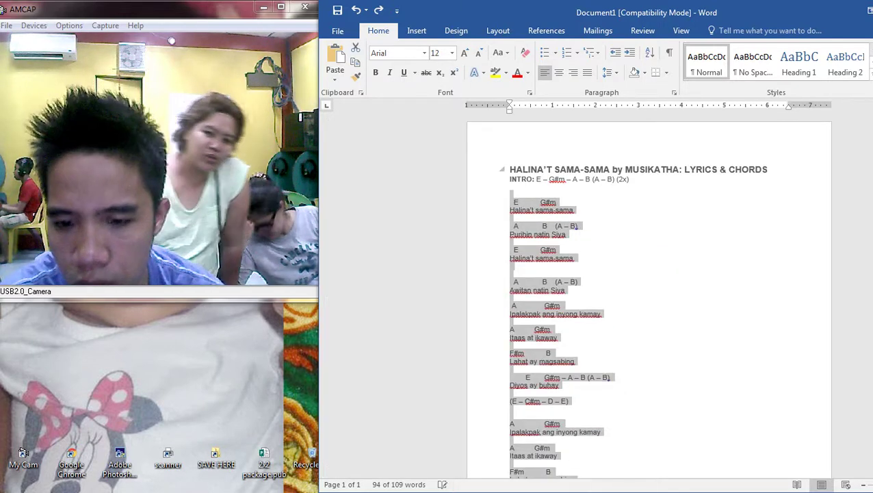
pyautogui.hotkey('ctrl', 'z')
pyautogui.hotkey('ctrl', 'z')
pyautogui.hotkey('ctrl', 'z')
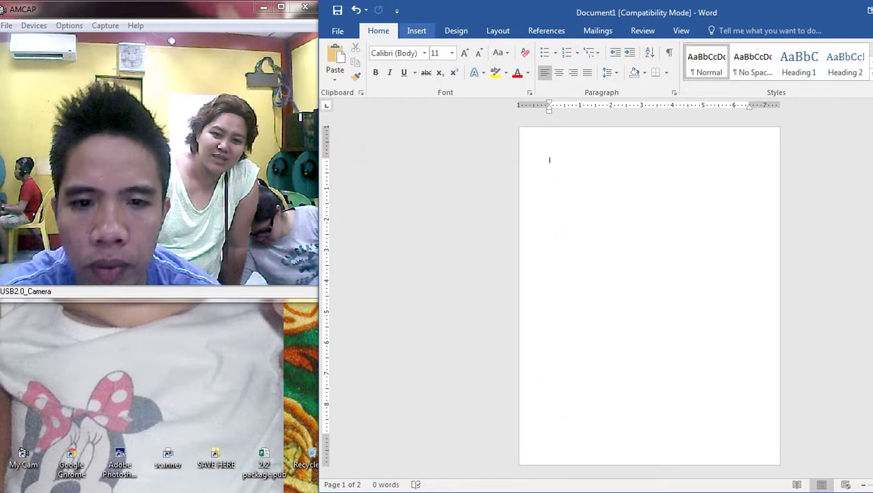
# Insert a simple text box and resize it to cover the left half of the page over nearly its full height
pyautogui.click(455, 30)
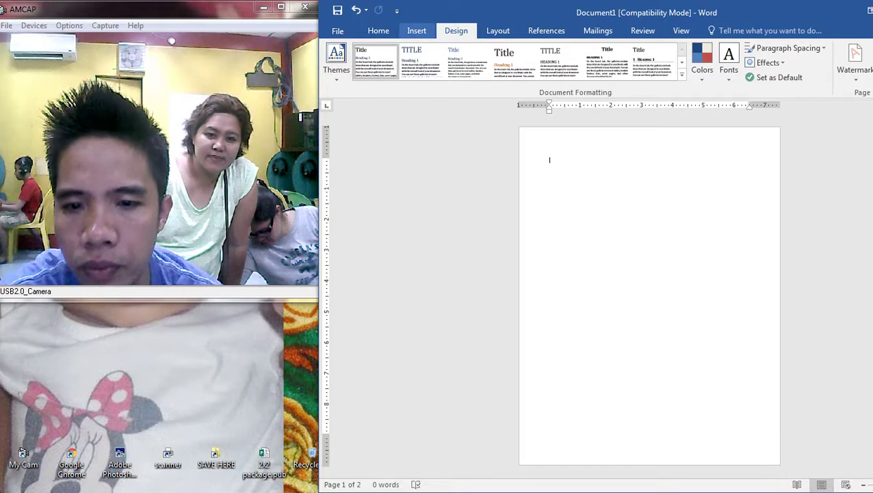
pyautogui.click(416, 30)
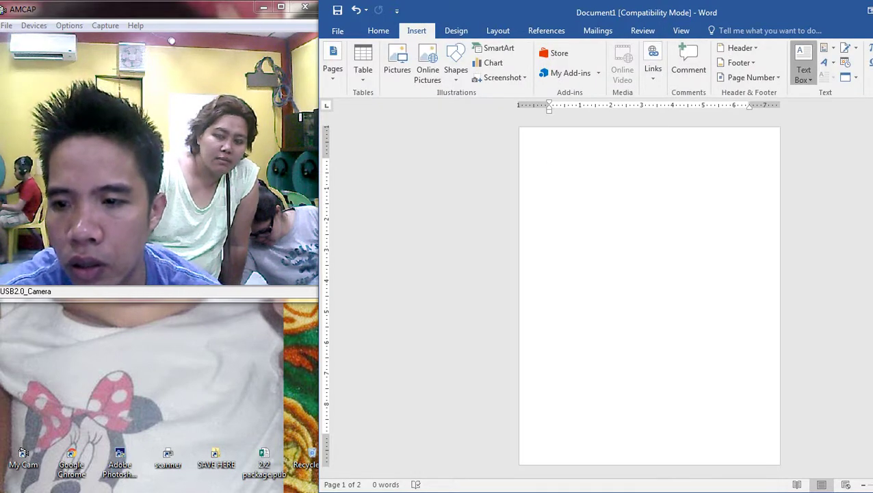
pyautogui.click(803, 63)
pyautogui.click(654, 167)
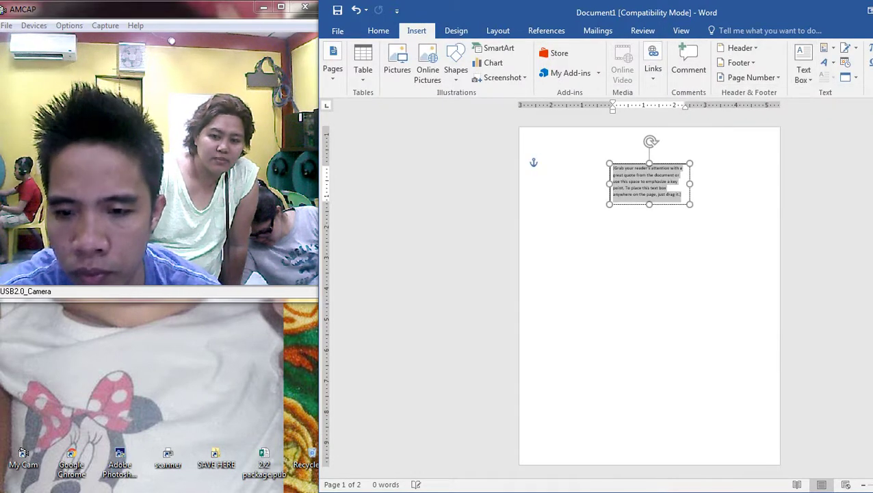
pyautogui.moveTo(660, 163); pyautogui.dragTo(578, 135)
pyautogui.moveTo(607, 175); pyautogui.dragTo(659, 450)
# Replace the text box's placeholder with the copied lyrics and chords, and shrink the font slightly so all lines fit
pyautogui.hotkey('ctrl', 'a')
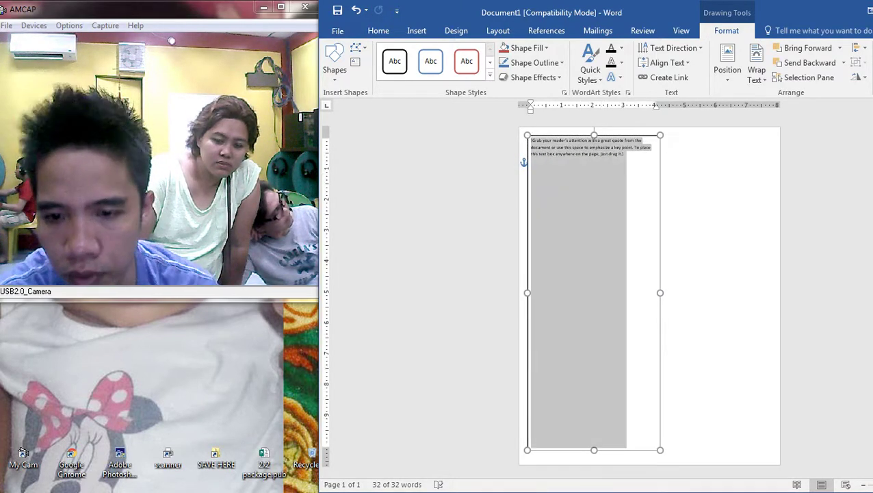
pyautogui.hotkey('ctrl', 'v')
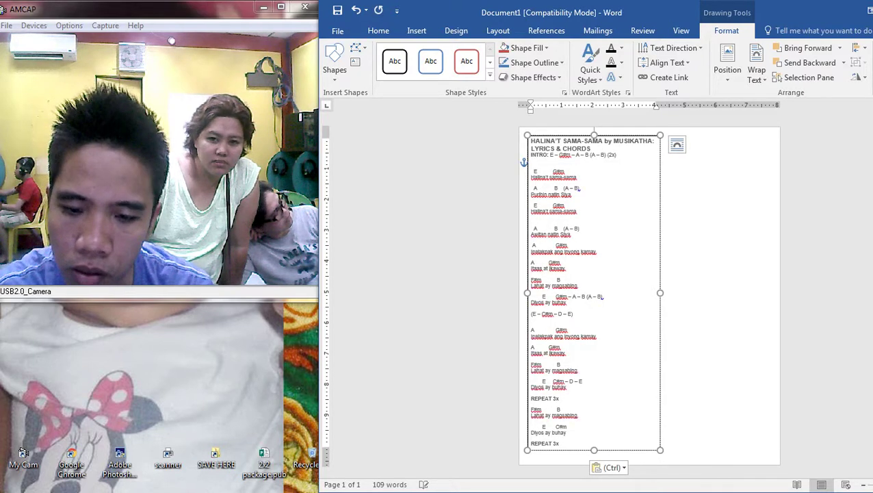
pyautogui.hotkey('ctrl', 'a')
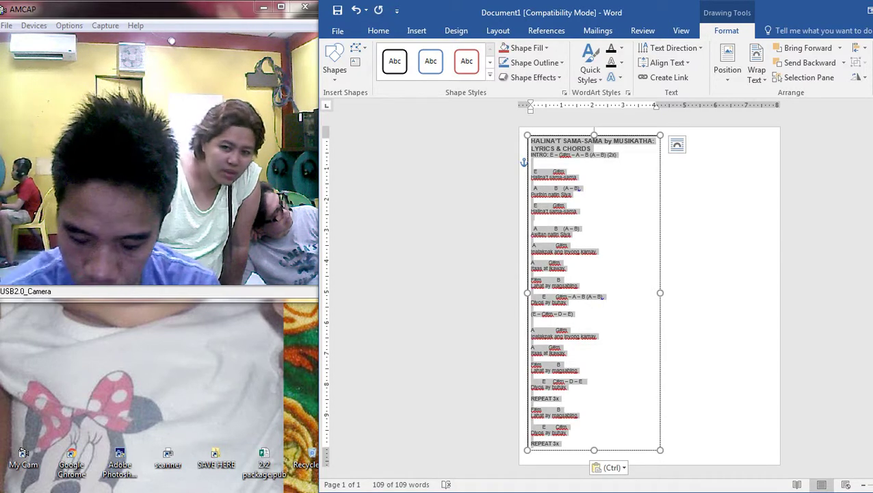
pyautogui.hotkey('ctrl', '[')
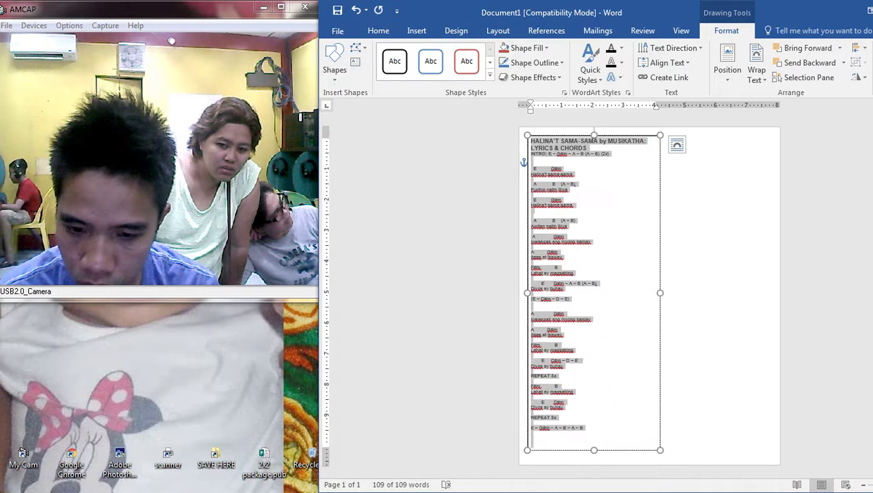
pyautogui.click(664, 159)
# Center all the lyrics and chords inside the text box and check the result down the page
pyautogui.scroll(-2, 649, 295)
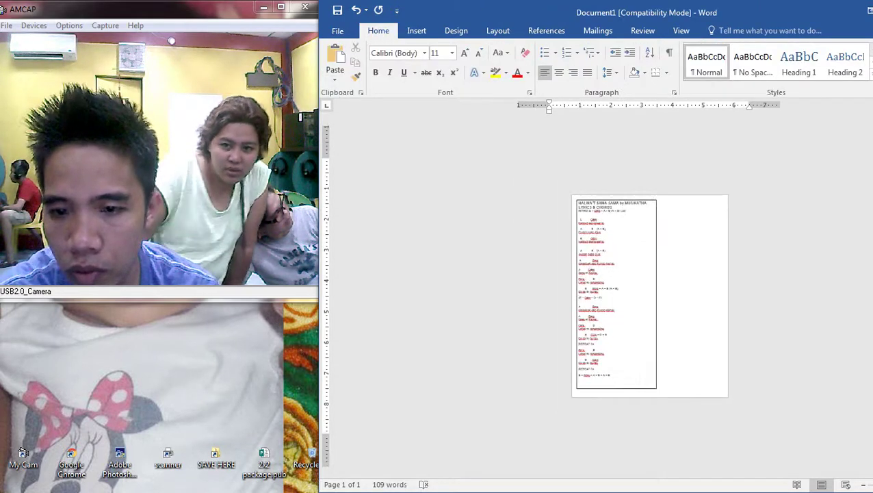
pyautogui.click(615, 294)
pyautogui.hotkey('ctrl', 'a')
pyautogui.click(558, 72)
pyautogui.click(692, 273)
pyautogui.scroll(5, 692, 274)
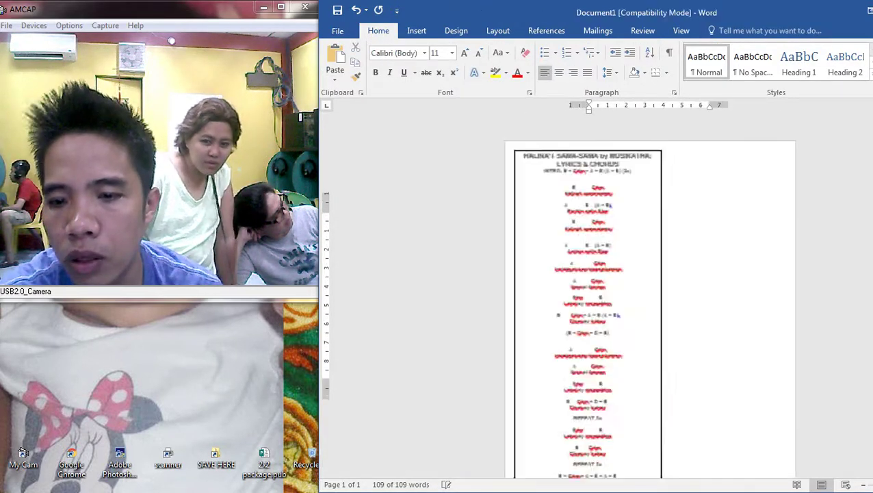
pyautogui.scroll(-3, 692, 274)
pyautogui.scroll(-1, 559, 287)
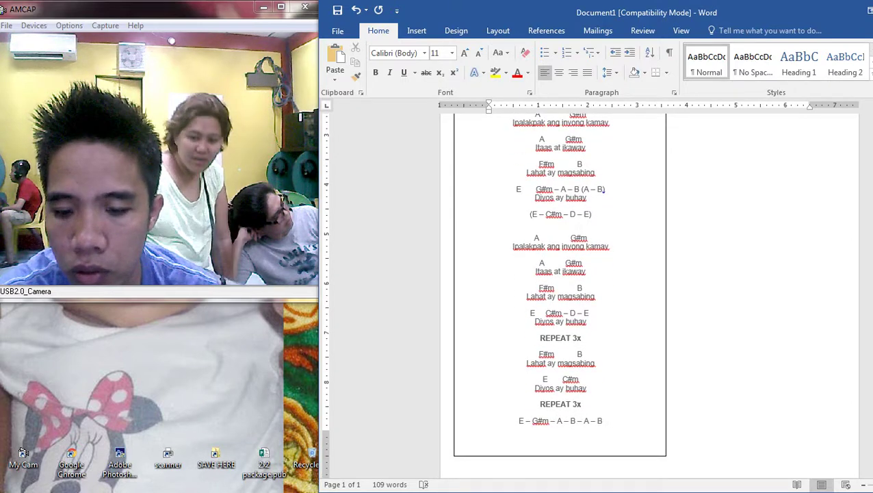
# Set the lyrics text box's outline colour to white and check the page
pyautogui.click(601, 456)
pyautogui.rightClick(601, 455)
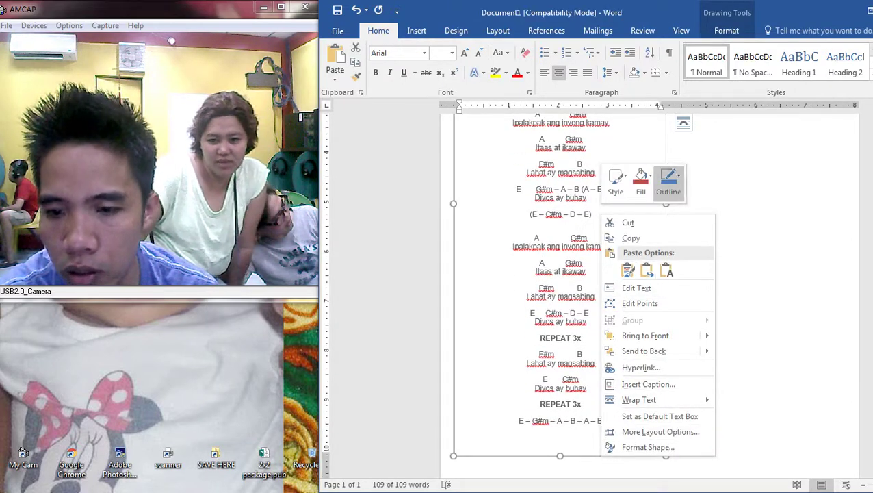
pyautogui.click(669, 182)
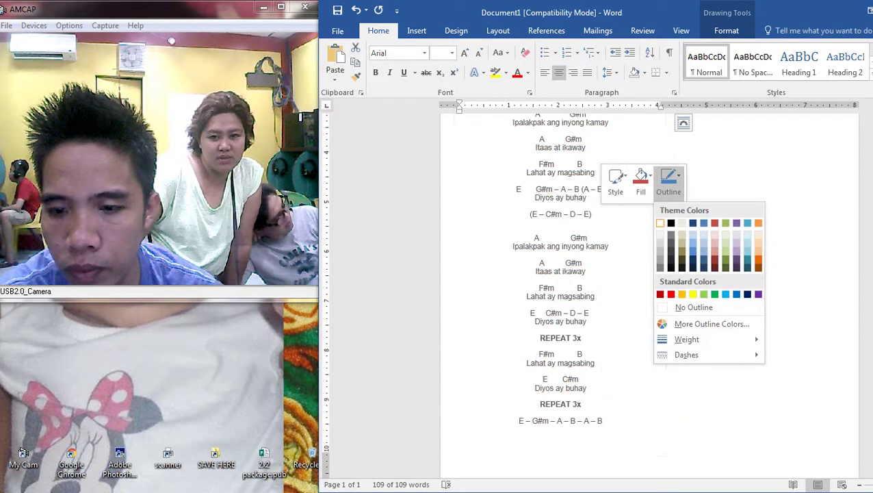
pyautogui.click(661, 223)
pyautogui.click(704, 222)
pyautogui.scroll(-3, 705, 223)
pyautogui.scroll(3, 684, 216)
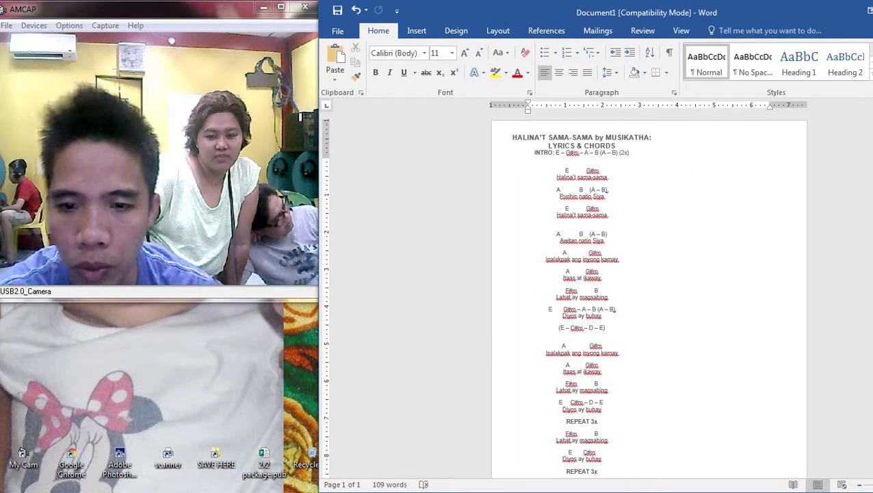
# Move the lyrics text box slightly down and to the left within the left half of the page
pyautogui.click(599, 170)
pyautogui.moveTo(619, 130); pyautogui.dragTo(617, 147)
pyautogui.press('Up')
pyautogui.press('Up')
pyautogui.press('Up')
pyautogui.press('Up')
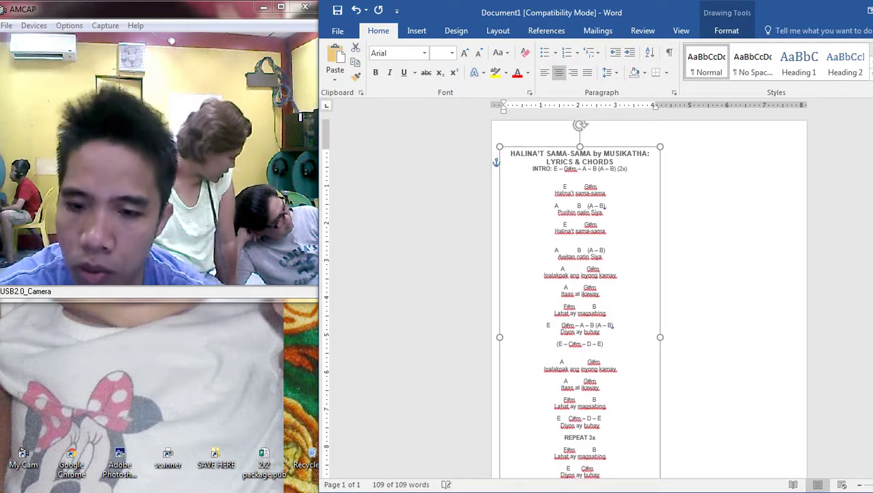
pyautogui.press('Left')
pyautogui.click(656, 160)
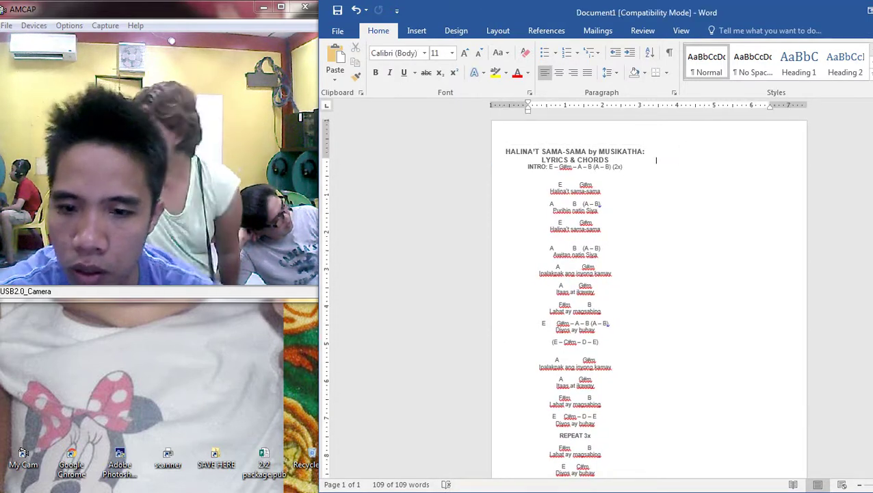
# Duplicate the lyrics text box onto the right half of the page and nudge the copy level with the original
pyautogui.click(607, 150)
pyautogui.moveTo(608, 143); pyautogui.dragTo(764, 148)
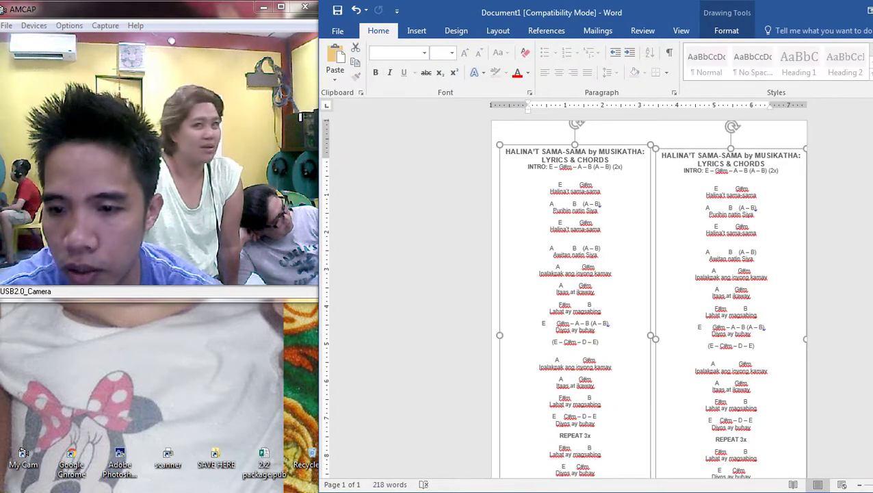
pyautogui.click(748, 188)
pyautogui.click(748, 148)
pyautogui.press('Up')
pyautogui.press('Up')
pyautogui.press('Up')
pyautogui.press('Up')
pyautogui.press('Up')
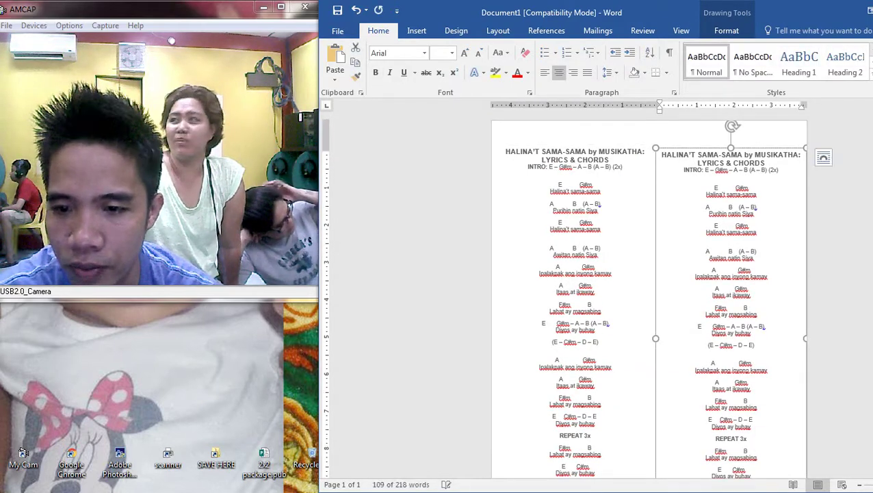
pyautogui.press('Left')
pyautogui.press('Left')
pyautogui.press('Left')
pyautogui.press('Down')
pyautogui.press('Down')
pyautogui.press('Down')
pyautogui.press('Down')
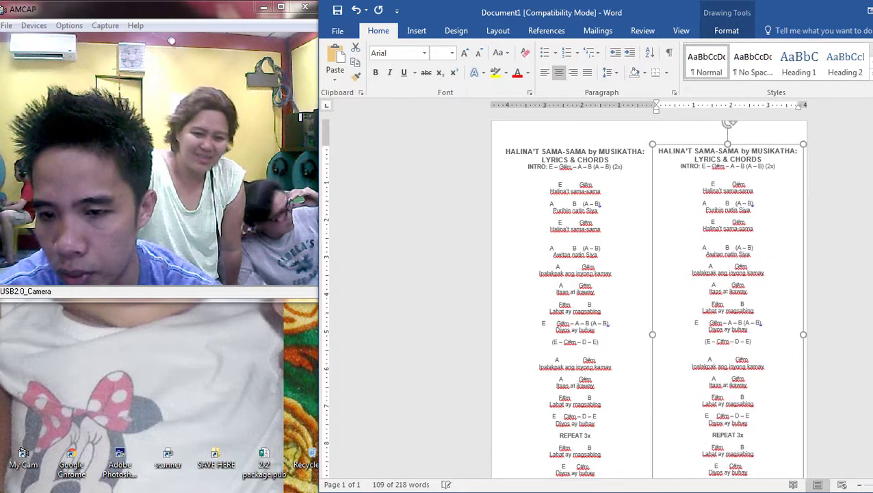
pyautogui.press('Left')
pyautogui.press('Left')
pyautogui.press('Left')
# Examine the whole page to compare the placement and boundaries of the two lyrics text boxes
pyautogui.click(530, 468)
pyautogui.scroll(-2, 648, 295)
pyautogui.scroll(-2, 649, 294)
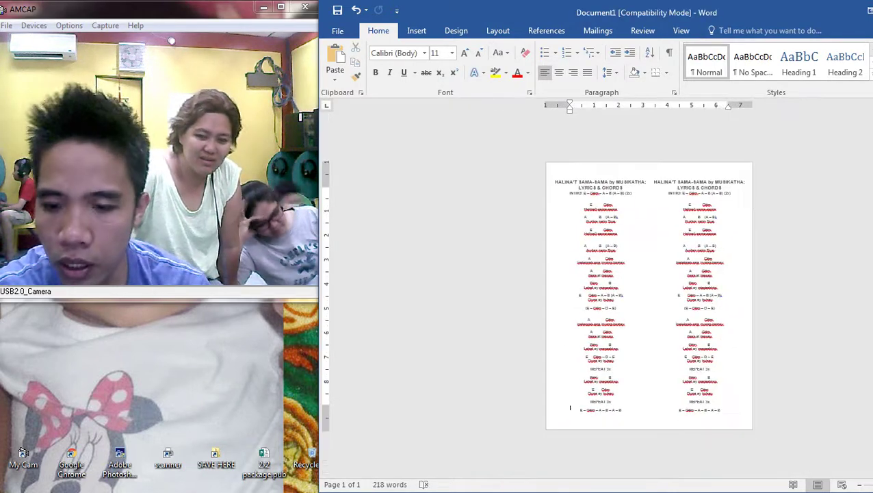
pyautogui.click(552, 219)
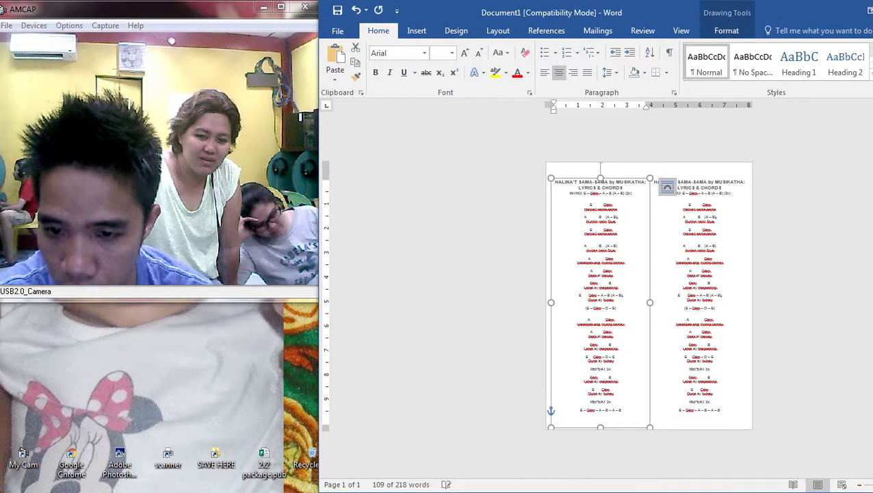
pyautogui.press('Tab')
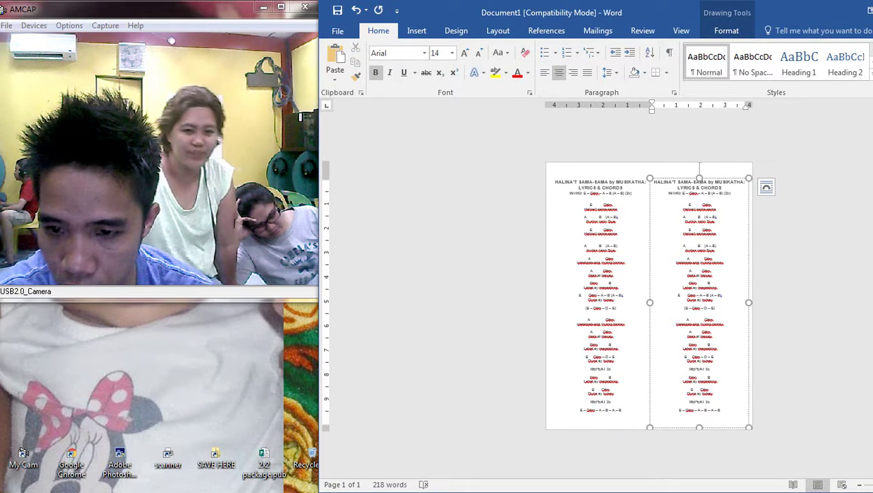
pyautogui.click(649, 239)
pyautogui.click(649, 170)
pyautogui.click(601, 185)
pyautogui.click(715, 217)
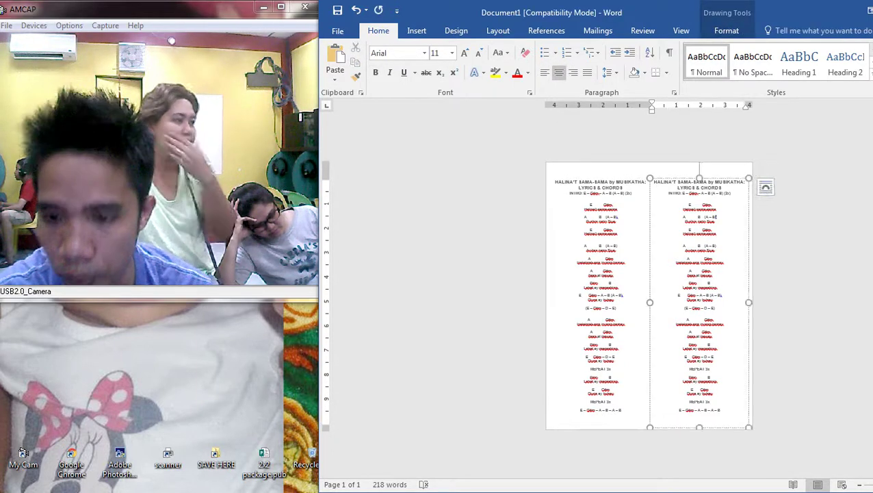
pyautogui.scroll(3, 715, 217)
# Switch to Chrome and search the Healing Power of Music blog for "sumigaw"
pyautogui.hotkey('alt', 'Tab')
pyautogui.hotkey('alt', 'Tab')
pyautogui.hotkey('alt', 'Tab')
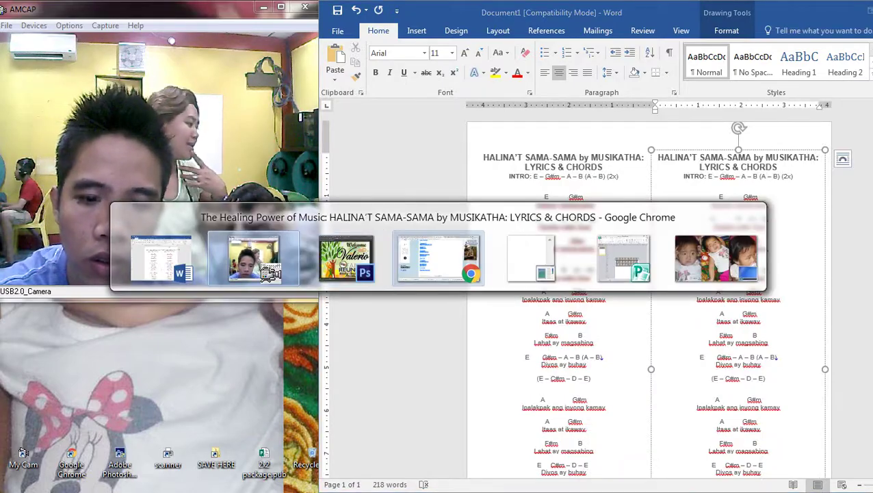
pyautogui.scroll(7, 624, 287)
pyautogui.press('super+Down')
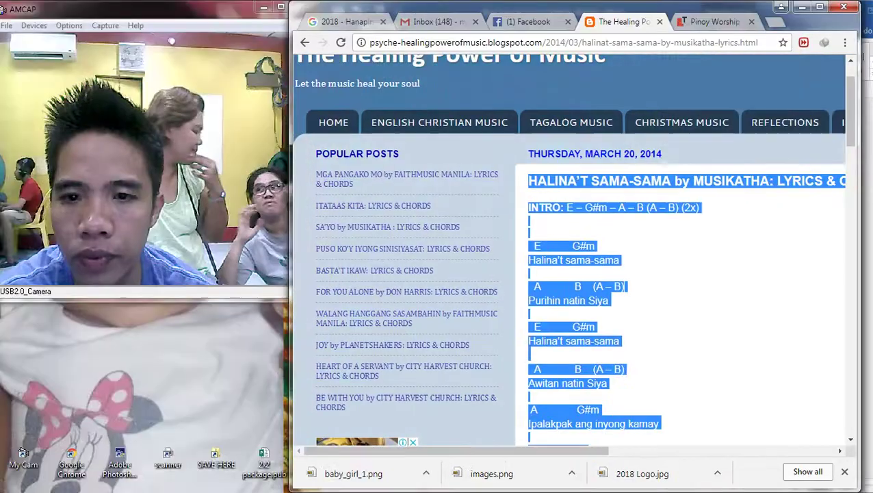
pyautogui.scroll(1, 624, 287)
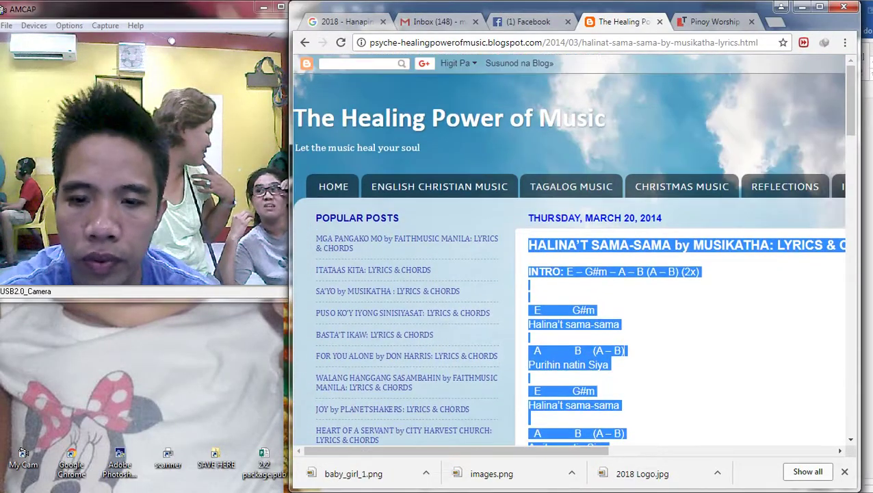
pyautogui.click(359, 63)
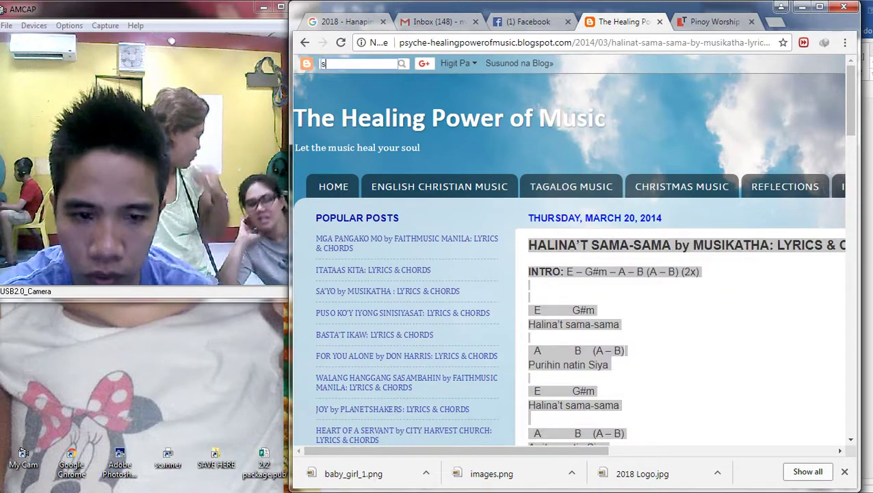
pyautogui.write('sumig')
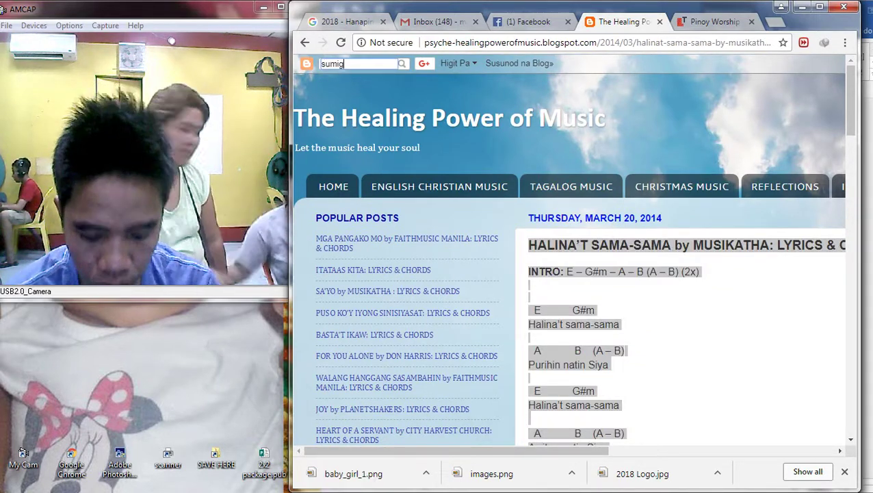
pyautogui.write('aw')
pyautogui.press('Return')
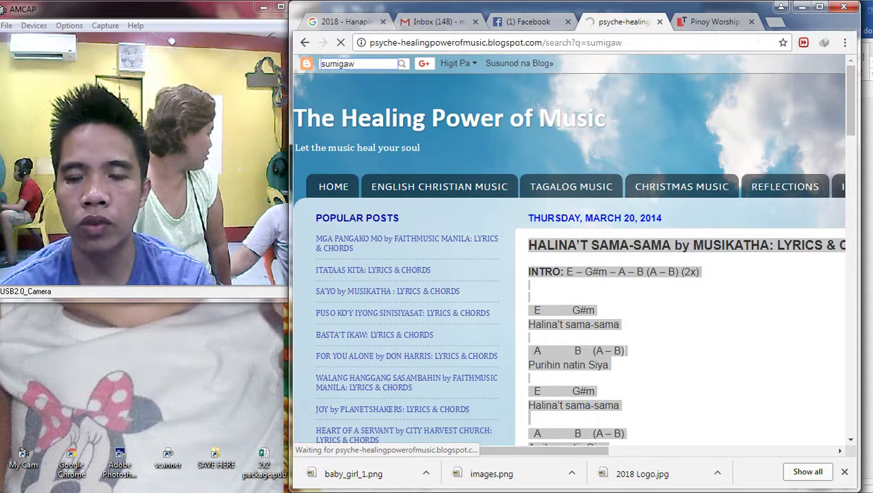
# Copy the full SUMIGAW SA GALAK by MUSIKATHA lyrics and chords, from the title through REPEAT CHORUS
pyautogui.scroll(-1, 571, 274)
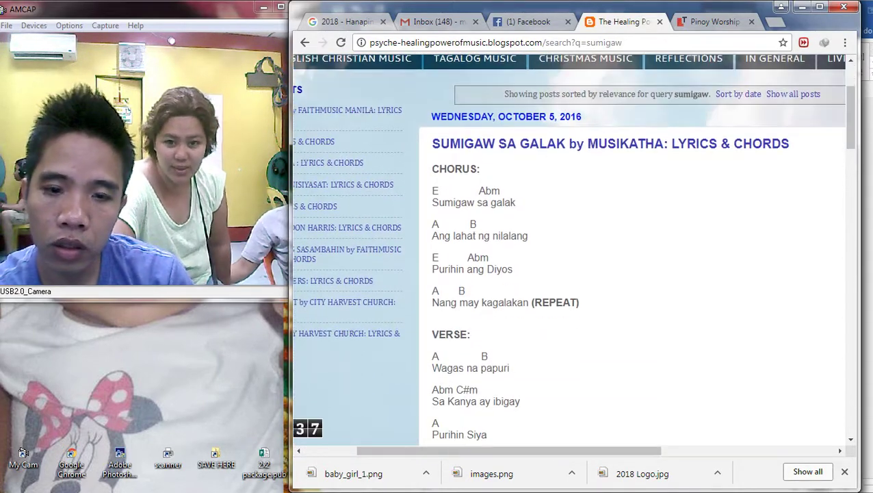
pyautogui.scroll(-15, 480, 169)
pyautogui.moveTo(432, 144); pyautogui.dragTo(520, 353)
pyautogui.scroll(12, 467, 164)
pyautogui.scroll(5, 571, 250)
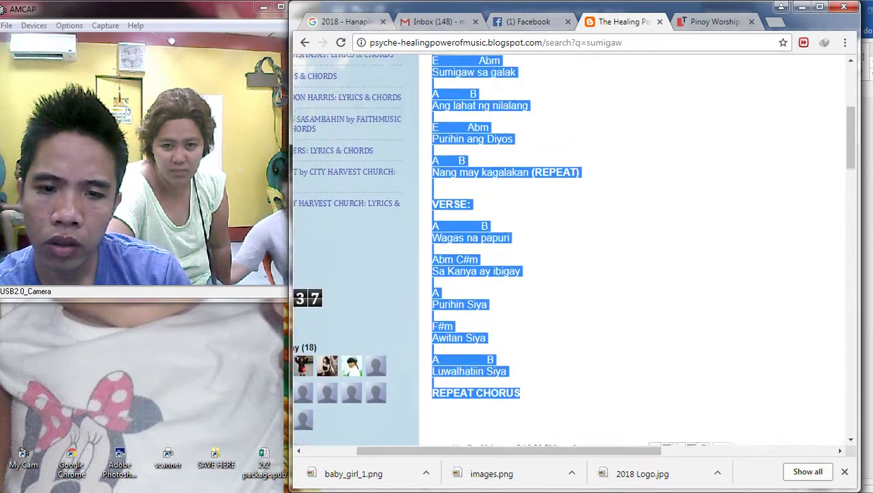
pyautogui.rightClick(515, 271)
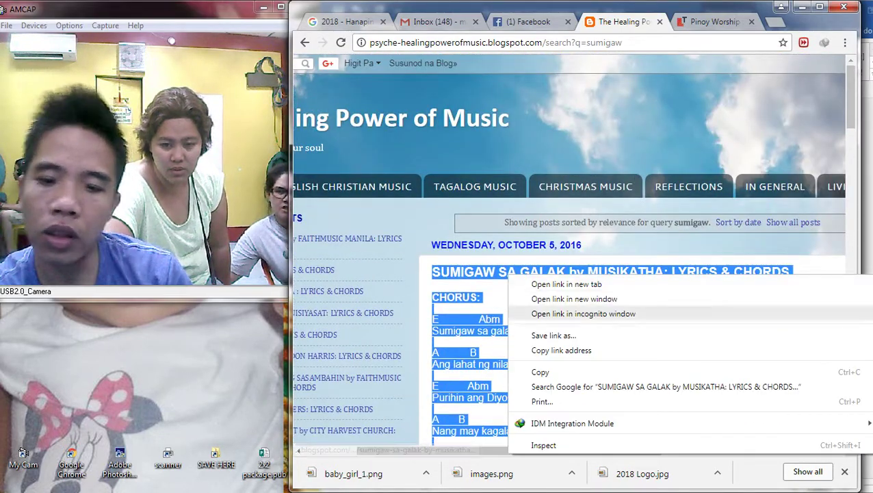
pyautogui.click(548, 370)
# Look through the remaining song posts in the blog's search results
pyautogui.scroll(-3, 571, 249)
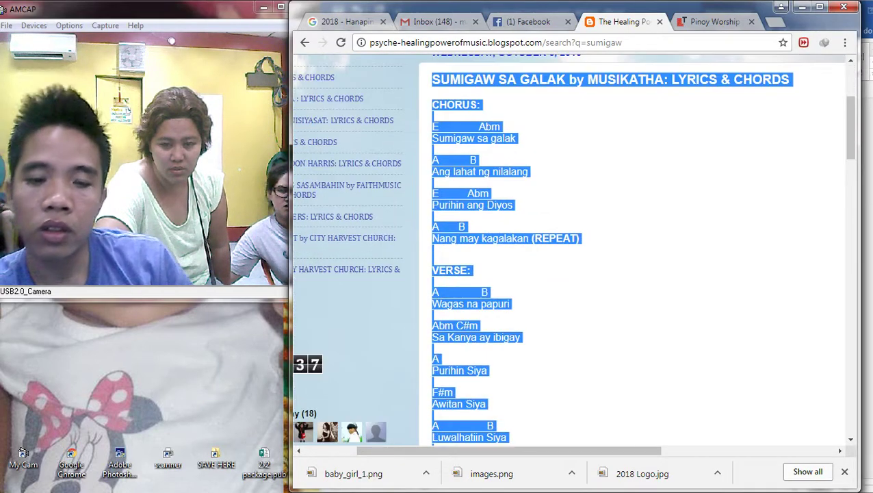
pyautogui.scroll(-10, 301, 384)
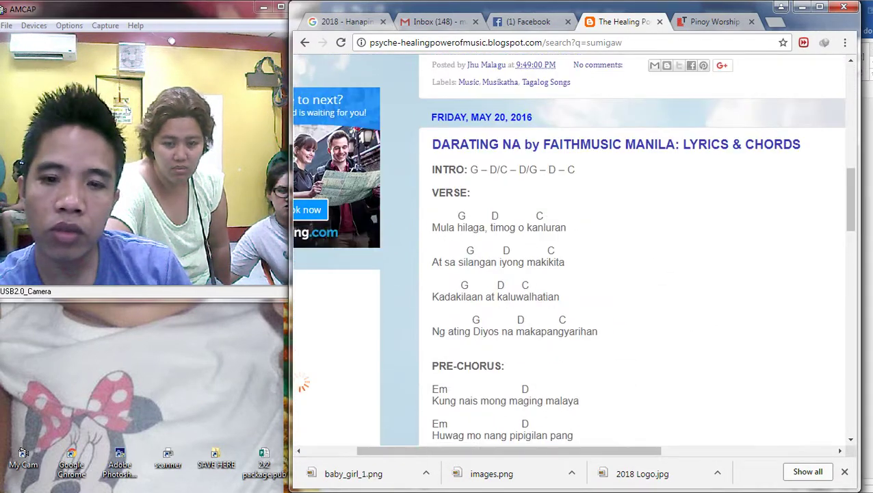
pyautogui.scroll(-12, 306, 382)
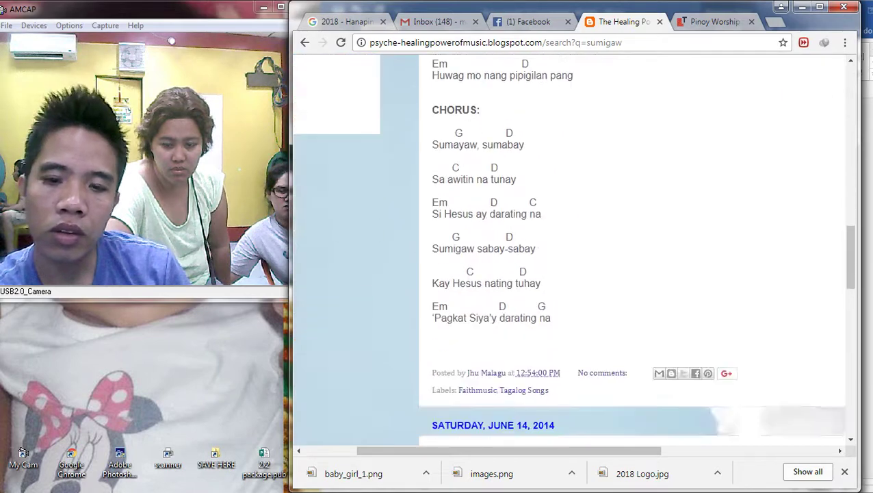
pyautogui.scroll(-8, 571, 249)
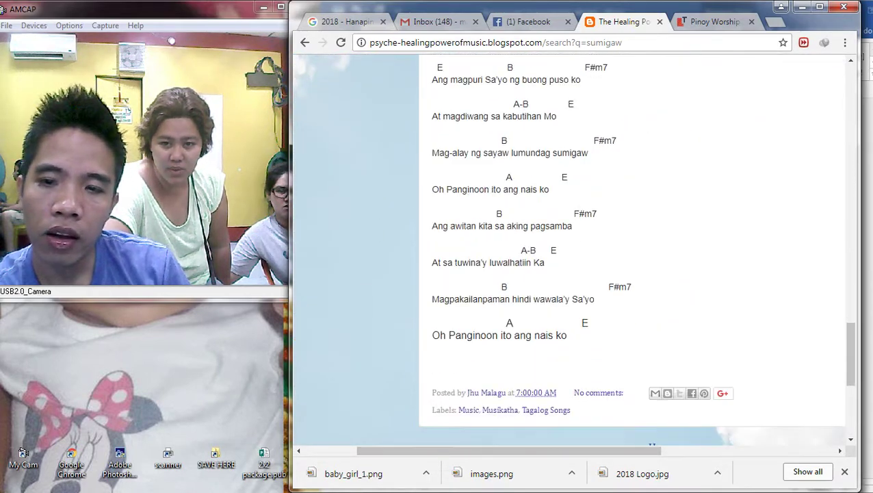
# Search Google for "sumigaw sa galak chords" in place of the 2018 image search and show all result types
pyautogui.click(347, 22)
pyautogui.scroll(3, 580, 366)
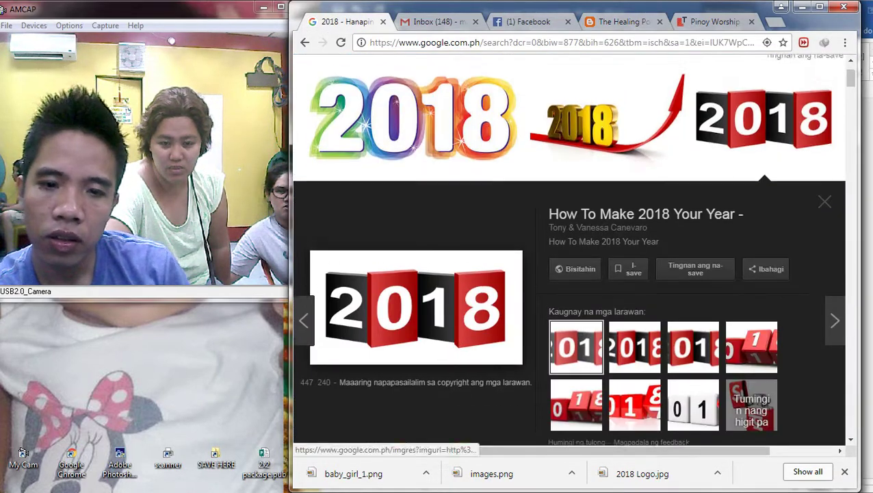
pyautogui.moveTo(438, 81); pyautogui.dragTo(366, 82)
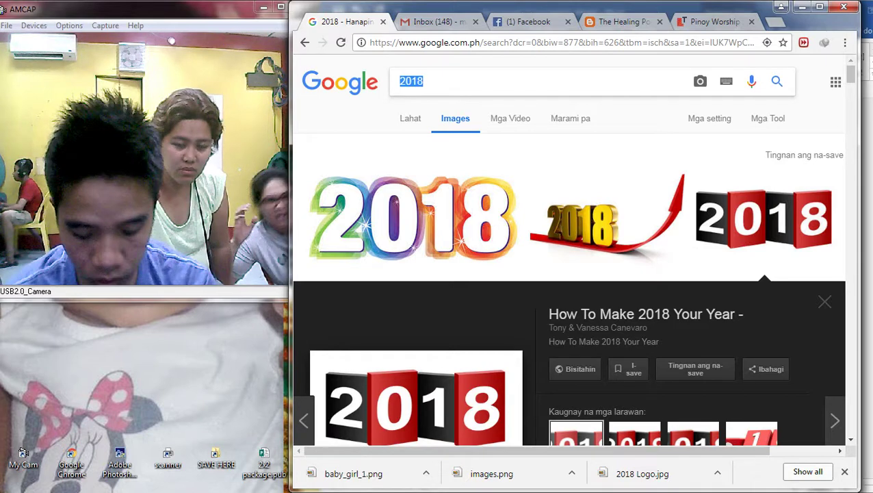
pyautogui.write('sumigaw')
pyautogui.press('Down')
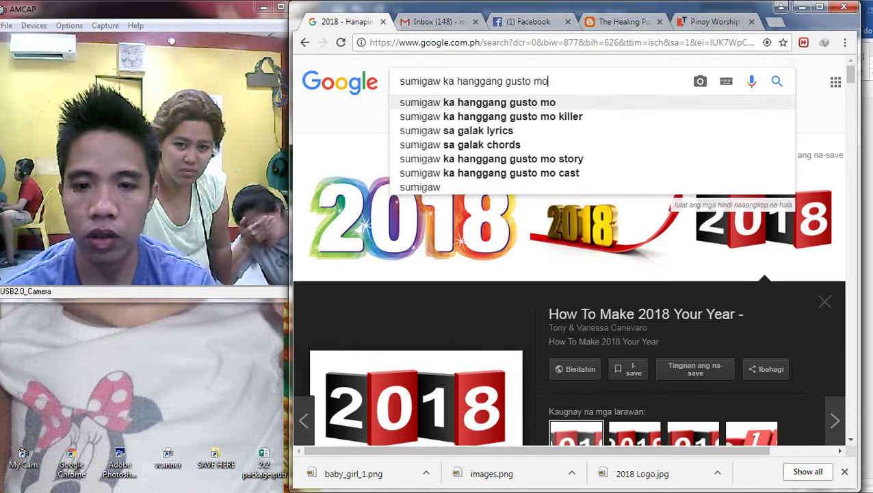
pyautogui.press('Up')
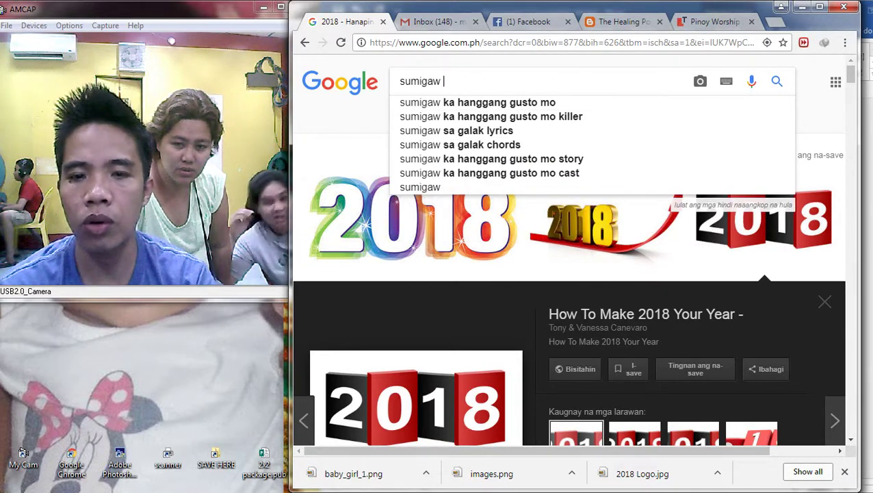
pyautogui.write('s')
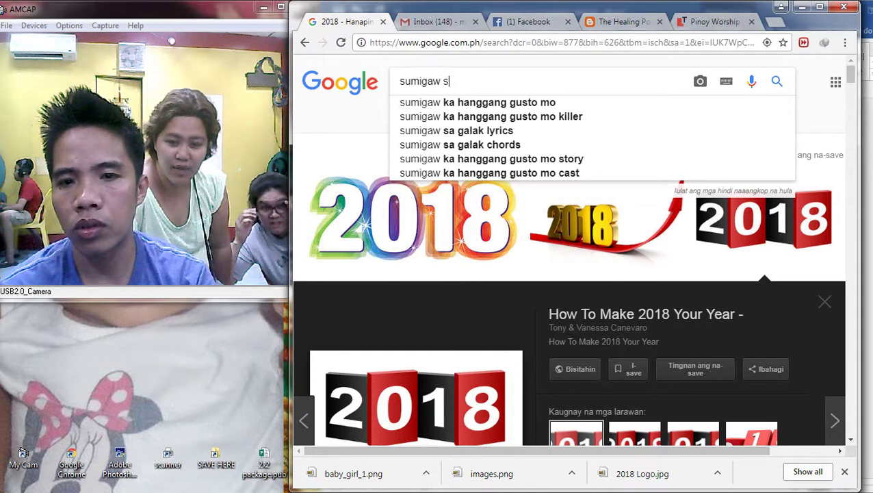
pyautogui.write('a')
pyautogui.press('Down')
pyautogui.press('Down')
pyautogui.press('Return')
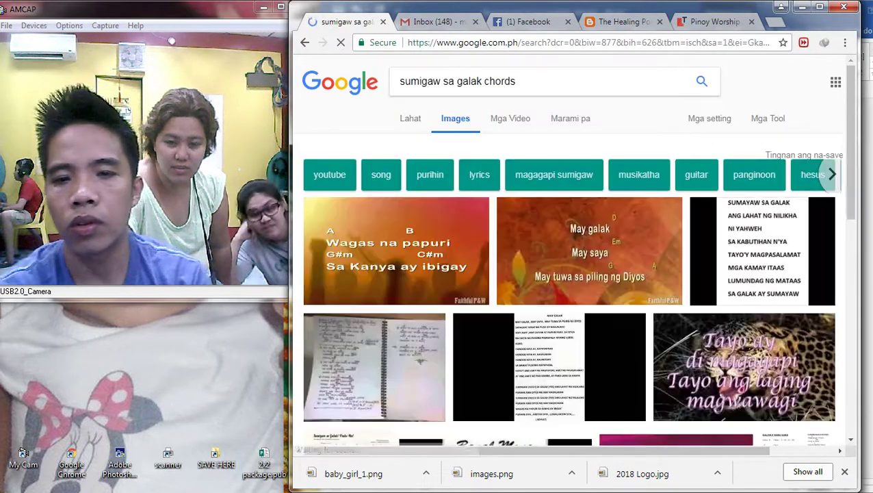
pyautogui.click(410, 119)
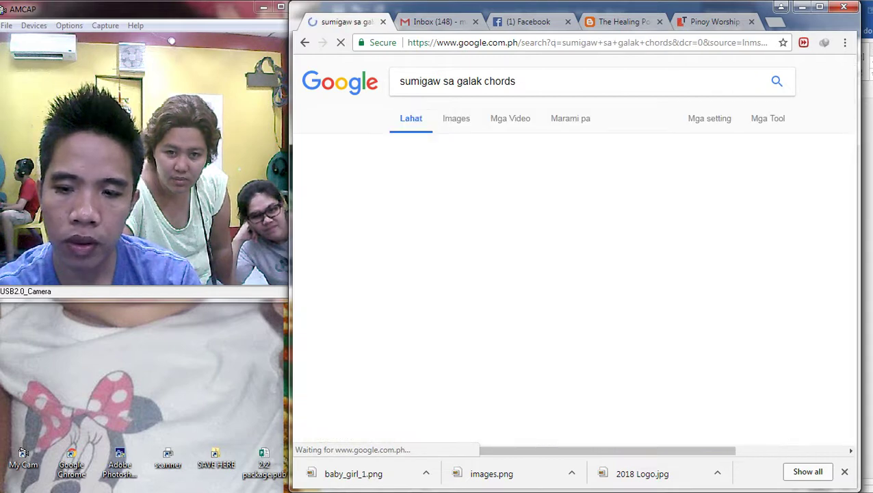
# Open the Ultimate Guitar page for Sumigaw Sa Galak by Musikatha and read through its chords
pyautogui.click(492, 173)
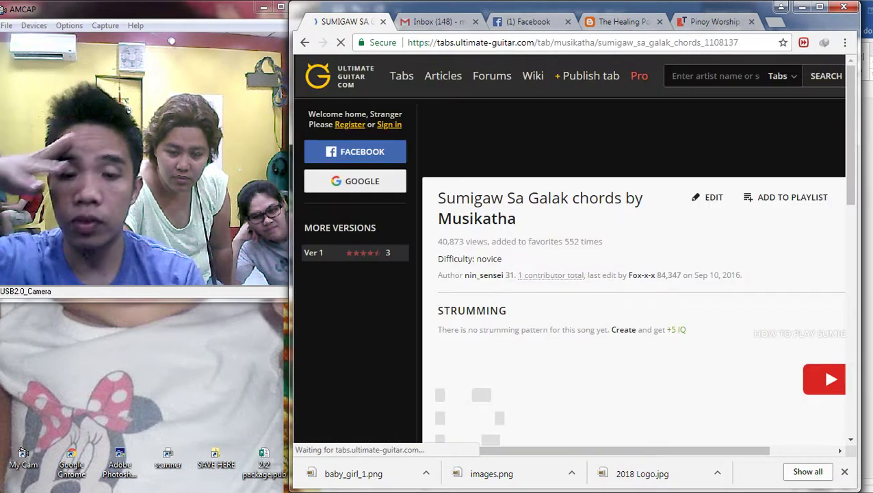
pyautogui.scroll(-2, 822, 365)
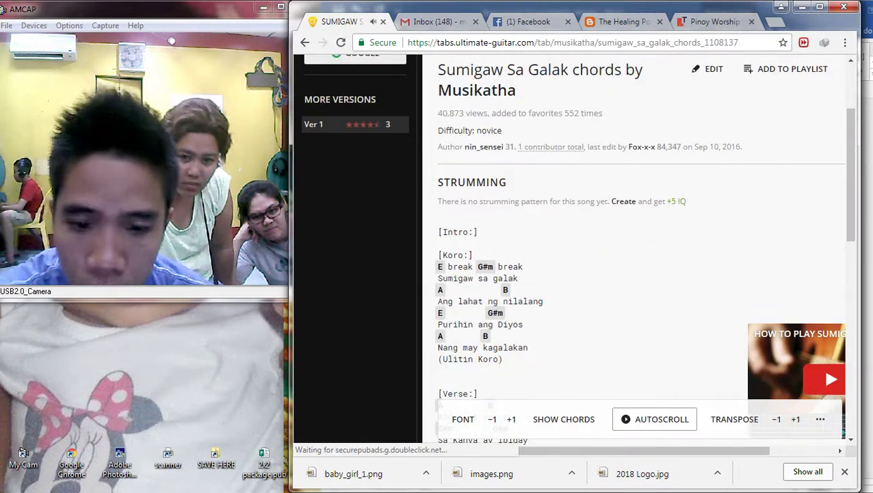
pyautogui.scroll(-1, 821, 364)
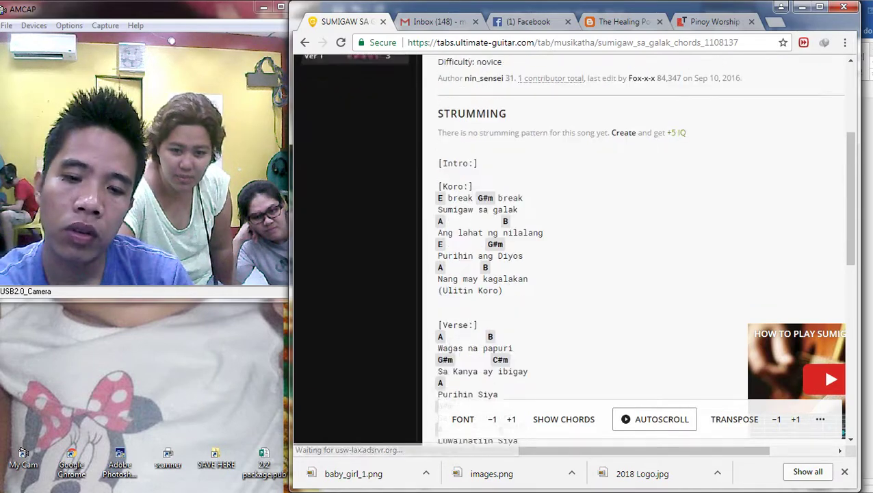
# Finish reading the Ultimate Guitar chords, open The Disciplers' Sumigaw Sa Galak page from the Google results, and recheck the blog's song posts
pyautogui.scroll(-8, 822, 365)
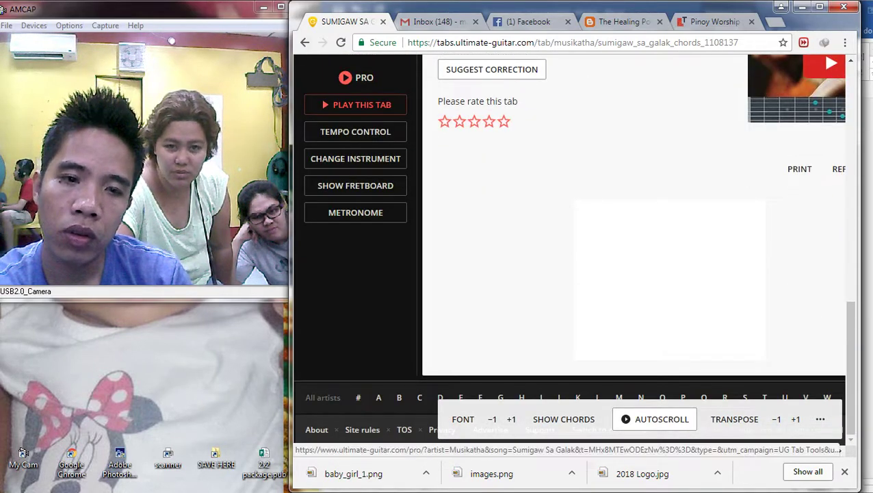
pyautogui.hotkey('alt', 'Left')
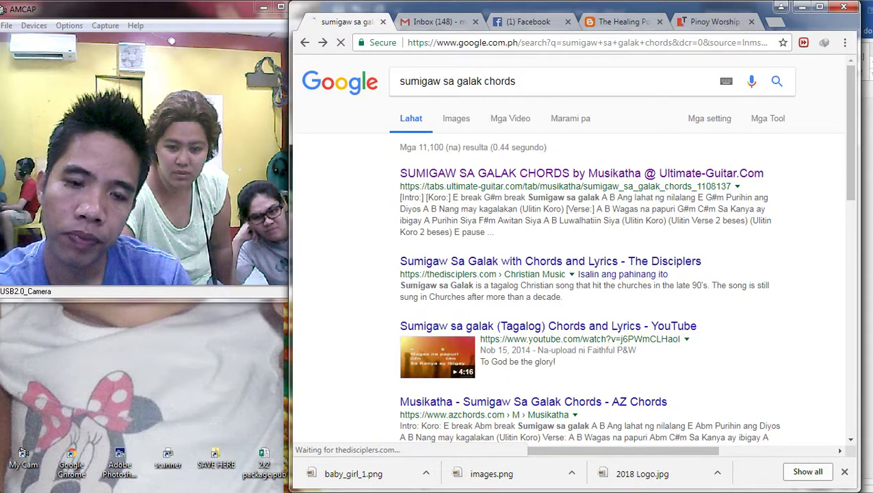
pyautogui.click(623, 22)
pyautogui.scroll(12, 569, 250)
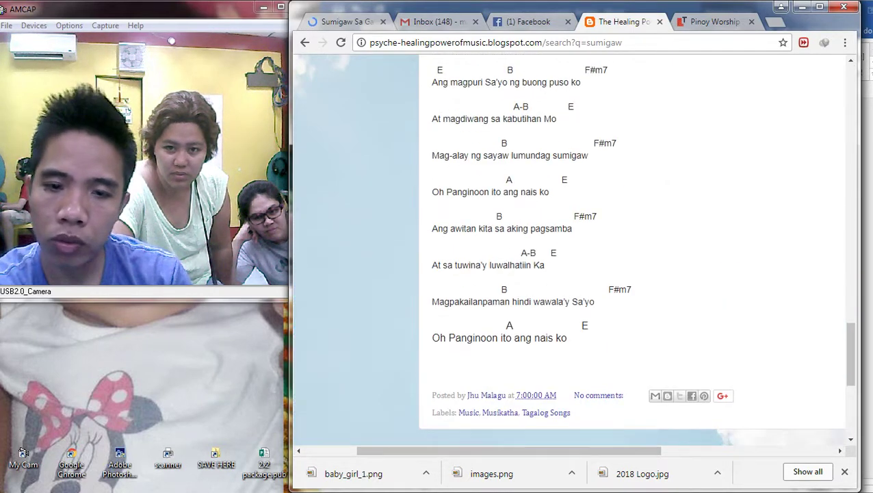
pyautogui.scroll(1, 569, 250)
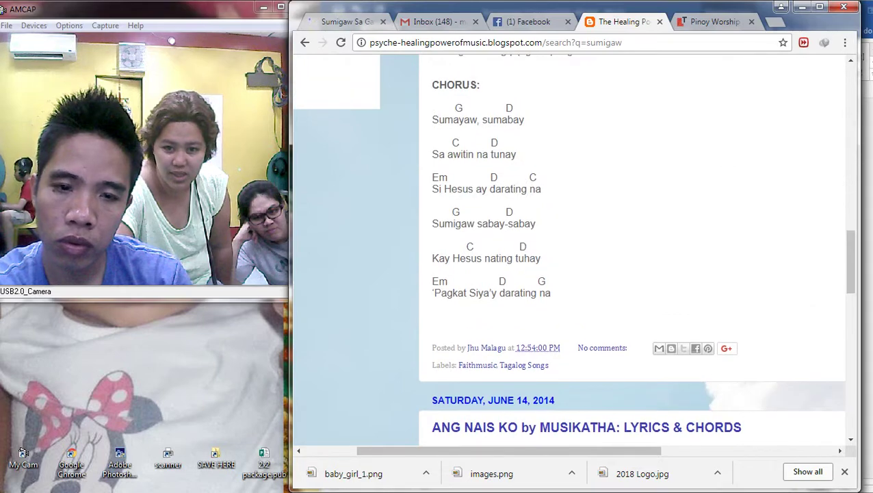
# Examine the Sumigaw Sa Galak lyrics and chords on The Disciplers page, highlighting the text from the introduction to the Koro heading
pyautogui.hotkey('ctrl', '1')
pyautogui.scroll(-8, 569, 254)
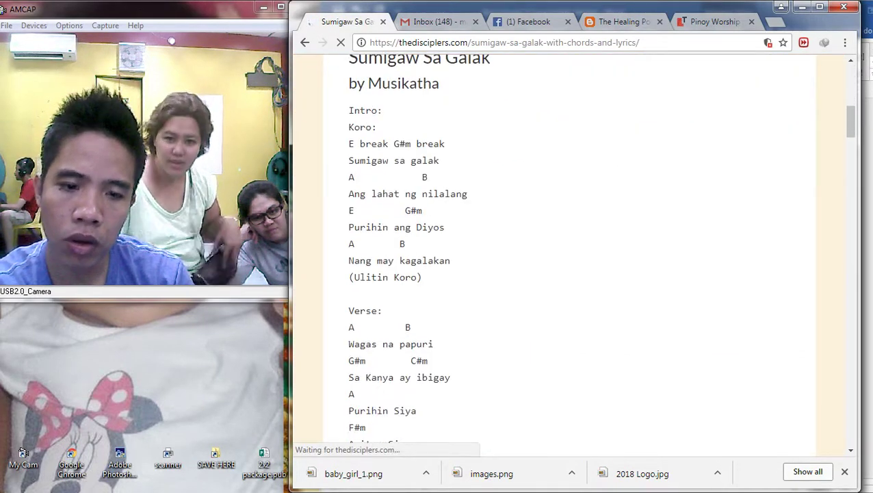
pyautogui.press('Up')
pyautogui.press('Up')
pyautogui.press('Up')
pyautogui.press('Up')
pyautogui.press('Up')
pyautogui.moveTo(348, 67); pyautogui.dragTo(346, 262)
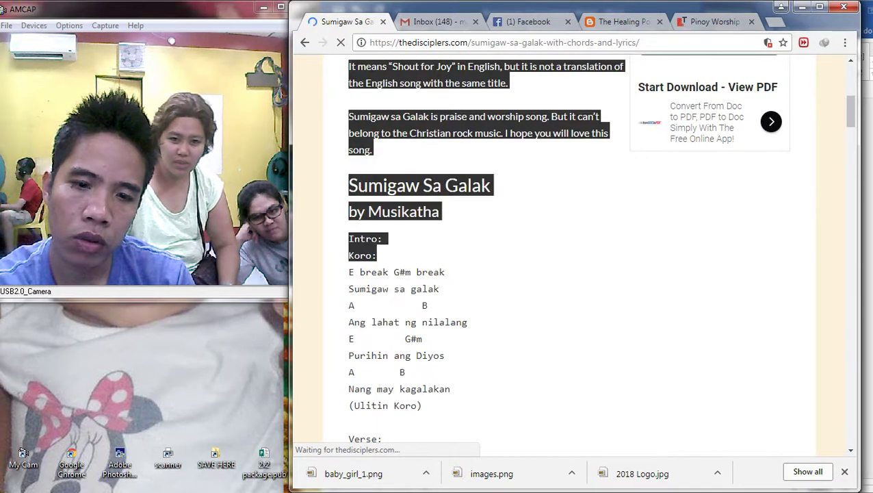
# Copy the highlighted SUMIGAW SA GALAK by MUSIKATHA lyrics and chords from the Healing Power of Music blog again
pyautogui.click(623, 22)
pyautogui.scroll(6, 569, 251)
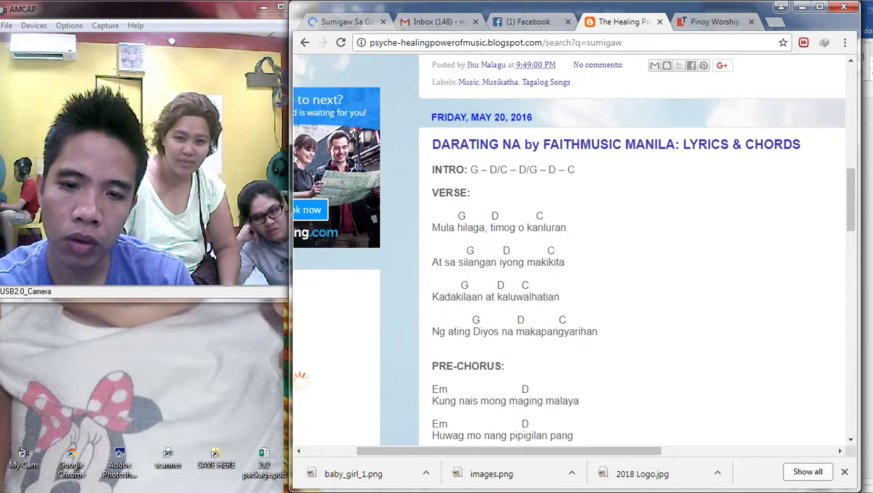
pyautogui.scroll(9, 298, 379)
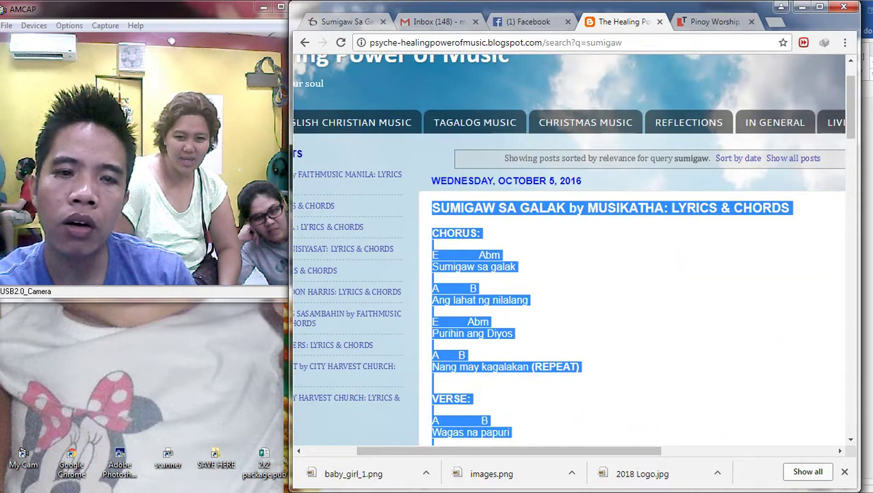
pyautogui.rightClick(503, 205)
pyautogui.click(533, 302)
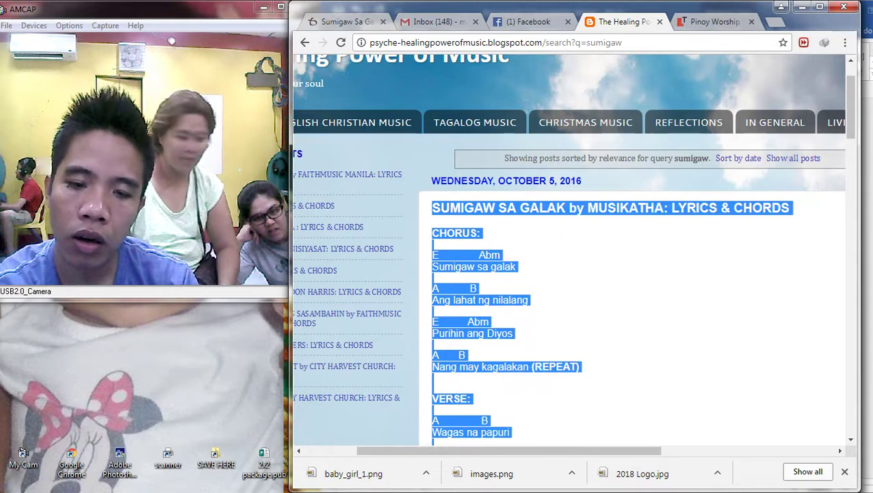
pyautogui.rightClick(458, 269)
pyautogui.click(472, 279)
# Switch to Word and replace all the song text in the right-hand text box with the copied lyrics, keeping the source formatting
pyautogui.hotkey('alt', 'Tab')
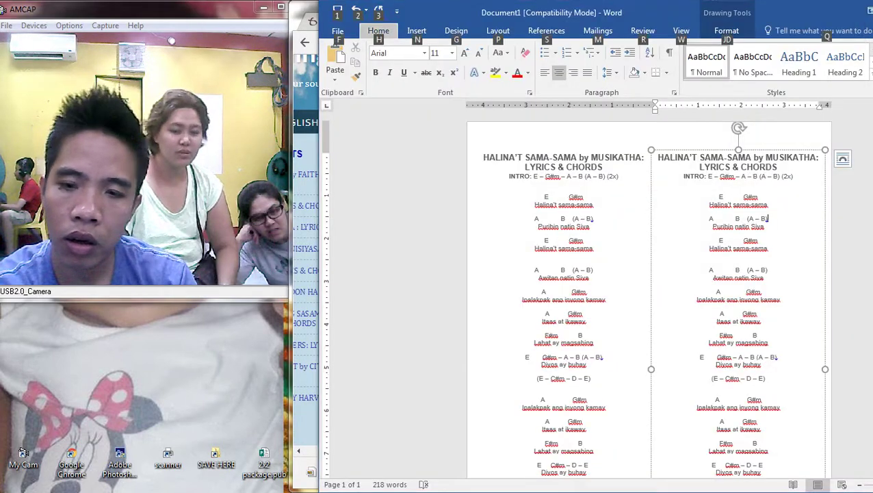
pyautogui.click(761, 225)
pyautogui.hotkey('ctrl', 'a')
pyautogui.rightClick(750, 199)
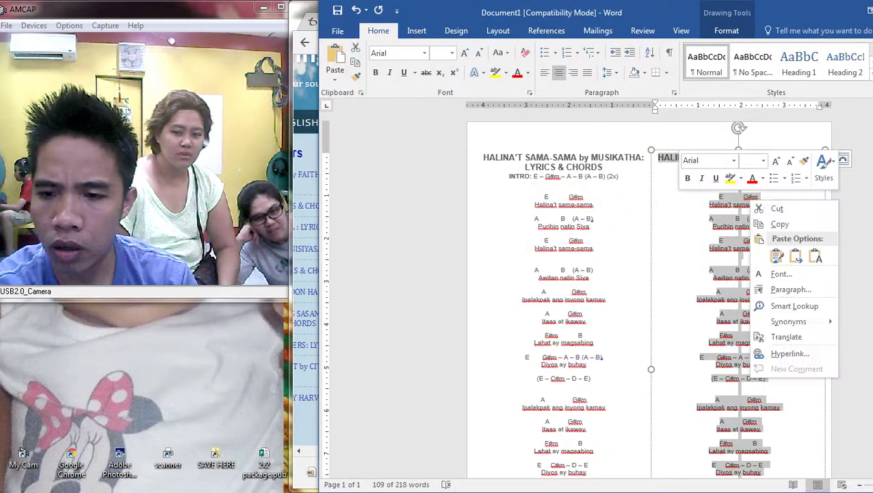
pyautogui.click(776, 255)
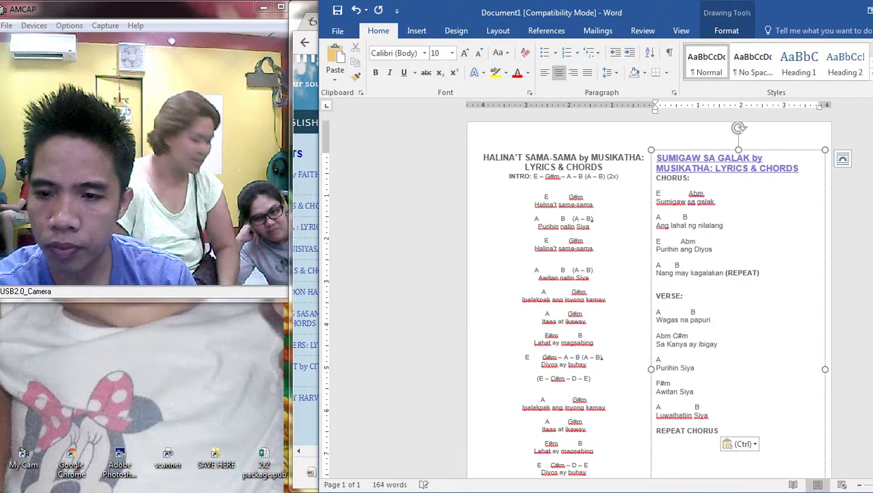
# Centre the SUMIGAW SA GALAK title in its text box and add a blank line between it and the CHORUS heading
pyautogui.moveTo(799, 168); pyautogui.dragTo(656, 158)
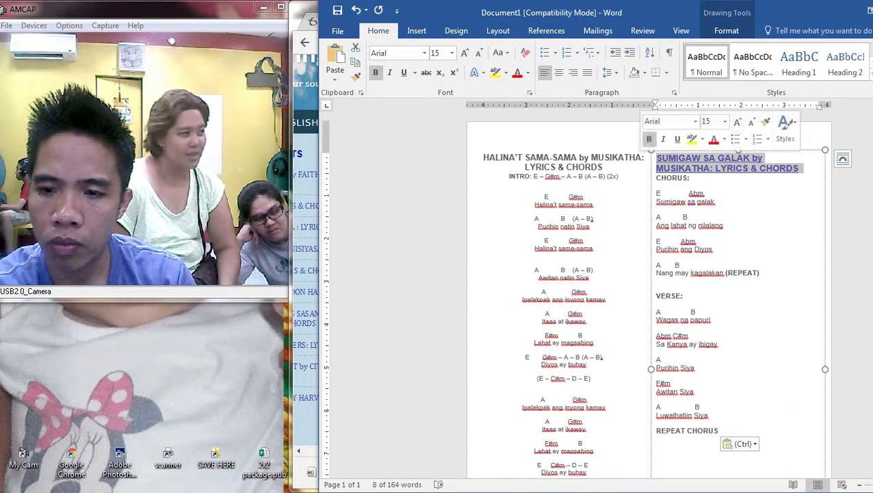
pyautogui.click(704, 168)
pyautogui.moveTo(799, 169); pyautogui.dragTo(656, 158)
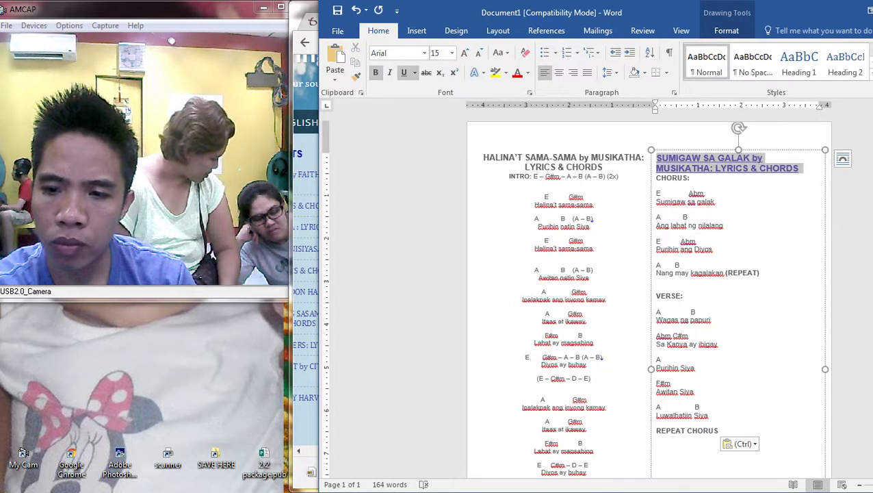
pyautogui.hotkey('ctrl', 'r')
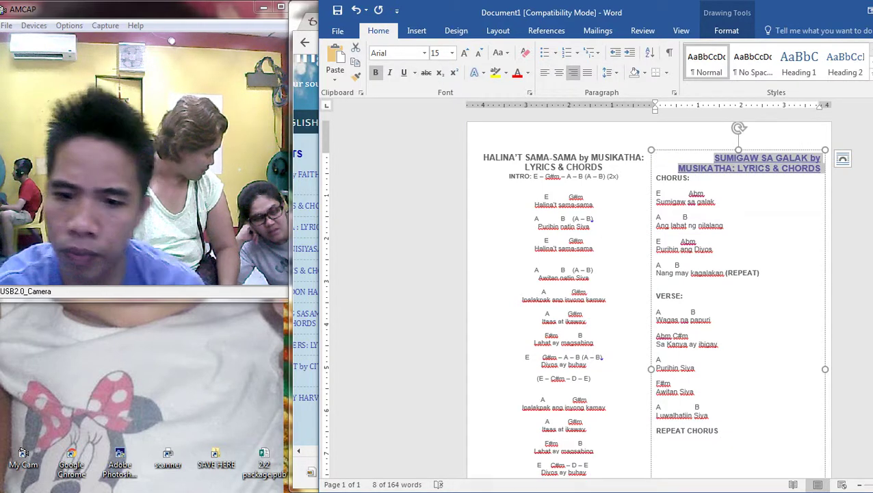
pyautogui.hotkey('ctrl', 'e')
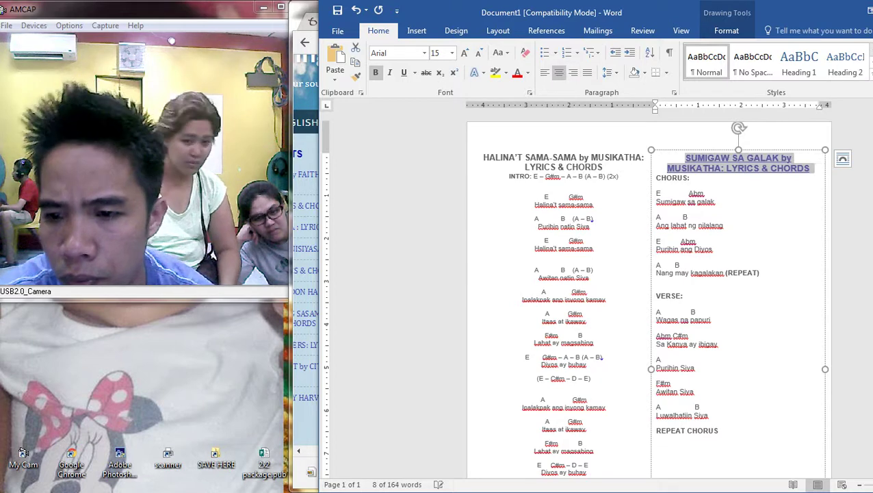
pyautogui.click(657, 178)
pyautogui.press('Return')
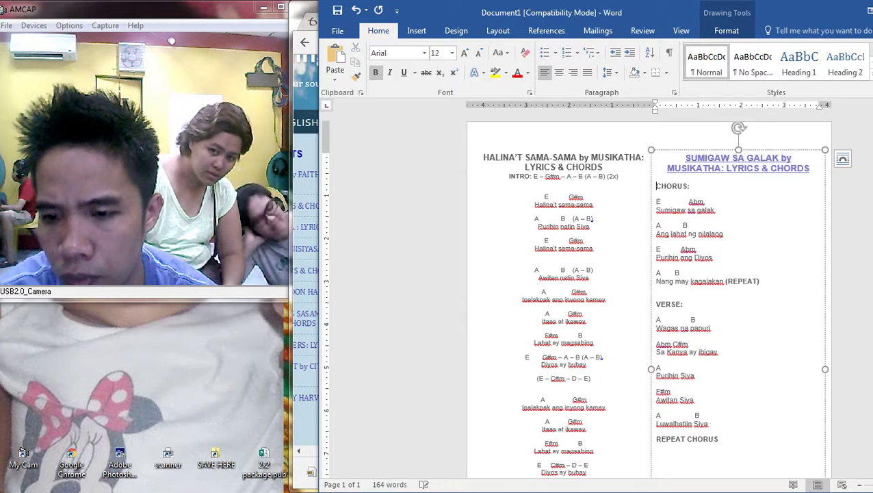
# Enlarge the SUMIGAW SA GALAK lyrics, from CHORUS to REPEAT CHORUS below the title, to 16 pt
pyautogui.scroll(-4, 738, 294)
pyautogui.scroll(-2, 738, 294)
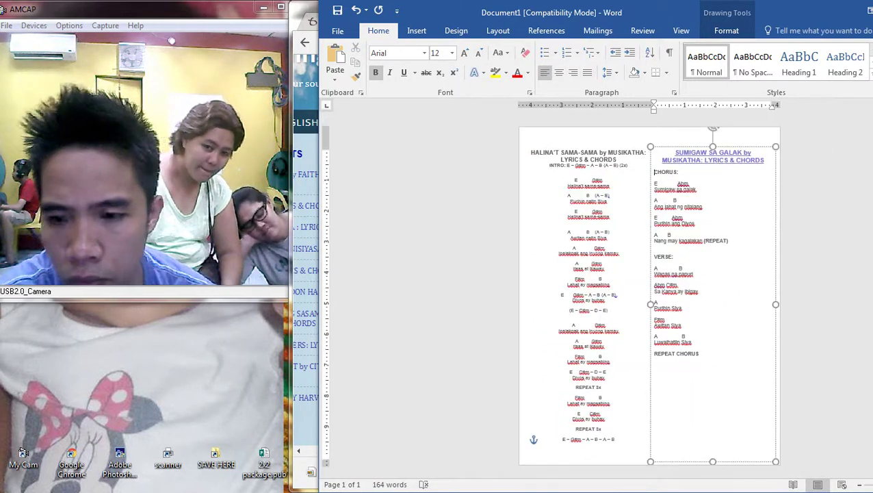
pyautogui.moveTo(701, 353); pyautogui.dragTo(655, 178)
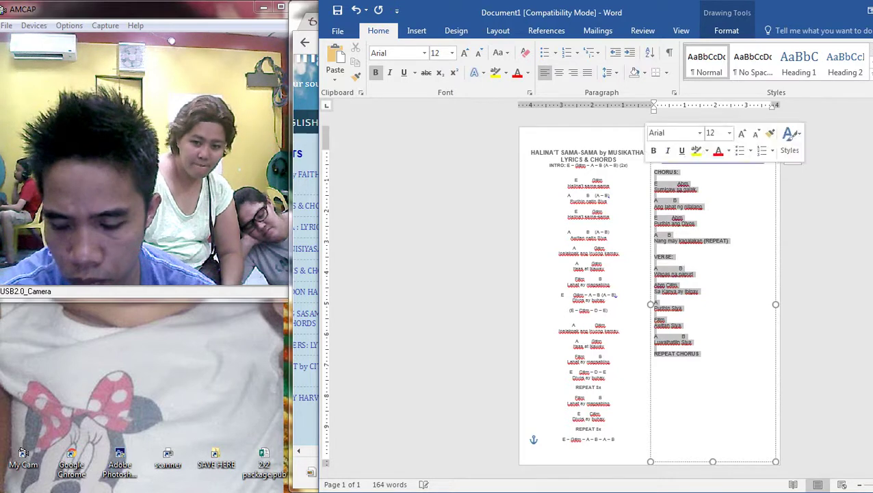
pyautogui.hotkey('ctrl', ']')
pyautogui.hotkey('ctrl', ']')
pyautogui.hotkey('ctrl', ']')
pyautogui.hotkey('ctrl', ']')
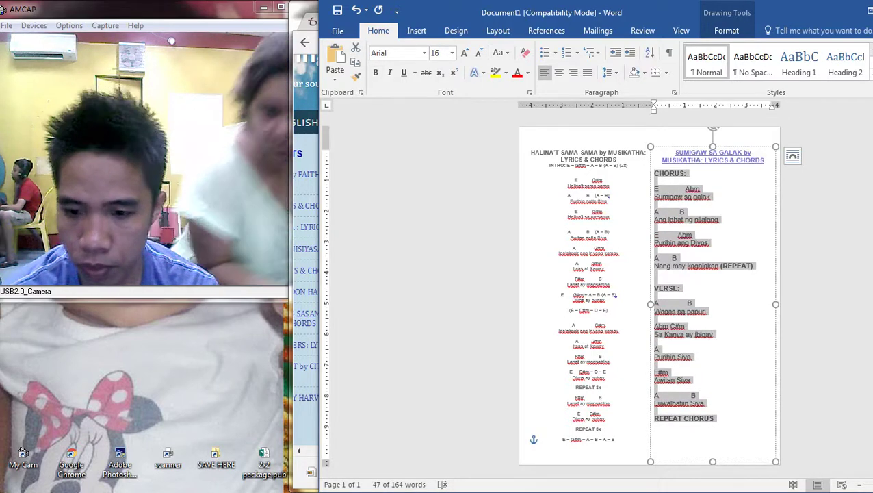
pyautogui.click(814, 294)
# Try inserting a page break in the document body outside the song text boxes, and undo it
pyautogui.scroll(-2, 738, 295)
pyautogui.scroll(-1, 650, 296)
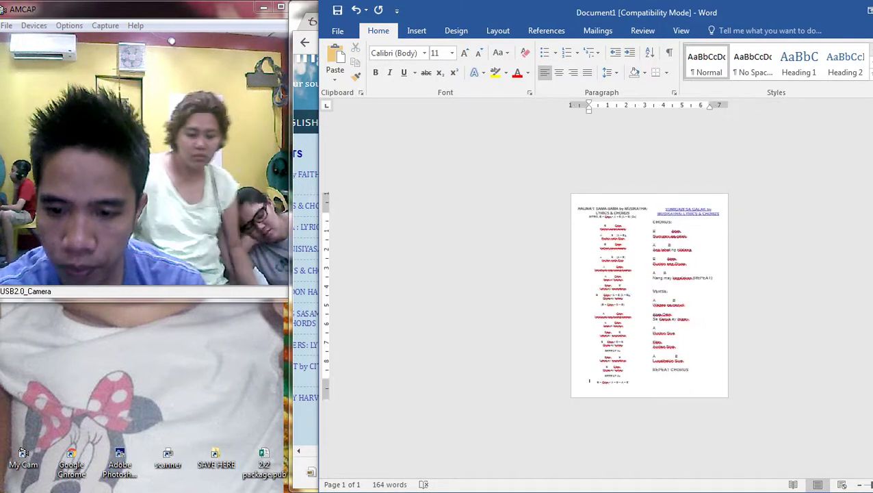
pyautogui.scroll(1, 649, 296)
pyautogui.hotkey('ctrl', 'Return')
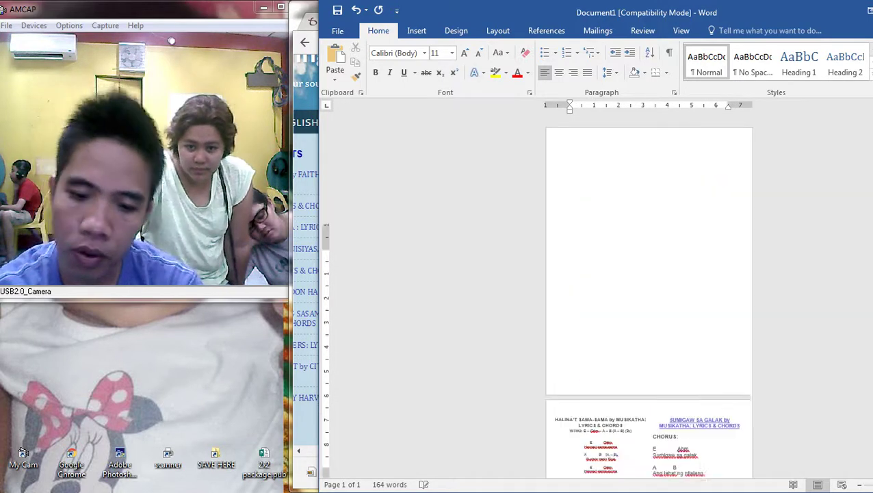
pyautogui.hotkey('ctrl', 'z')
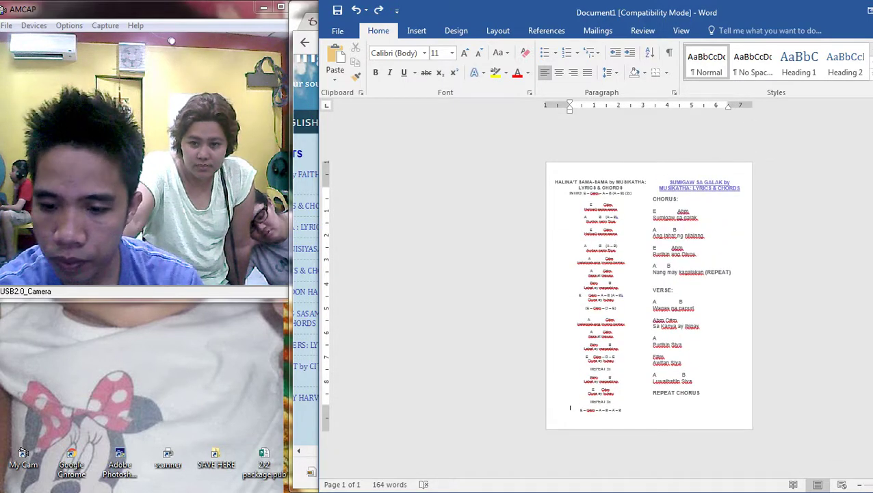
# Shorten the SUMIGAW SA GALAK text box to just below REPEAT CHORUS and insert a page break in the document body
pyautogui.click(650, 280)
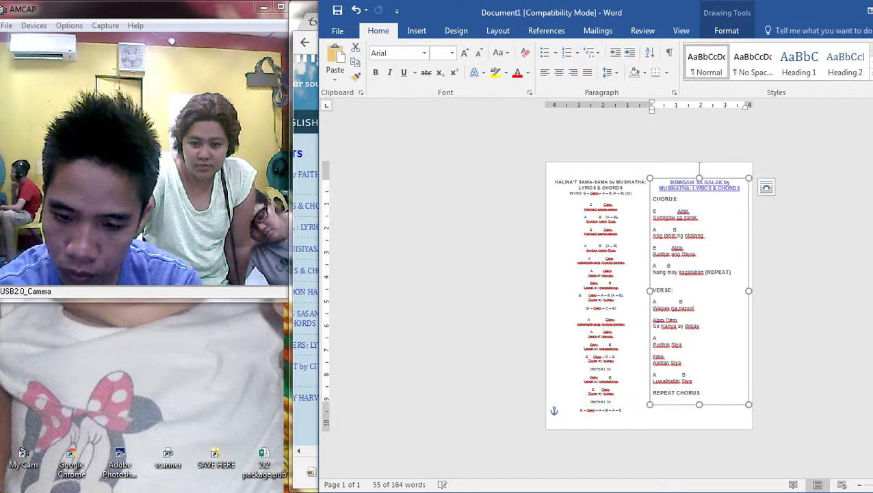
pyautogui.doubleClick(570, 414)
pyautogui.doubleClick(700, 394)
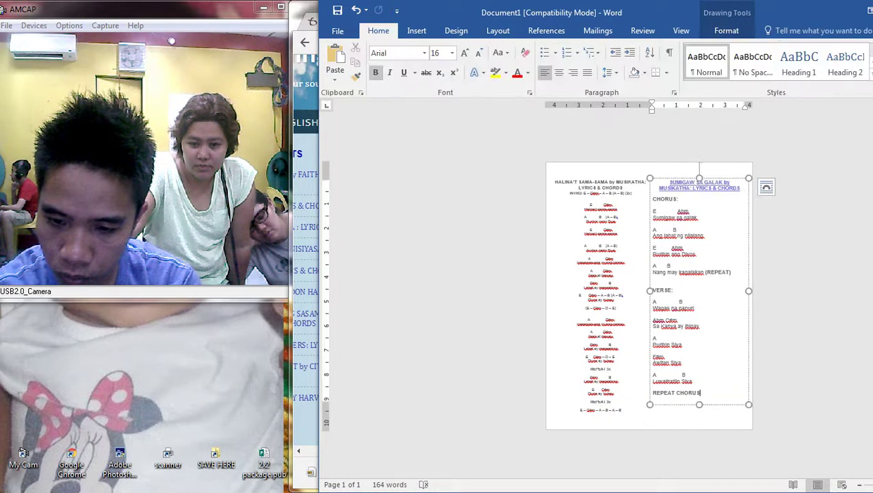
pyautogui.click(571, 409)
pyautogui.press('Return')
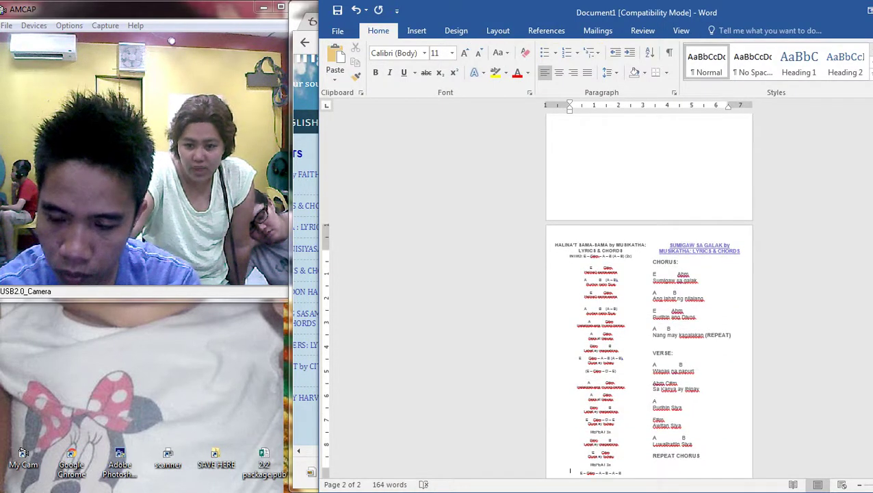
# Select both song text boxes together and move them from the second page to the upper edge of the first page
pyautogui.click(656, 286)
pyautogui.scroll(1, 655, 286)
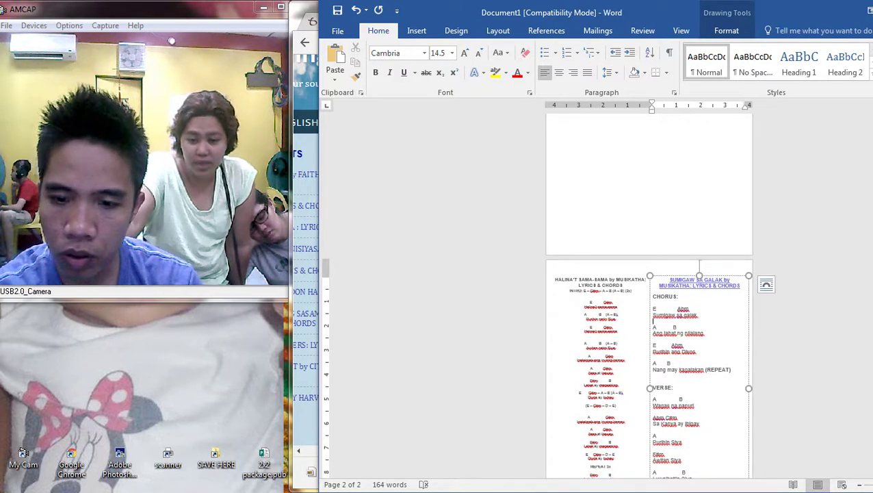
pyautogui.keyDown('shift'); pyautogui.click(601, 331); pyautogui.keyUp('shift')
pyautogui.scroll(4, 601, 331)
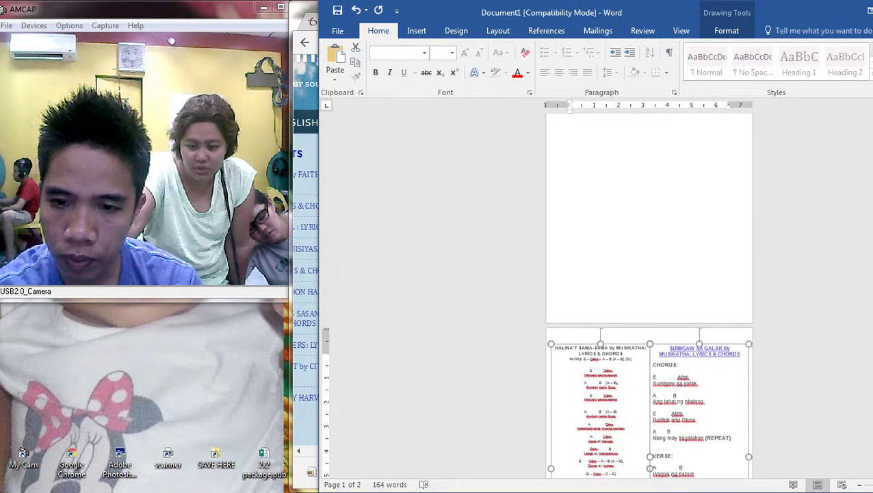
pyautogui.moveTo(624, 402); pyautogui.dragTo(627, 124)
pyautogui.press('Left')
pyautogui.press('Left')
pyautogui.press('Left')
pyautogui.press('Left')
pyautogui.press('Left')
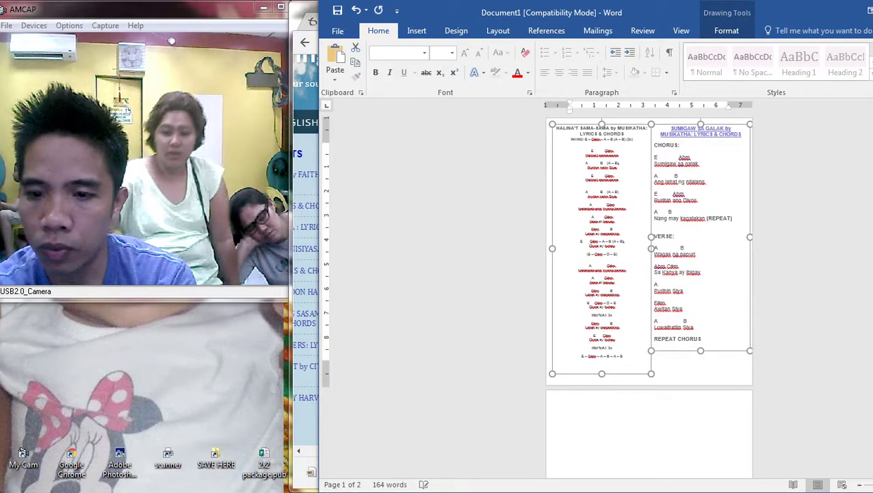
pyautogui.click(653, 355)
pyautogui.scroll(5, 653, 355)
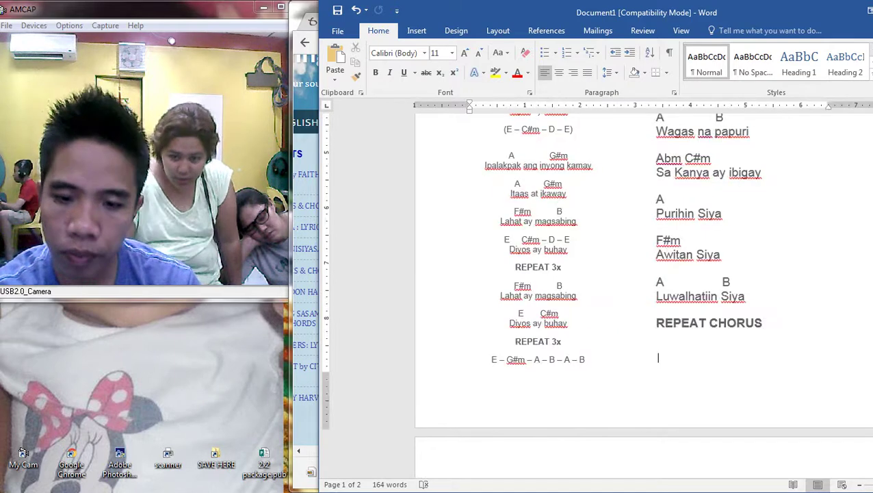
pyautogui.scroll(-5, 655, 308)
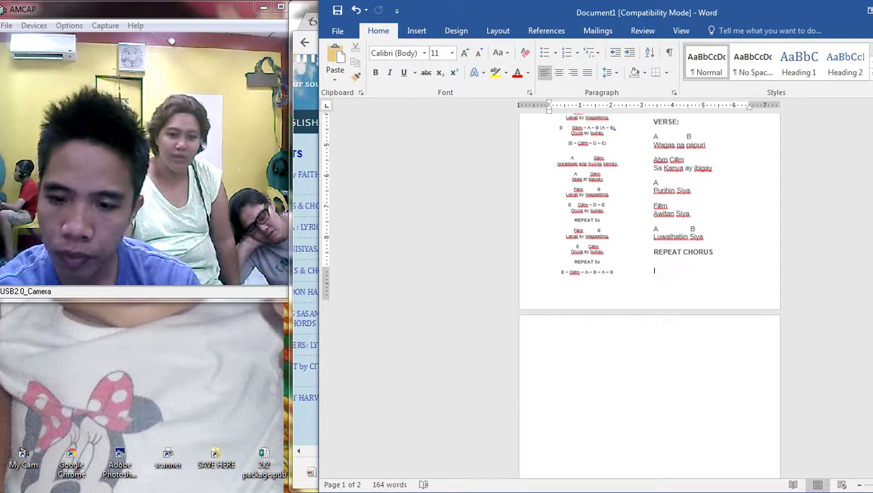
# Duplicate both song text boxes onto the blank second page and position the copies to fit within the page edges
pyautogui.click(549, 306)
pyautogui.click(587, 213)
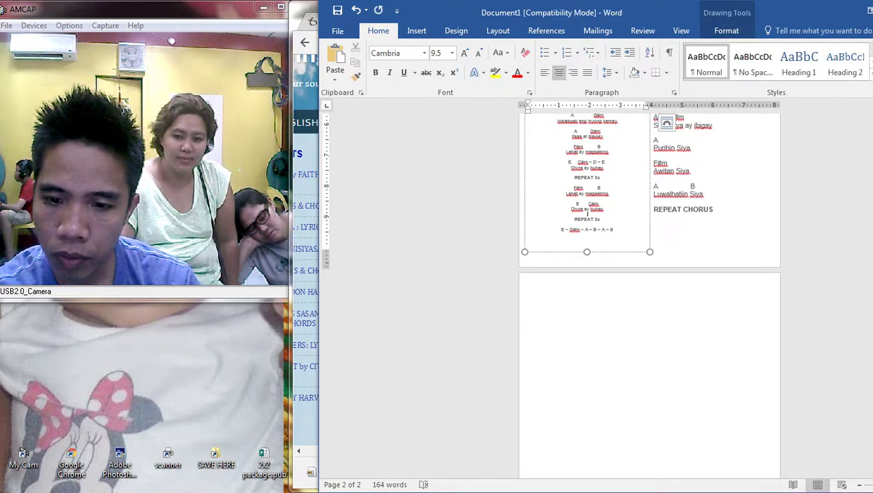
pyautogui.click(656, 229)
pyautogui.doubleClick(664, 218)
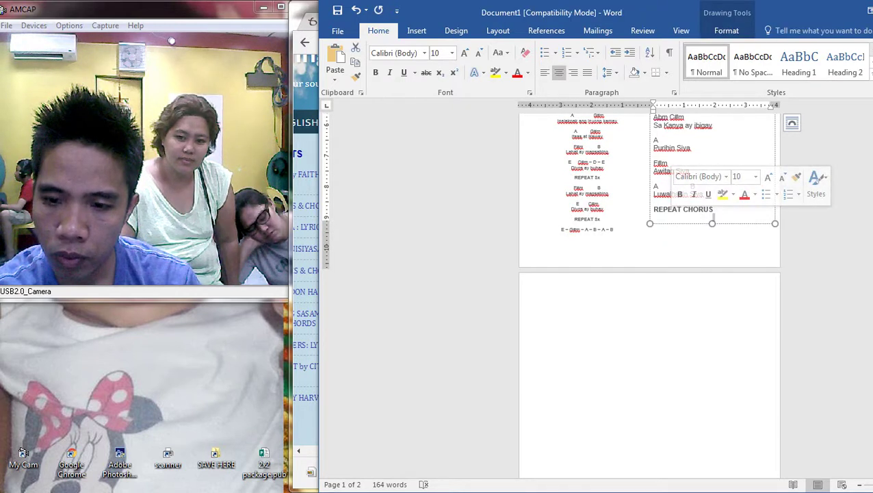
pyautogui.press('Escape')
pyautogui.hotkey('ctrl', 'a')
pyautogui.click(602, 251)
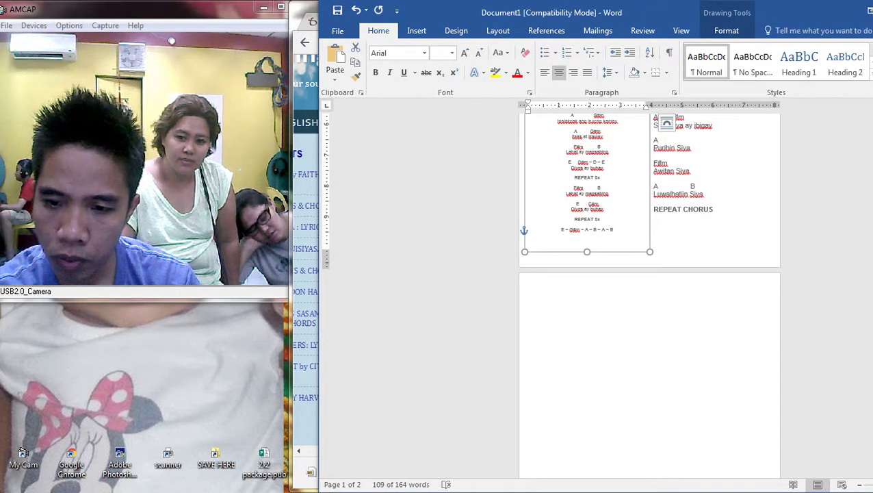
pyautogui.press('Escape')
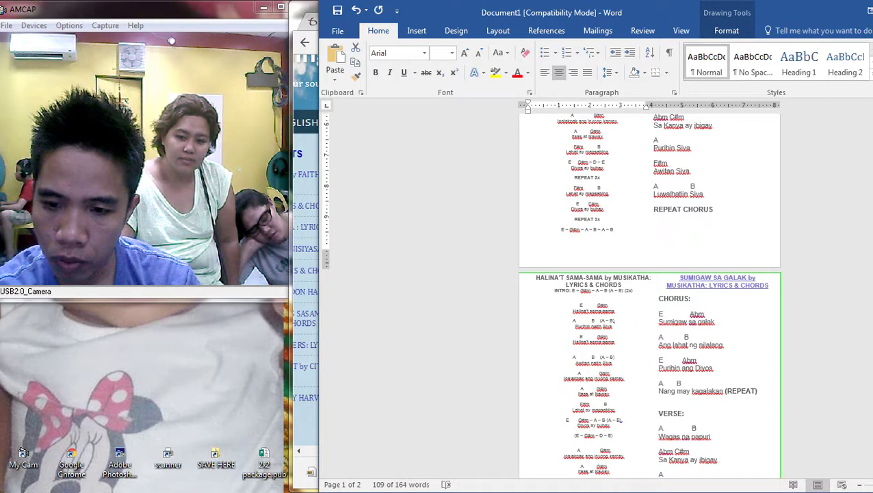
pyautogui.moveTo(655, 462); pyautogui.dragTo(656, 460)
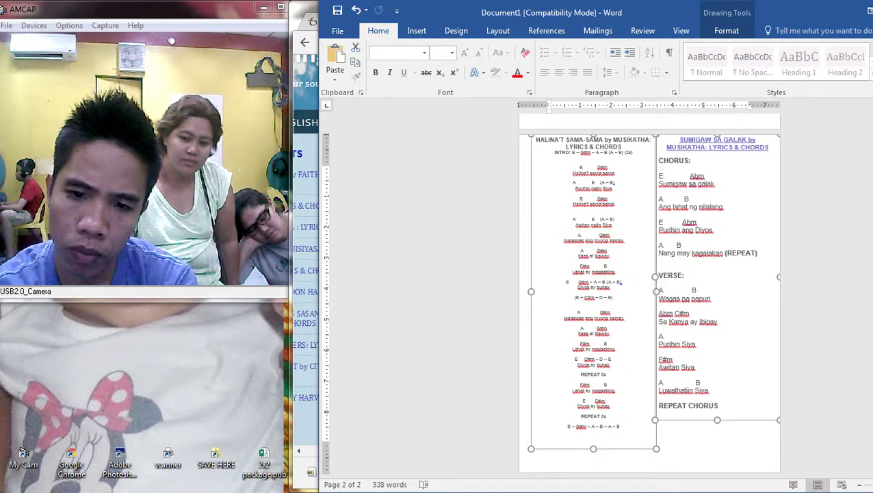
pyautogui.moveTo(656, 435); pyautogui.dragTo(650, 442)
pyautogui.click(653, 431)
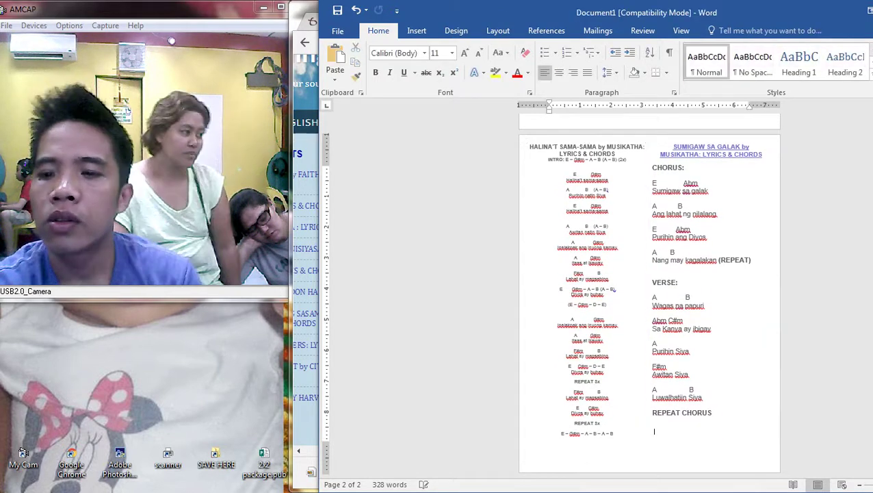
# Switch to Chrome, close the downloads bar and search the Healing Power of Music blog for "mahal na mahal"
pyautogui.scroll(-2, 654, 431)
pyautogui.scroll(-1, 650, 294)
pyautogui.hotkey('alt', 'Tab')
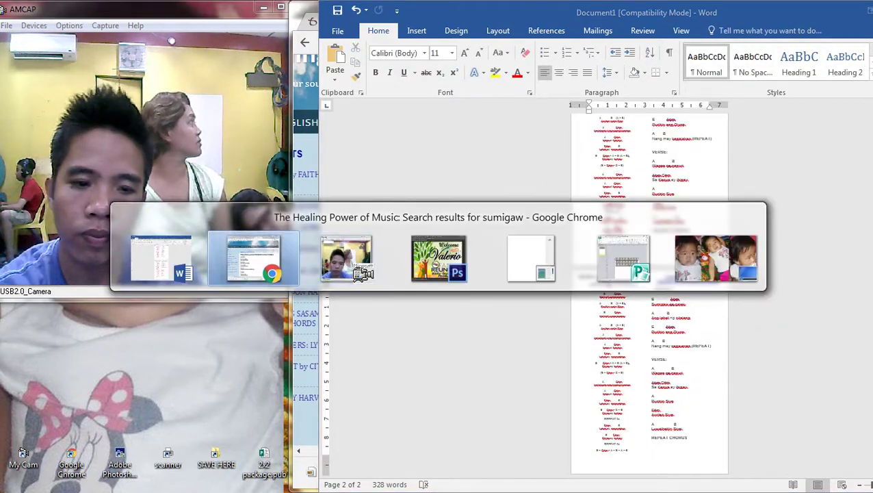
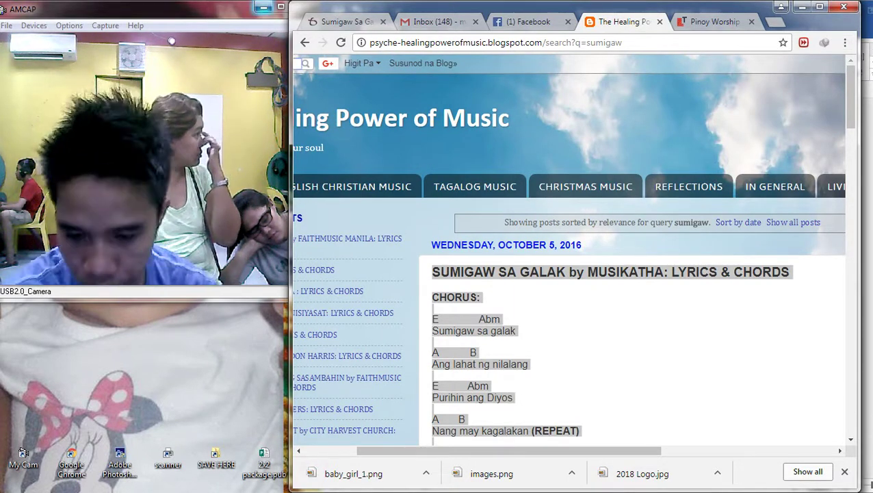
pyautogui.moveTo(509, 450); pyautogui.dragTo(451, 450)
pyautogui.click(845, 471)
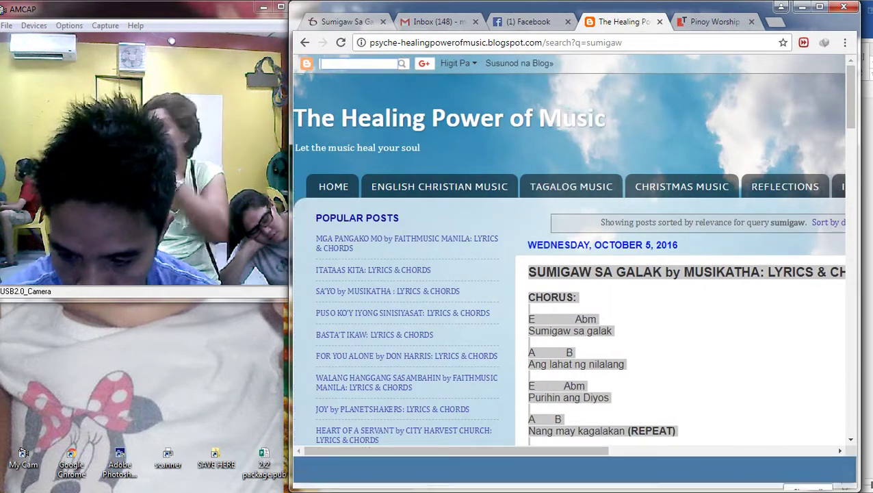
pyautogui.click(359, 64)
pyautogui.write('mahal na mahal')
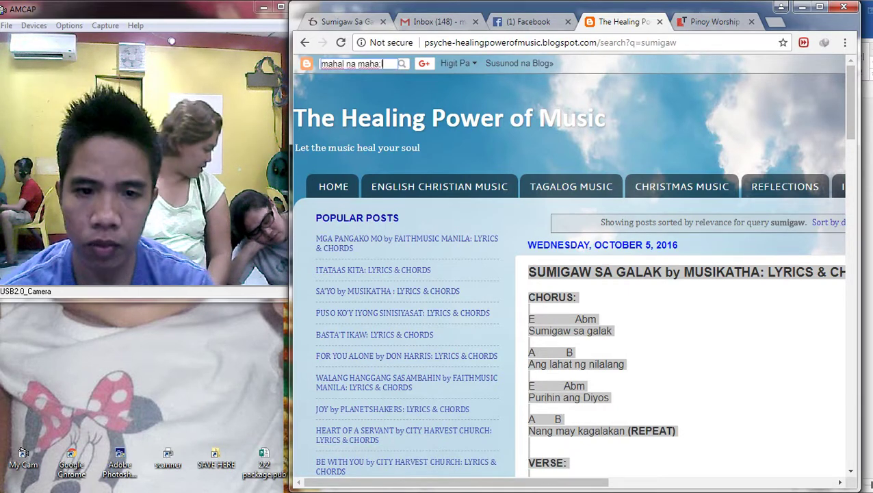
pyautogui.press('Return')
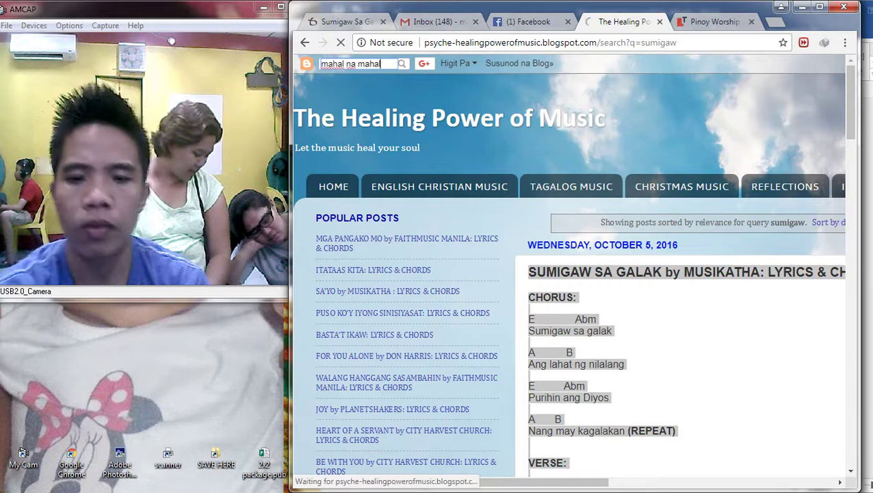
# Select the full lyrics and chords of MAHAL NA MAHAL KITA by FAITHMUSIC, review the song and clear the selection
pyautogui.scroll(-1, 571, 273)
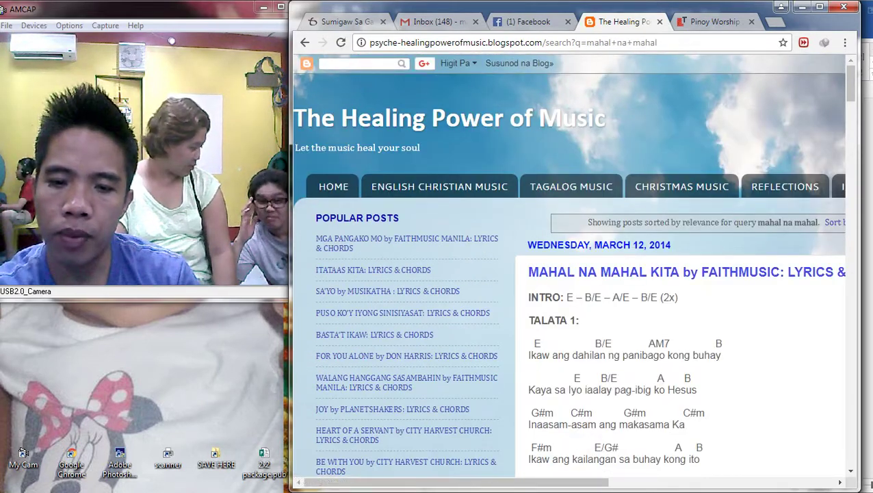
pyautogui.moveTo(526, 272); pyautogui.dragTo(636, 274)
pyautogui.scroll(-1, 610, 390)
pyautogui.scroll(-1, 700, 395)
pyautogui.scroll(-3, 615, 406)
pyautogui.scroll(-6, 655, 390)
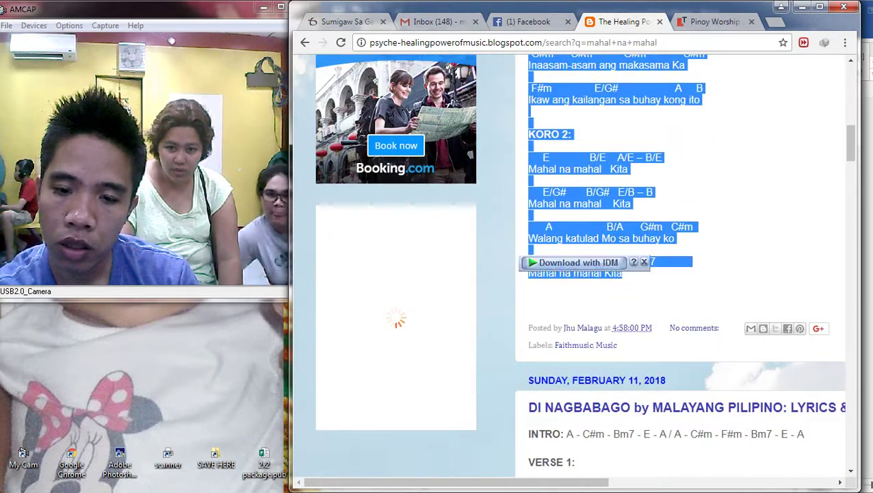
pyautogui.rightClick(602, 224)
pyautogui.click(559, 231)
pyautogui.scroll(12, 582, 273)
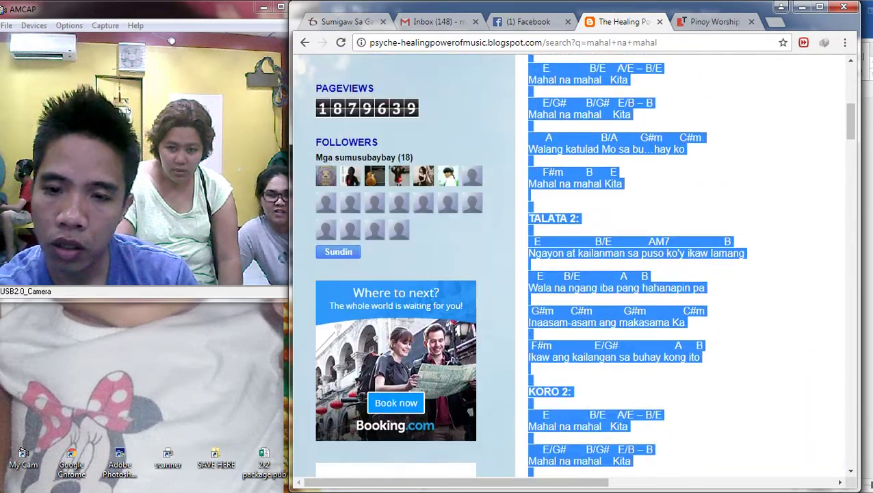
pyautogui.scroll(1, 581, 274)
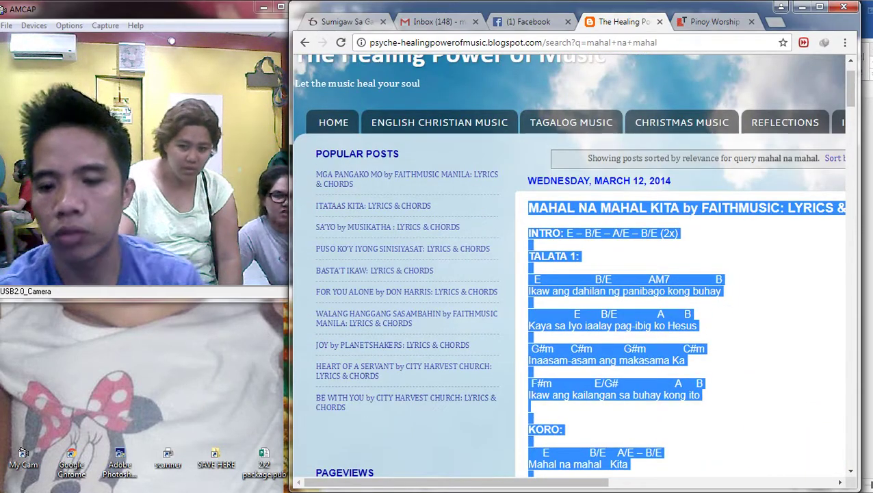
pyautogui.click(753, 288)
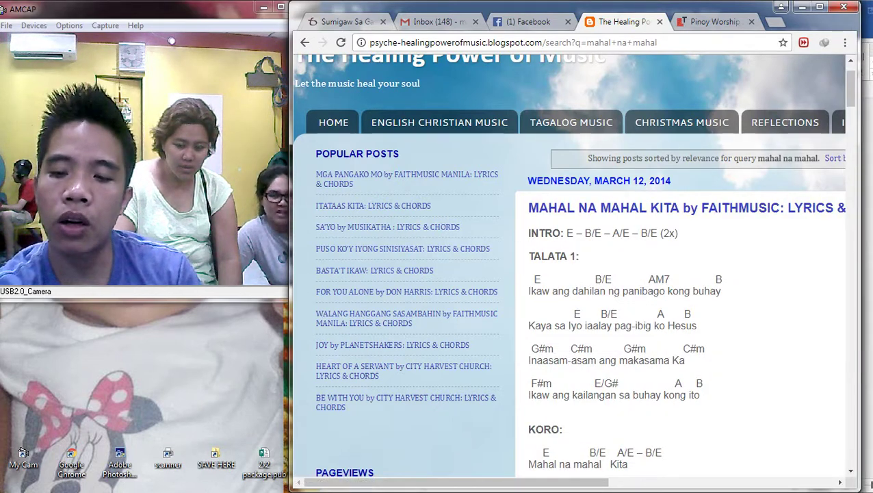
# Dismiss the sermon outlines popup in the Sumigaw Sa Galak browser tab and load gmail.com there
pyautogui.click(347, 22)
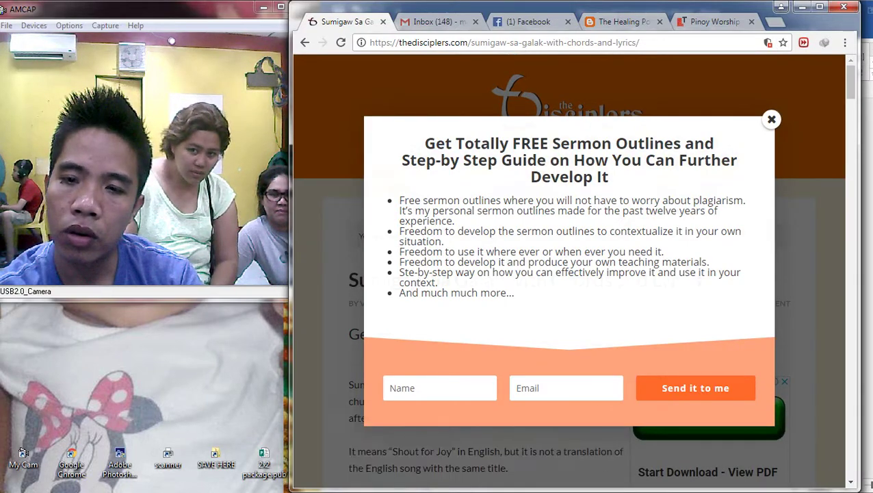
pyautogui.press('Escape')
pyautogui.hotkey('ctrl', 'l')
pyautogui.write('gmail.com')
pyautogui.press('Return')
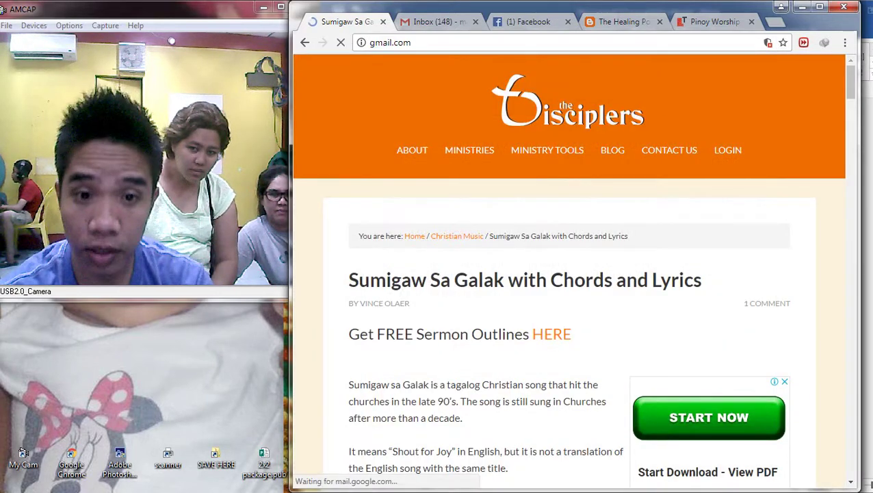
# Load Google and search for "mahal na mahal kita panginoon lyrics"
pyautogui.write('goo')
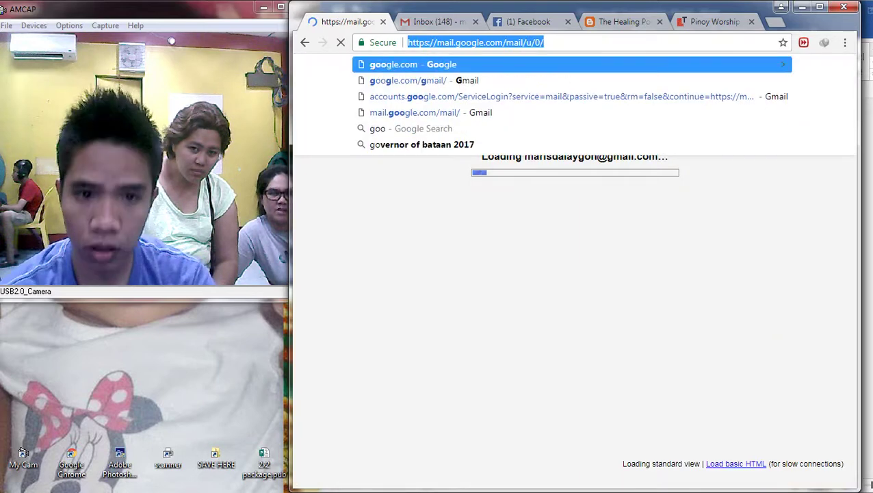
pyautogui.press('Return')
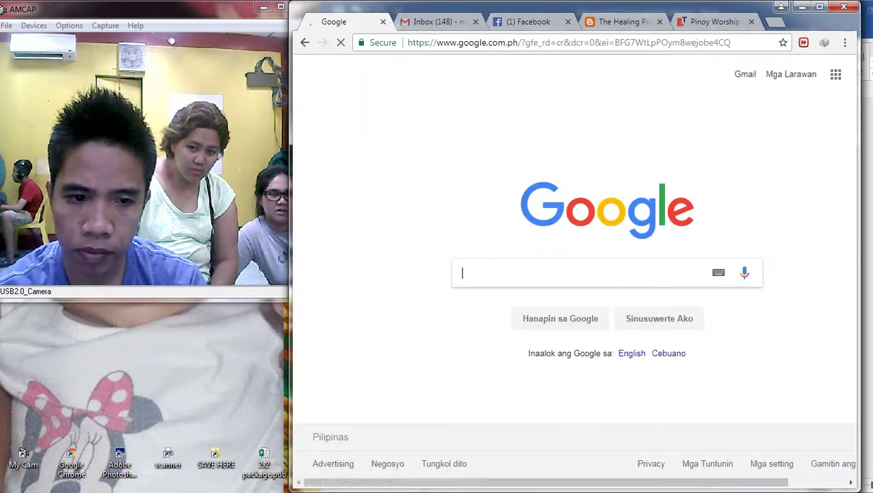
pyautogui.write('mahal na m,aha')
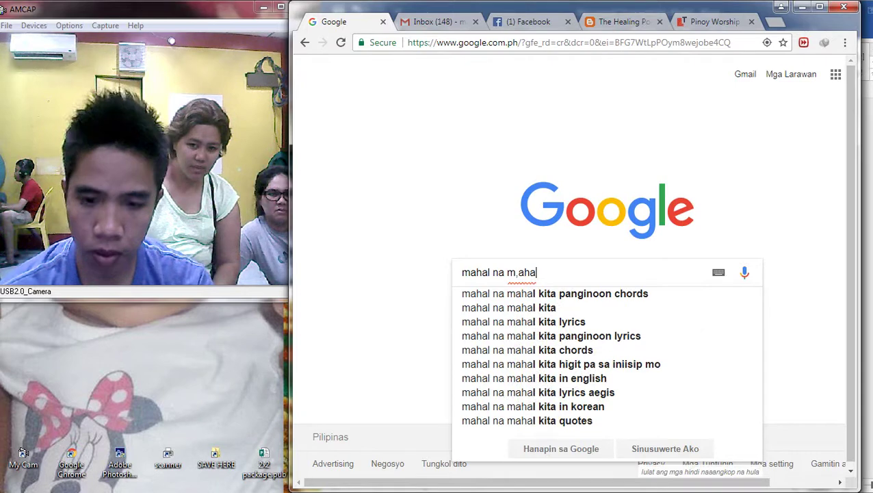
pyautogui.press('Down')
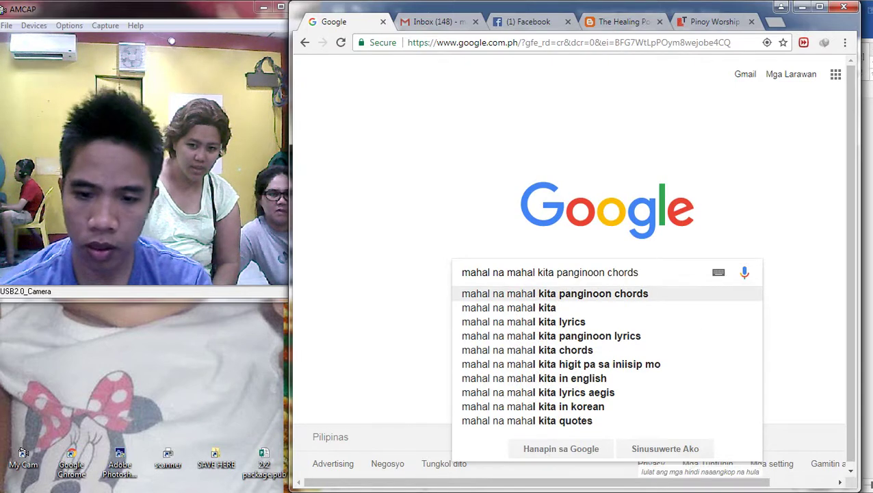
pyautogui.press('BackSpace')
pyautogui.press('BackSpace')
pyautogui.press('BackSpace')
pyautogui.press('BackSpace')
pyautogui.press('BackSpace')
pyautogui.press('BackSpace')
pyautogui.press('BackSpace')
pyautogui.press('BackSpace')
pyautogui.press('BackSpace')
pyautogui.press('BackSpace')
pyautogui.press('BackSpace')
pyautogui.press('BackSpace')
pyautogui.press('BackSpace')
pyautogui.press('BackSpace')
pyautogui.press('BackSpace')
pyautogui.press('Down')
pyautogui.press('Return')
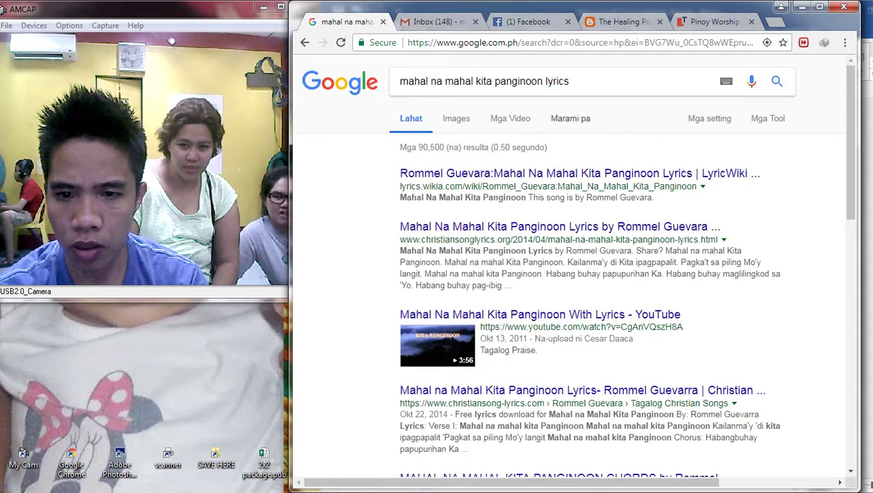
# Change the search to "mahal na mahal kita panginoon chords" and open the first Ultimate Guitar result
pyautogui.moveTo(543, 81); pyautogui.dragTo(870, 83)
pyautogui.press('BackSpace')
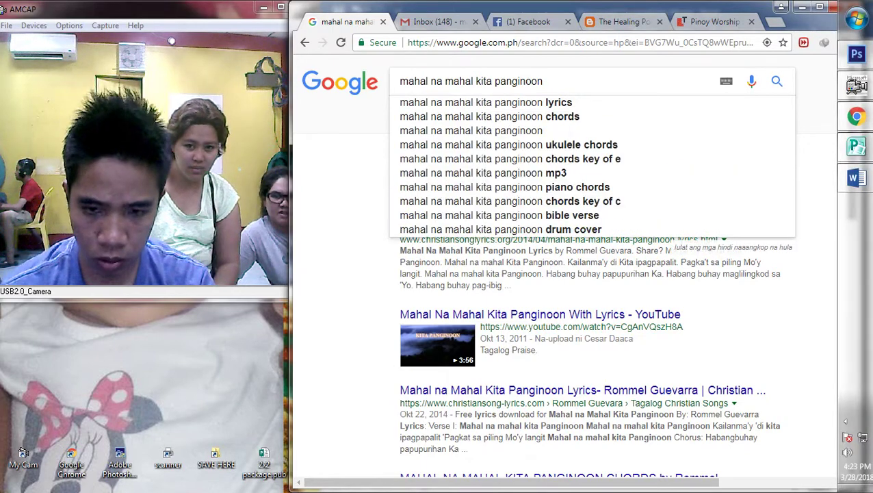
pyautogui.write('chords')
pyautogui.press('Return')
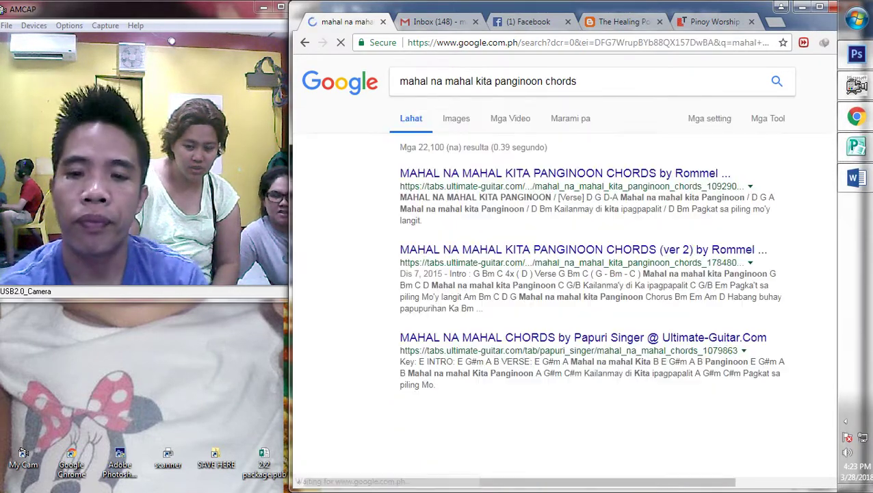
pyautogui.click(565, 173)
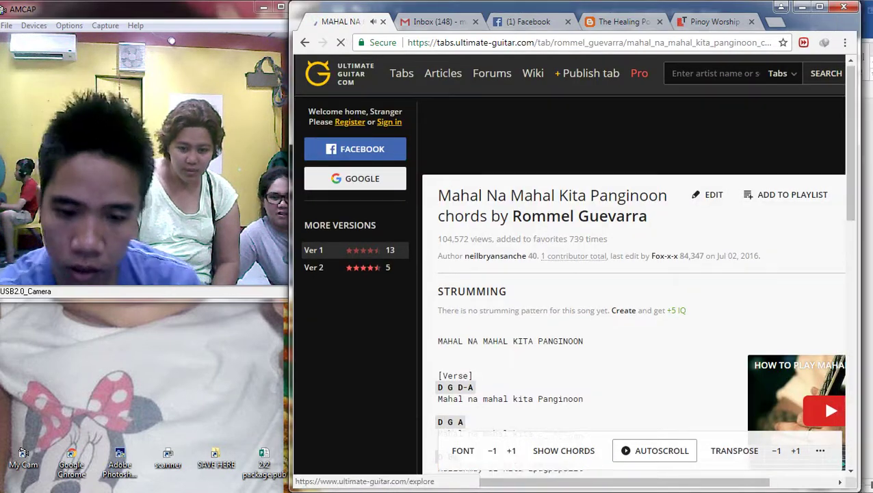
# Copy the whole MAHAL NA MAHAL KITA PANGINOON song, from its title through (Repeat), and return to the search results
pyautogui.scroll(-4, 450, 137)
pyautogui.moveTo(436, 87); pyautogui.dragTo(534, 265)
pyautogui.scroll(-3, 548, 275)
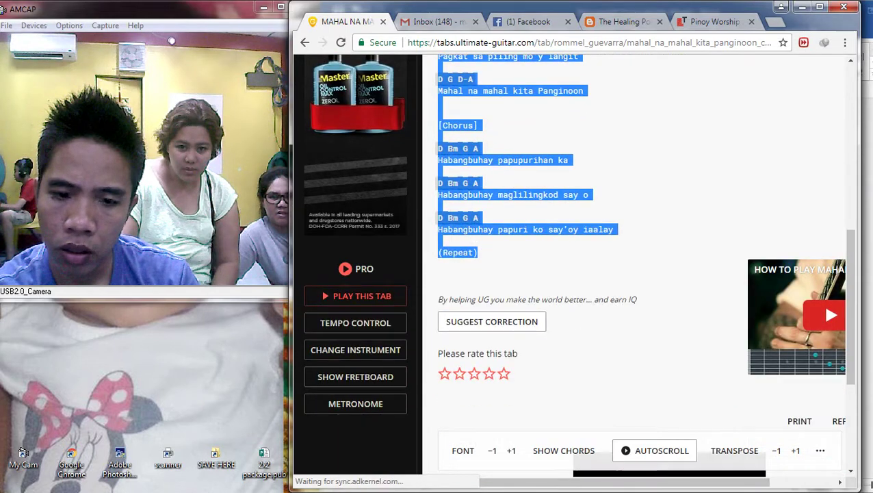
pyautogui.rightClick(496, 160)
pyautogui.press('Escape')
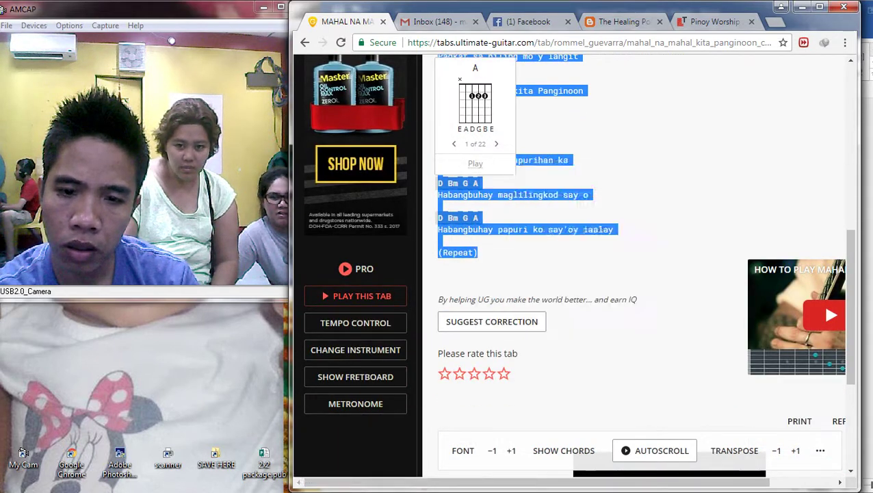
pyautogui.rightClick(517, 157)
pyautogui.click(549, 165)
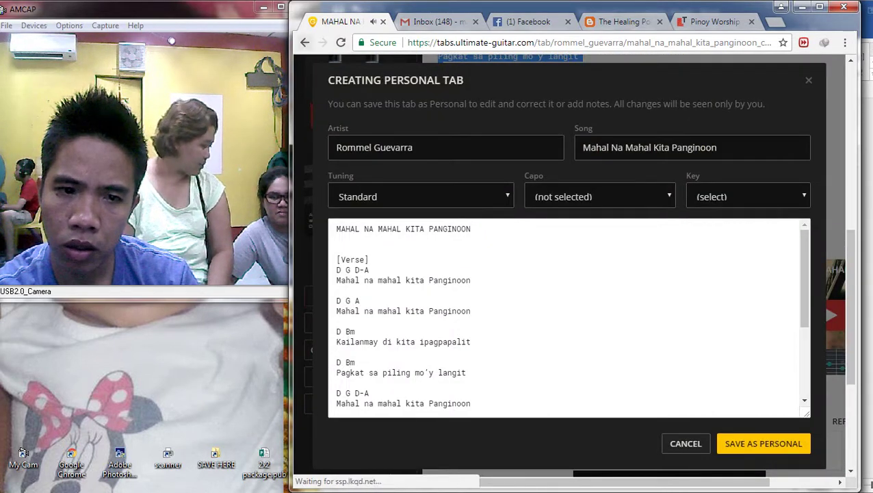
pyautogui.click(305, 42)
# Switch to the Word document and select all text in the Halina't Sama-Sama box on the second page
pyautogui.click(854, 178)
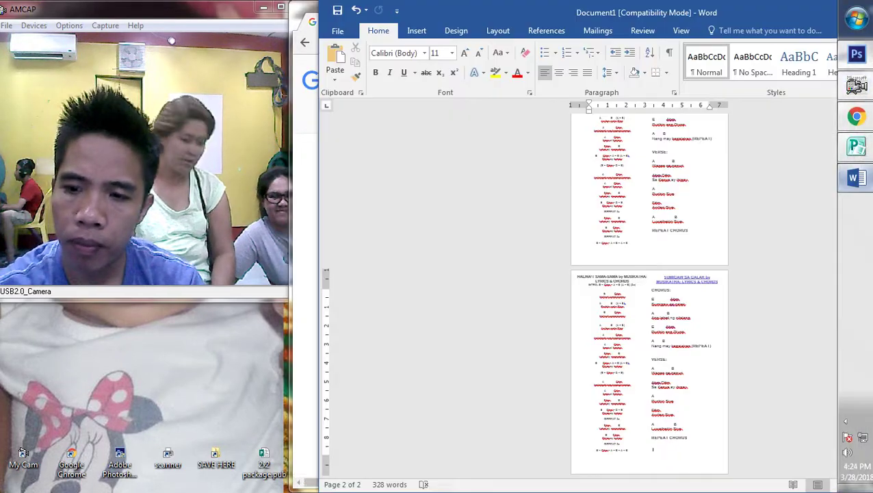
pyautogui.click(614, 313)
pyautogui.scroll(4, 614, 313)
pyautogui.scroll(-1, 613, 313)
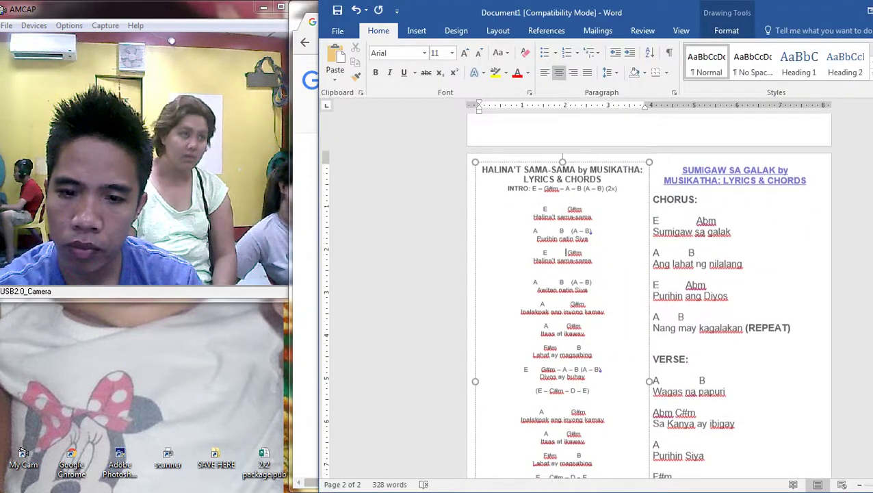
pyautogui.scroll(-5, 565, 253)
pyautogui.hotkey('ctrl', 'a')
# Try replacing the selected lyrics with the copied song as text only, and undo the paste
pyautogui.rightClick(564, 257)
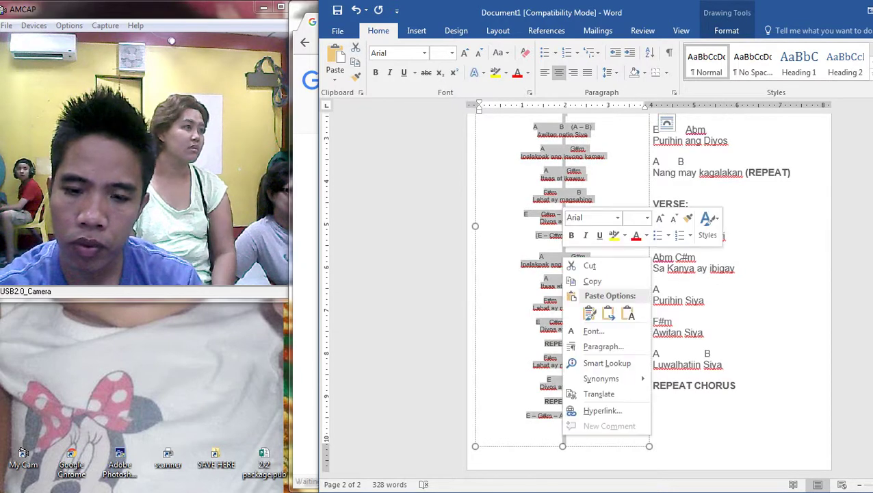
pyautogui.click(627, 313)
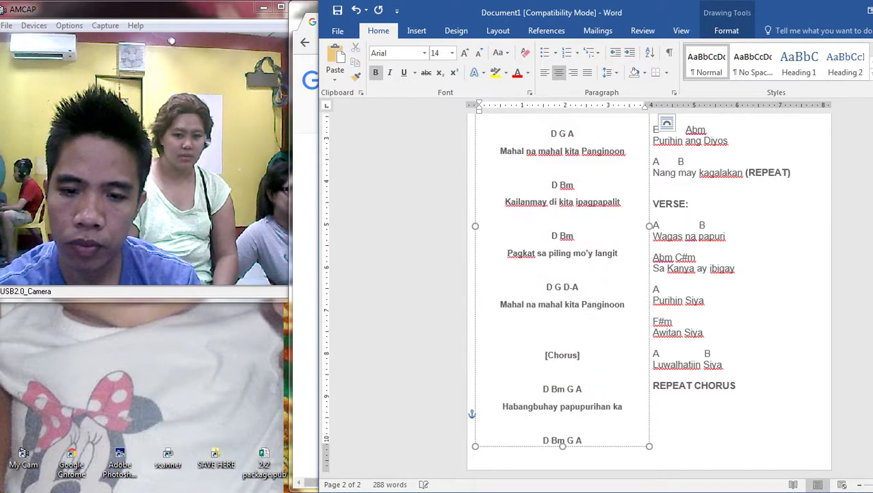
pyautogui.hotkey('ctrl', 'z')
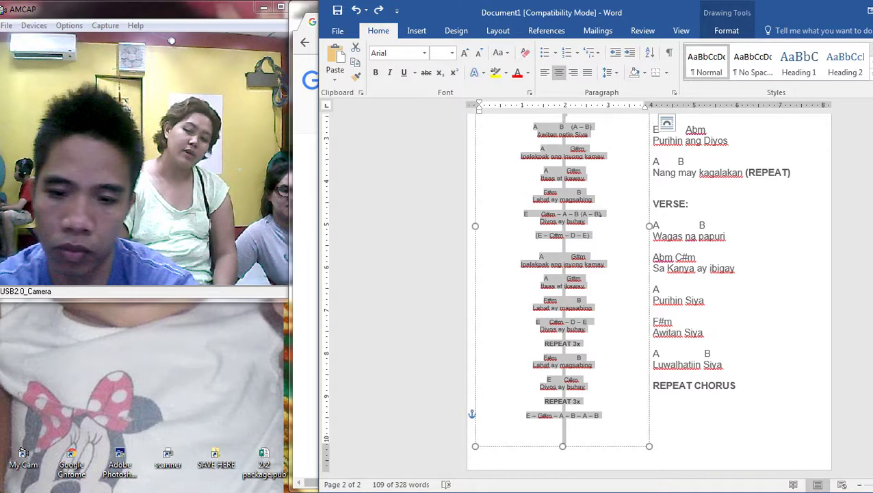
# Replace the selected lyrics with the copied song, keeping its source formatting, and center all of its lines
pyautogui.rightClick(595, 260)
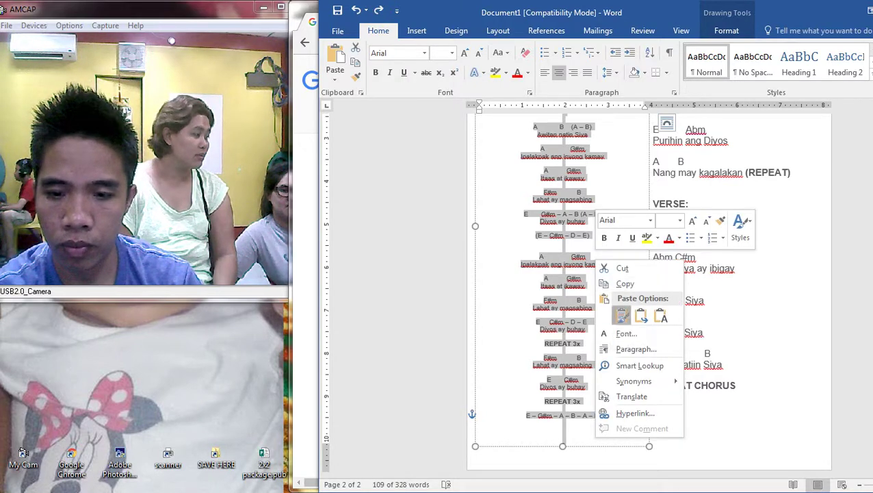
pyautogui.click(621, 314)
pyautogui.scroll(4, 650, 294)
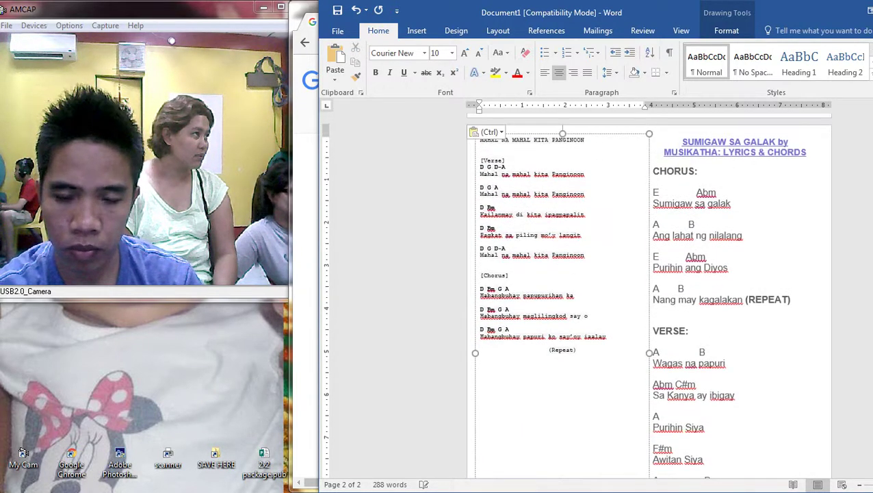
pyautogui.hotkey('ctrl', 'a')
pyautogui.hotkey('ctrl', 'e')
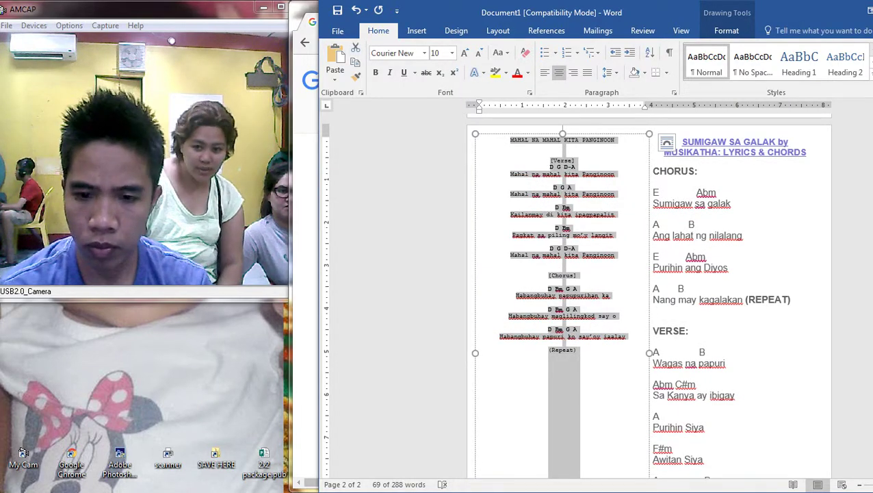
# Set the font size of the entire pasted song to 15
pyautogui.hotkey('ctrl', ']')
pyautogui.hotkey('ctrl', ']')
pyautogui.hotkey('ctrl', ']')
pyautogui.hotkey('ctrl', ']')
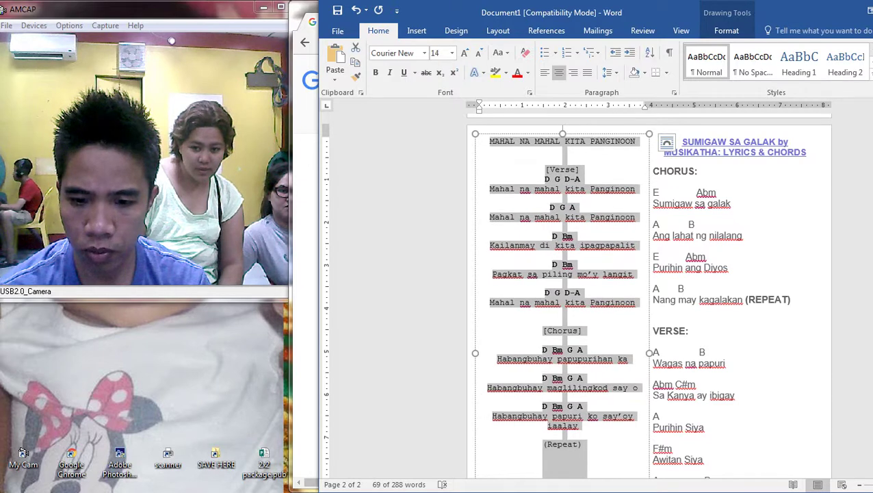
pyautogui.hotkey('ctrl', ']')
pyautogui.hotkey('ctrl', ']')
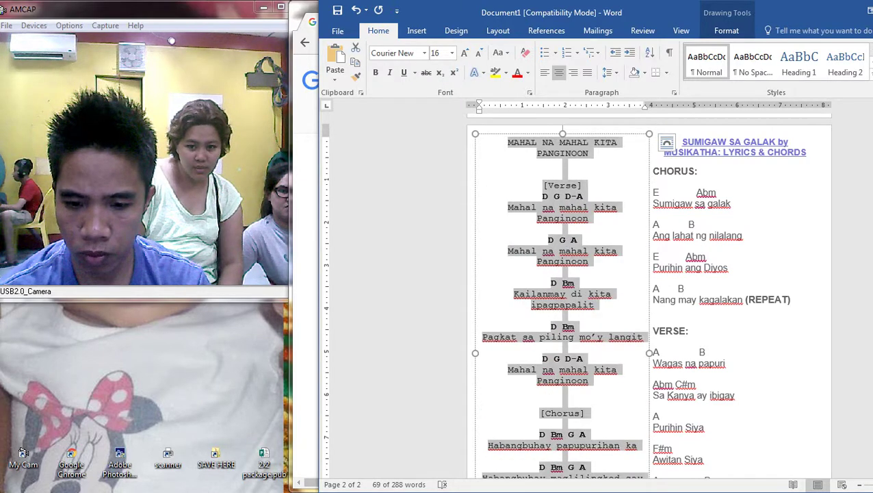
pyautogui.hotkey('ctrl', '[')
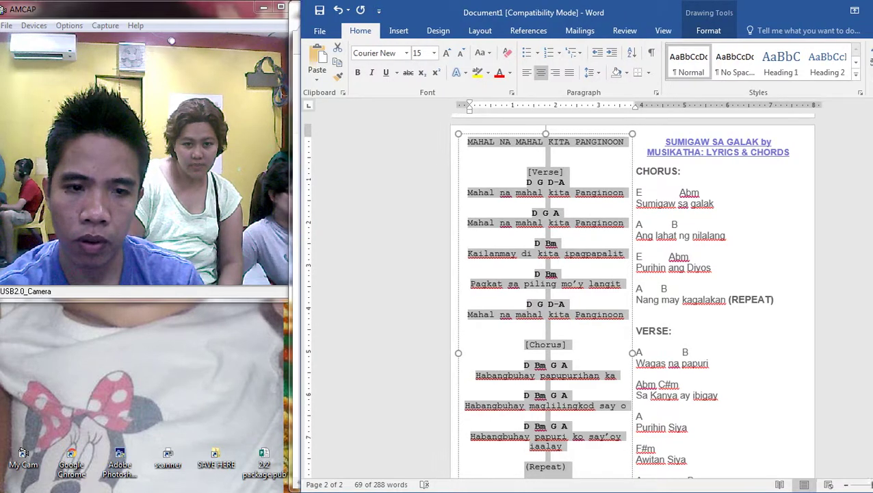
# Make only the MAHAL NA MAHAL KITA PANGINOON title bold, undoing the bold applied to the whole song
pyautogui.hotkey('ctrl', 'b')
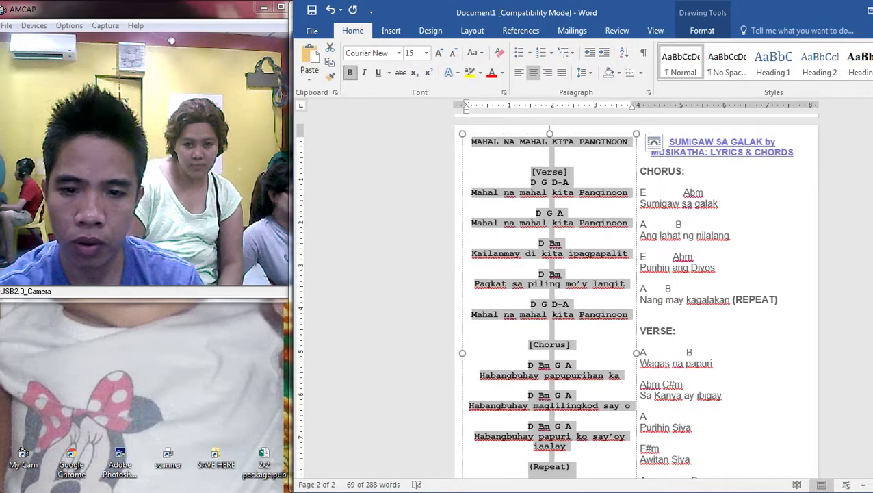
pyautogui.hotkey('ctrl', 'z')
pyautogui.tripleClick(494, 141)
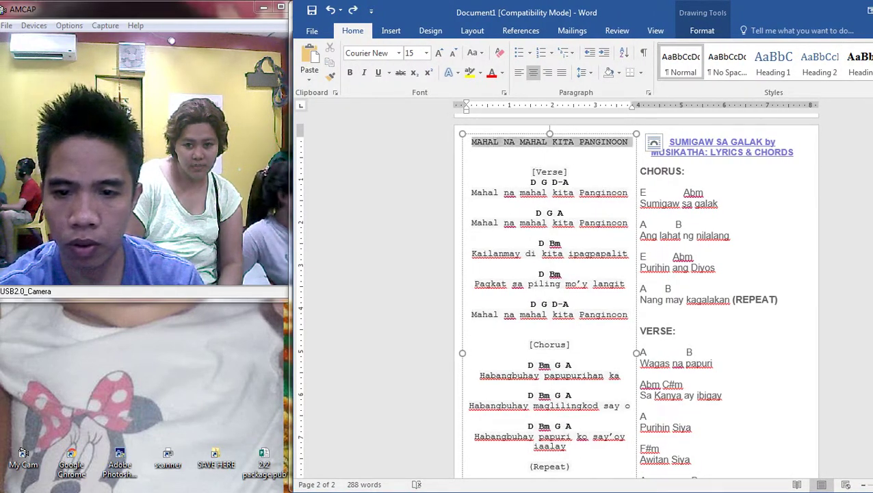
pyautogui.click(448, 226)
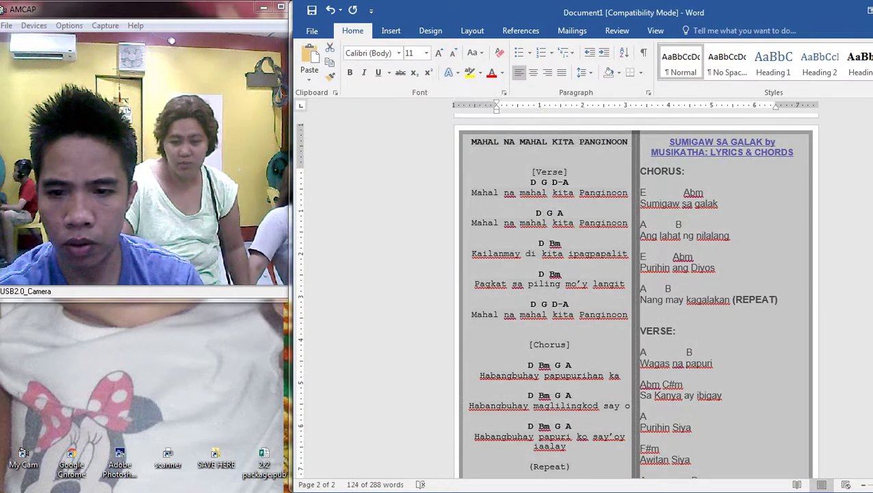
# Insert a blank line above the MAHAL NA MAHAL KITA PANGINOON title in its text box
pyautogui.click(807, 274)
pyautogui.scroll(-3, 637, 294)
pyautogui.scroll(5, 636, 294)
pyautogui.click(549, 209)
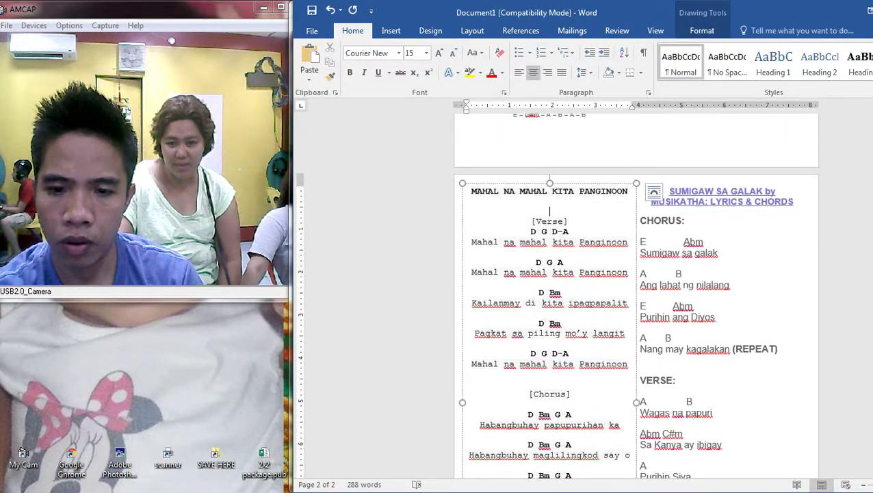
pyautogui.scroll(-3, 549, 209)
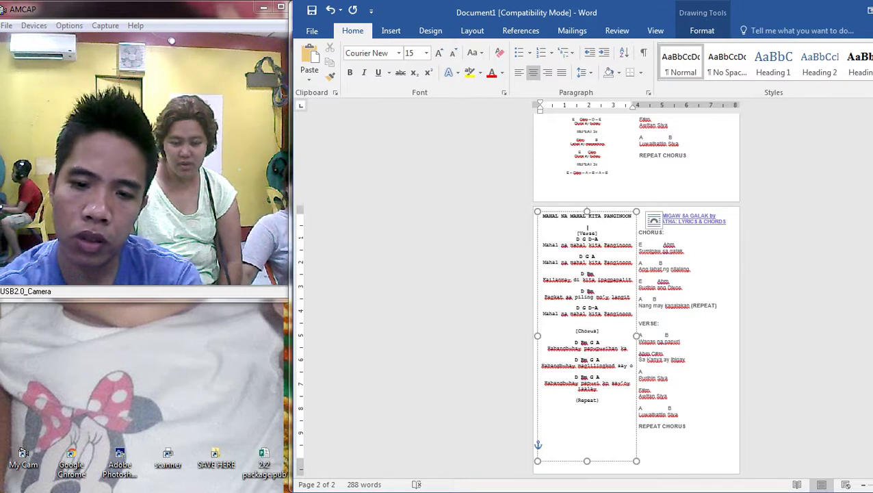
pyautogui.click(544, 216)
pyautogui.press('Return')
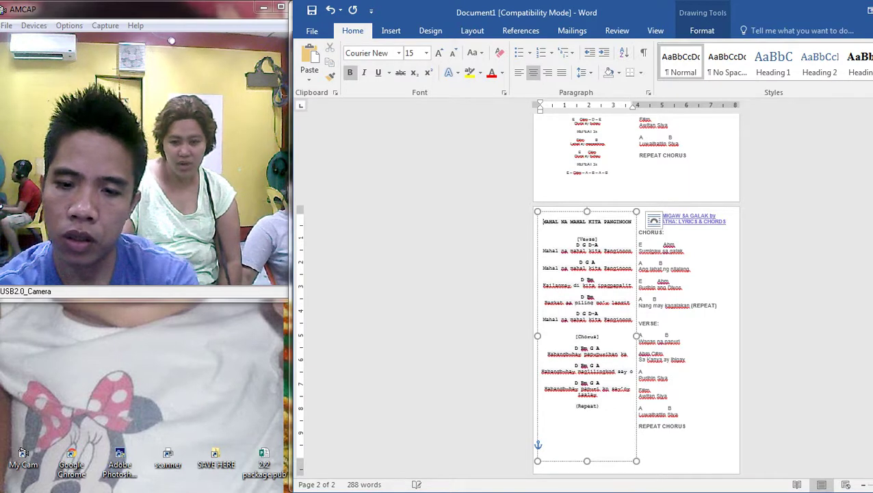
# Change the font of all text in the MAHAL NA MAHAL KITA PANGINOON box to Arial and check the page
pyautogui.click(587, 166)
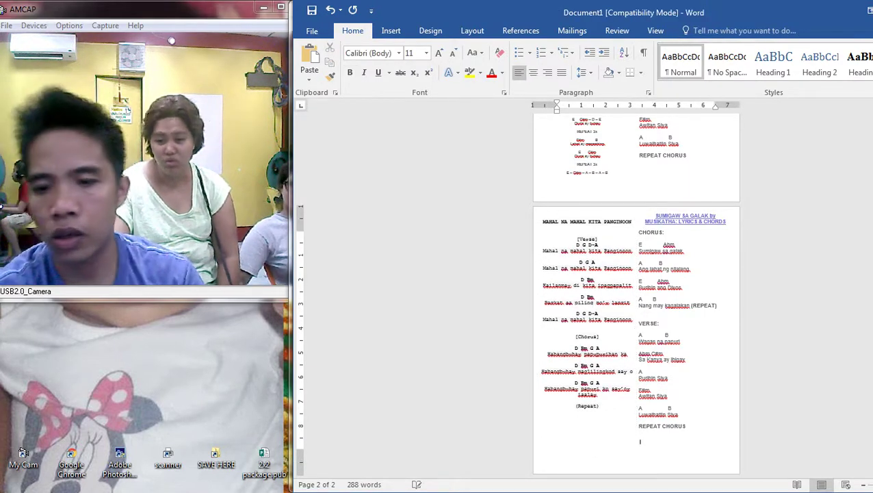
pyautogui.hotkey('ctrl', 'a')
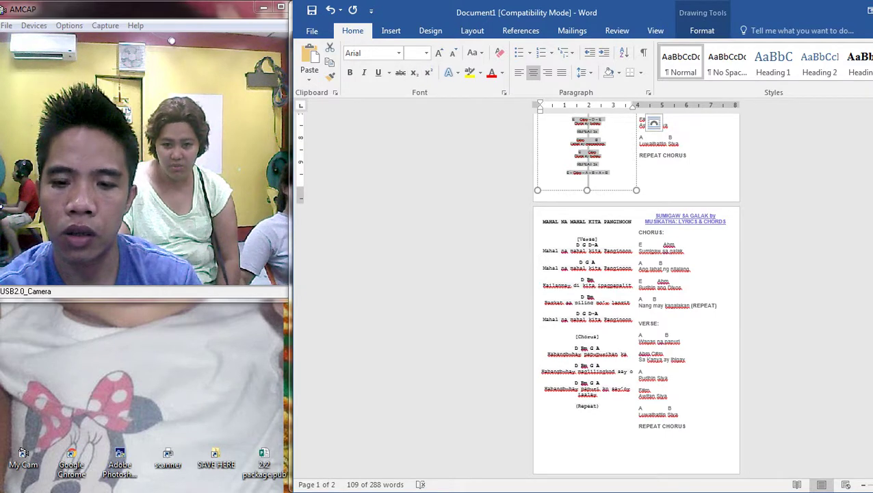
pyautogui.click(586, 308)
pyautogui.hotkey('ctrl', 'a')
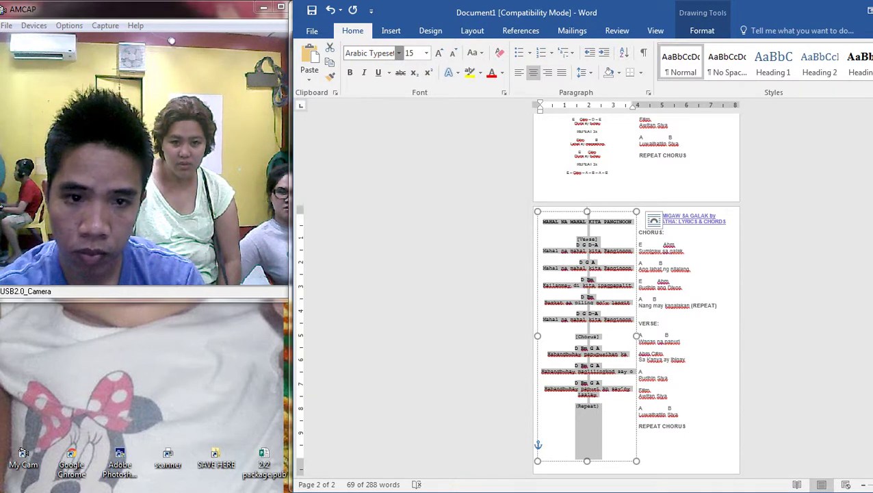
pyautogui.click(399, 52)
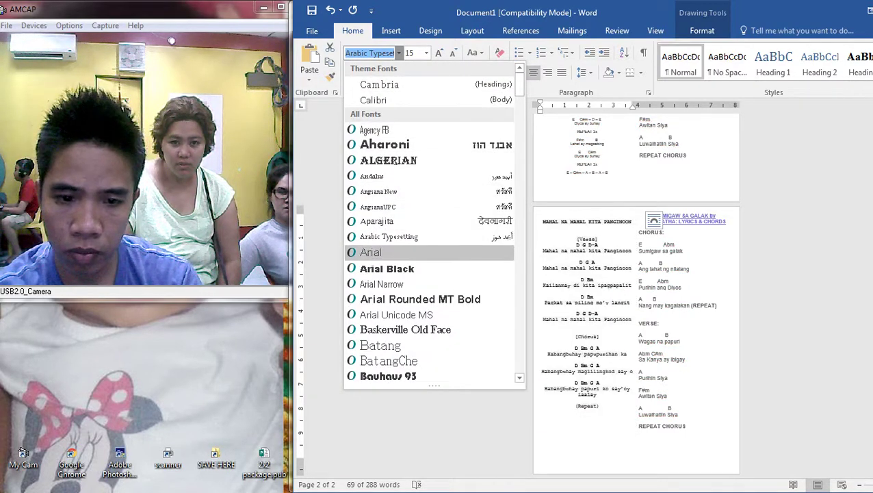
pyautogui.click(383, 252)
pyautogui.click(640, 441)
pyautogui.scroll(5, 640, 441)
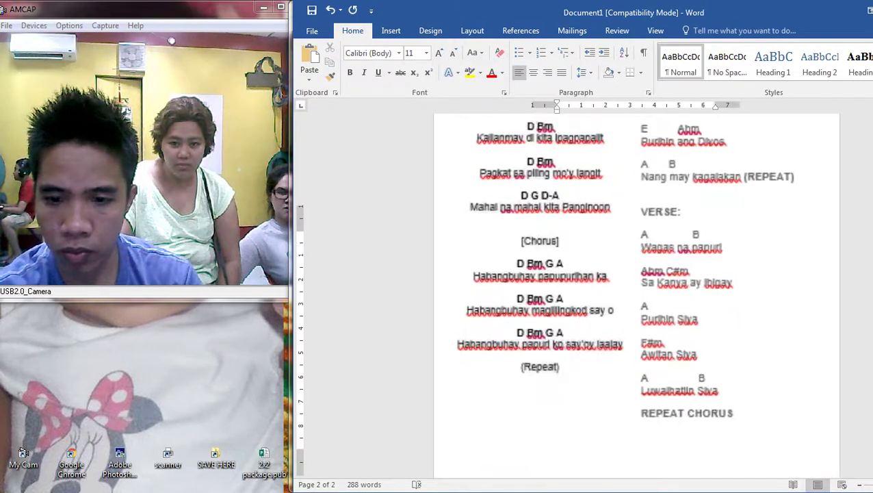
pyautogui.scroll(4, 640, 441)
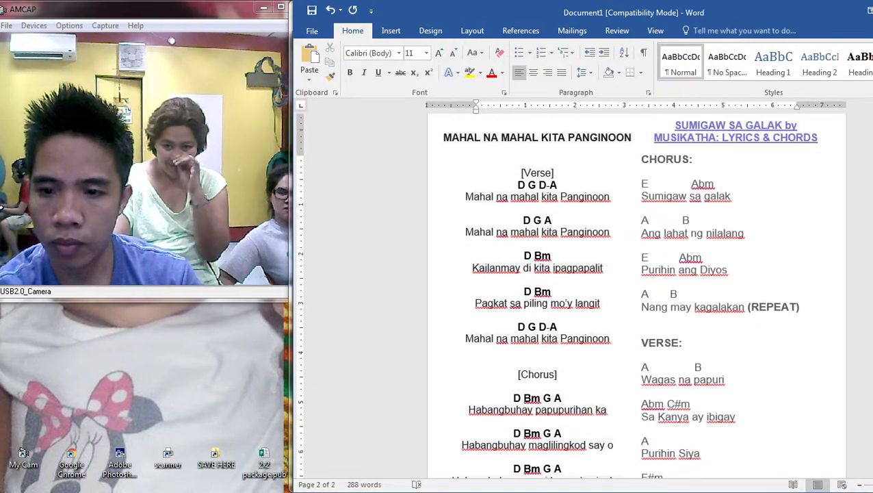
# Switch to Chrome and search Google for "kami'y katagpuin chords"
pyautogui.click(691, 220)
pyautogui.hotkey('ctrl', 'a')
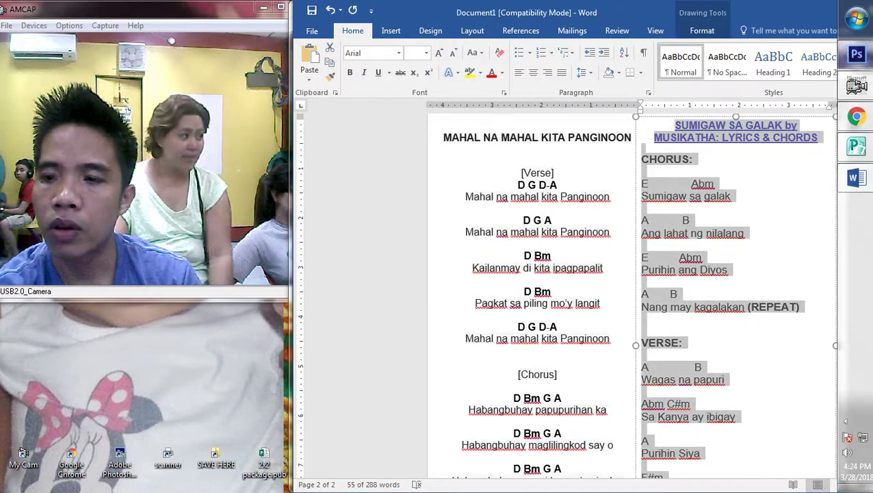
pyautogui.click(857, 116)
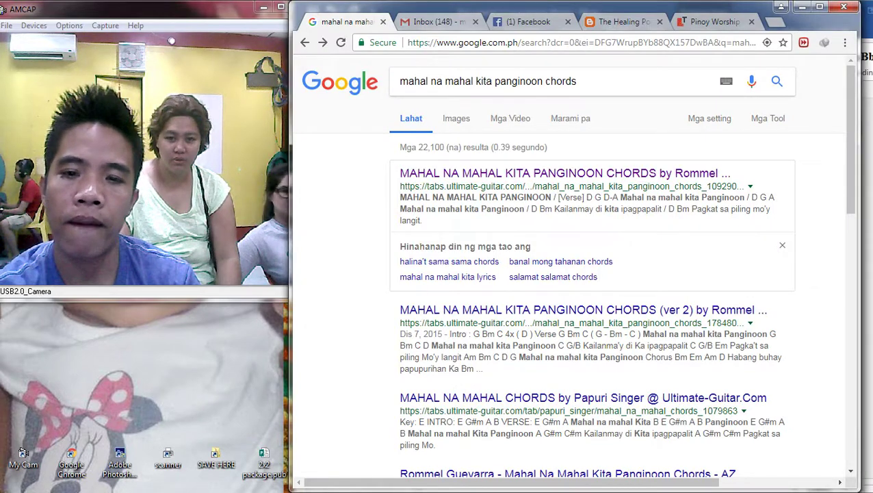
pyautogui.tripleClick(520, 81)
pyautogui.write('kami ka')
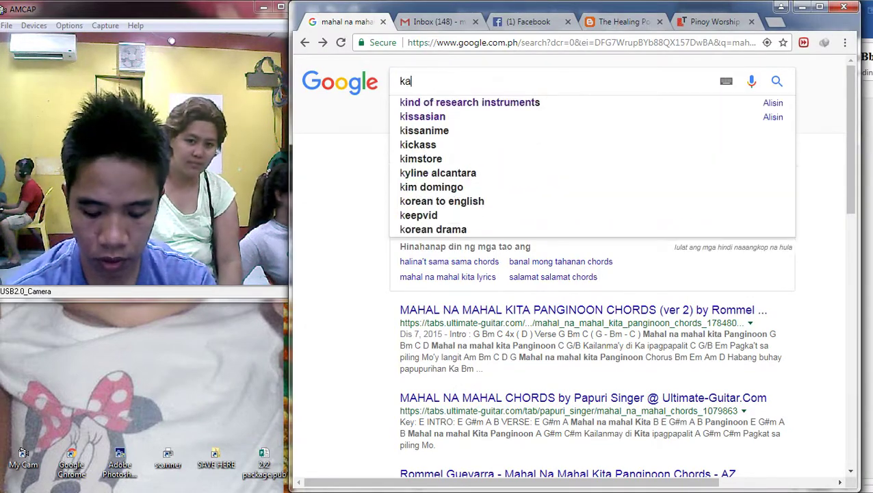
pyautogui.press('Down')
pyautogui.press('Down')
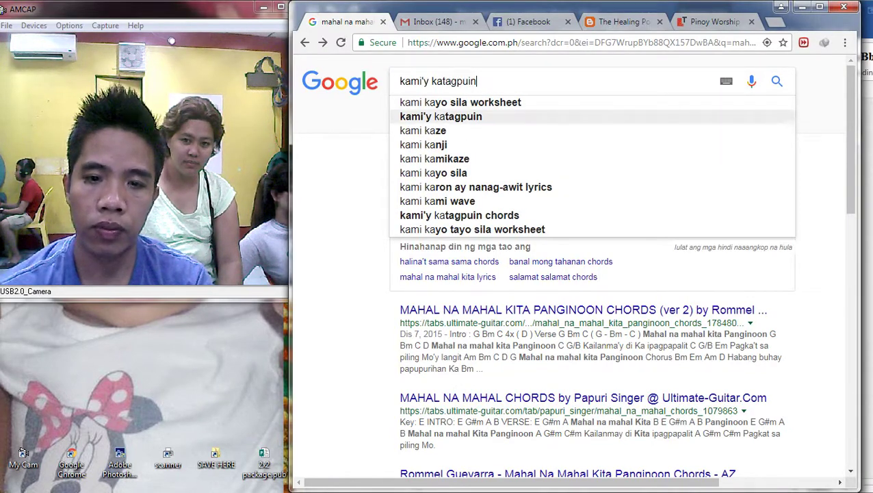
pyautogui.press('Down')
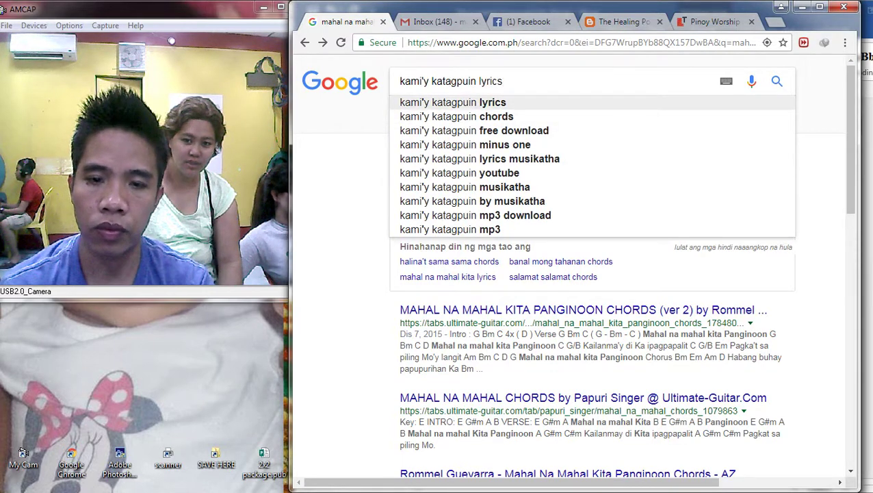
pyautogui.press('Up')
pyautogui.press('Up')
pyautogui.press('Down')
pyautogui.press('Down')
pyautogui.press('Down')
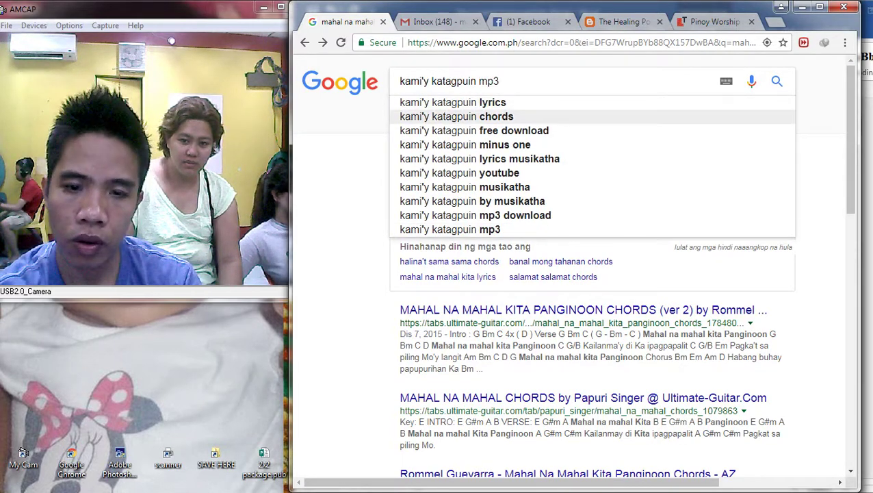
pyautogui.press('Return')
# Open the Ultimate-Guitar result by Musikatha and copy the whole song from [Verse] through "Dakila ang 'yong ngalan"
pyautogui.click(547, 174)
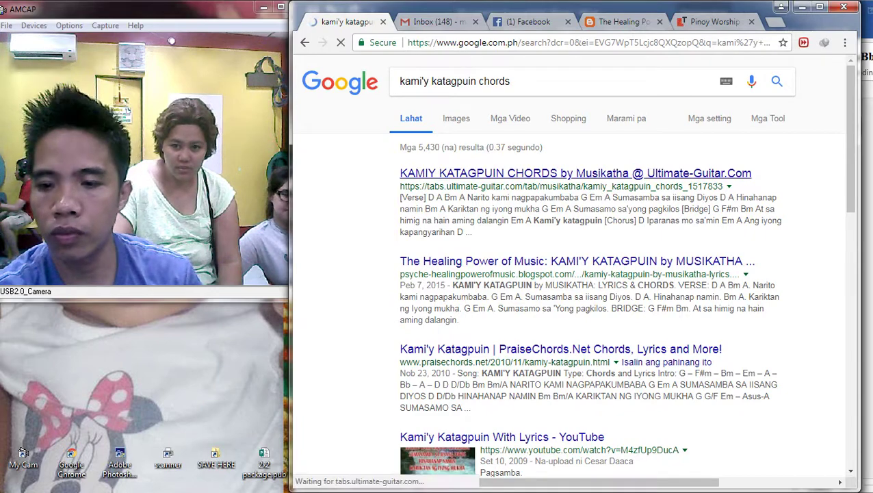
pyautogui.scroll(-2, 547, 174)
pyautogui.scroll(-1, 633, 264)
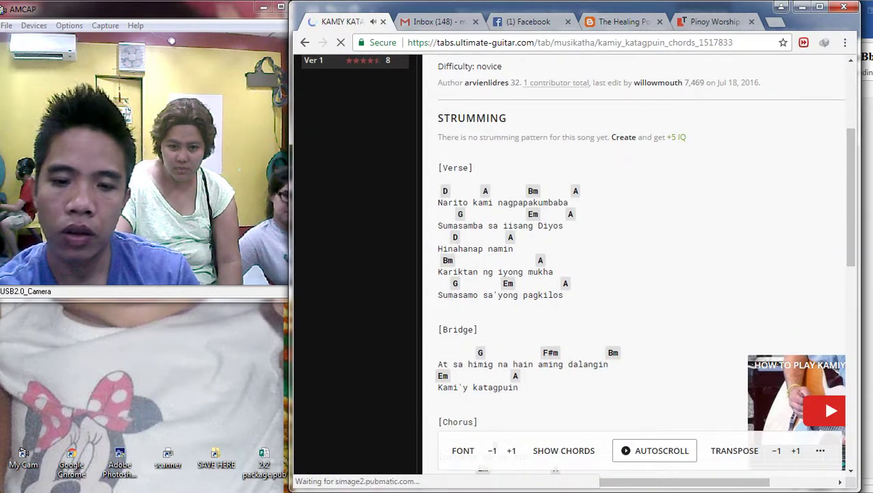
pyautogui.scroll(1, 488, 172)
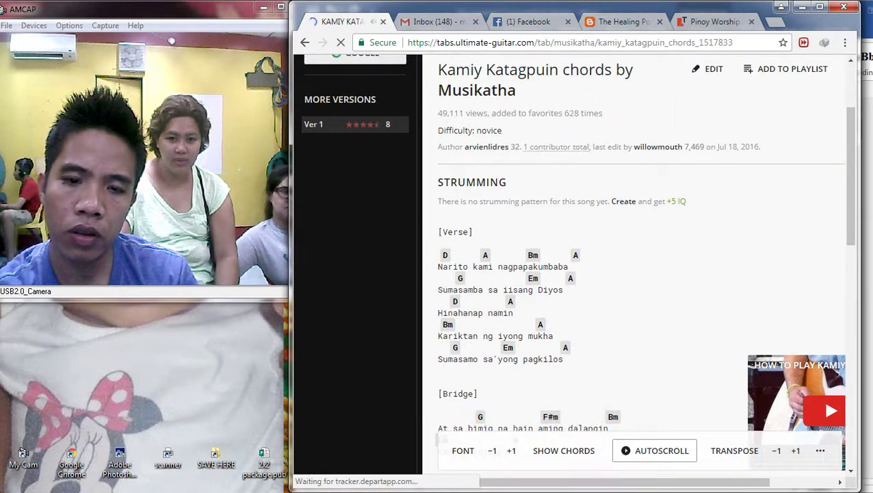
pyautogui.moveTo(437, 231); pyautogui.dragTo(555, 195)
pyautogui.scroll(-2, 533, 321)
pyautogui.rightClick(492, 135)
pyautogui.click(524, 144)
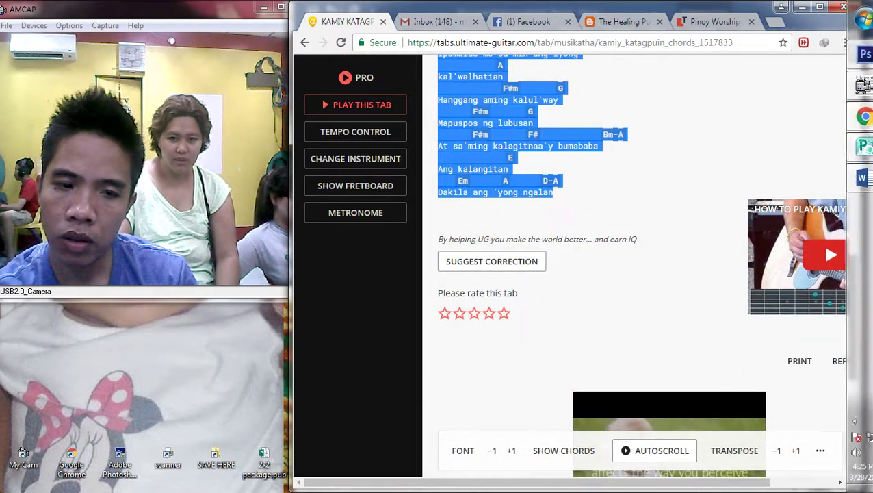
# Switch to Word and replace the lyrics below the SUMIGAW SA GALAK title with the copied song, redoing the paste to keep its web formatting
pyautogui.click(855, 147)
pyautogui.click(854, 178)
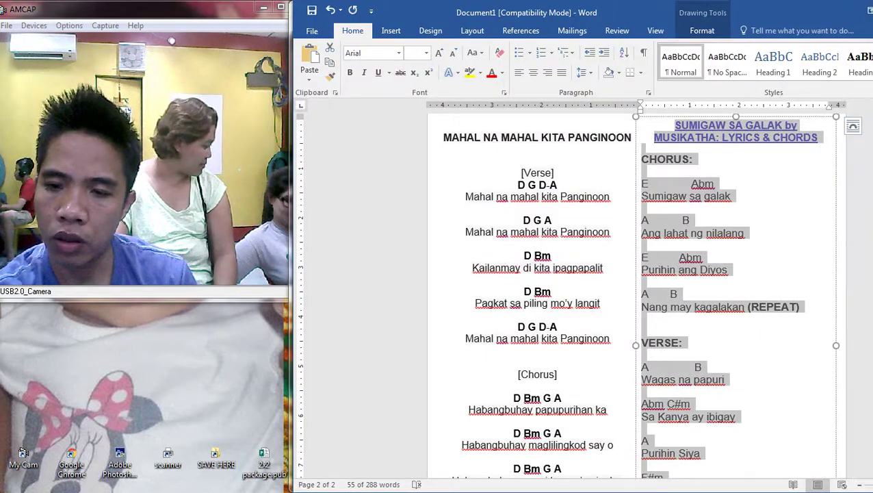
pyautogui.click(645, 171)
pyautogui.moveTo(643, 159); pyautogui.dragTo(742, 375)
pyautogui.scroll(5, 739, 362)
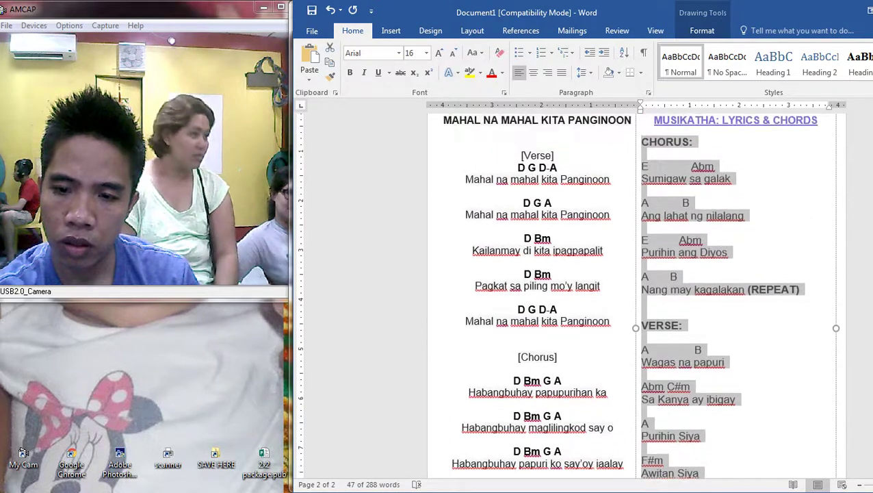
pyautogui.rightClick(682, 175)
pyautogui.click(748, 232)
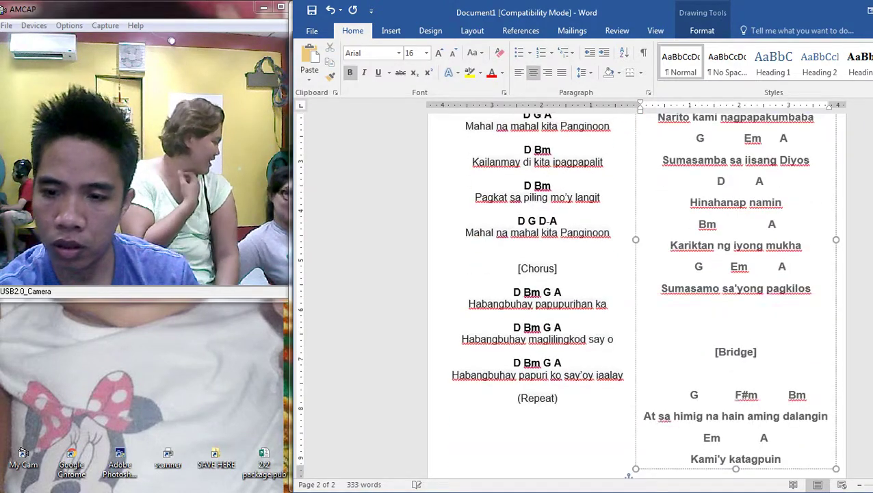
pyautogui.scroll(2, 746, 232)
pyautogui.hotkey('ctrl', 'z')
pyautogui.hotkey('ctrl', 'v')
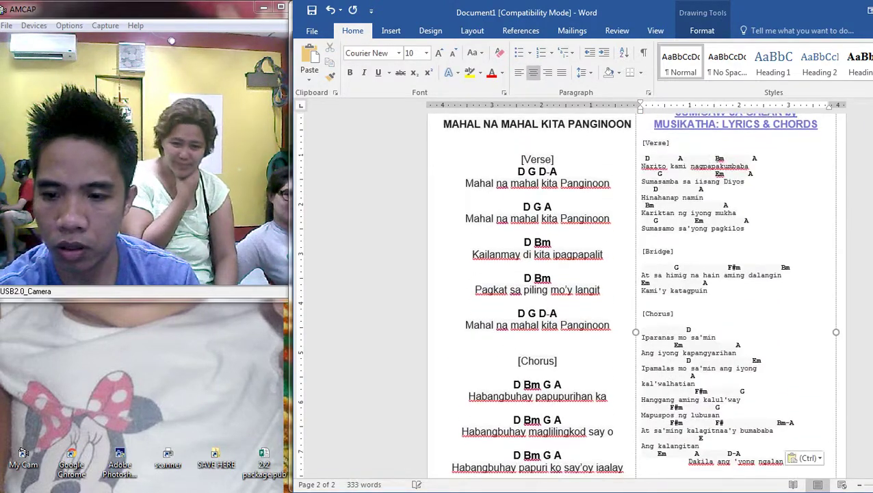
pyautogui.scroll(-2, 738, 295)
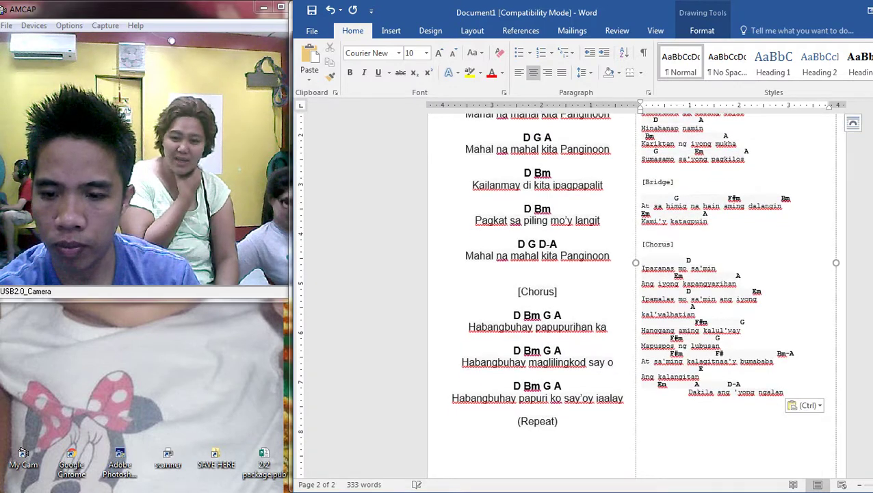
# Set all the newly pasted lyrics and chords below the SUMIGAW SA GALAK title to Arial at size 12
pyautogui.moveTo(785, 392); pyautogui.dragTo(643, 209)
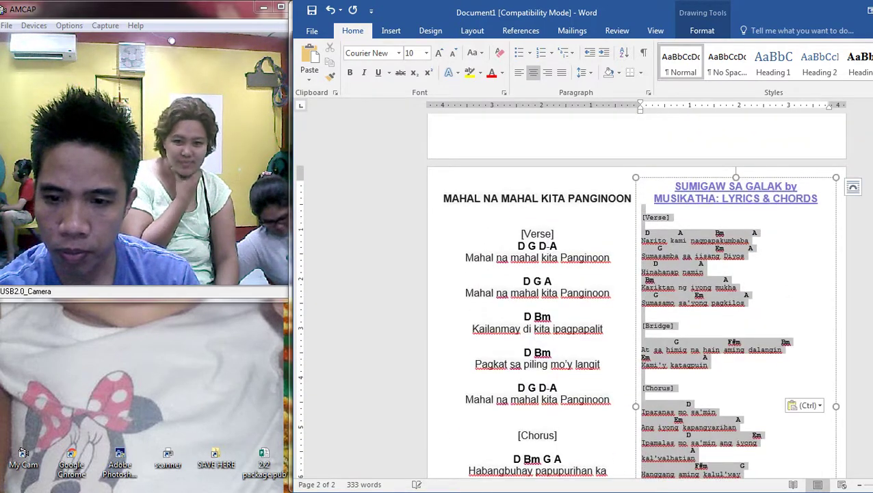
pyautogui.click(398, 52)
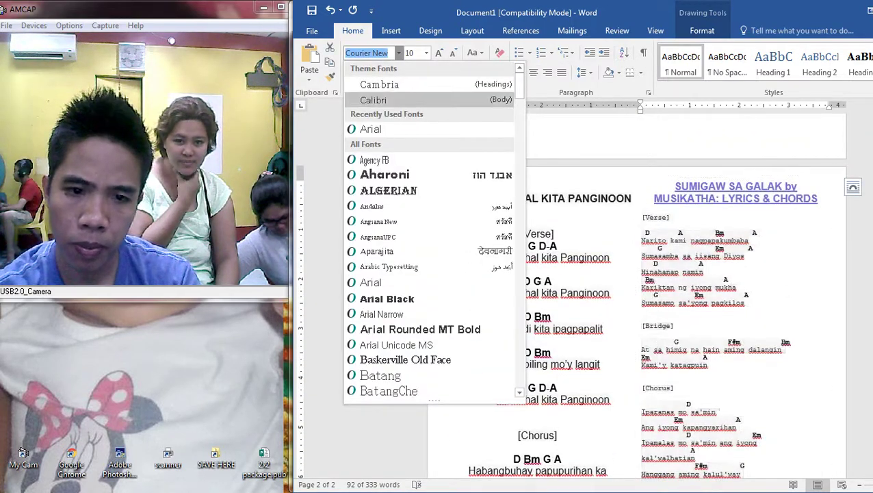
pyautogui.click(366, 137)
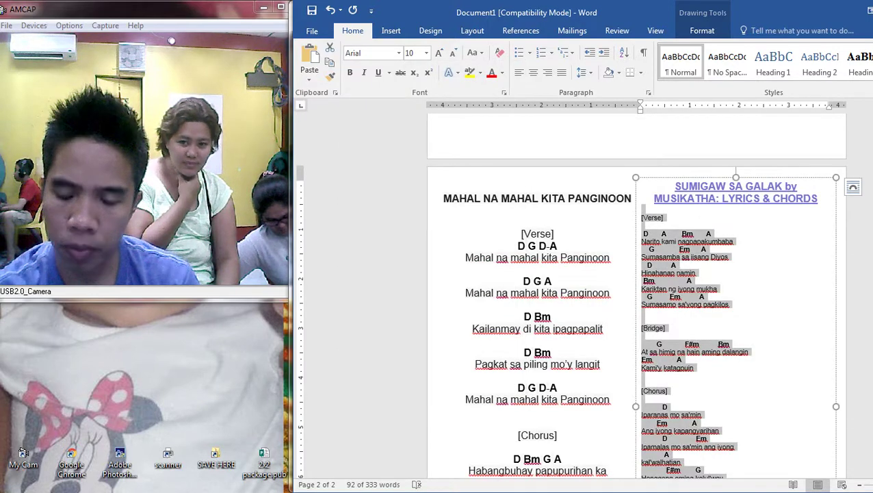
pyautogui.hotkey('ctrl', 'shift', '.')
pyautogui.hotkey('ctrl', 'shift', '.')
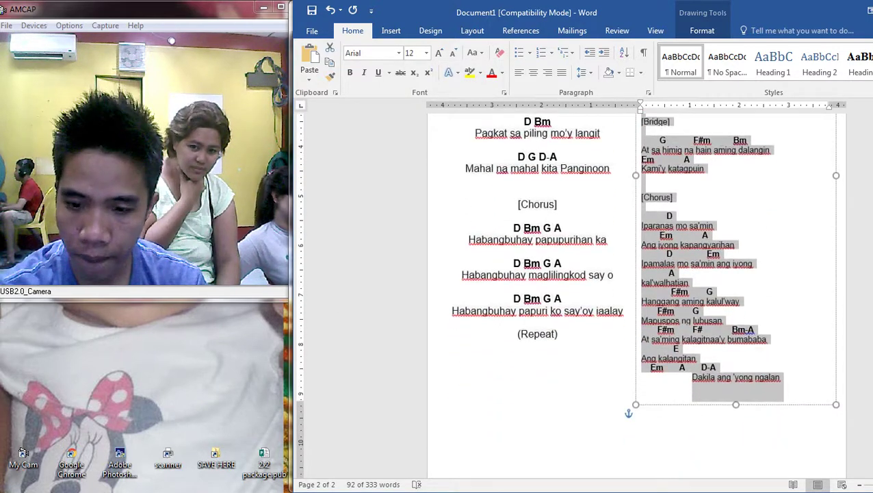
pyautogui.hotkey('ctrl', '[')
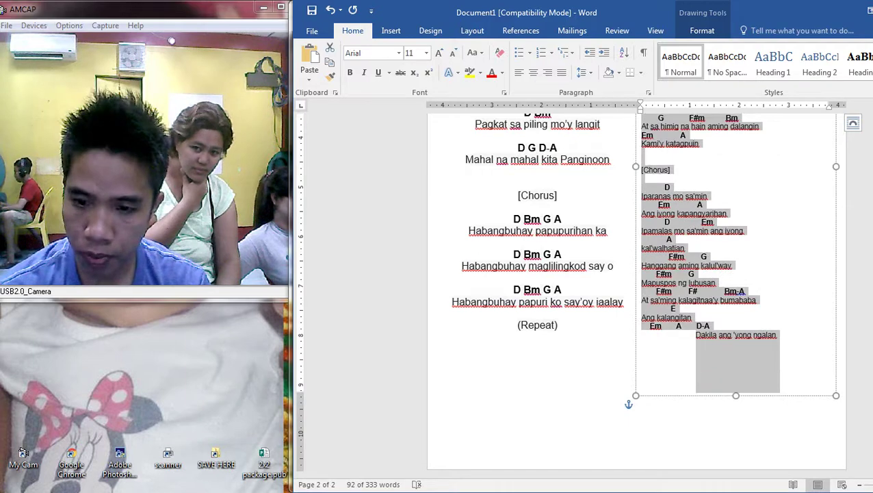
pyautogui.hotkey('ctrl', 'shift', '.')
pyautogui.click(645, 404)
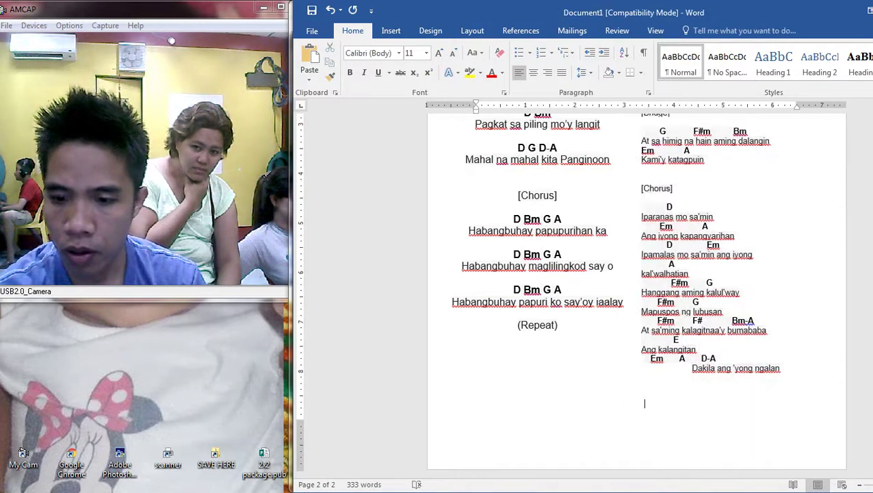
# Left-align the last lyric line, "Dakila ang 'yong ngalan", with the rest of the song
pyautogui.moveTo(781, 369); pyautogui.dragTo(690, 368)
pyautogui.click(690, 368)
pyautogui.press('BackSpace')
pyautogui.scroll(7, 636, 296)
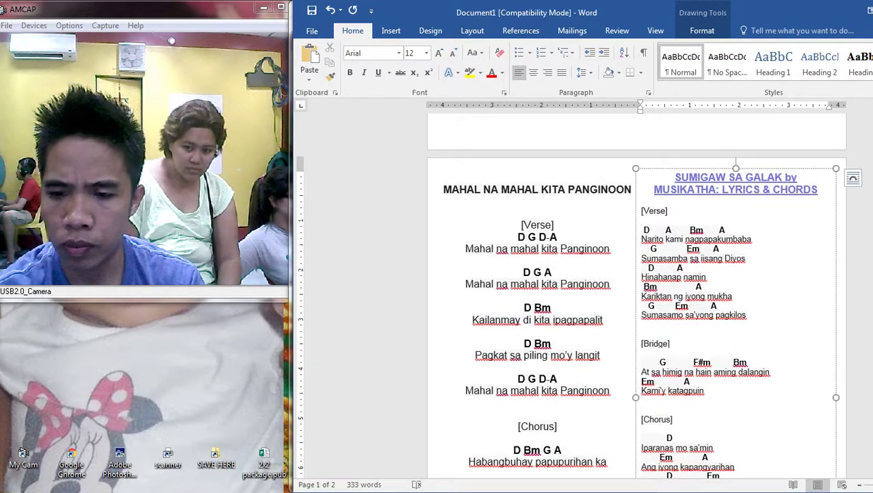
# Switch to Chrome and copy the song name "Kamiy Katagpuin" from the page heading
pyautogui.hotkey('alt', 'Tab')
pyautogui.scroll(10, 574, 267)
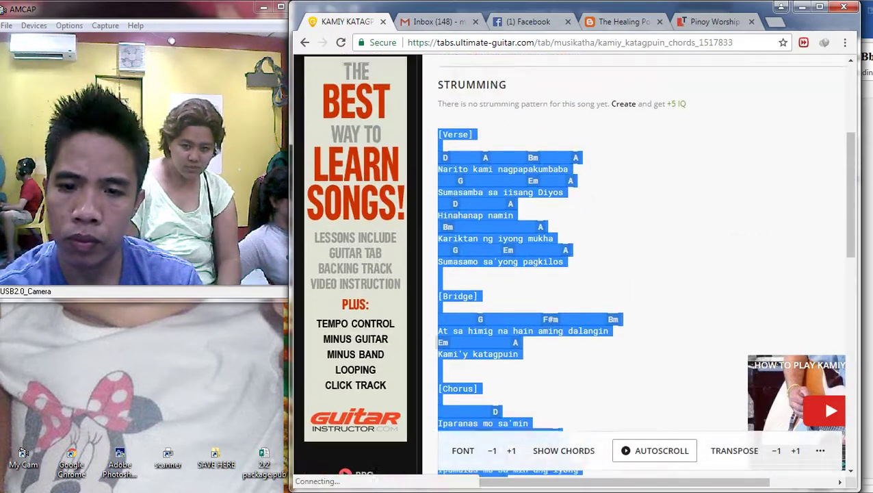
pyautogui.scroll(3, 575, 267)
pyautogui.scroll(-8, 575, 266)
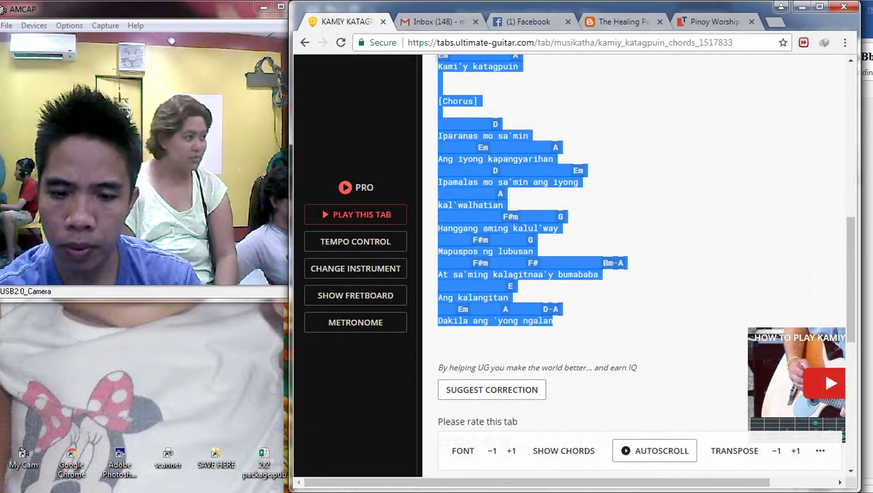
pyautogui.scroll(12, 575, 267)
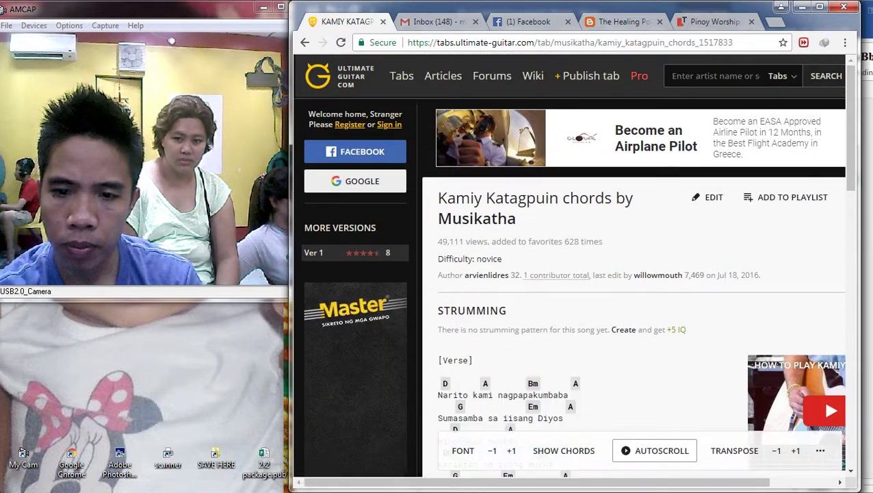
pyautogui.moveTo(481, 198); pyautogui.dragTo(633, 198)
pyautogui.click(633, 198)
pyautogui.moveTo(438, 198); pyautogui.dragTo(558, 197)
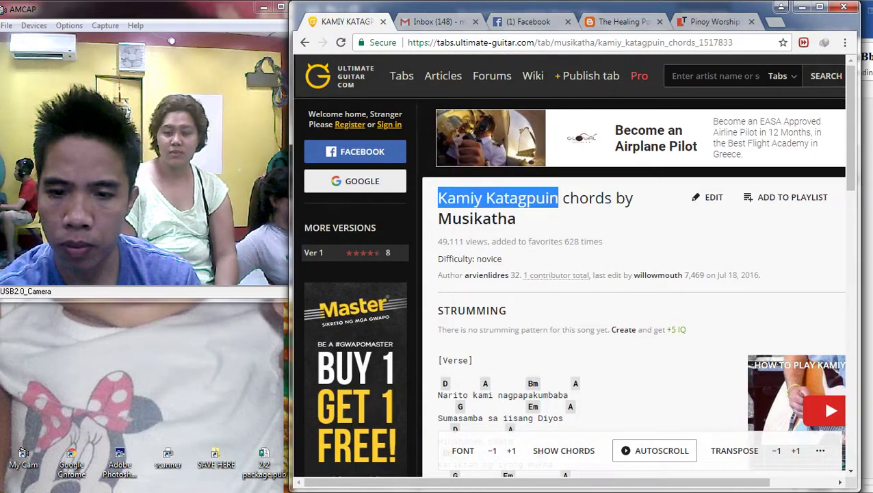
# In Word, replace the SUMIGAW SA GALAK title with "Kamiy Katagpuin" as plain text, delete the leftover S letters, and insert a blank line above it
pyautogui.click(857, 177)
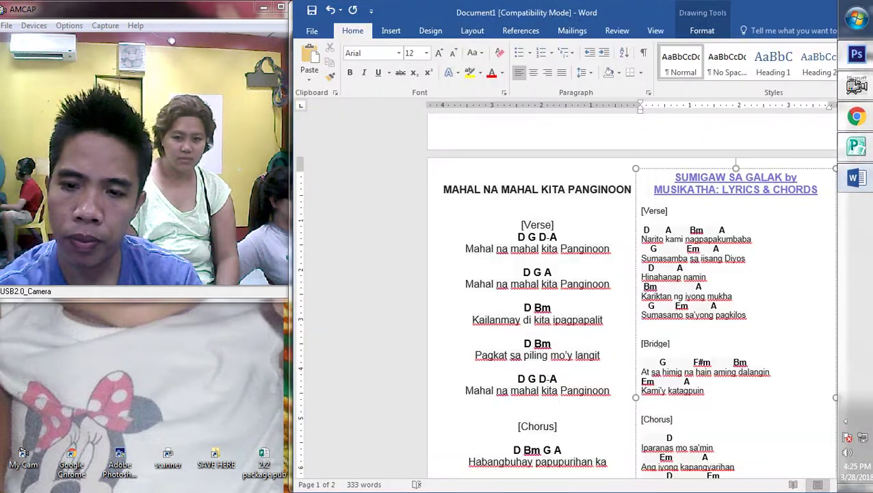
pyautogui.moveTo(811, 189); pyautogui.dragTo(681, 177)
pyautogui.rightClick(693, 180)
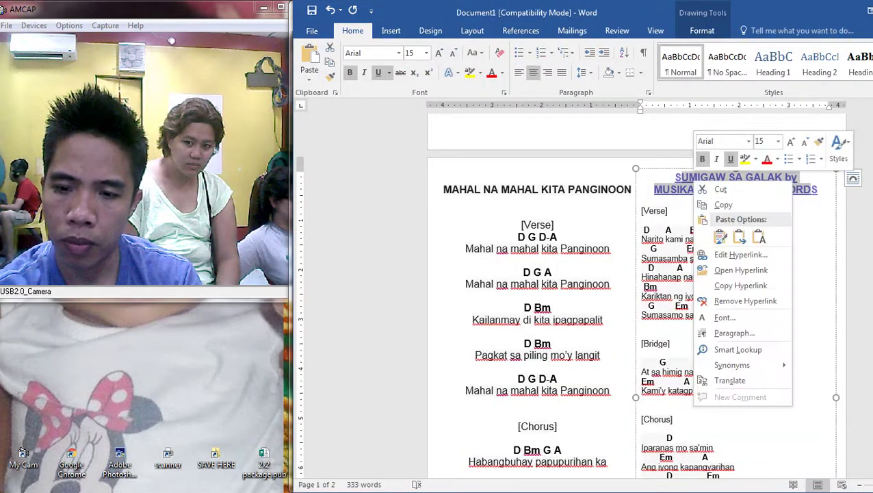
pyautogui.click(758, 237)
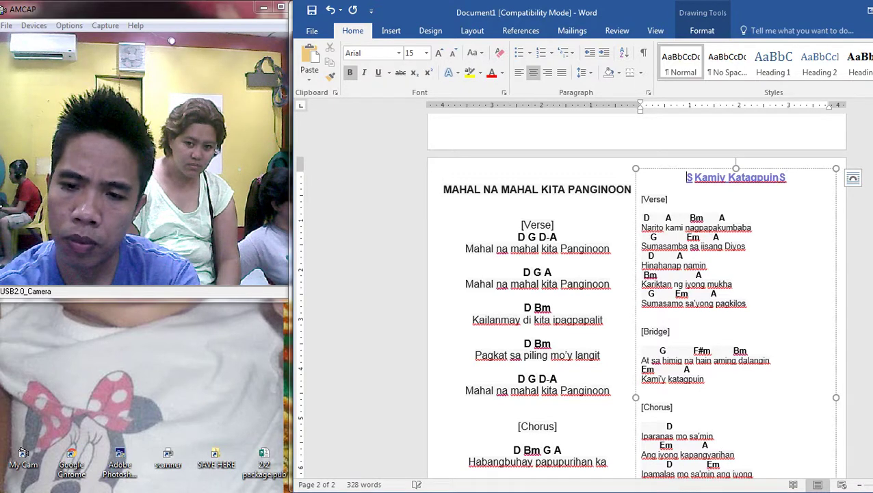
pyautogui.press('Delete')
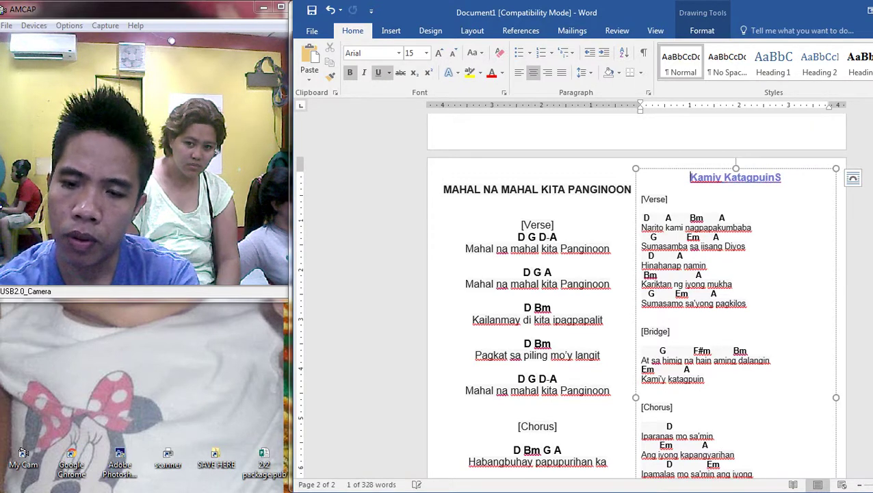
pyautogui.press('Return')
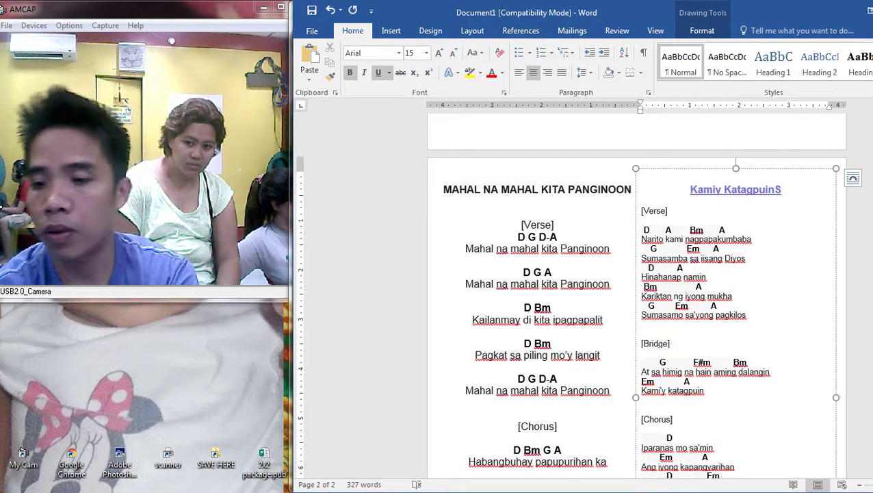
pyautogui.click(641, 220)
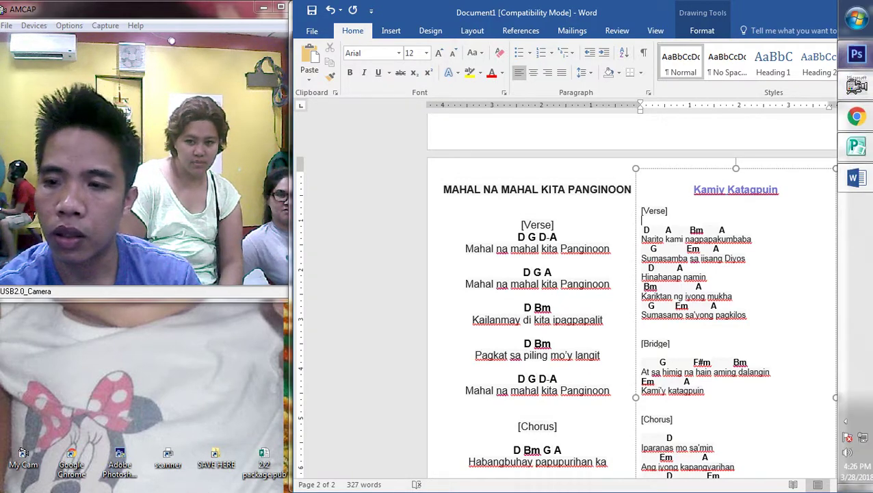
# Convert the Kamiy Katagpuin title to all uppercase letters
pyautogui.click(855, 118)
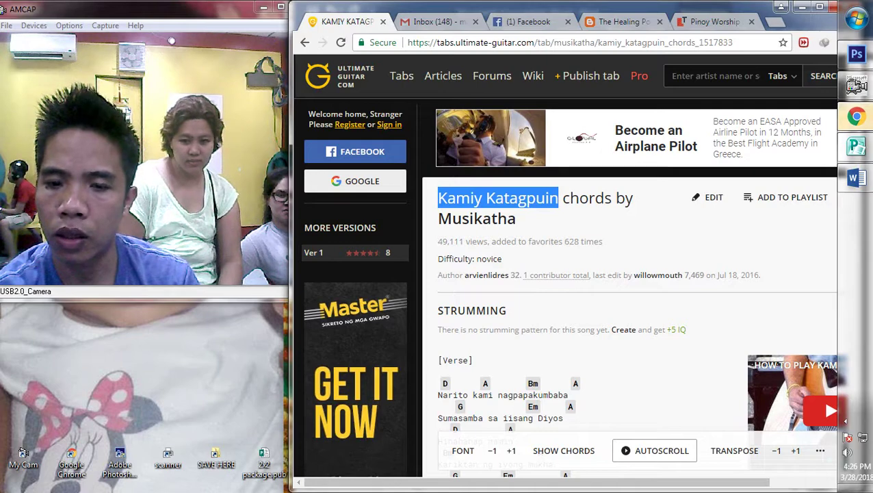
pyautogui.click(855, 118)
pyautogui.moveTo(783, 190); pyautogui.dragTo(660, 179)
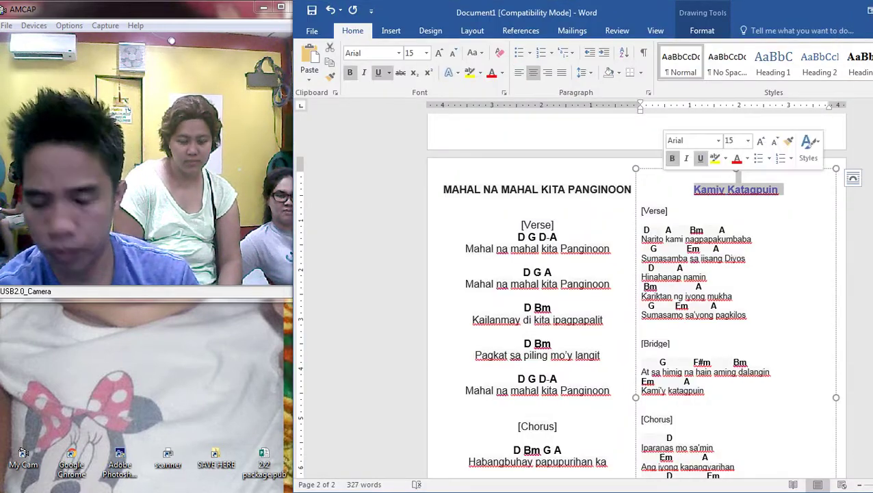
pyautogui.hotkey('shift', 'F3')
pyautogui.click(753, 238)
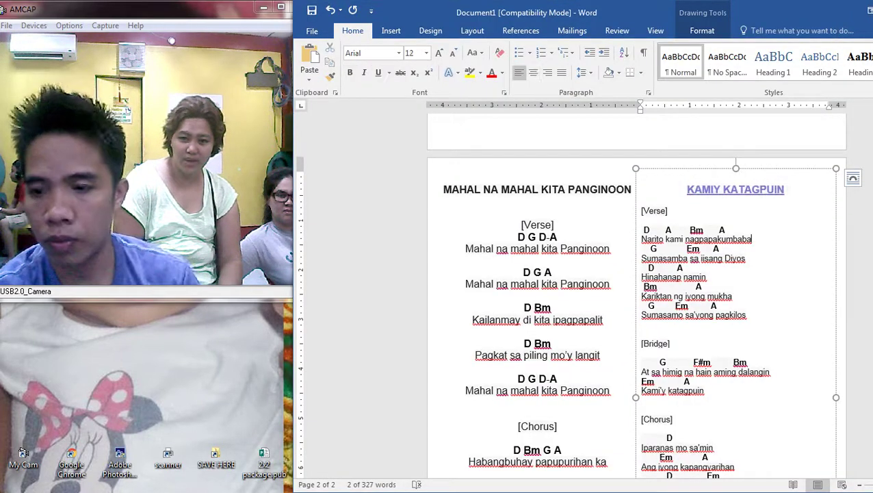
# Set the font color of all text in the KAMIY KATAGPUIN text box to black
pyautogui.click(547, 125)
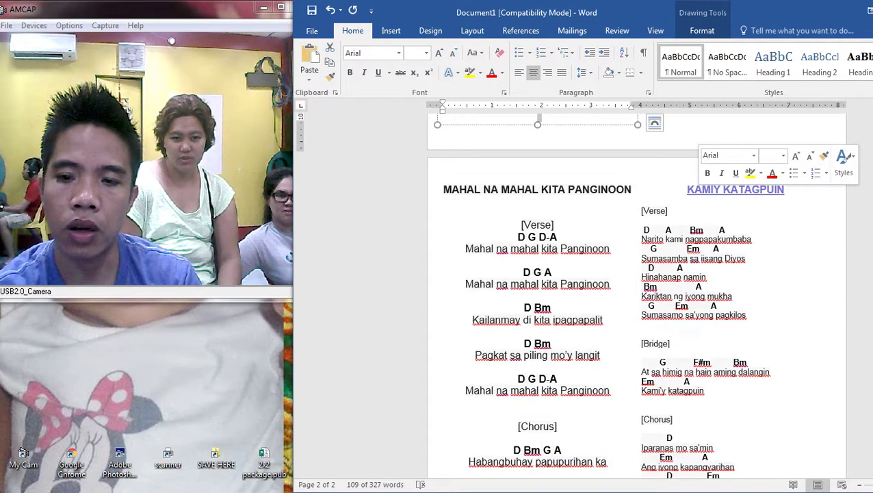
pyautogui.click(695, 210)
pyautogui.hotkey('ctrl', 'a')
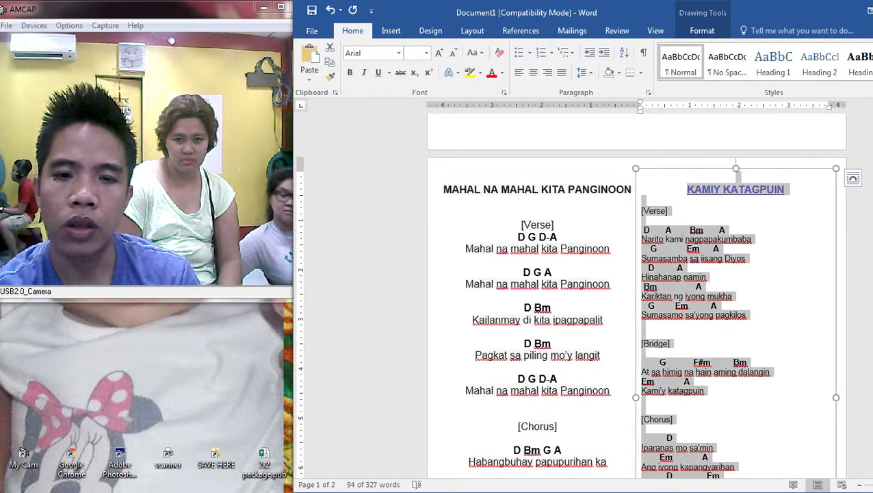
pyautogui.click(501, 72)
pyautogui.click(523, 88)
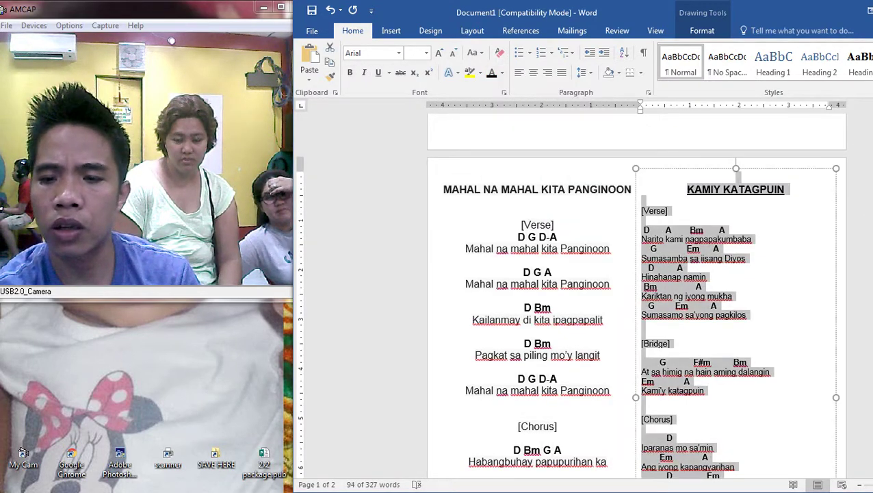
# Set the font color of all text in the first page's SUMIGAW SA GALAK text box to black
pyautogui.click(644, 132)
pyautogui.scroll(10, 643, 259)
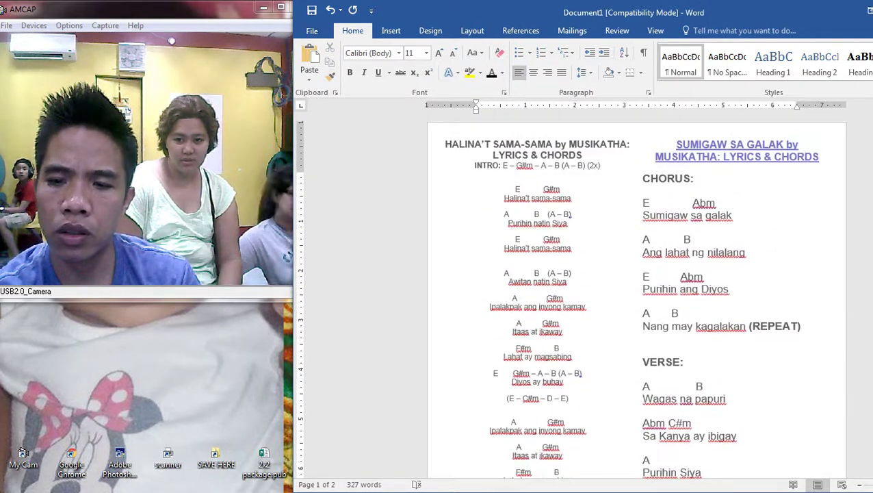
pyautogui.click(725, 252)
pyautogui.hotkey('ctrl', 'a')
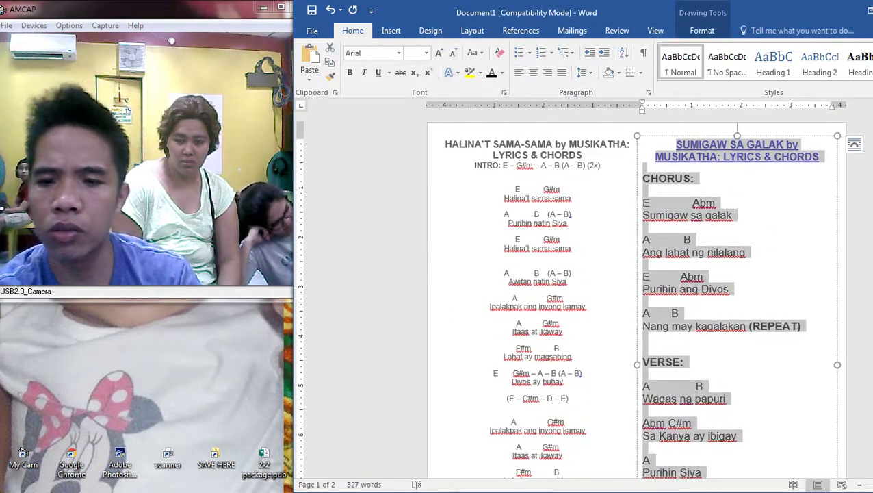
pyautogui.click(491, 72)
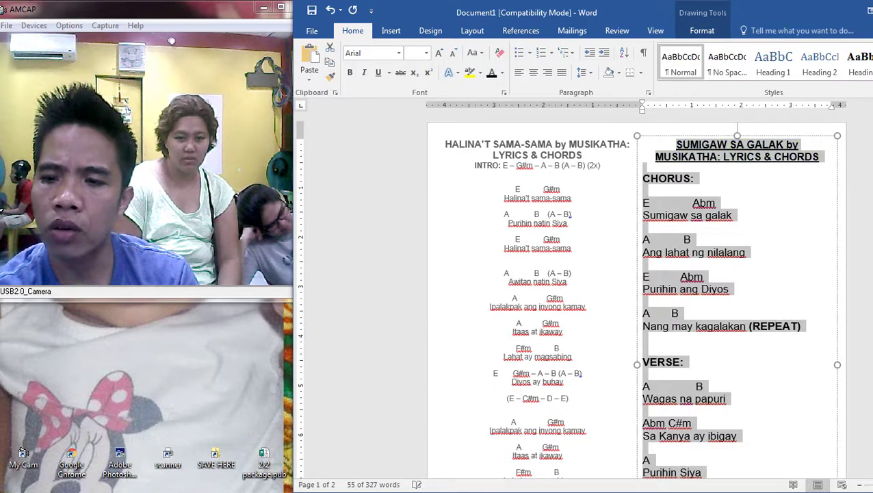
pyautogui.click(644, 461)
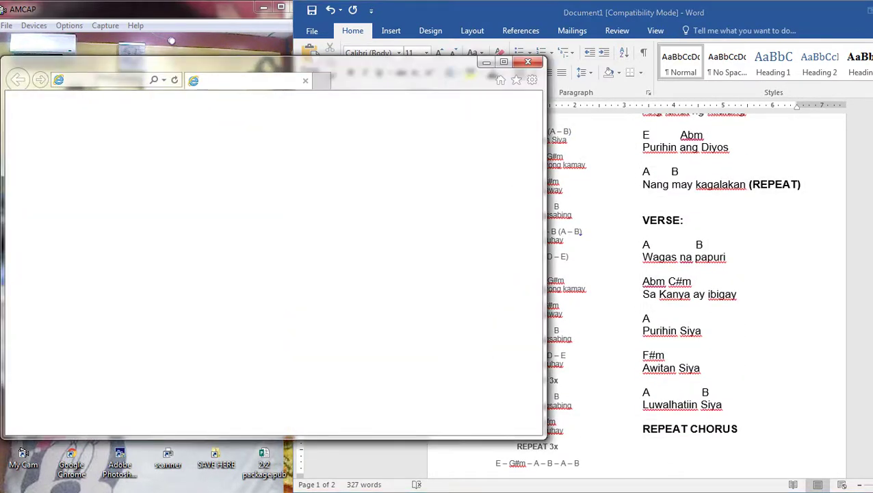
# Close the stray Internet Explorer window and nudge the KAMIY KATAGPUIN text box slightly to the right in Word
pyautogui.click(528, 61)
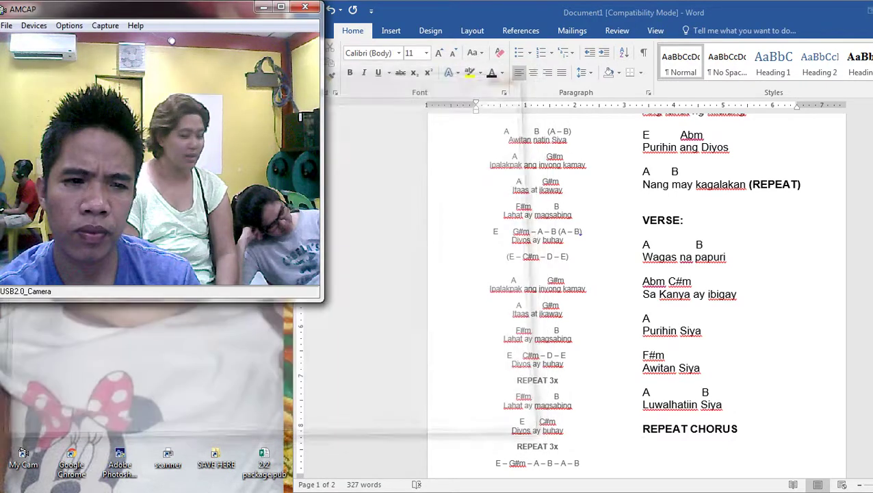
pyautogui.click(645, 460)
pyautogui.scroll(-5, 637, 294)
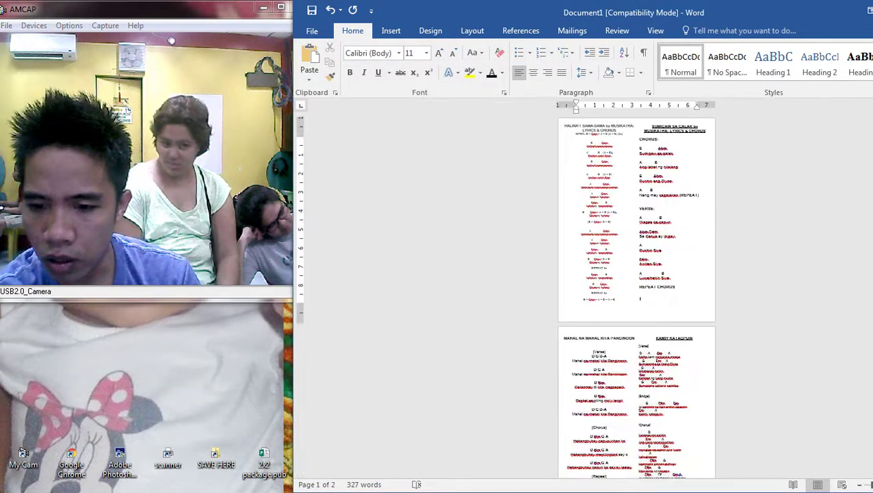
pyautogui.scroll(-2, 701, 364)
pyautogui.click(701, 363)
pyautogui.keyDown('ctrl'); pyautogui.scroll(3, 701, 364); pyautogui.keyUp('ctrl')
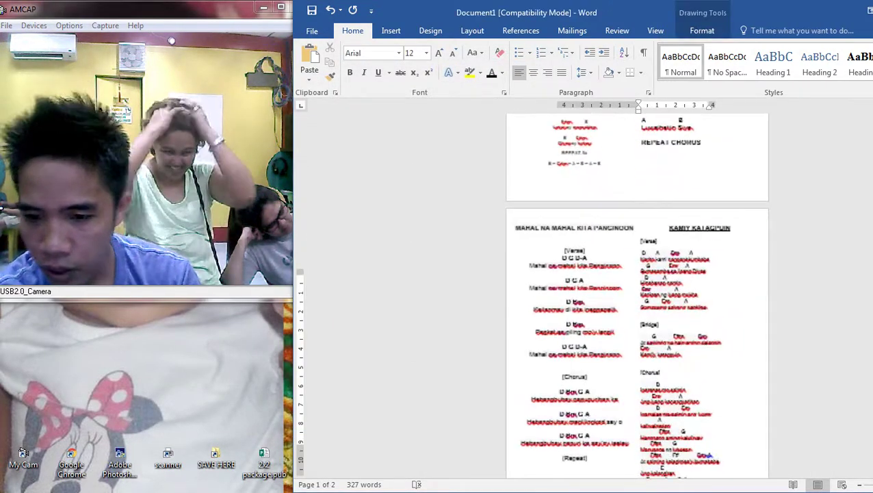
pyautogui.moveTo(636, 373); pyautogui.dragTo(638, 374)
pyautogui.scroll(-3, 643, 411)
pyautogui.click(644, 440)
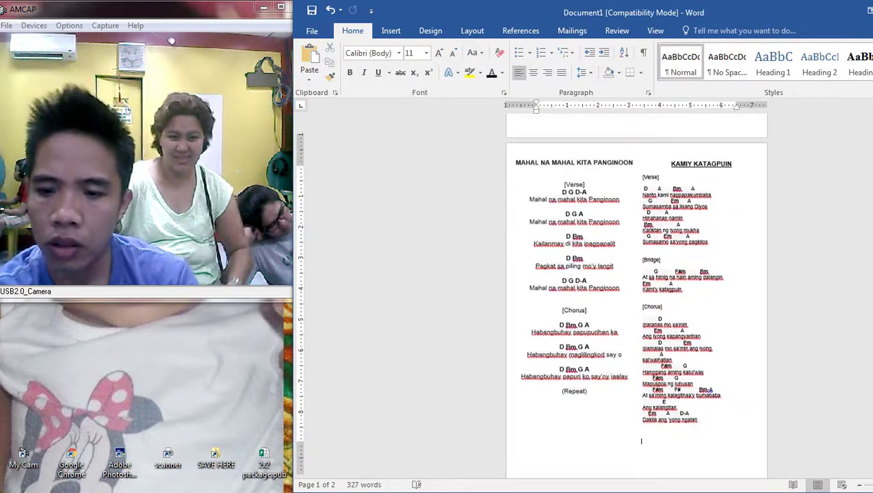
# Examine the placement of the two song text boxes on the second page and the overall layout of both pages
pyautogui.keyDown('ctrl'); pyautogui.scroll(4, 644, 440); pyautogui.keyUp('ctrl')
pyautogui.scroll(-1, 644, 438)
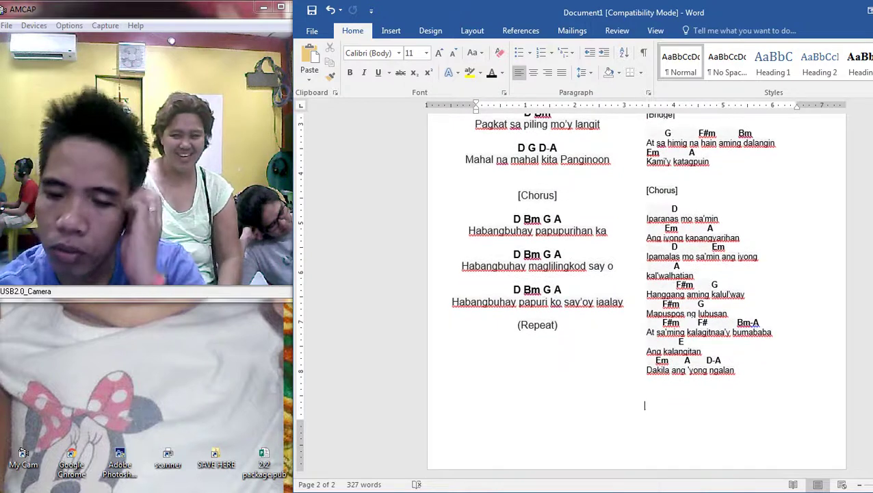
pyautogui.keyDown('ctrl'); pyautogui.scroll(-4, 644, 438); pyautogui.keyUp('ctrl')
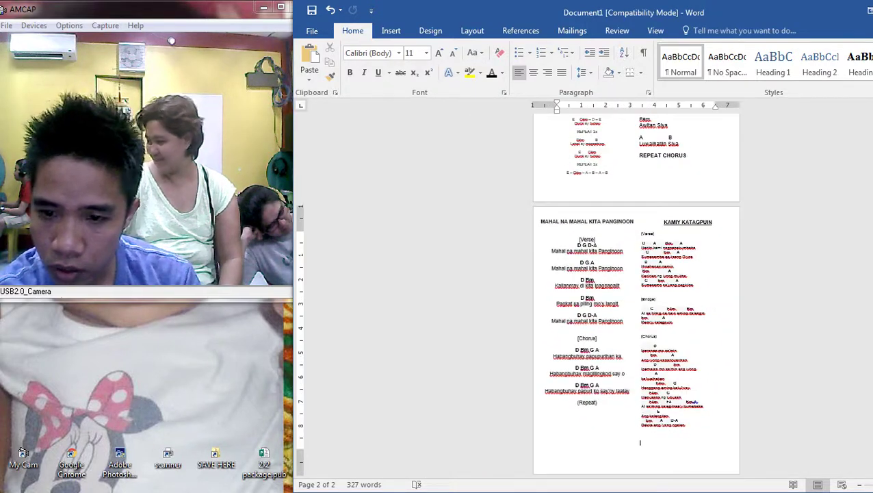
pyautogui.click(641, 171)
pyautogui.click(643, 228)
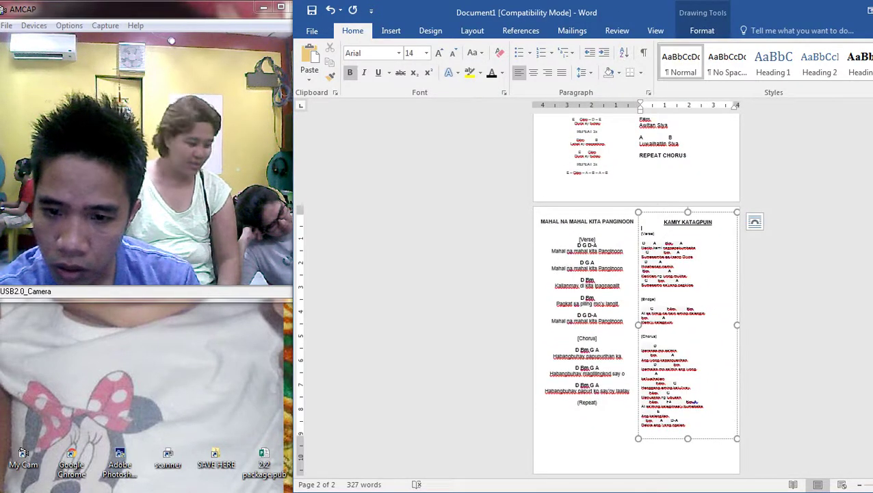
pyautogui.keyDown('shift'); pyautogui.click(624, 445); pyautogui.keyUp('shift')
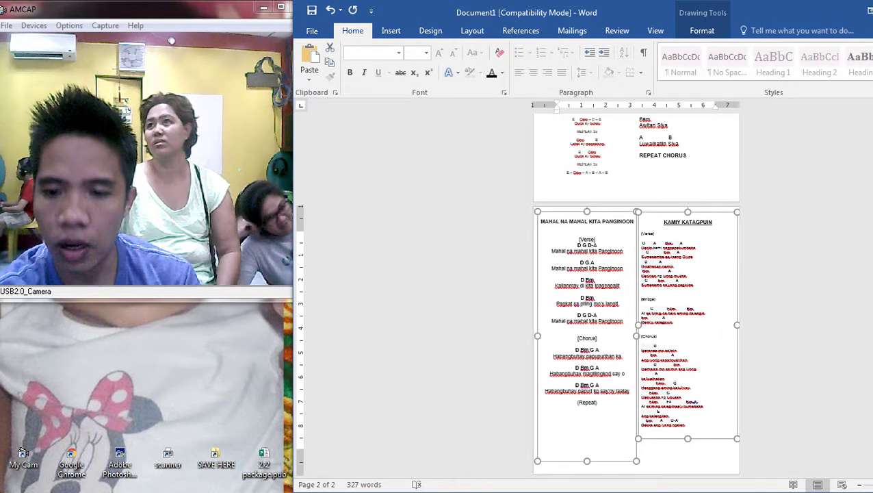
pyautogui.click(640, 442)
pyautogui.scroll(-2, 636, 294)
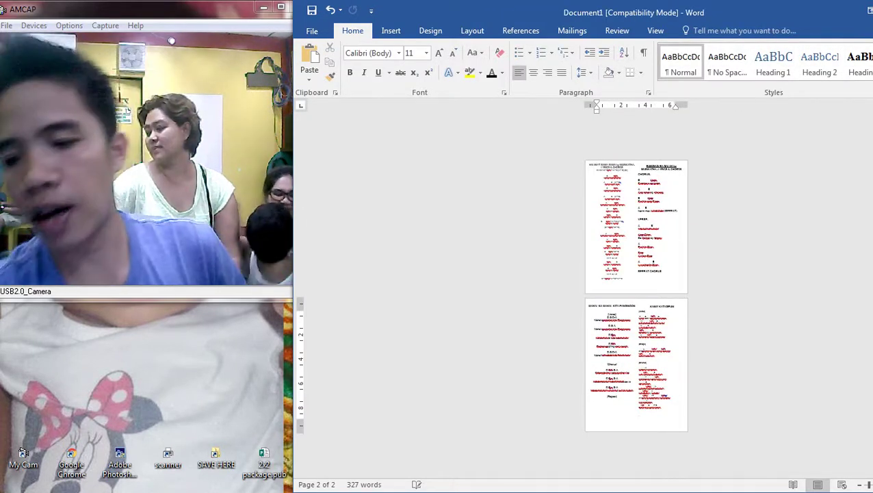
# Print one copy of both pages on the EPSON T60 Series with Photo quality and minimize the printer status window
pyautogui.hotkey('ctrl', 'p')
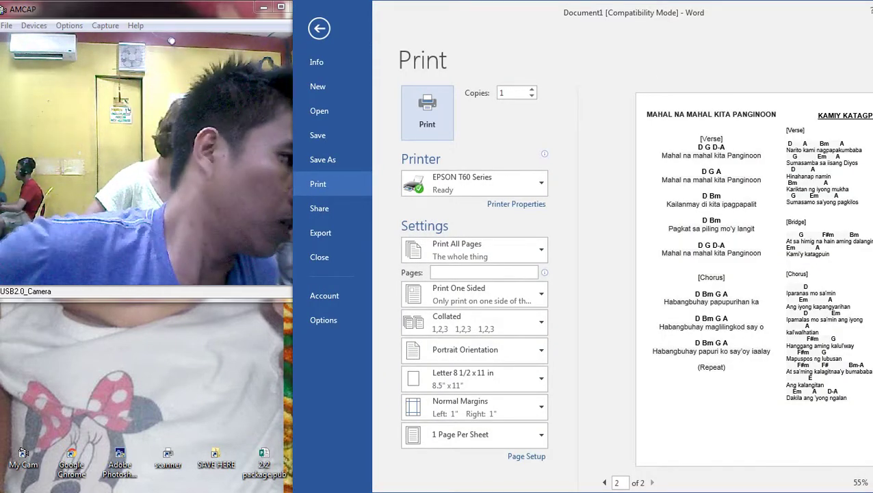
pyautogui.click(516, 204)
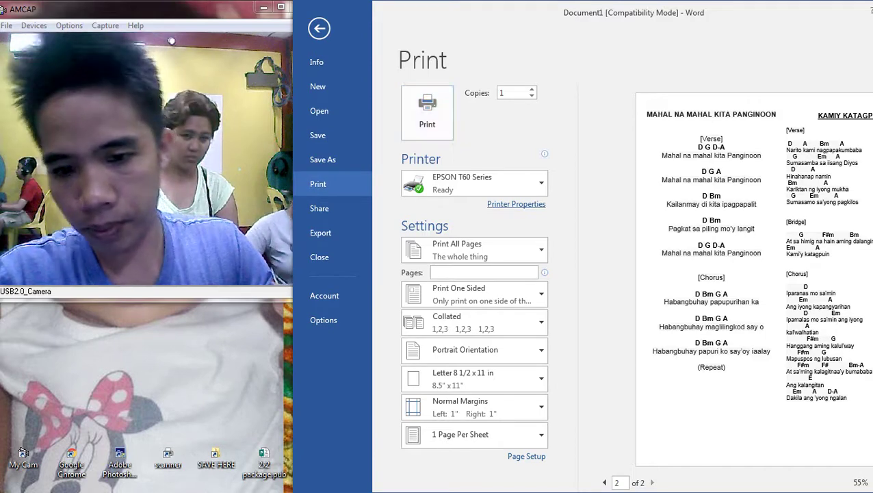
pyautogui.click(504, 83)
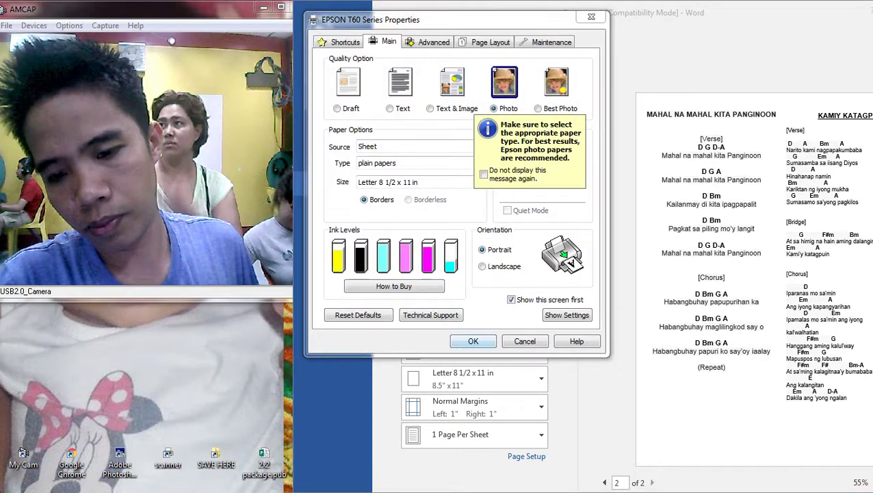
pyautogui.click(473, 341)
pyautogui.click(427, 112)
pyautogui.press('Return')
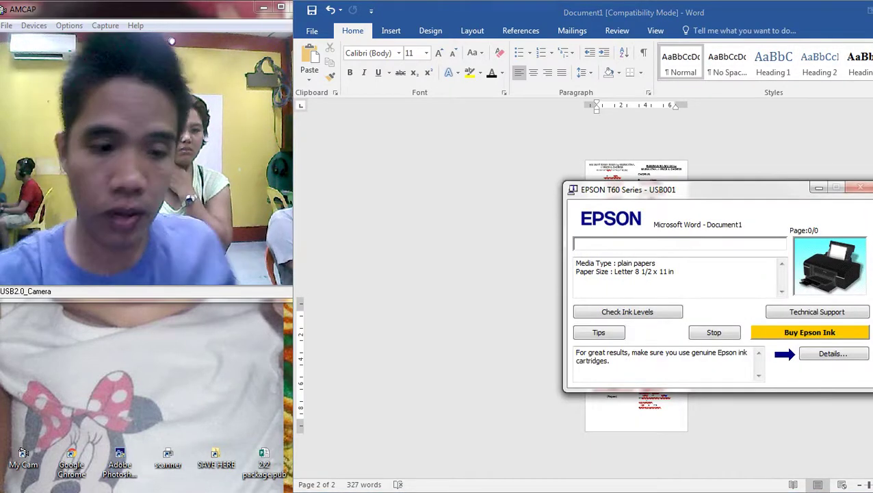
pyautogui.click(819, 187)
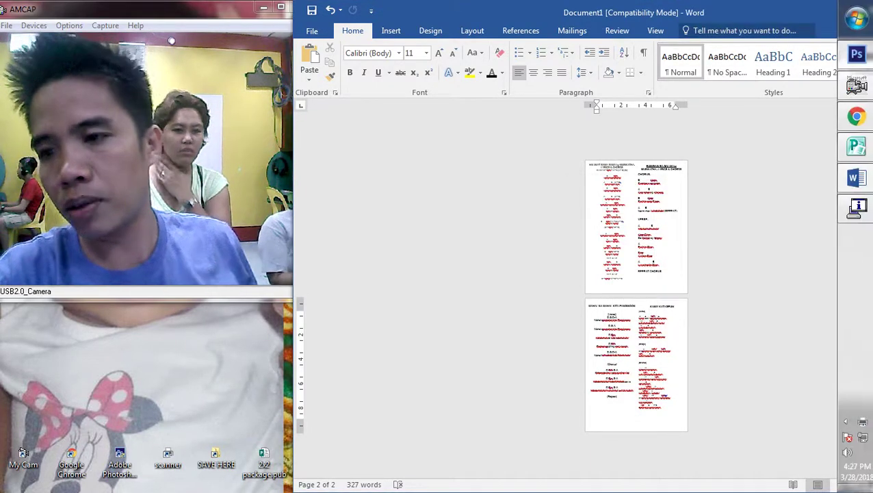
# Minimize the Word document to show the desktop and refresh the desktop
pyautogui.moveTo(751, 12); pyautogui.dragTo(518, 45)
pyautogui.press('super+Down')
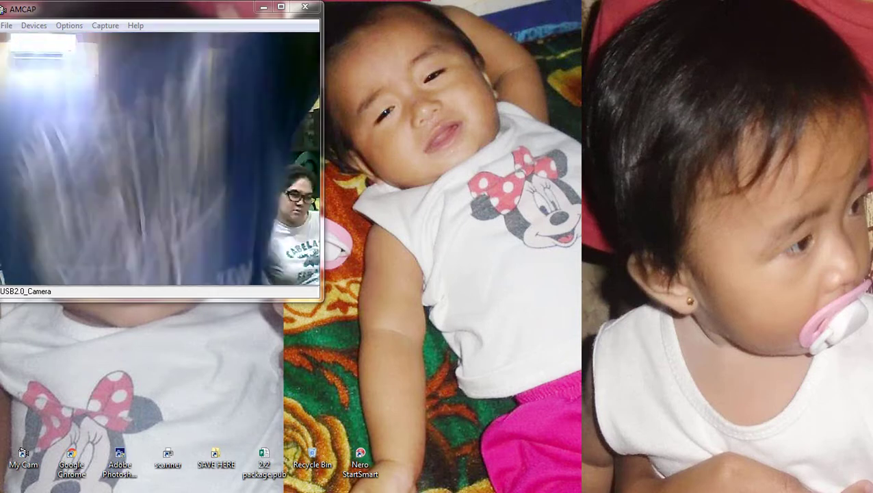
pyautogui.moveTo(871, 247)
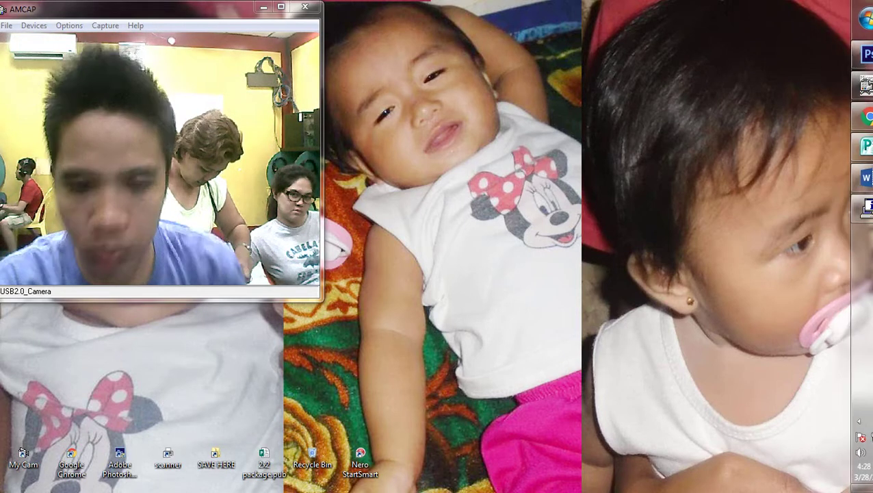
pyautogui.rightClick(436, 141)
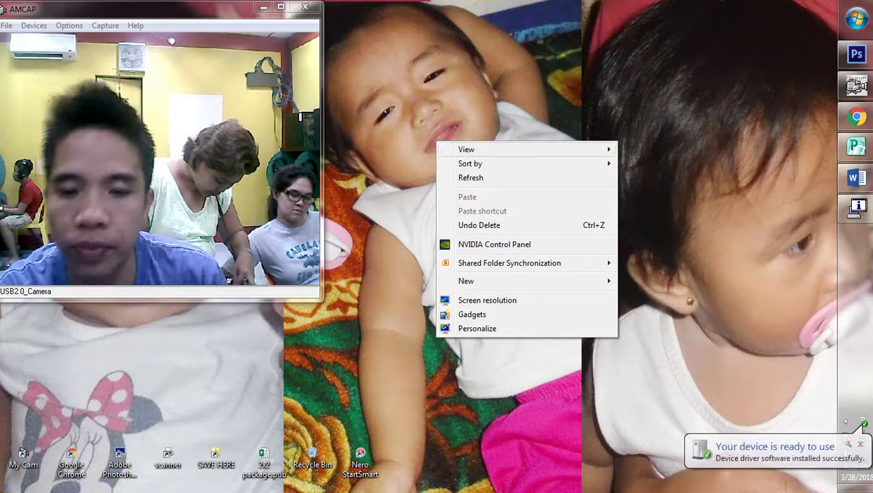
pyautogui.click(470, 178)
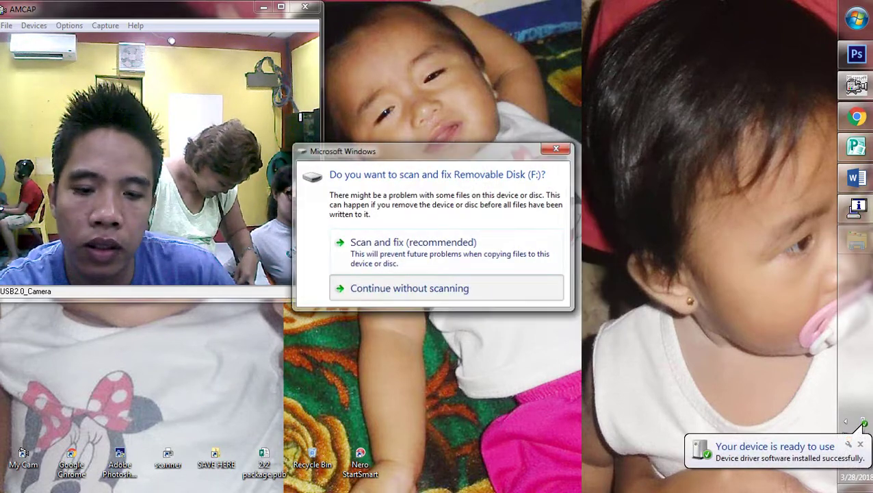
# Skip scanning Removable Disk (F:), dismiss AutoPlay, and open the drive from the Computer window
pyautogui.click(424, 285)
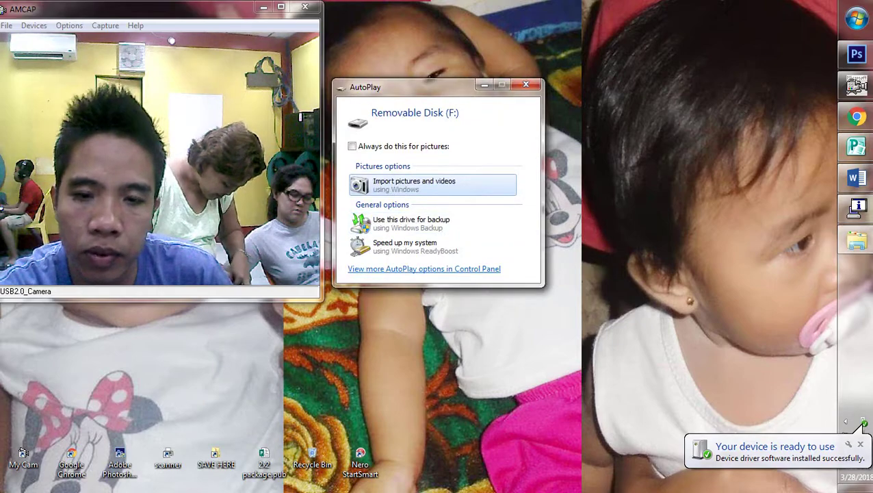
pyautogui.click(524, 86)
pyautogui.click(857, 18)
pyautogui.click(807, 208)
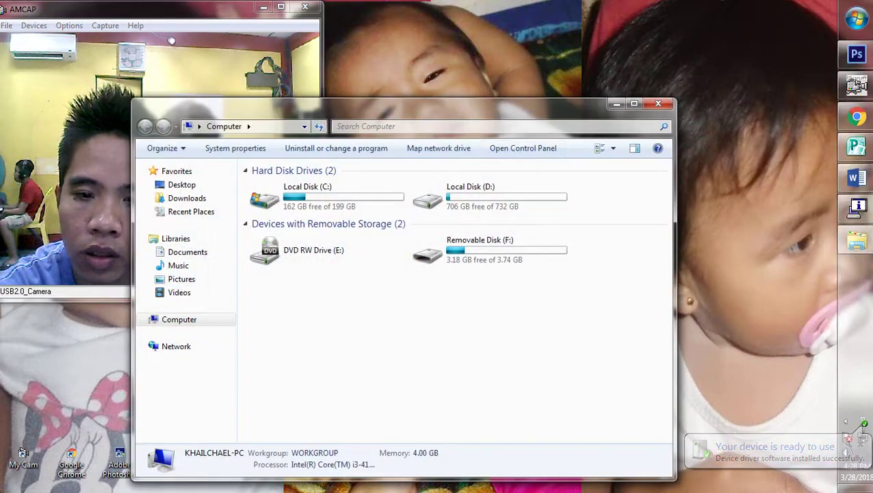
pyautogui.moveTo(438, 106); pyautogui.dragTo(666, 39)
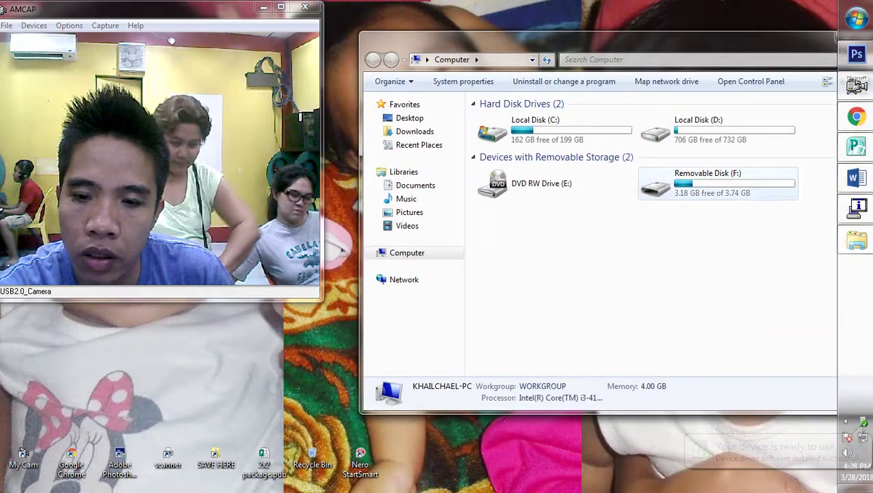
pyautogui.doubleClick(711, 181)
# Look through the folders on Removable Disk (F:) and return to the Computer overview
pyautogui.scroll(-9, 523, 259)
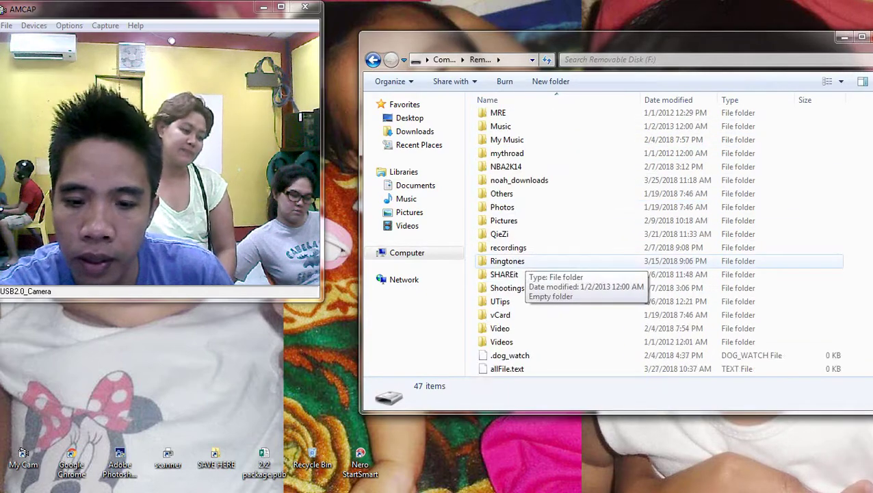
pyautogui.scroll(5, 534, 253)
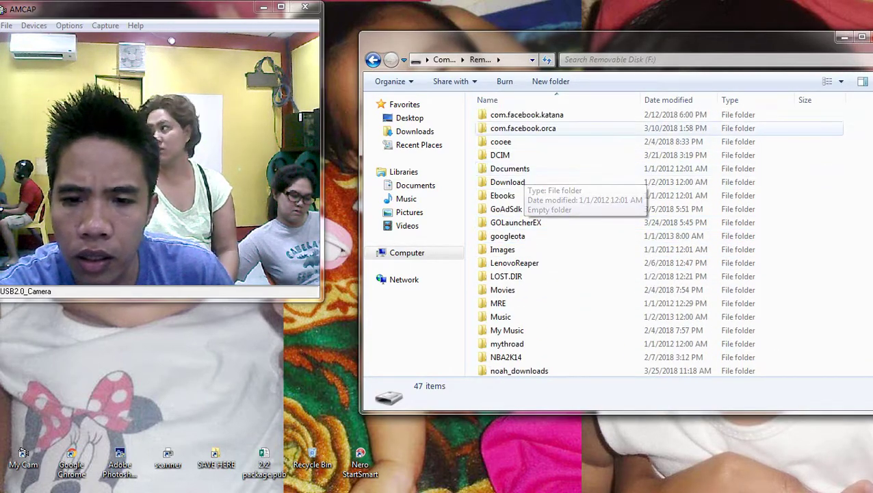
pyautogui.scroll(1, 520, 236)
pyautogui.scroll(2, 520, 236)
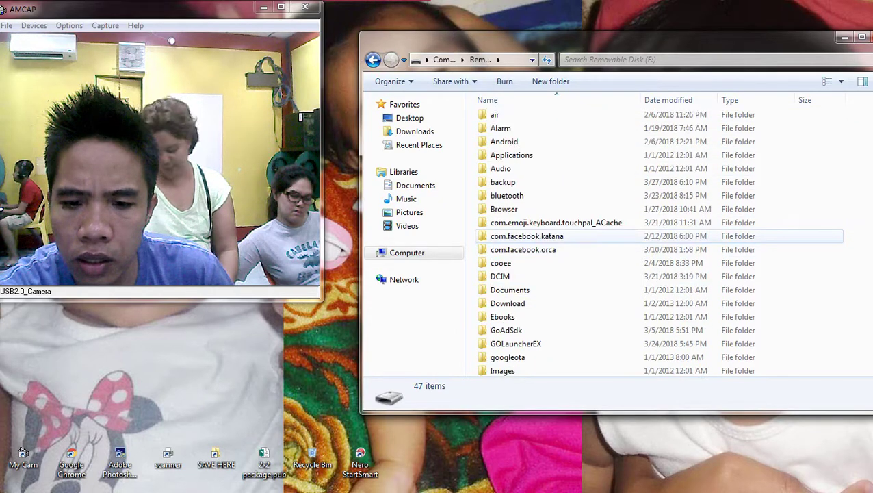
pyautogui.click(520, 263)
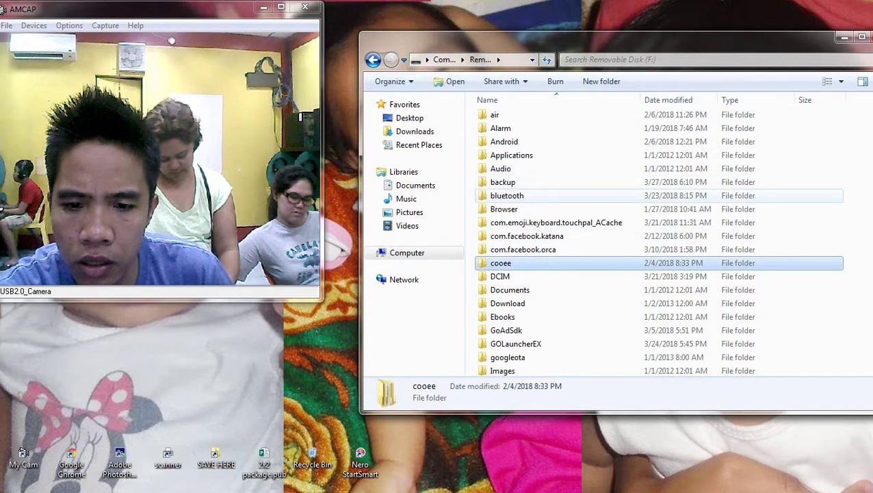
pyautogui.press('BackSpace')
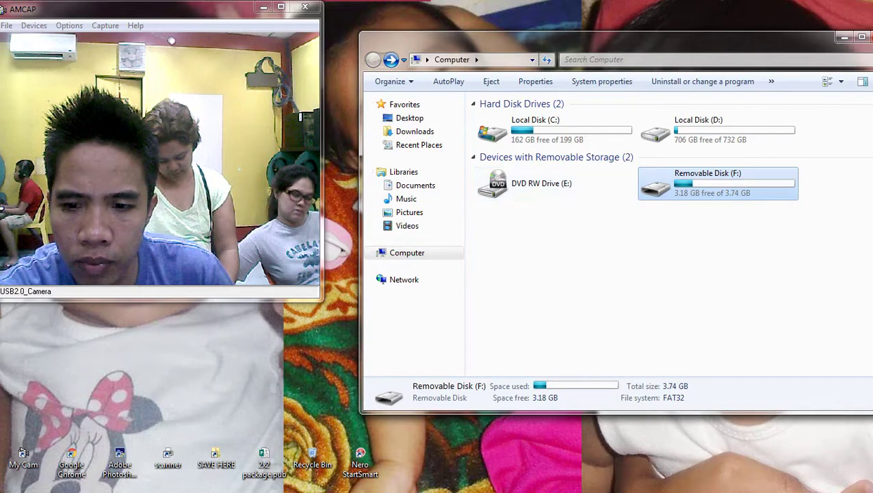
# Reopen Removable Disk (F:), check its lower folder entries, and go back to the drive overview
pyautogui.doubleClick(717, 184)
pyautogui.scroll(-9, 658, 261)
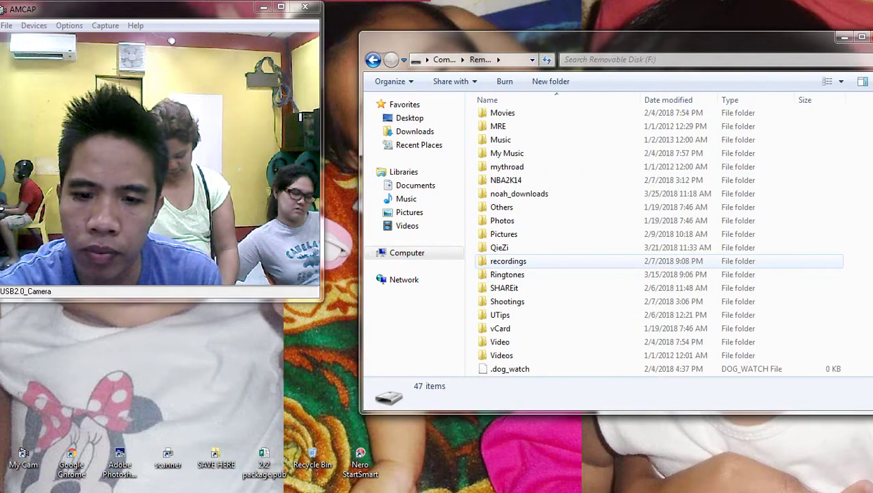
pyautogui.scroll(-1, 616, 261)
pyautogui.scroll(3, 615, 261)
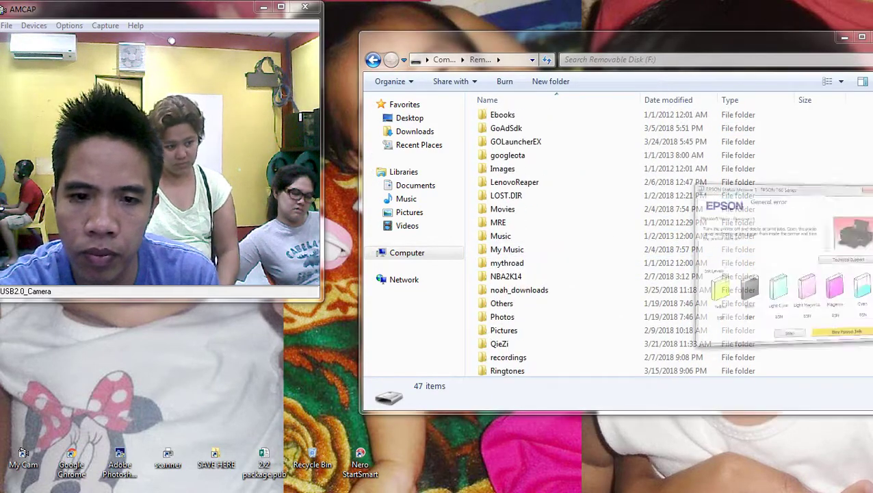
pyautogui.press('BackSpace')
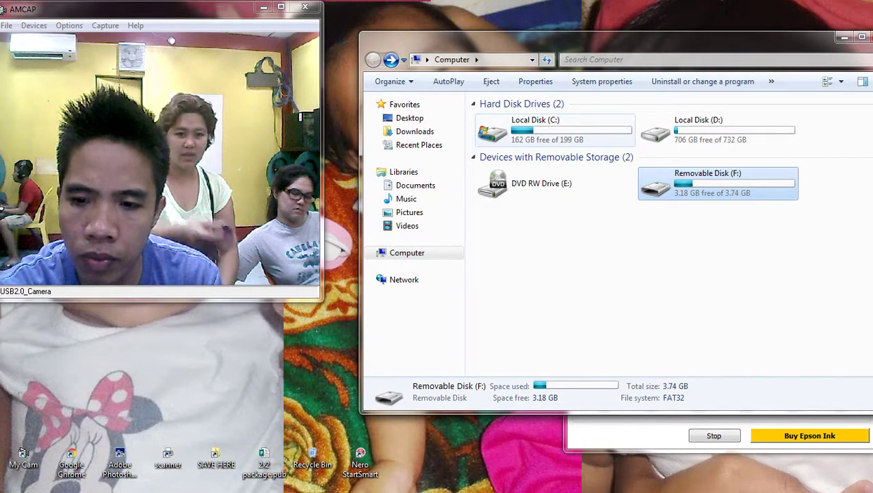
pyautogui.press('super')
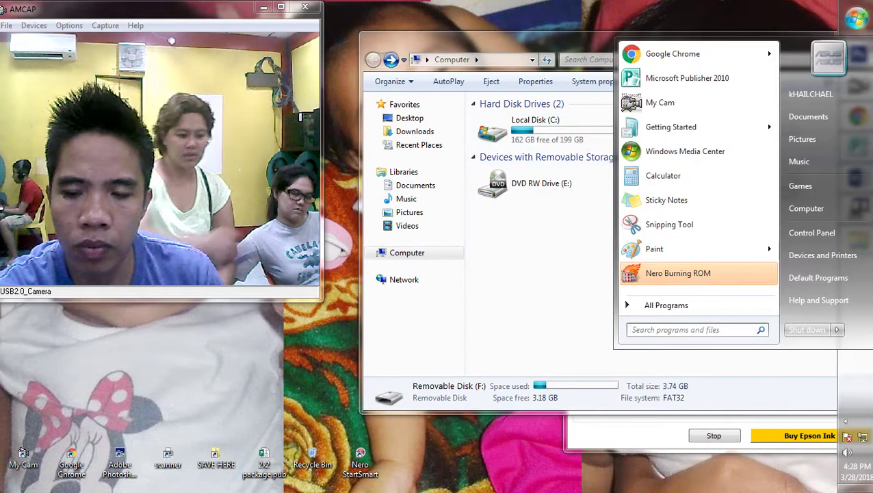
pyautogui.click(547, 267)
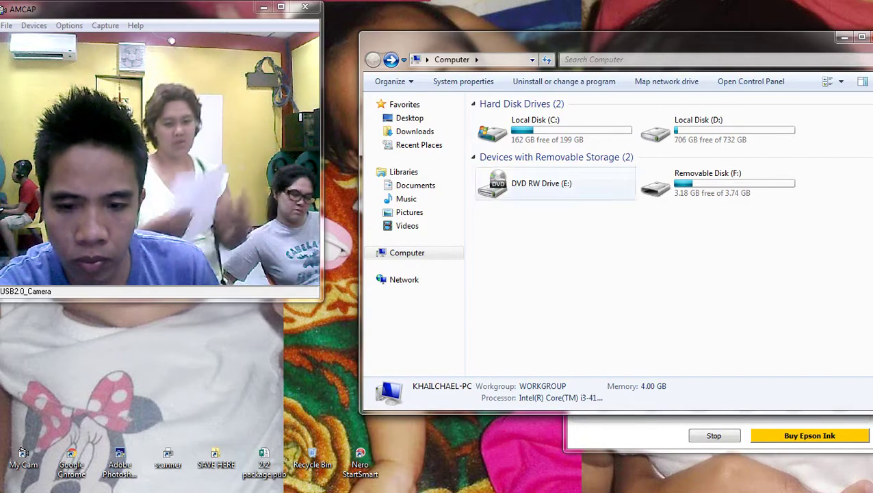
# Inspect the bluetooth folder on Removable Disk (F:), and return to browse the drive's remaining folders
pyautogui.rightClick(695, 182)
pyautogui.click(717, 191)
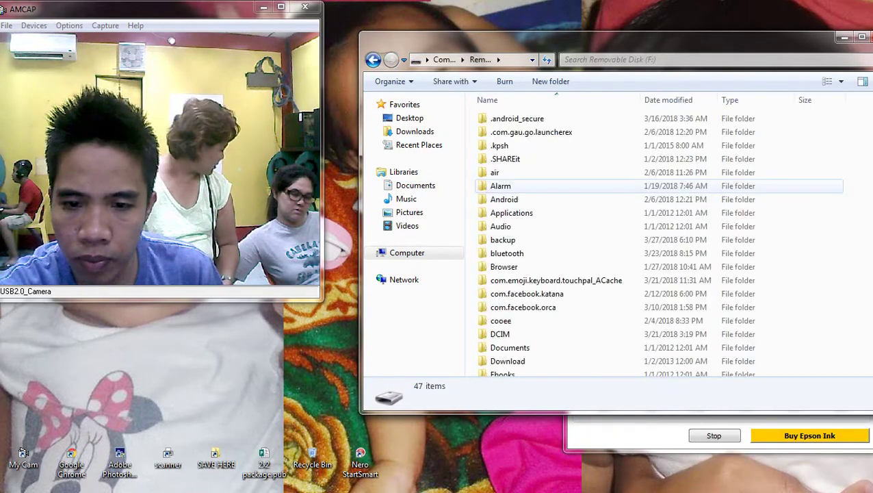
pyautogui.click(507, 253)
pyautogui.doubleClick(691, 253)
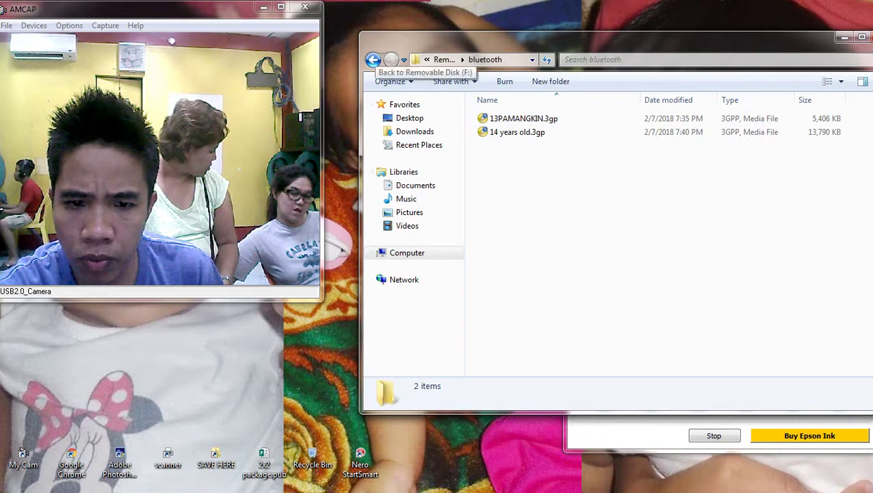
pyautogui.click(373, 60)
pyautogui.scroll(-8, 547, 263)
pyautogui.scroll(-3, 547, 260)
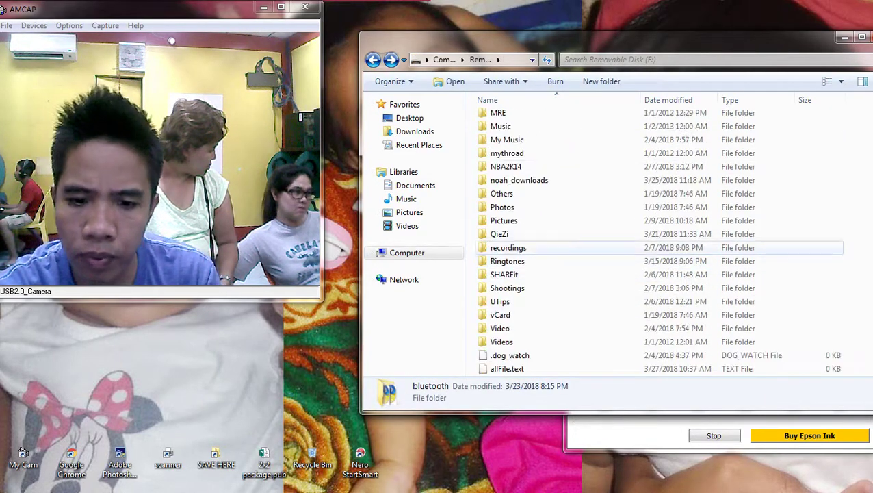
# Check the album folder on Local Disk (D:) and copy it
pyautogui.click(407, 253)
pyautogui.doubleClick(698, 130)
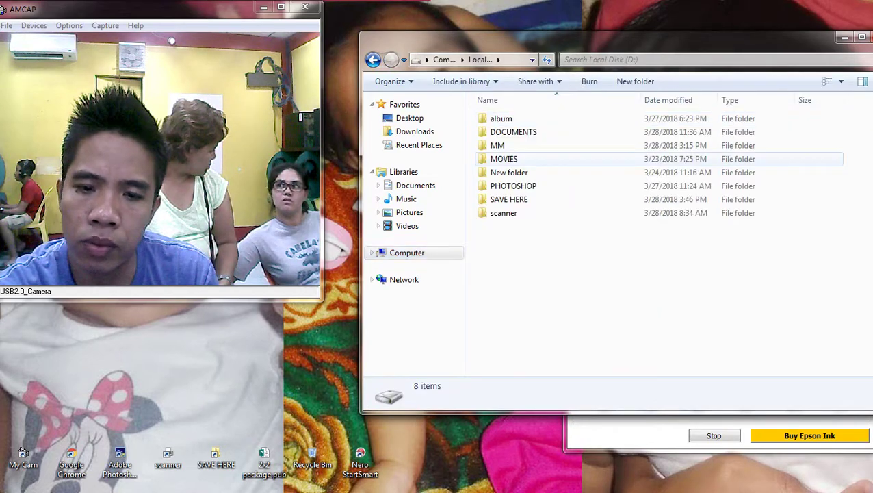
pyautogui.doubleClick(502, 118)
pyautogui.press('BackSpace')
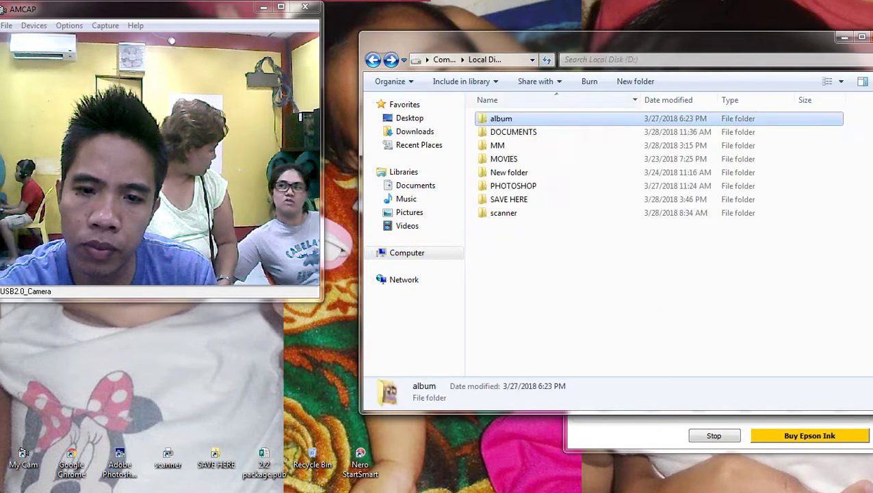
pyautogui.rightClick(498, 119)
pyautogui.click(530, 351)
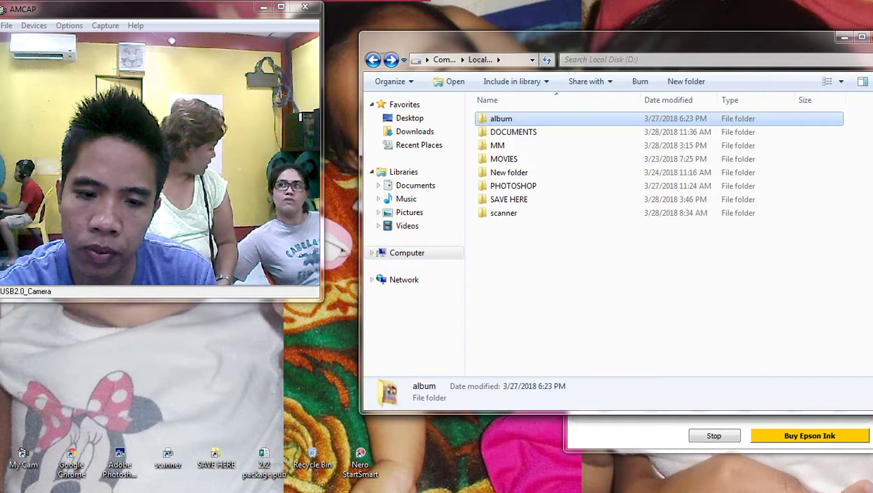
# Try to paste the copied folder onto Removable Disk (F:), and cancel the transfer
pyautogui.click(407, 253)
pyautogui.doubleClick(697, 186)
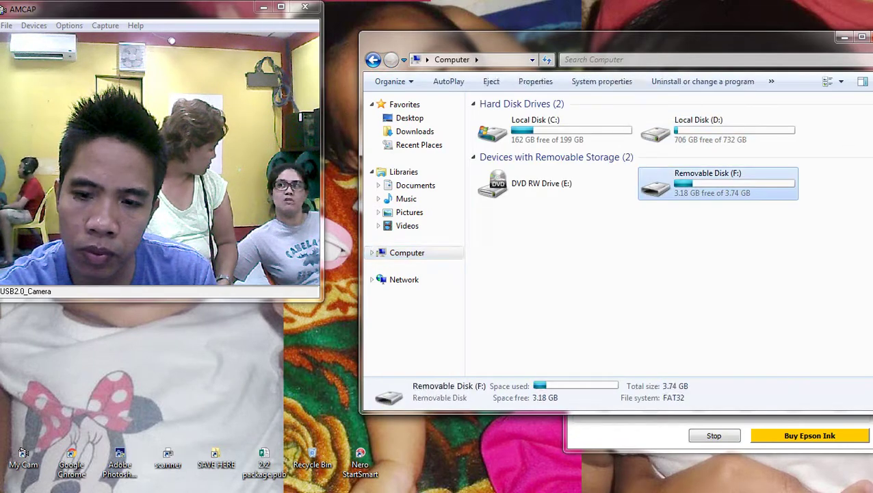
pyautogui.rightClick(694, 202)
pyautogui.click(726, 292)
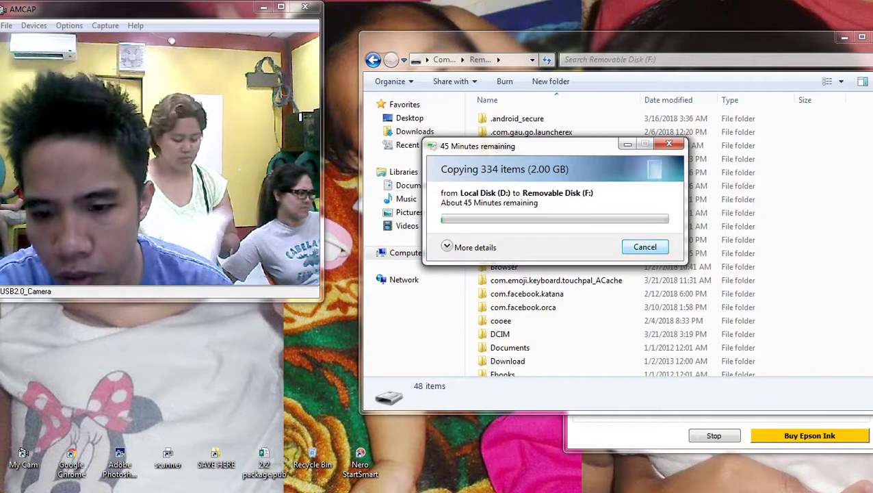
pyautogui.click(645, 247)
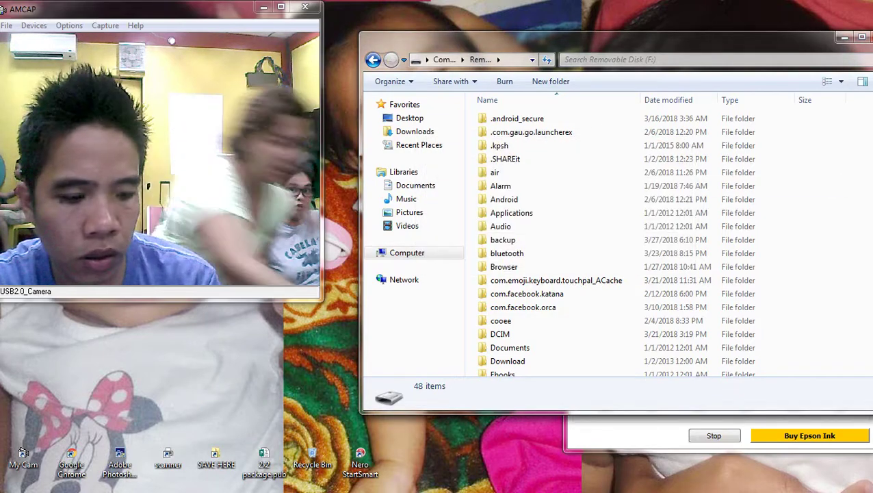
# Close the removable disk window and open a new Computer window
pyautogui.click(872, 37)
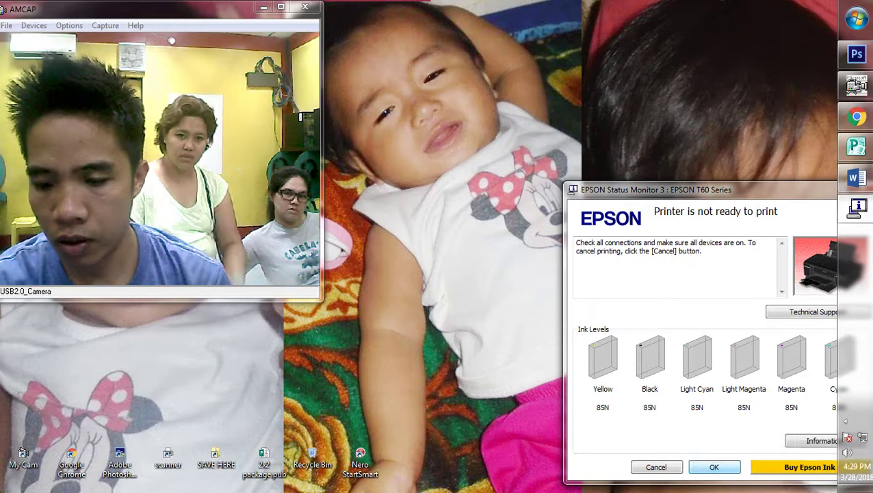
pyautogui.rightClick(499, 232)
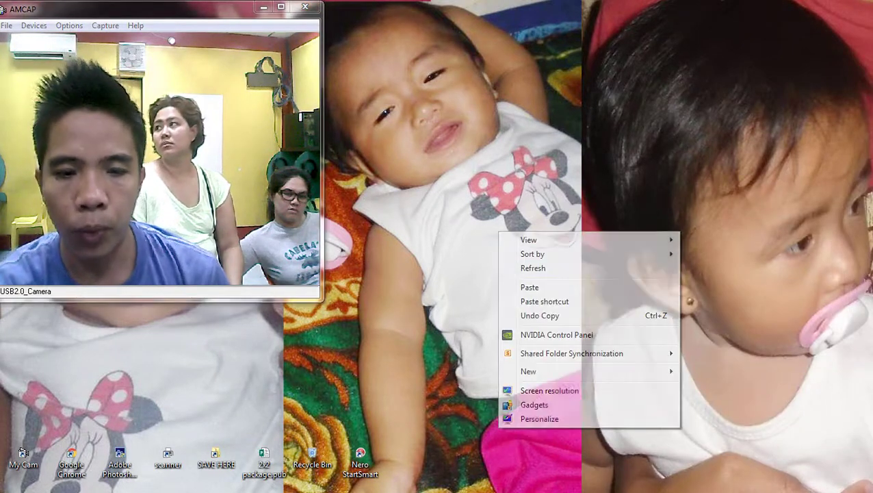
pyautogui.press('super+e')
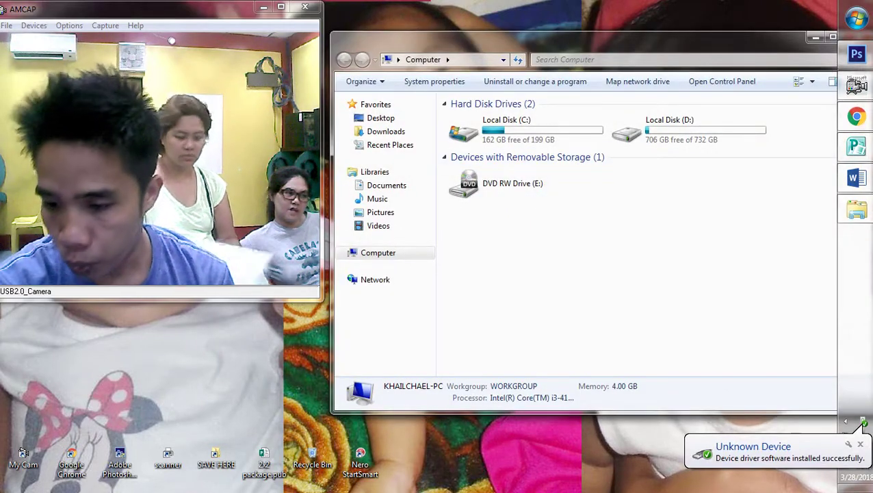
pyautogui.click(780, 452)
pyautogui.click(570, 267)
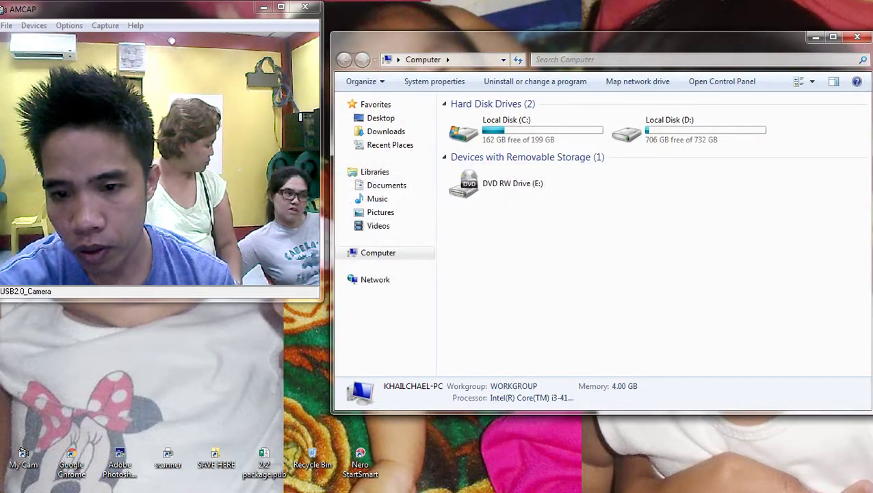
# Refresh the Computer window's drive list repeatedly to detect the newly inserted drive
pyautogui.rightClick(678, 239)
pyautogui.click(705, 290)
pyautogui.rightClick(633, 256)
pyautogui.click(670, 308)
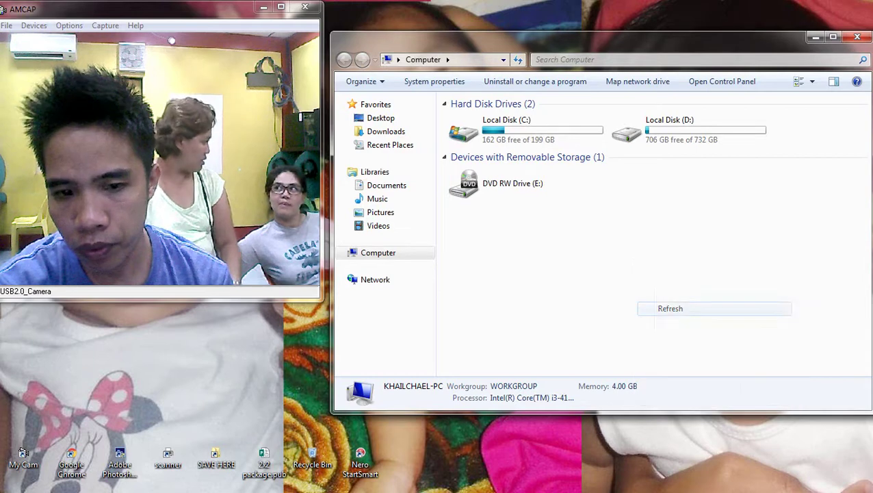
pyautogui.rightClick(566, 239)
pyautogui.moveTo(616, 274)
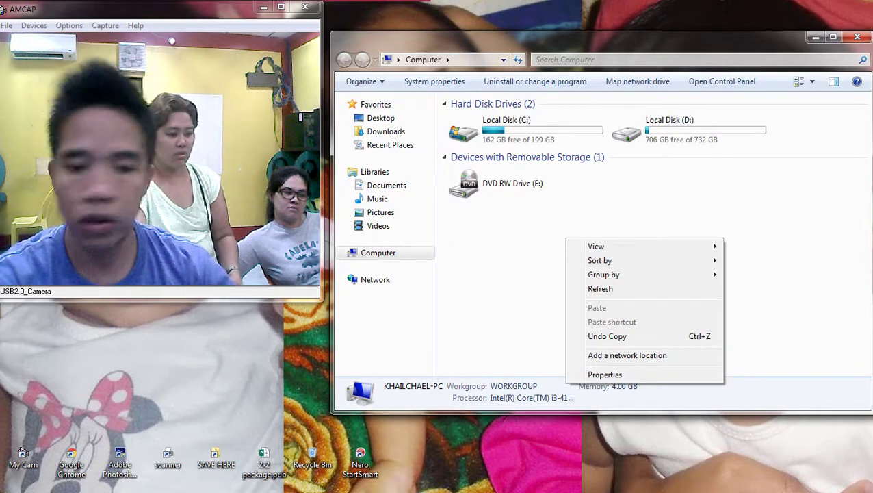
pyautogui.click(600, 288)
pyautogui.rightClick(620, 249)
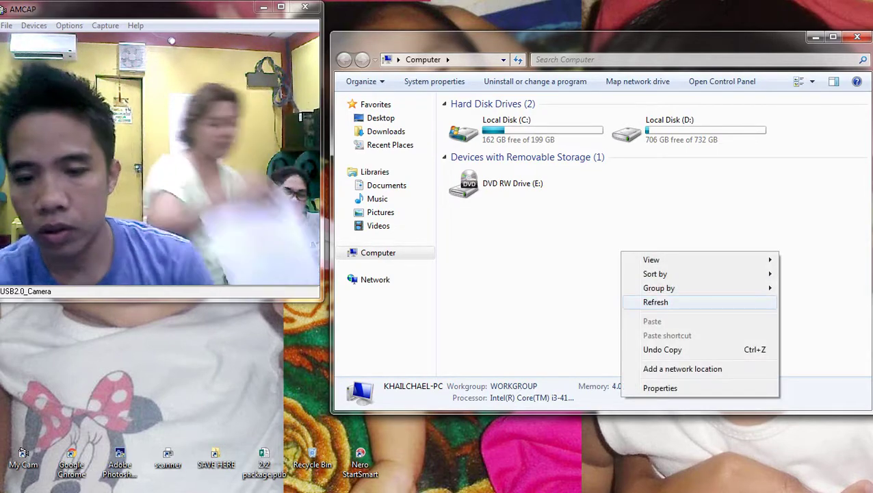
pyautogui.click(650, 301)
pyautogui.rightClick(552, 214)
pyautogui.click(584, 264)
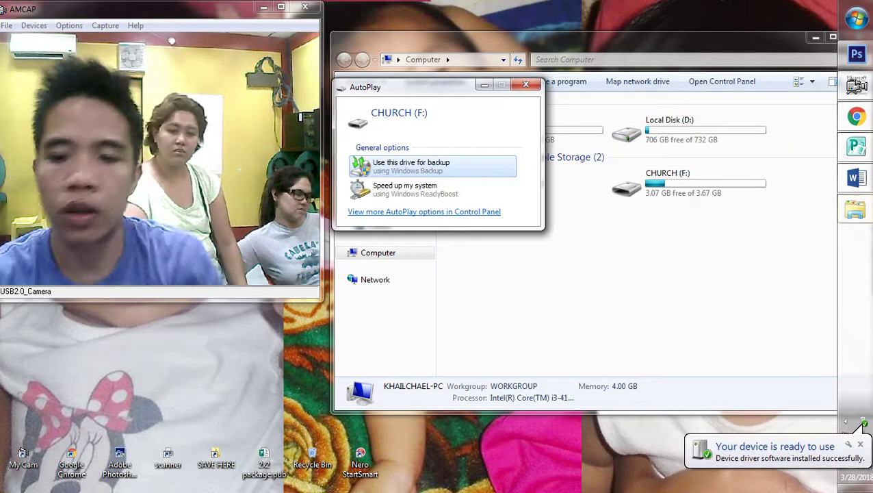
# Open the CHURCH (F:) drive and apply the folder view options with hidden files, folders, and drives shown
pyautogui.doubleClick(689, 184)
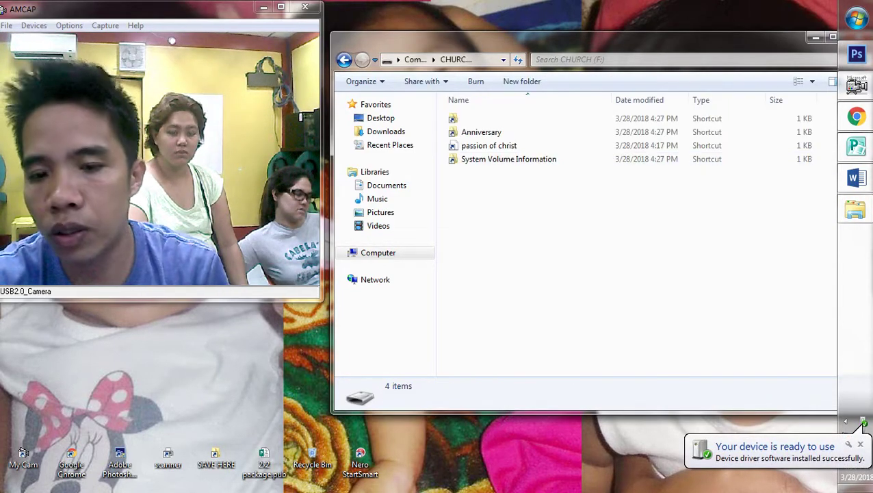
pyautogui.click(361, 81)
pyautogui.click(397, 207)
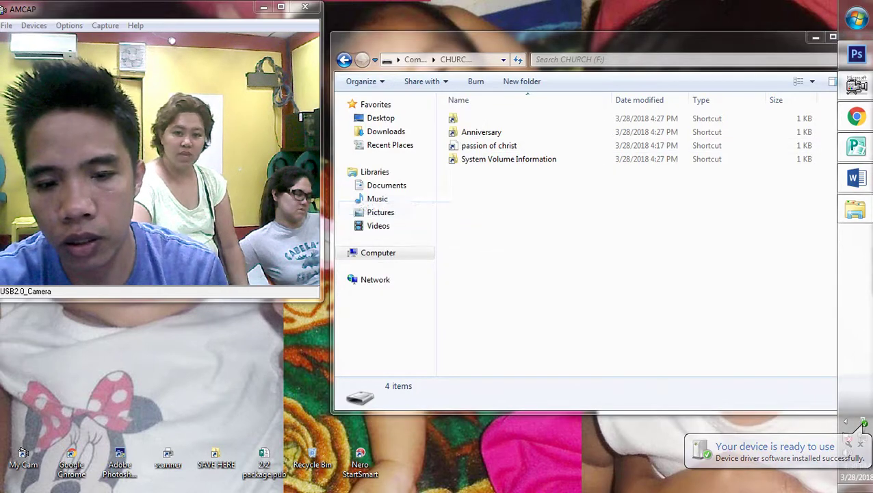
pyautogui.click(397, 114)
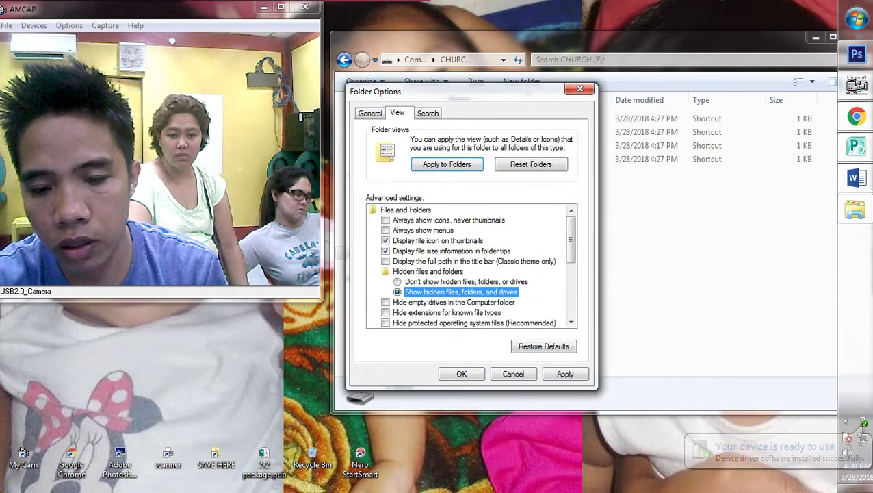
pyautogui.hotkey('alt', 'a')
pyautogui.press('Return')
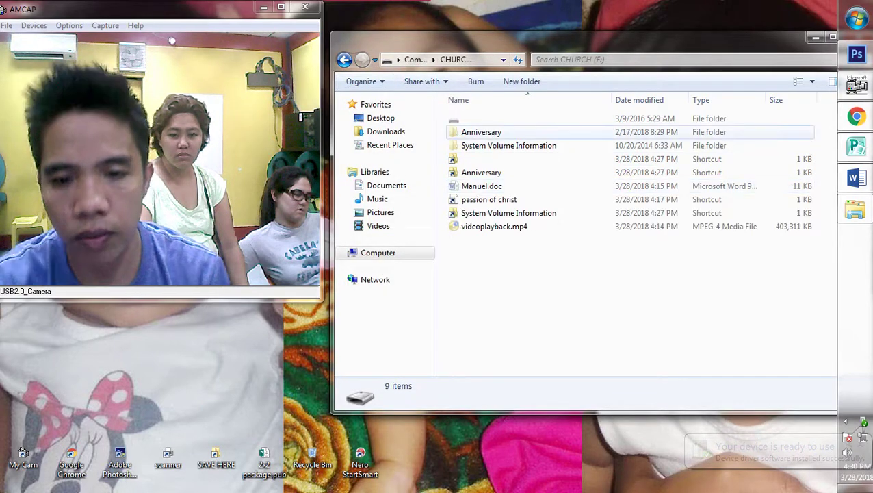
# Open the unnamed folder on CHURCH (F:), look inside its New folder, and go back
pyautogui.doubleClick(479, 119)
pyautogui.hotkey('ctrl', 'a')
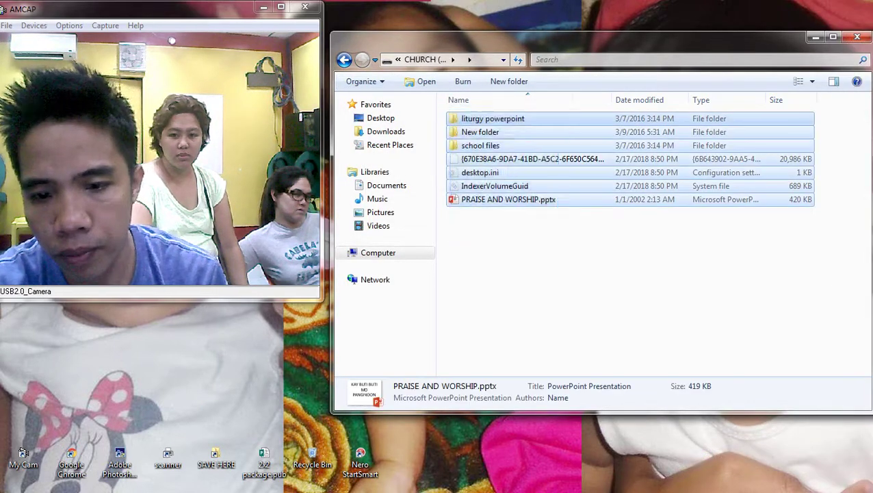
pyautogui.doubleClick(481, 132)
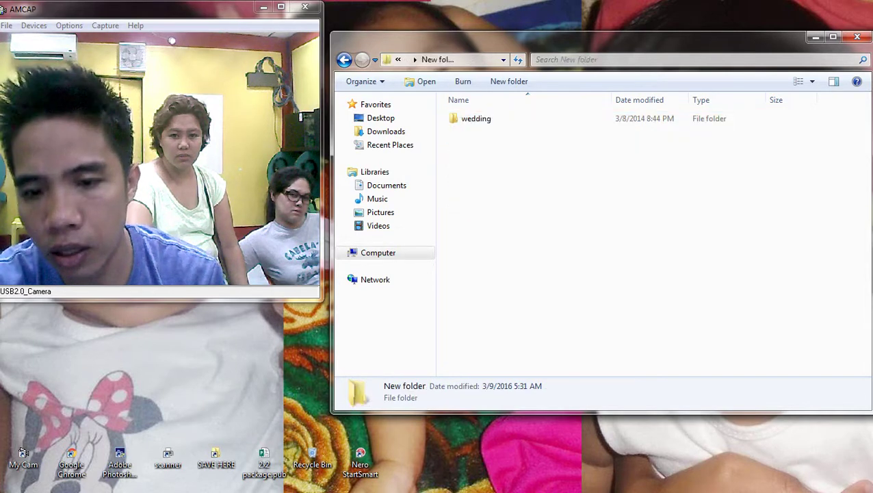
pyautogui.press('BackSpace')
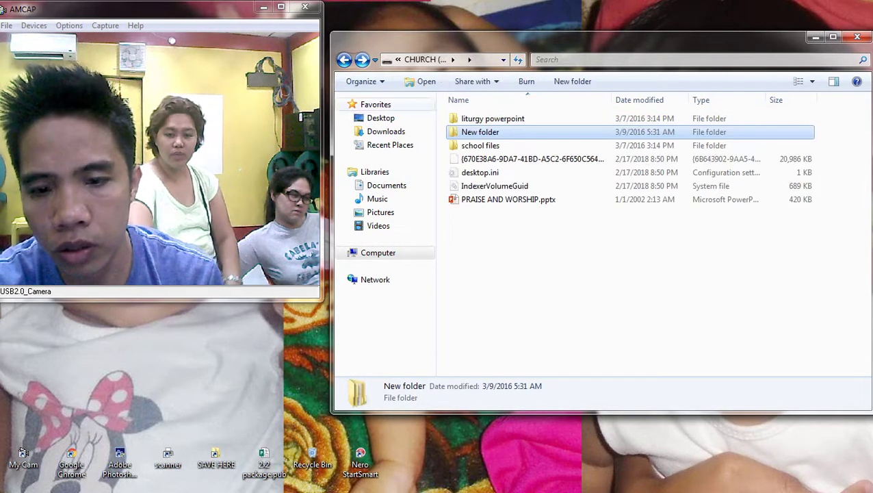
# Open the liturgy powerpoint folder inside the unnamed folder to view its presentations
pyautogui.hotkey('ctrl', 'a')
pyautogui.press('Up')
pyautogui.press('Return')
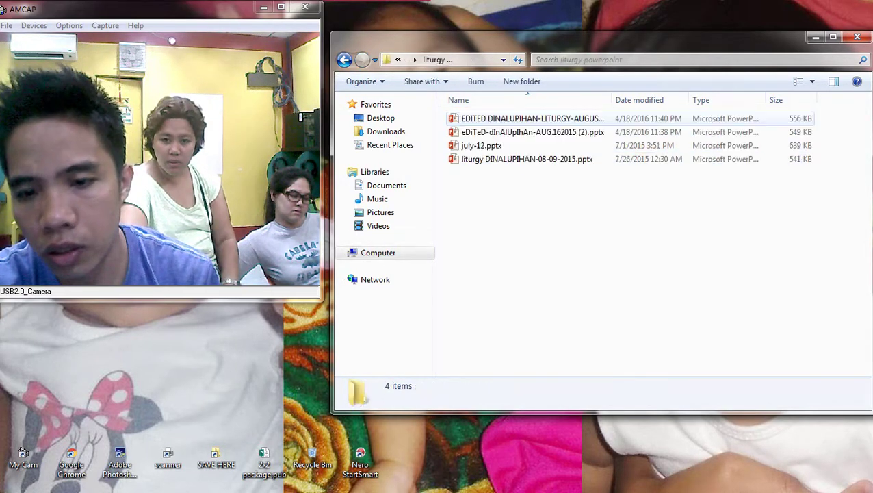
# Return to the unnamed folder on CHURCH (F:) and permanently delete the {670E38A6...} file, desktop.ini, and IndexerVolumeGuid
pyautogui.press('BackSpace')
pyautogui.hotkey('ctrl', 'a')
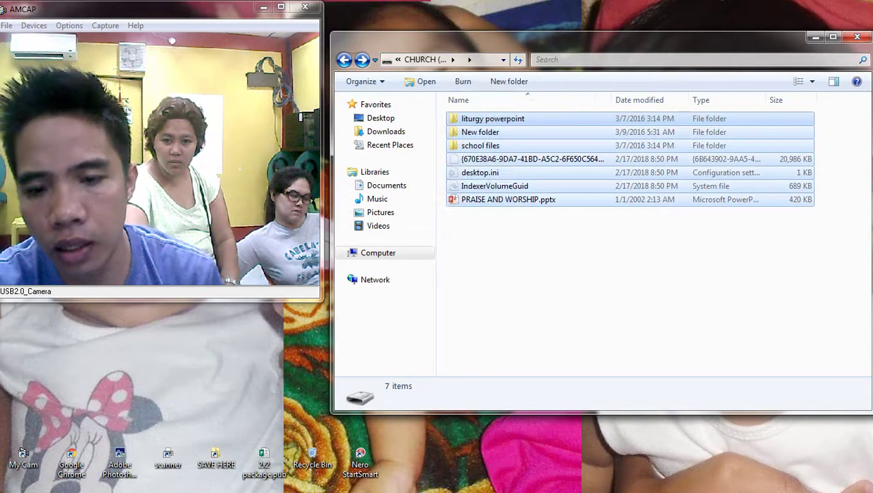
pyautogui.click(513, 161)
pyautogui.keyDown('shift'); pyautogui.click(512, 186); pyautogui.keyUp('shift')
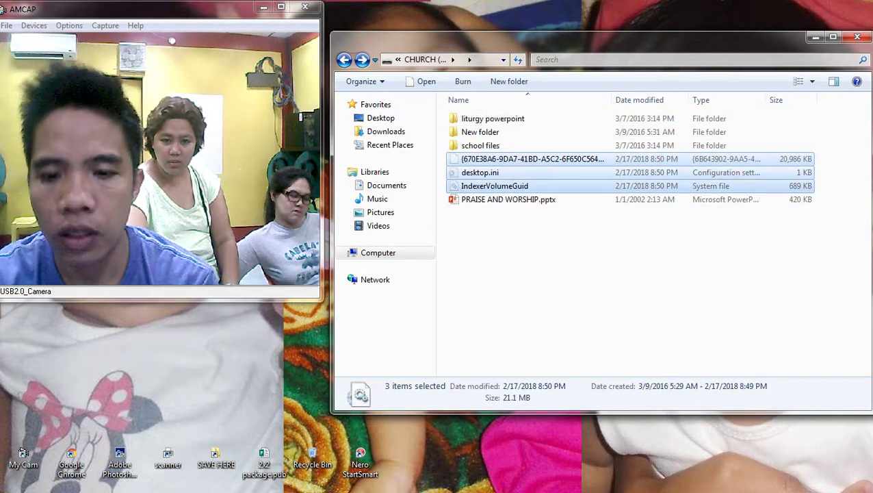
pyautogui.hotkey('shift', 'Delete')
pyautogui.press('Return')
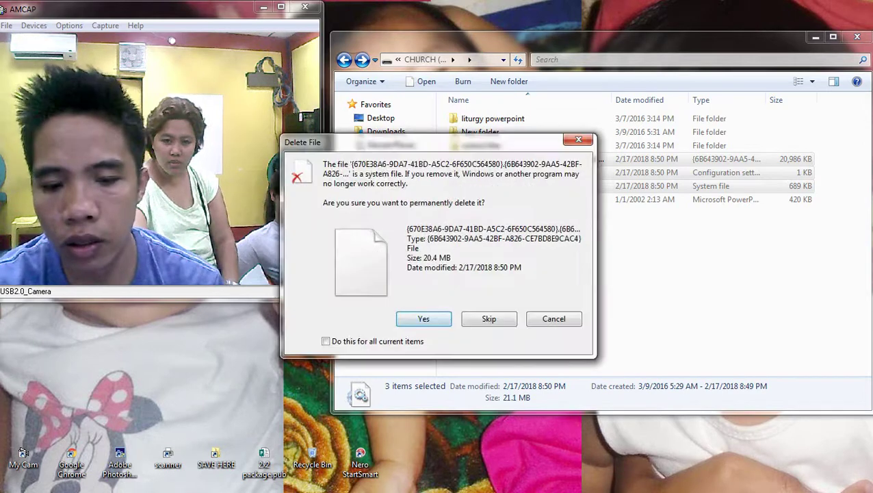
pyautogui.press('Return')
# Move liturgy powerpoint, New folder, school files, and PRAISE AND WORSHIP.pptx from the unnamed folder to the root of CHURCH (F:)
pyautogui.moveTo(527, 262); pyautogui.dragTo(464, 114)
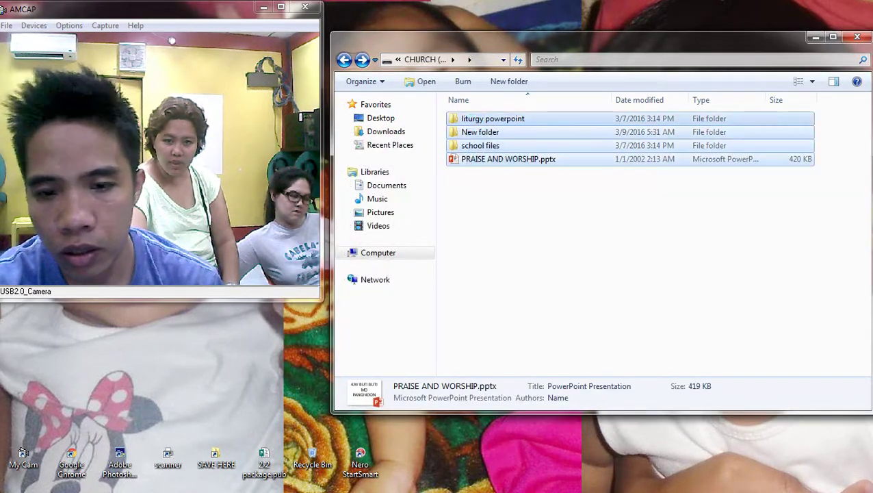
pyautogui.click(344, 60)
pyautogui.click(534, 280)
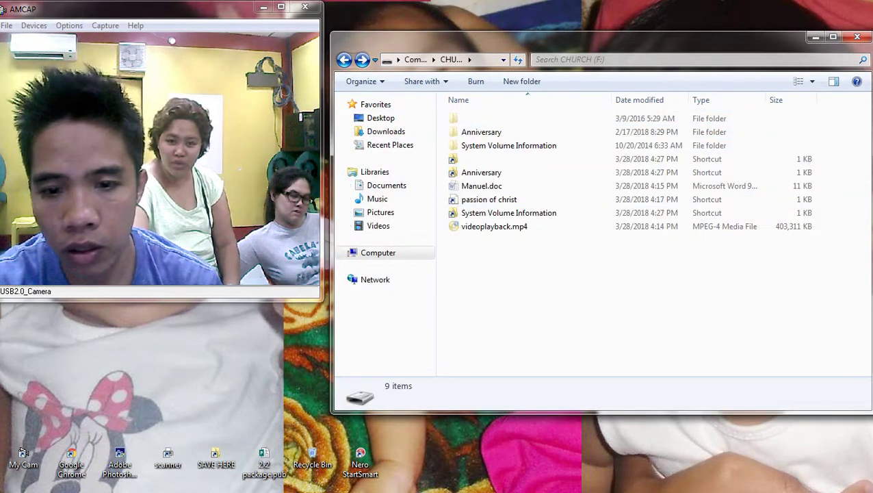
pyautogui.hotkey('ctrl', 'v')
pyautogui.click(533, 322)
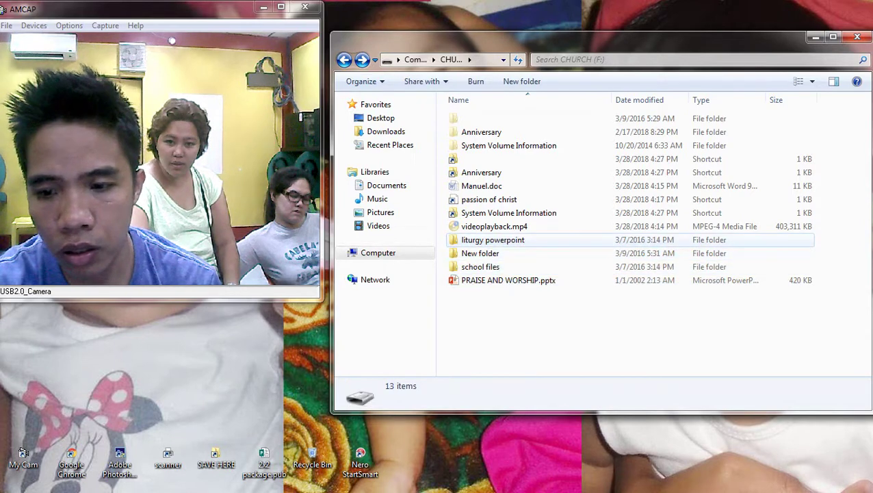
pyautogui.click(494, 241)
pyautogui.press('Up')
pyautogui.hotkey('shift', 'Home')
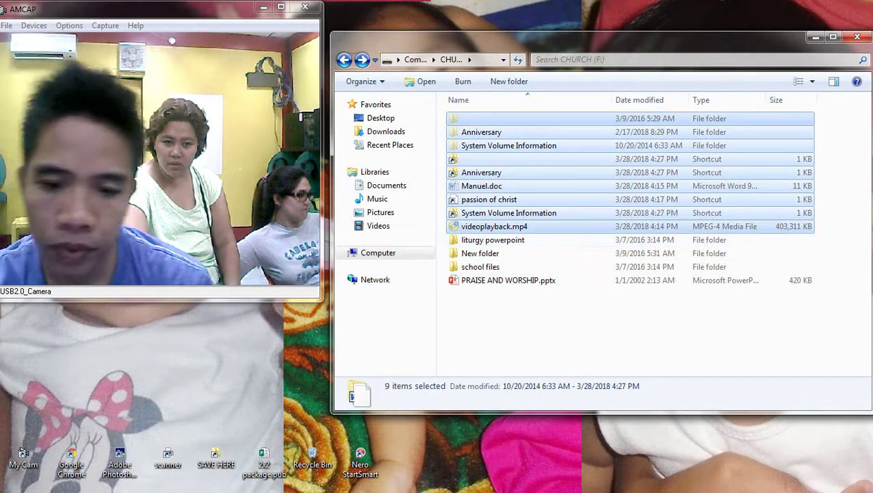
pyautogui.click(503, 227)
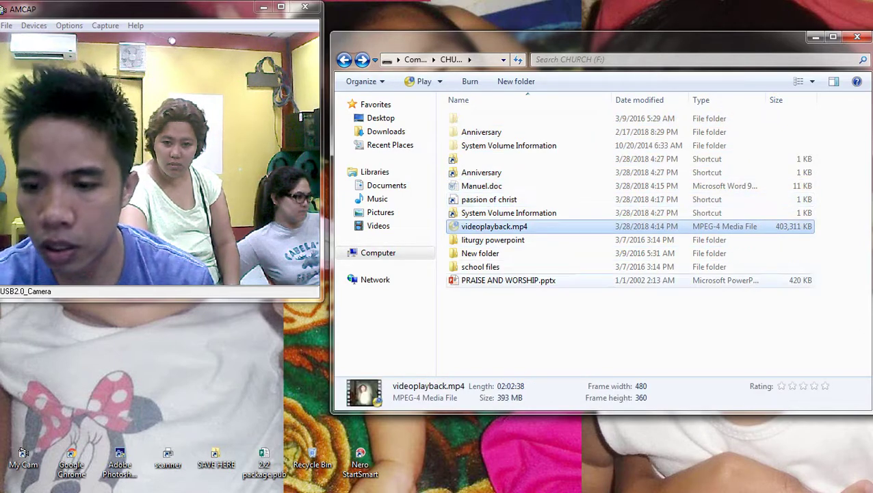
pyautogui.click(534, 318)
pyautogui.click(503, 227)
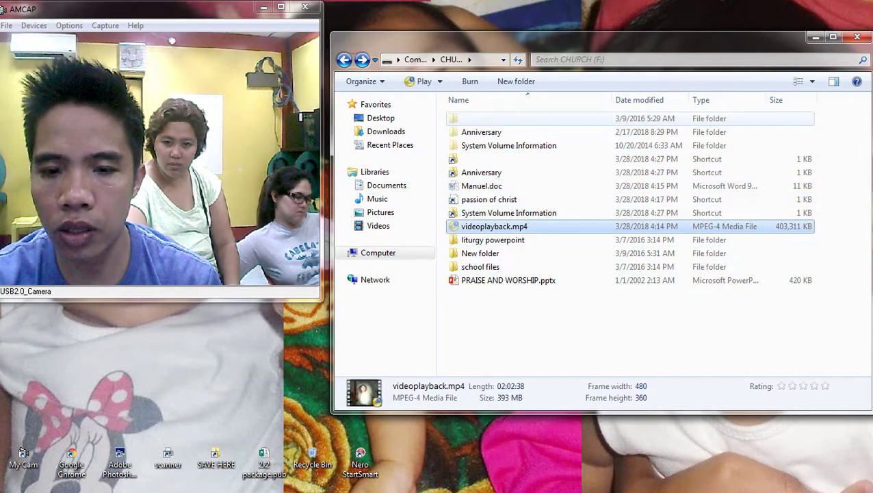
pyautogui.hotkey('shift', 'Home')
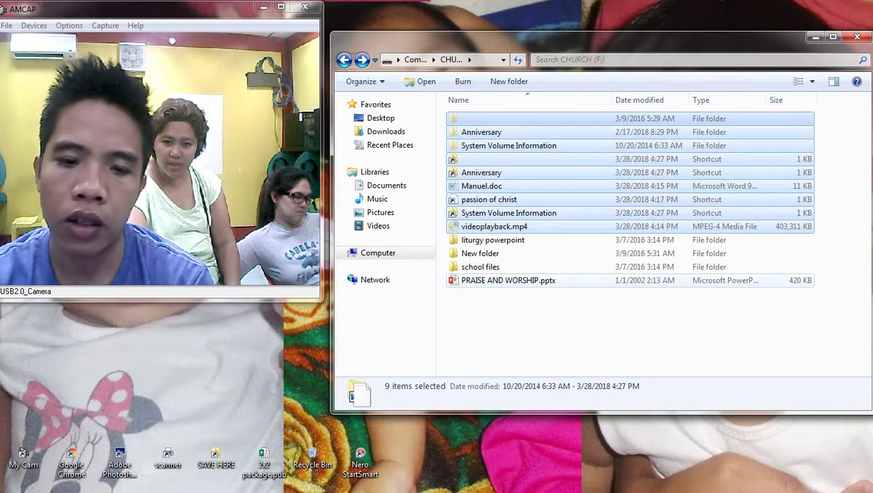
pyautogui.press('Delete')
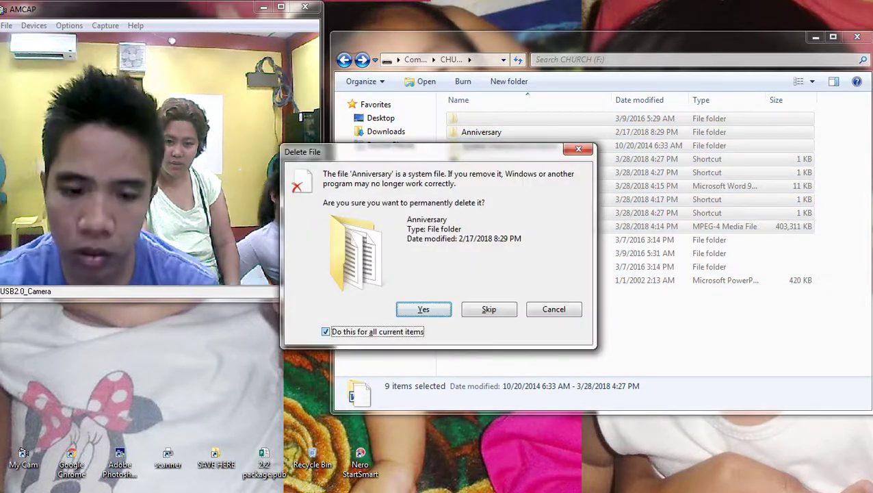
pyautogui.press('Escape')
pyautogui.click(540, 316)
# Move Anniversary Liturgy FINAL.docx, History.docx, and PAW.docx from the Anniversary folder to the root of CHURCH (F:)
pyautogui.click(482, 132)
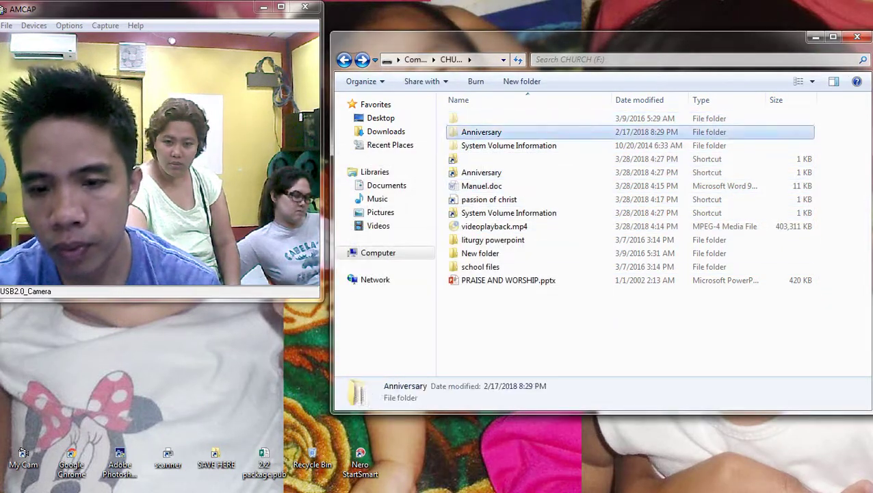
pyautogui.press('Return')
pyautogui.hotkey('ctrl', 'a')
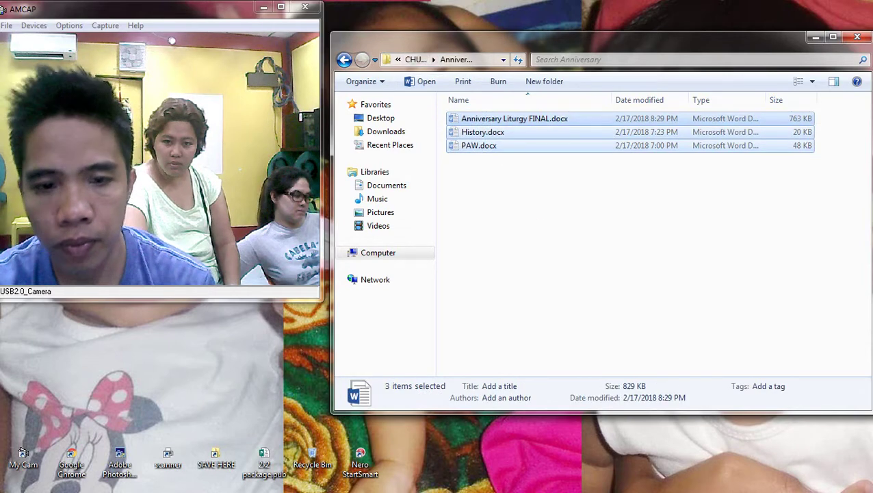
pyautogui.press('BackSpace')
pyautogui.click(547, 308)
pyautogui.hotkey('ctrl', 'v')
pyautogui.click(548, 337)
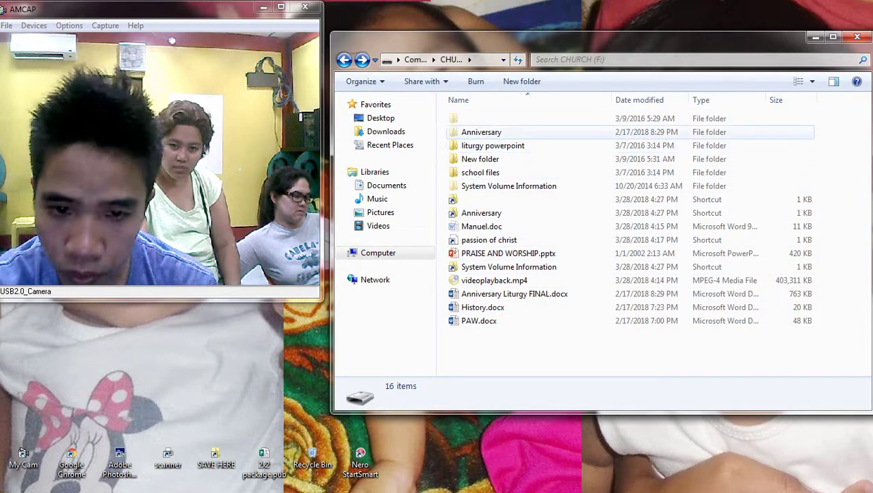
# Delete the Anniversary folder and the unnamed folder from CHURCH (F:), checking inside the unnamed folder before removing it
pyautogui.click(520, 132)
pyautogui.press('Delete')
pyautogui.press('Return')
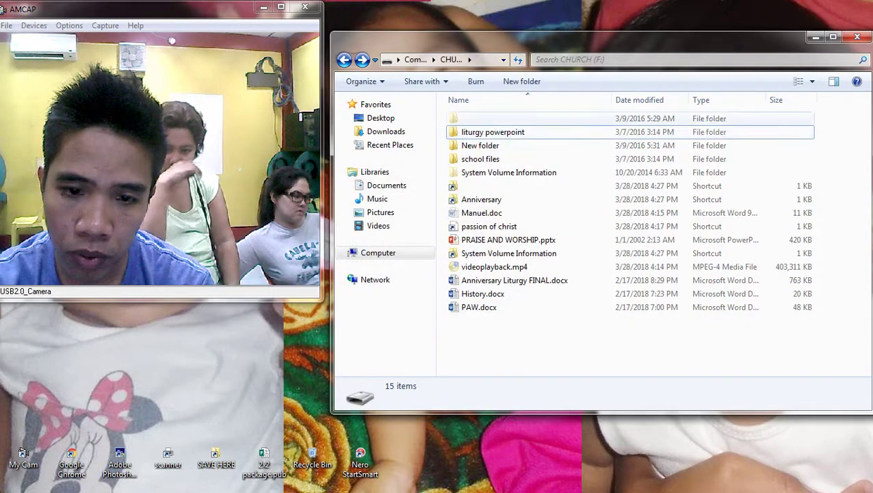
pyautogui.doubleClick(520, 119)
pyautogui.press('BackSpace')
pyautogui.press('Delete')
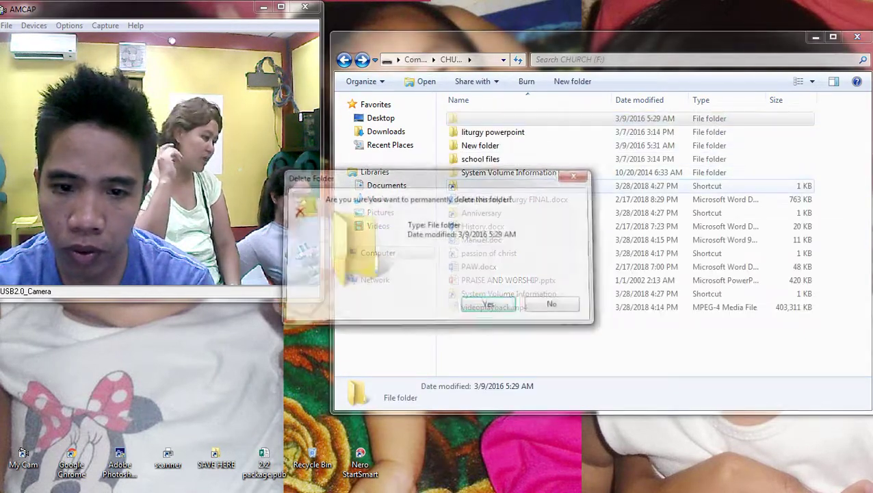
pyautogui.press('Return')
# Permanently delete the unnamed, Anniversary, passion of christ, and System Volume Information shortcuts from CHURCH (F:)
pyautogui.click(490, 173)
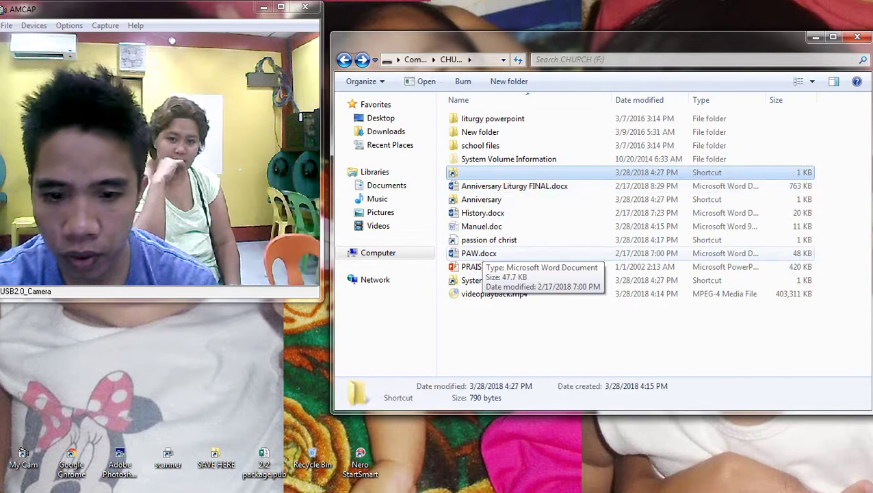
pyautogui.keyDown('ctrl'); pyautogui.click(481, 199); pyautogui.keyUp('ctrl')
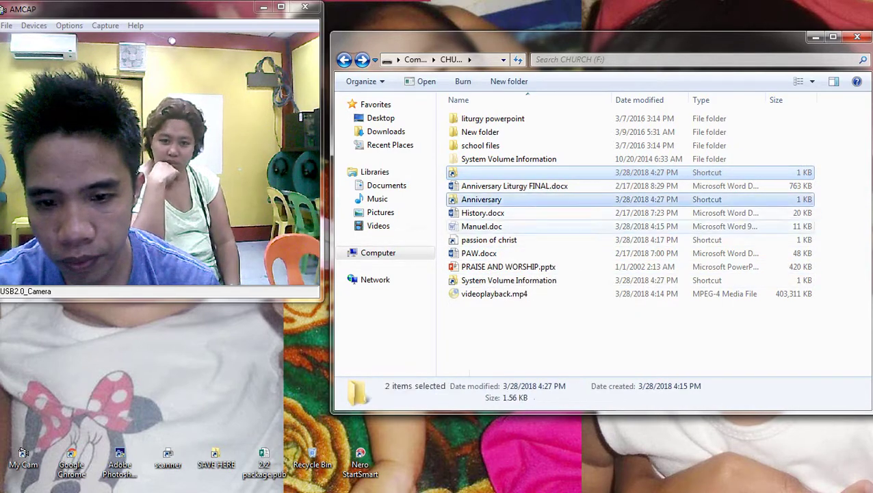
pyautogui.keyDown('ctrl'); pyautogui.click(488, 240); pyautogui.keyUp('ctrl')
pyautogui.keyDown('ctrl'); pyautogui.click(509, 280); pyautogui.keyUp('ctrl')
pyautogui.press('Delete')
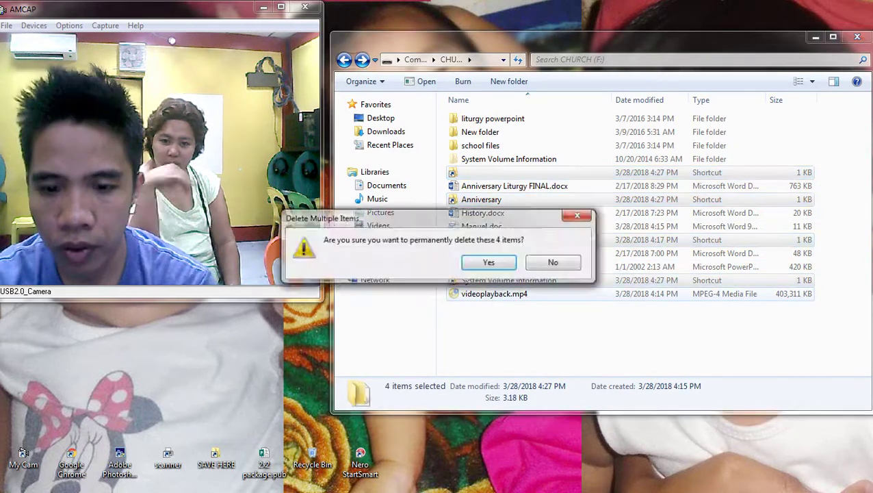
pyautogui.press('Return')
# Browse the network to SERVER and open its shared Users folder
pyautogui.click(494, 239)
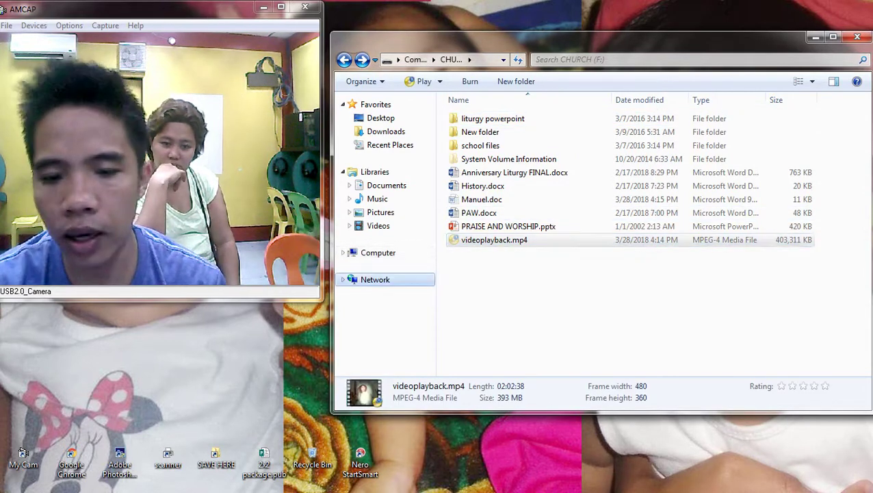
pyautogui.click(375, 279)
pyautogui.click(344, 60)
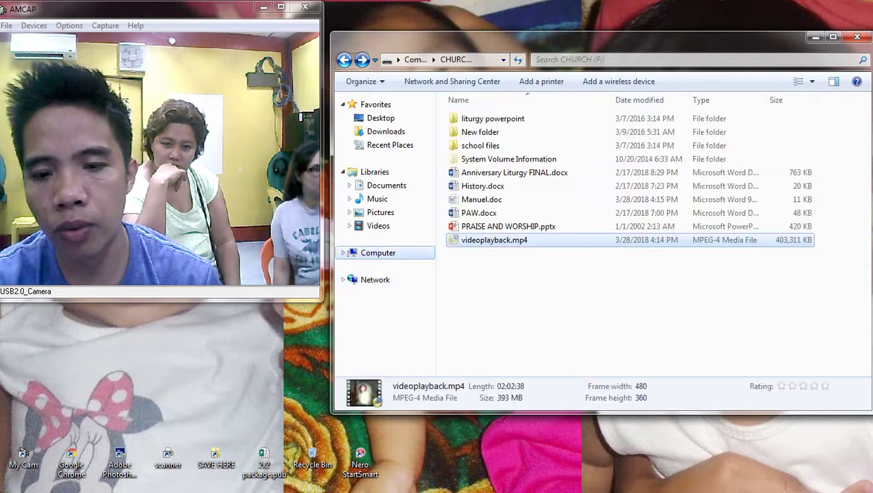
pyautogui.click(375, 279)
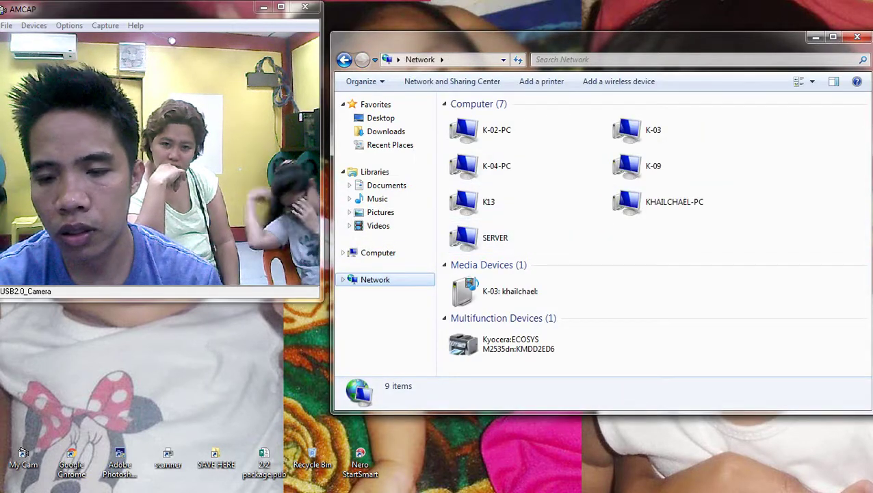
pyautogui.click(674, 202)
pyautogui.doubleClick(495, 237)
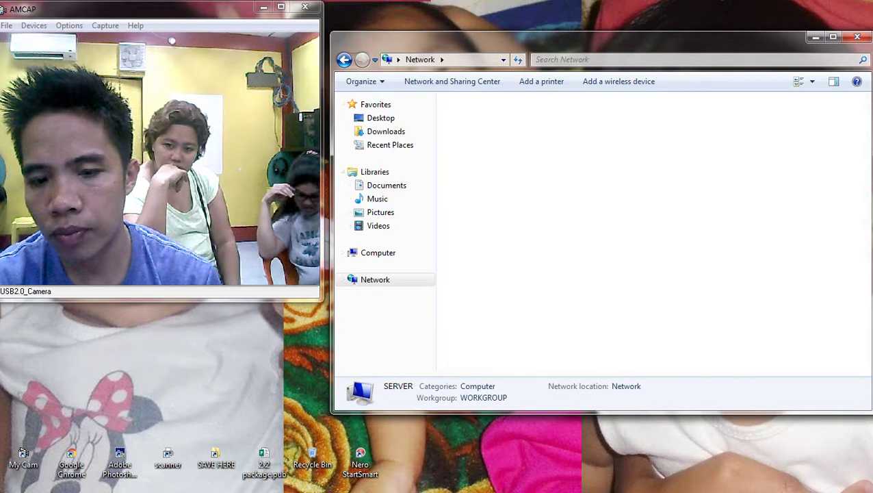
pyautogui.doubleClick(655, 182)
# Find videoplayback.mp4 in SERVER's Users folder and copy it
pyautogui.scroll(-6, 740, 274)
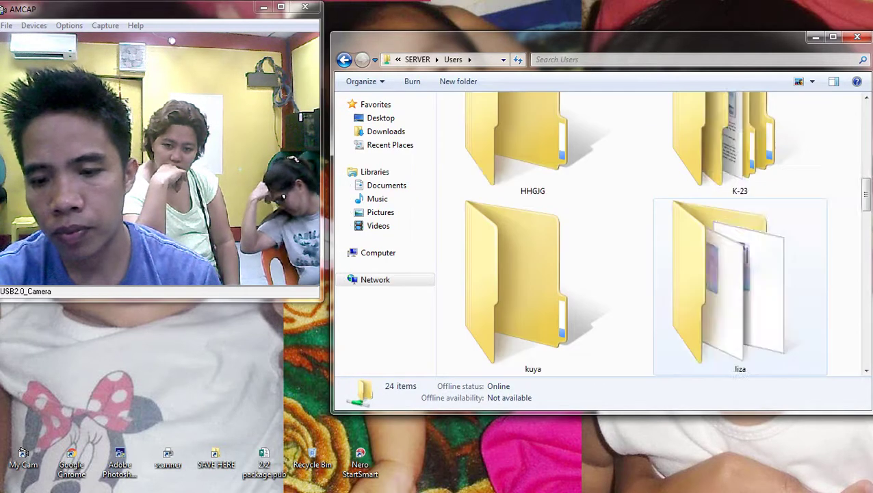
pyautogui.scroll(6, 740, 274)
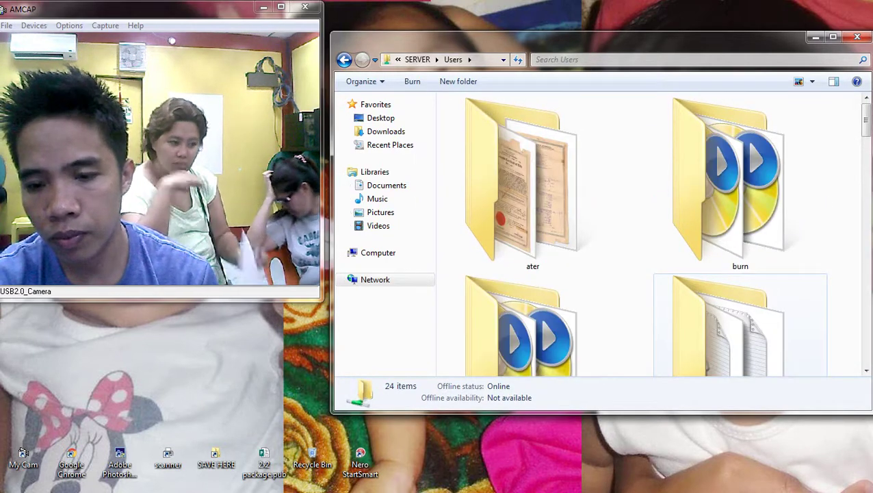
pyautogui.scroll(-10, 740, 273)
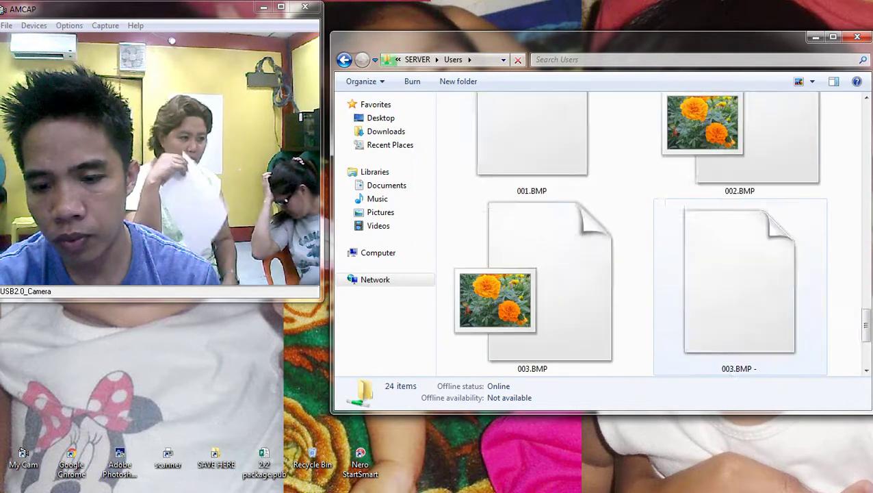
pyautogui.scroll(-2, 740, 273)
pyautogui.click(740, 280)
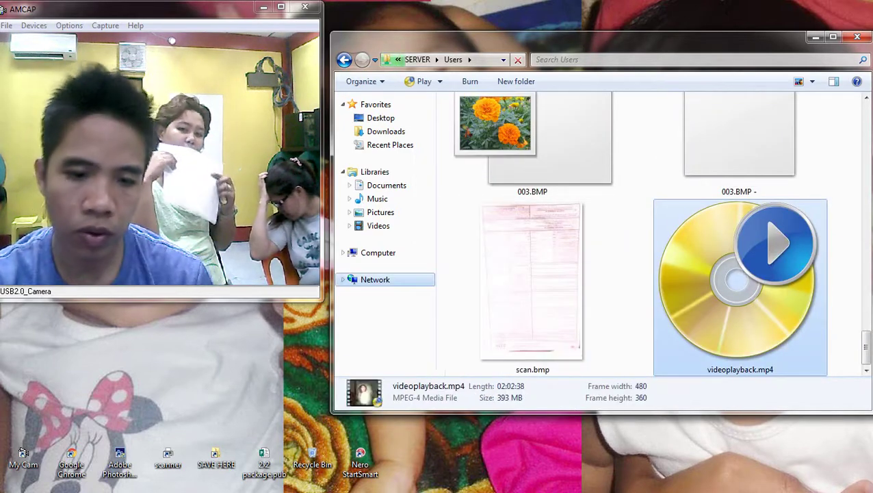
# Replace videoplayback.mp4 on CHURCH (F:) with the copy from SERVER's Users folder, deleting the drive's existing file before pasting
pyautogui.click(378, 253)
pyautogui.doubleClick(667, 176)
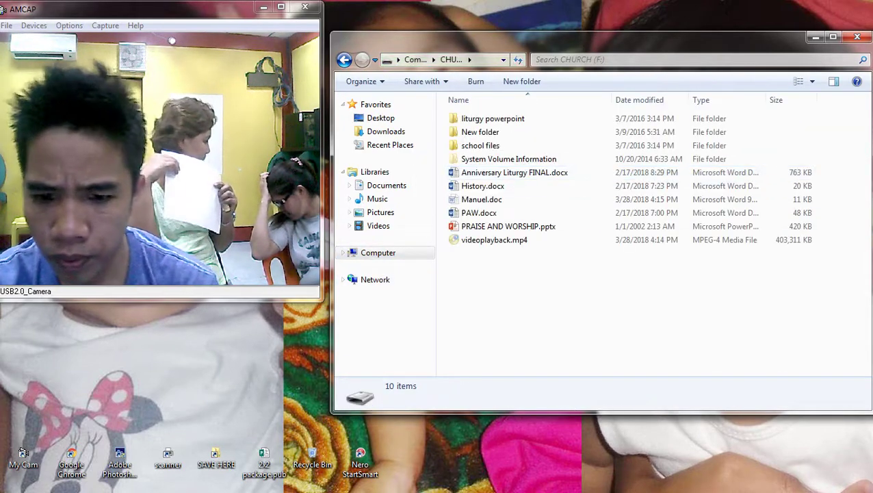
pyautogui.hotkey('ctrl', 'v')
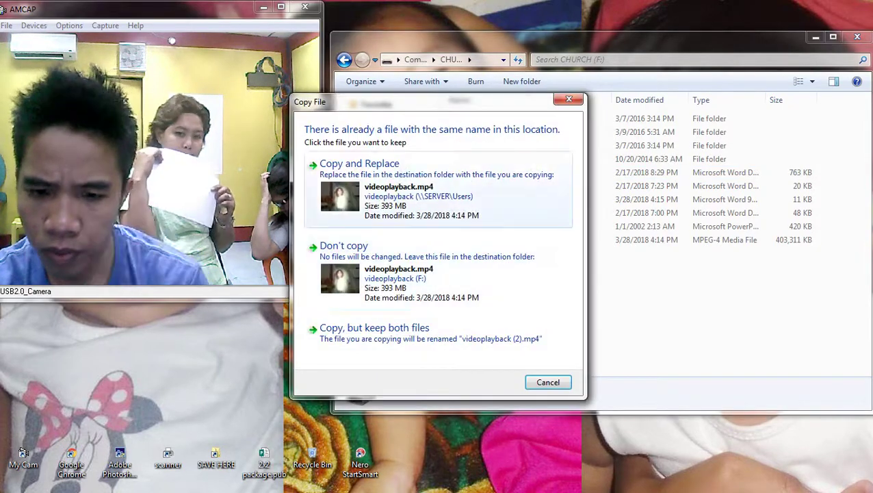
pyautogui.click(514, 240)
pyautogui.click(514, 240)
pyautogui.press('Delete')
pyautogui.press('Return')
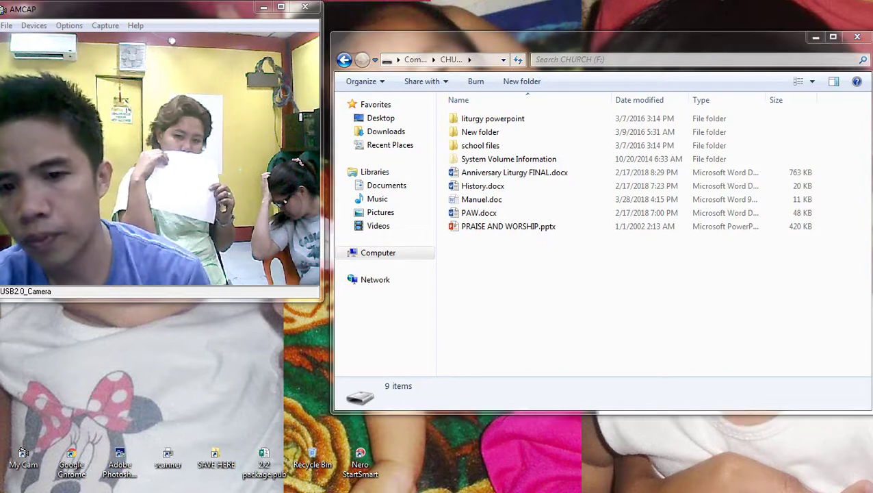
pyautogui.hotkey('ctrl', 'v')
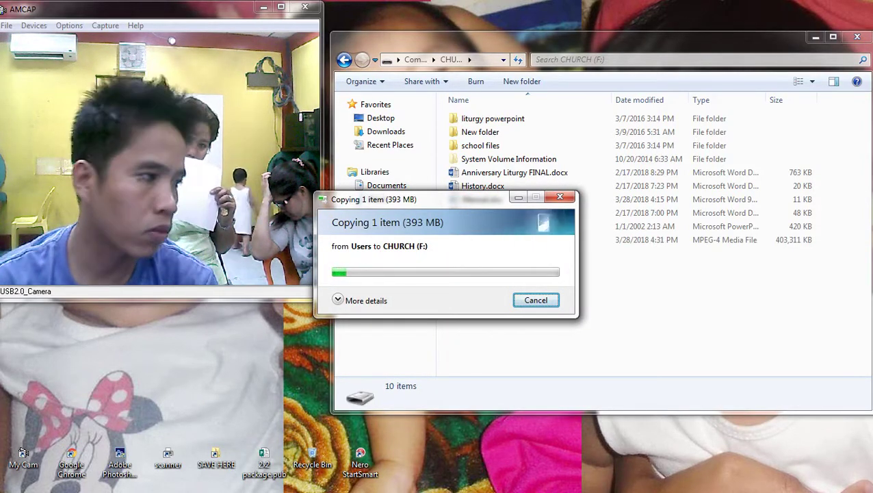
# Switch to the Word document with the song lyrics and chords and print all pages on the Kyocera ECOSYS M2535dn KX on SERVER
pyautogui.moveTo(871, 148)
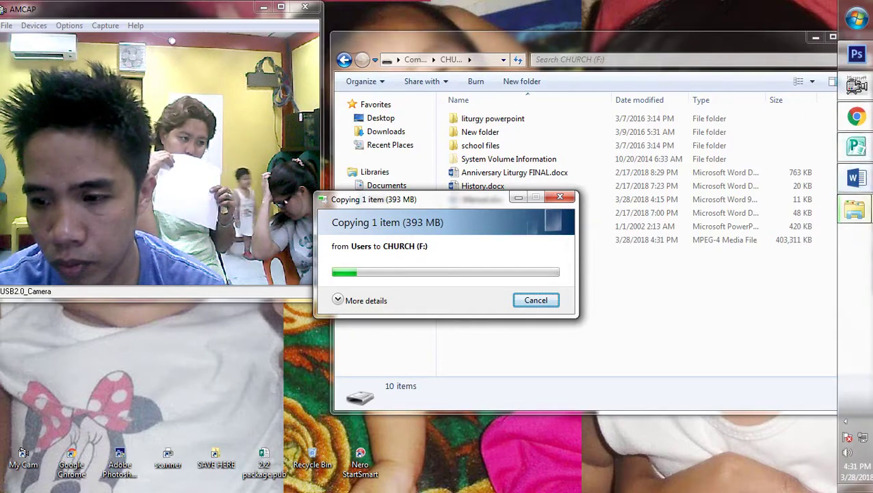
pyautogui.click(857, 178)
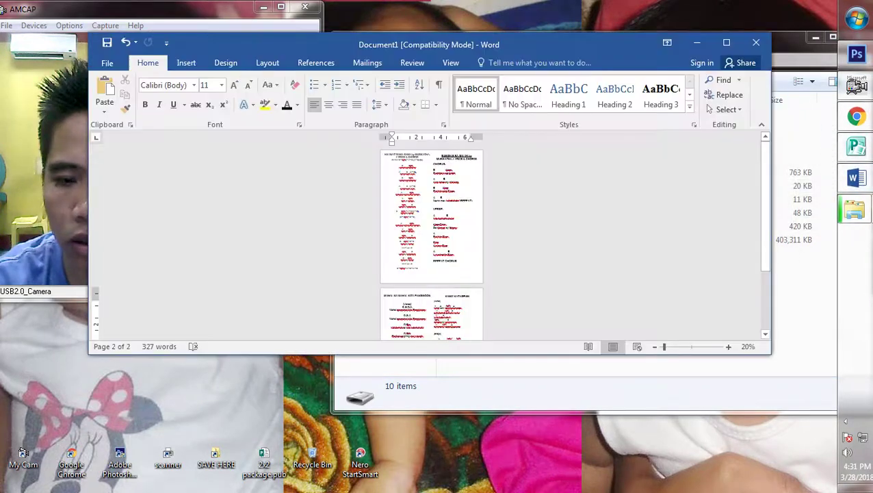
pyautogui.moveTo(547, 44); pyautogui.dragTo(768, 33)
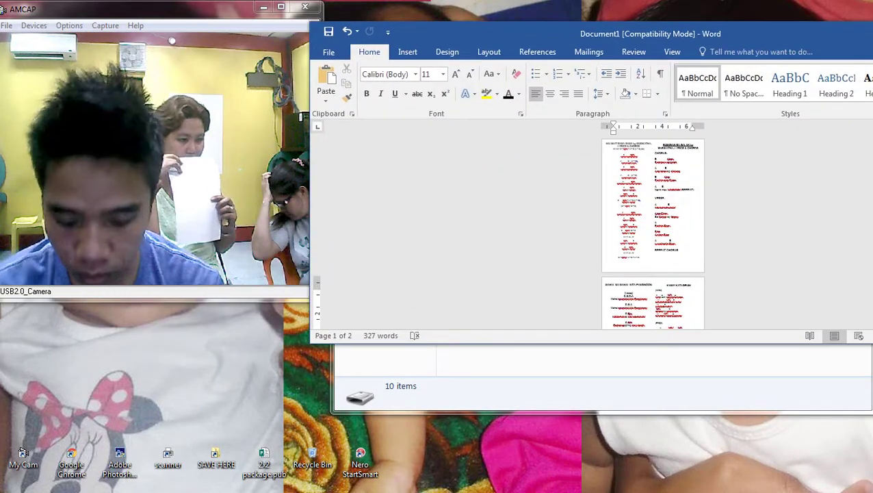
pyautogui.hotkey('ctrl', 'p')
pyautogui.click(485, 204)
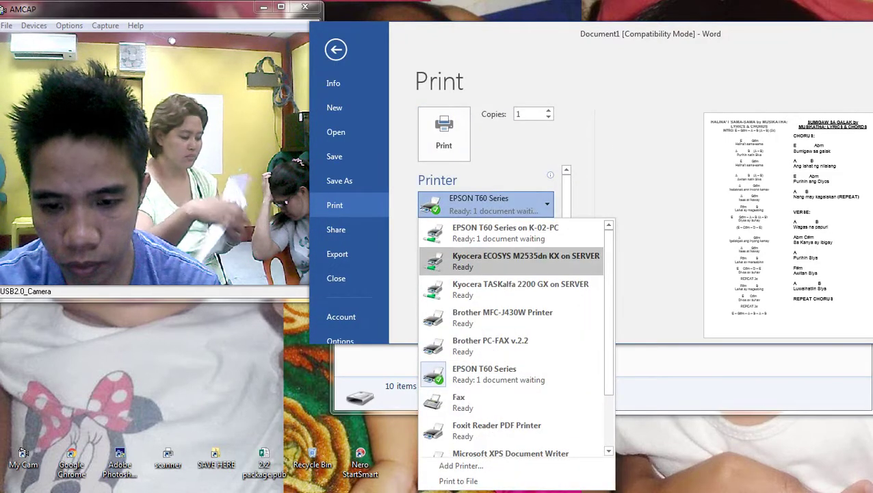
pyautogui.click(516, 258)
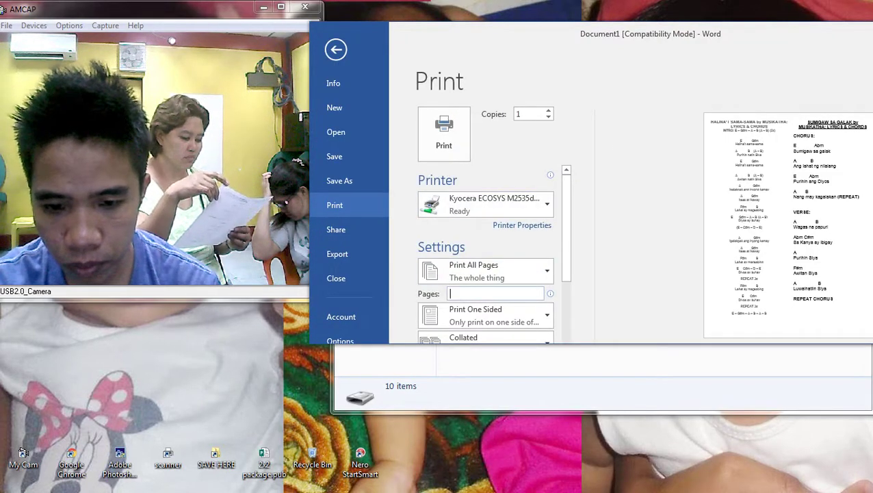
pyautogui.press('Return')
pyautogui.press('Return')
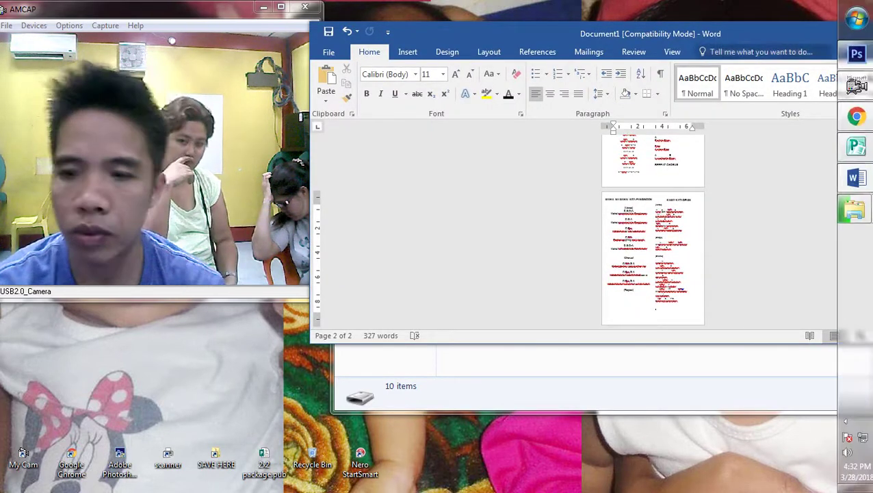
# Open the Computer window, then minimize the Word document and the CHURCH (F:) folder window
pyautogui.click(855, 19)
pyautogui.click(806, 208)
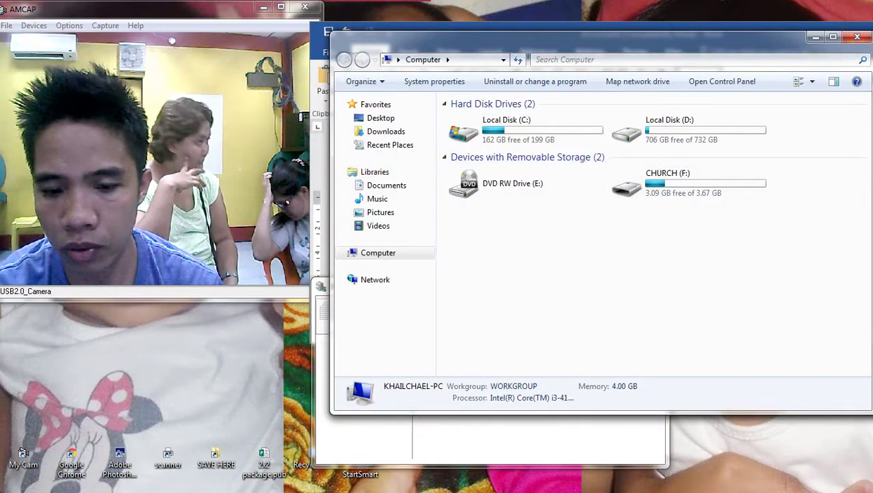
pyautogui.click(763, 265)
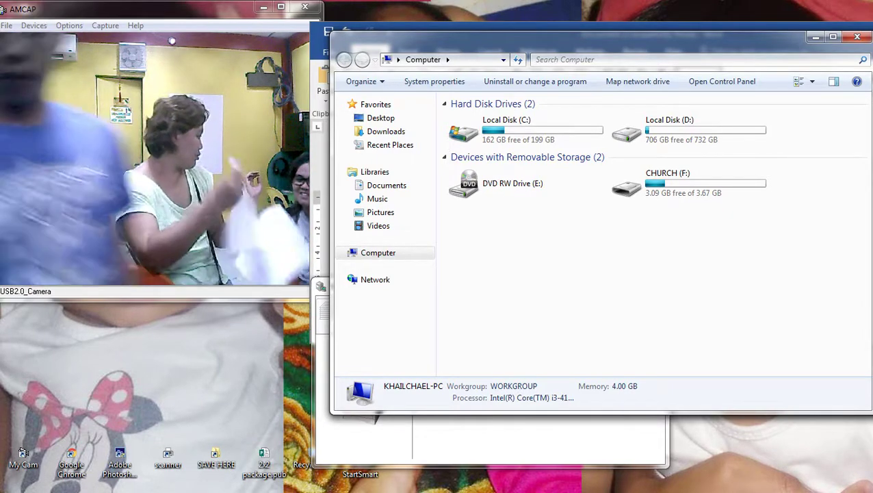
pyautogui.click(534, 439)
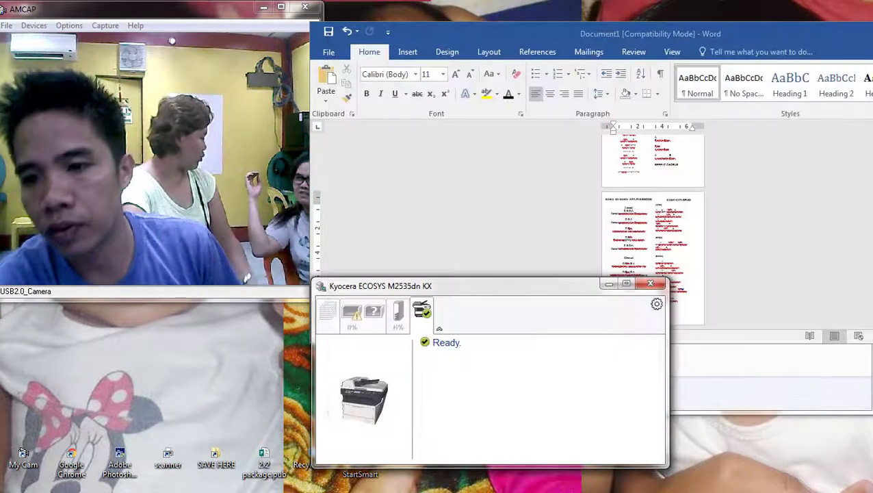
pyautogui.moveTo(547, 34); pyautogui.dragTo(408, 59)
pyautogui.click(780, 57)
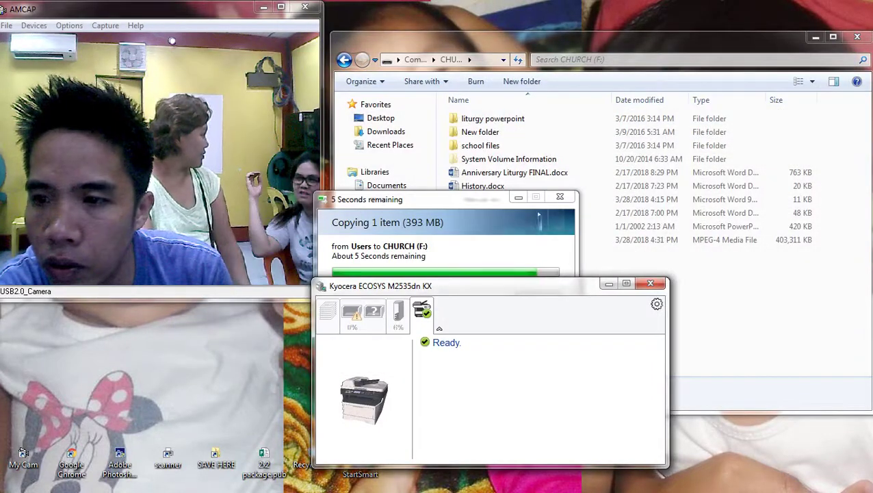
pyautogui.click(816, 37)
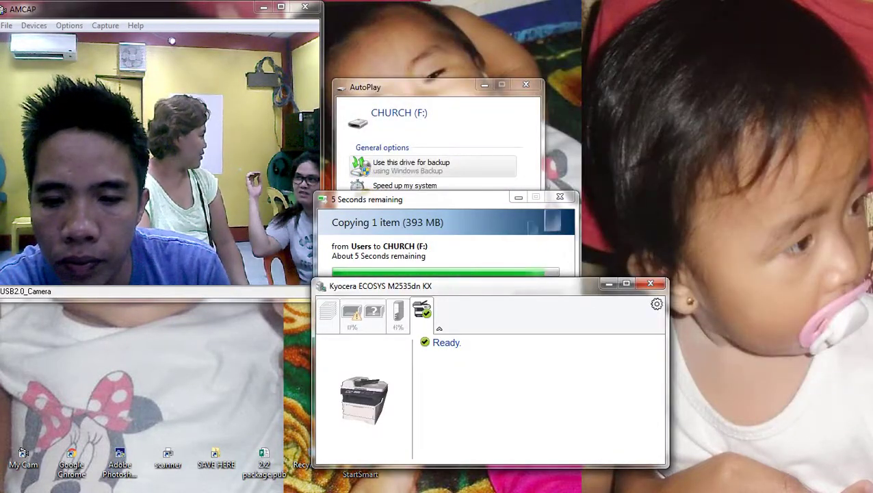
# Open CHURCH (F:) from Computer to check its files, then close the folder and the Kyocera printer status window
pyautogui.hotkey('alt', 'Tab')
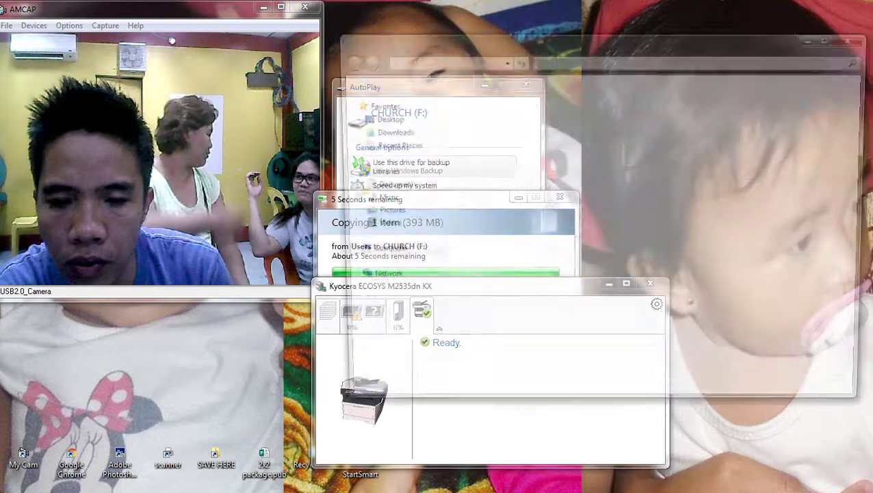
pyautogui.doubleClick(684, 182)
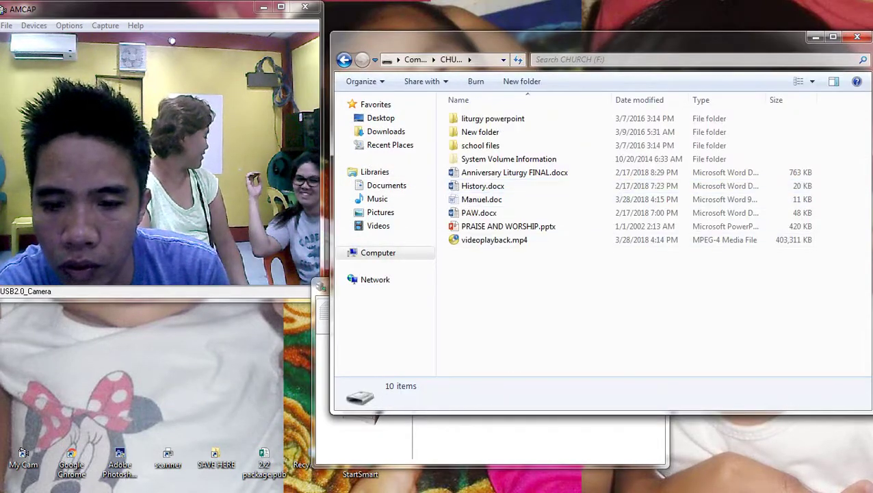
pyautogui.rightClick(520, 257)
pyautogui.click(508, 225)
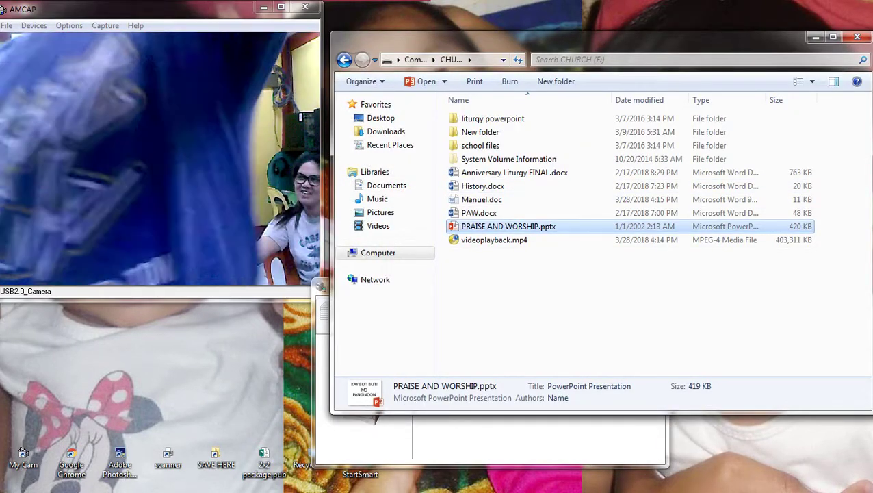
pyautogui.click(856, 37)
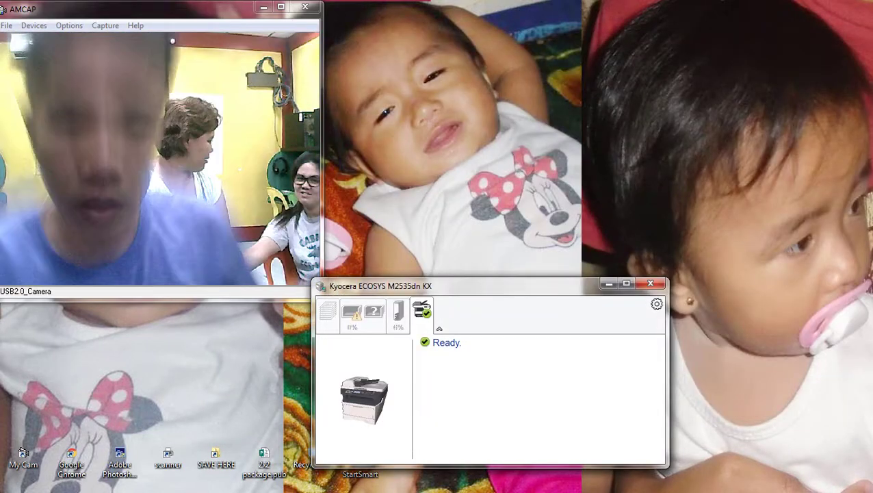
pyautogui.hotkey('alt', 'F4')
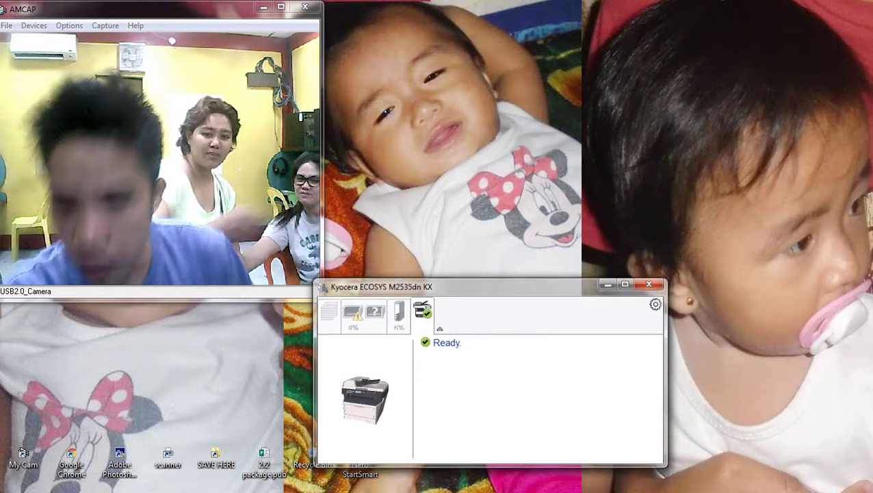
# Refresh the desktop several times
pyautogui.rightClick(481, 131)
pyautogui.click(510, 170)
pyautogui.rightClick(532, 148)
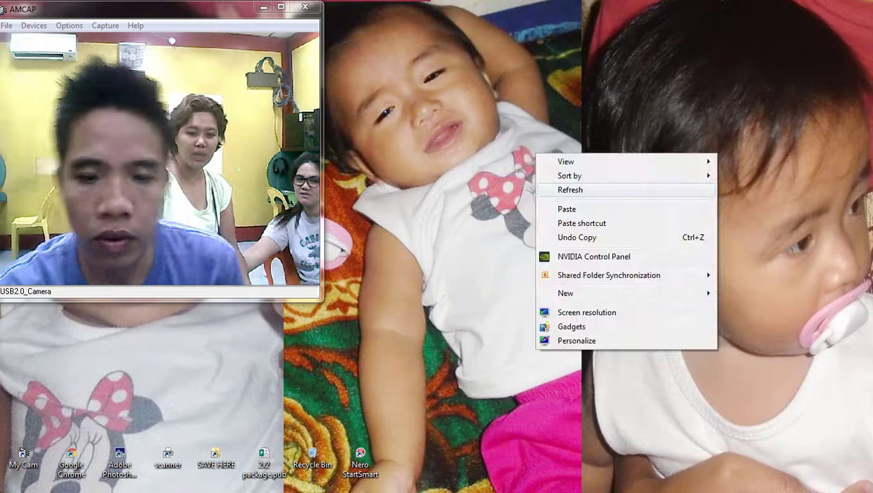
pyautogui.click(547, 183)
pyautogui.rightClick(510, 146)
pyautogui.click(526, 182)
pyautogui.rightClick(533, 175)
pyautogui.click(550, 211)
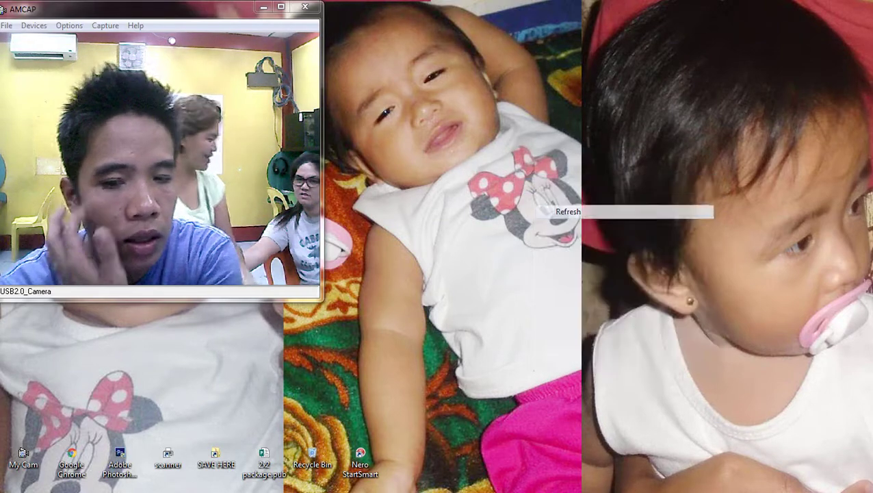
pyautogui.rightClick(528, 191)
pyautogui.click(544, 227)
# Check the drives in Computer, cancel the pending EPSON T60 Series print job, and close the Computer window
pyautogui.press('super')
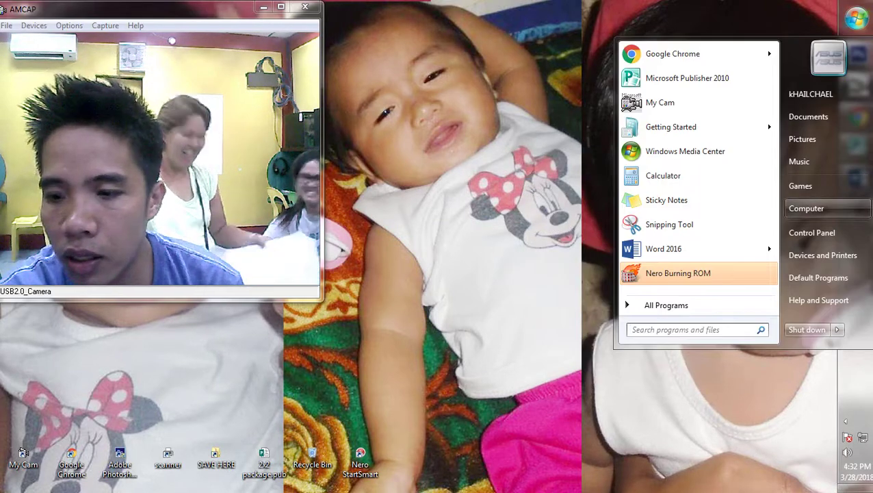
pyautogui.click(806, 208)
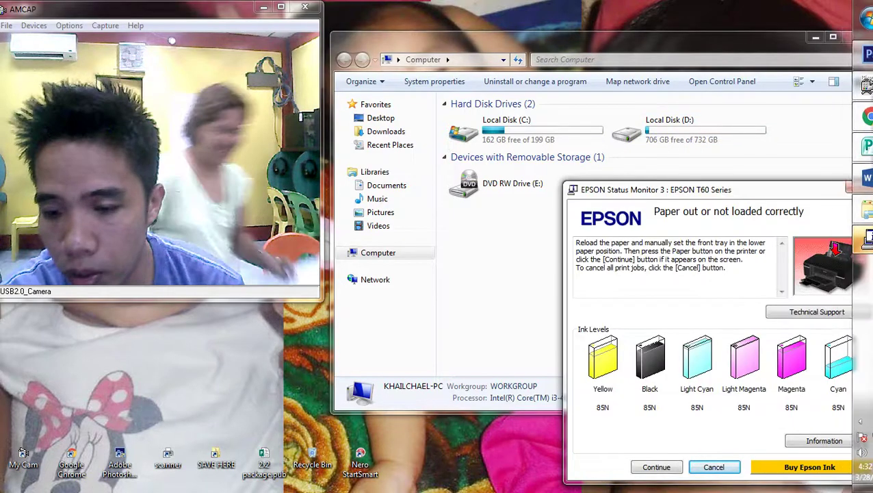
pyautogui.click(714, 466)
pyautogui.click(513, 233)
pyautogui.click(856, 37)
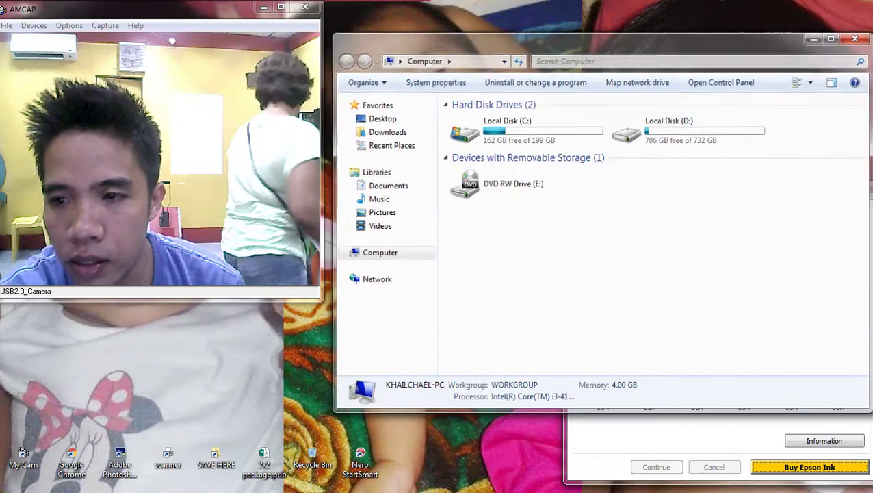
pyautogui.hotkey('alt', 'F4')
# Refresh the desktop twice and show the hidden notification-area icons
pyautogui.rightClick(466, 159)
pyautogui.click(499, 193)
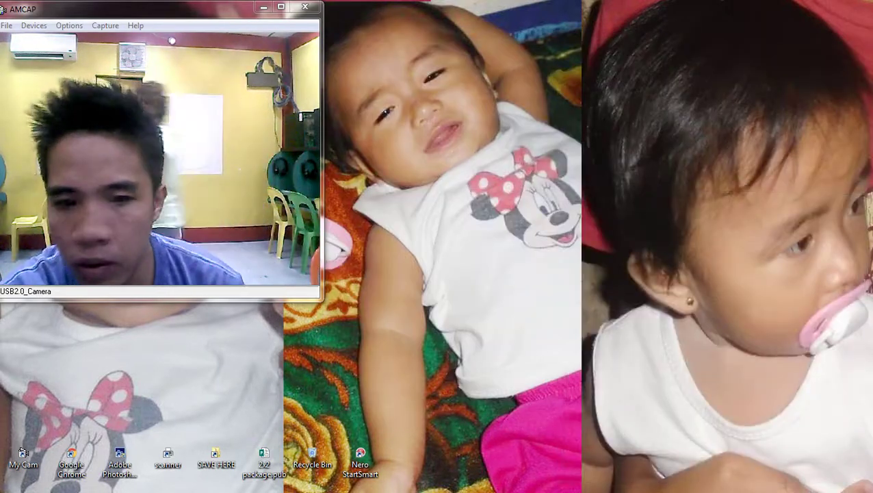
pyautogui.rightClick(501, 153)
pyautogui.click(533, 191)
pyautogui.click(845, 420)
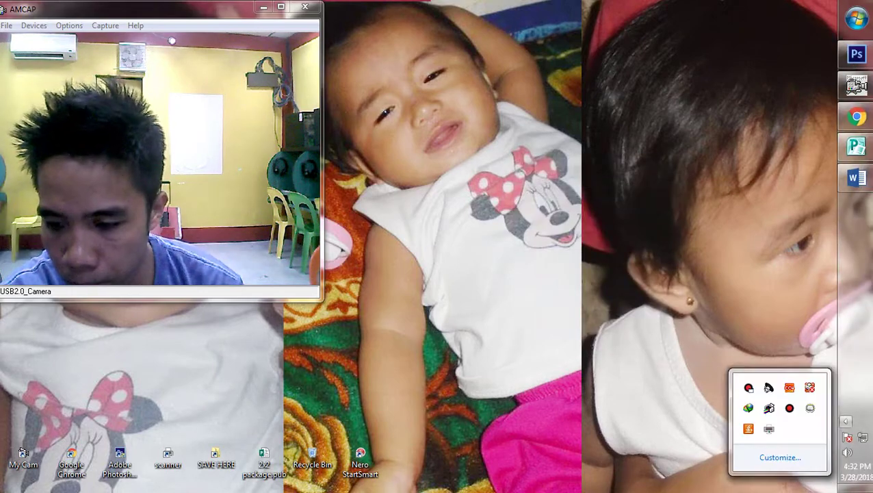